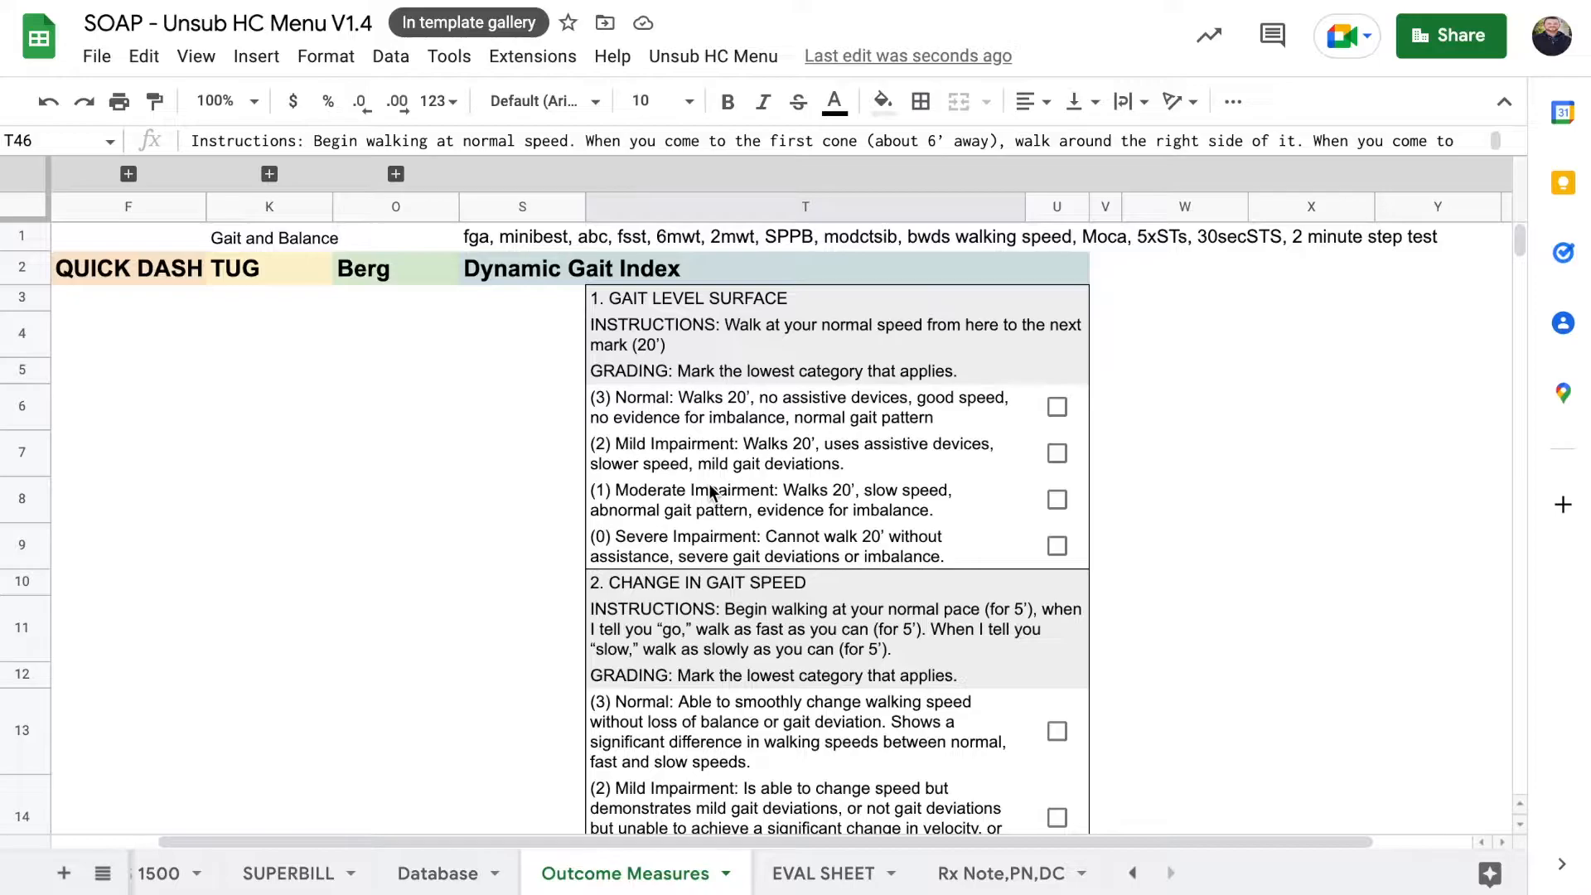
Step: Set the text colour of column V, beside the Dynamic Gait Index checkboxes, to black
scroll(711, 491, down, 1)
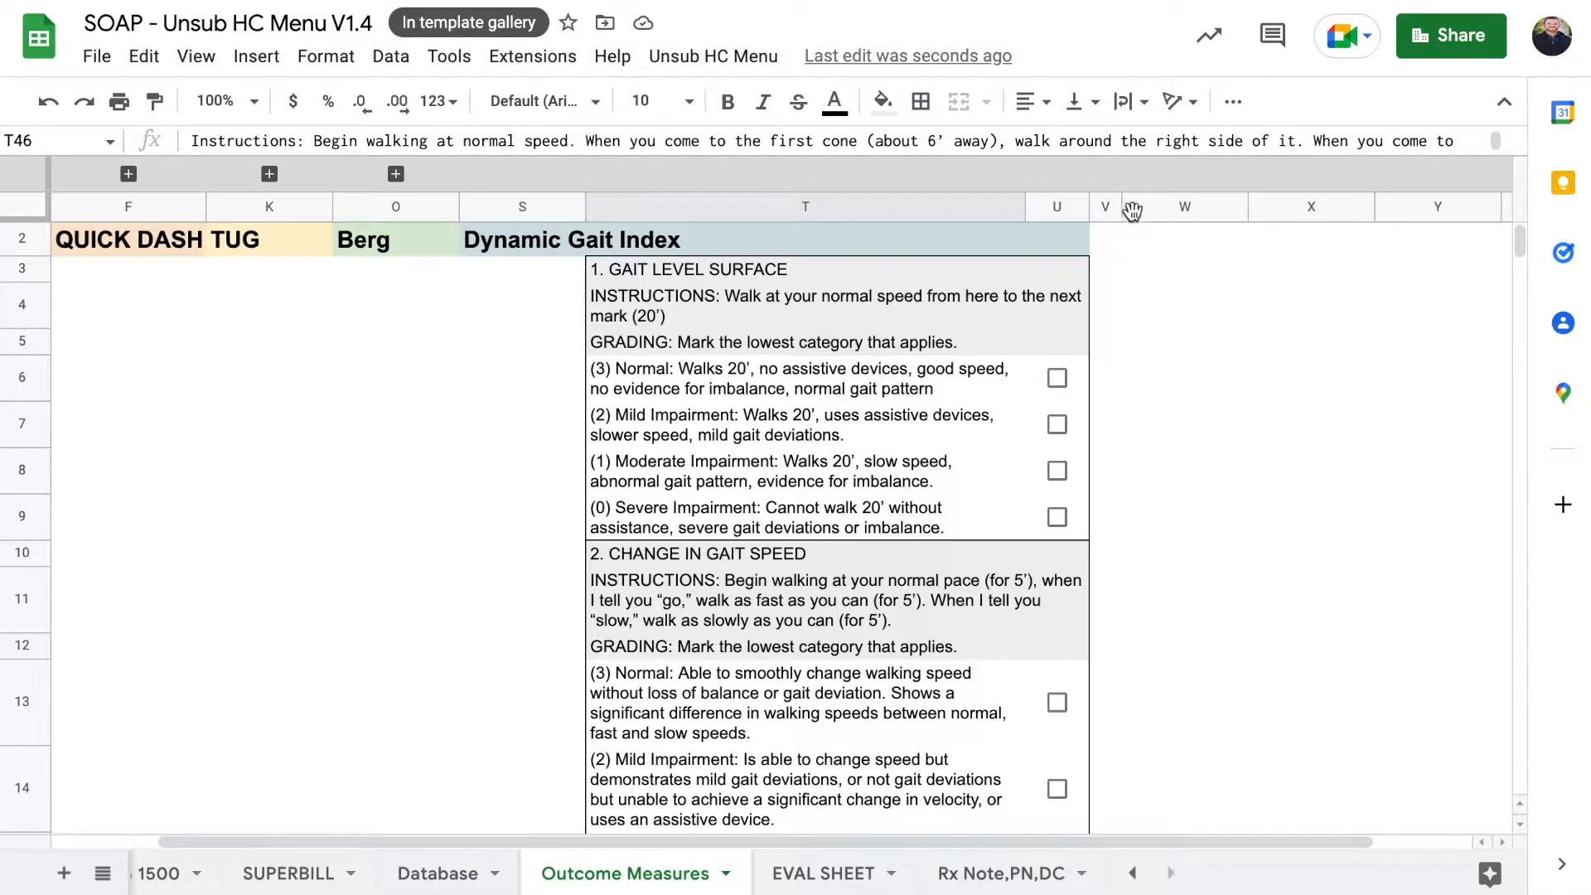
click(1104, 209)
click(834, 101)
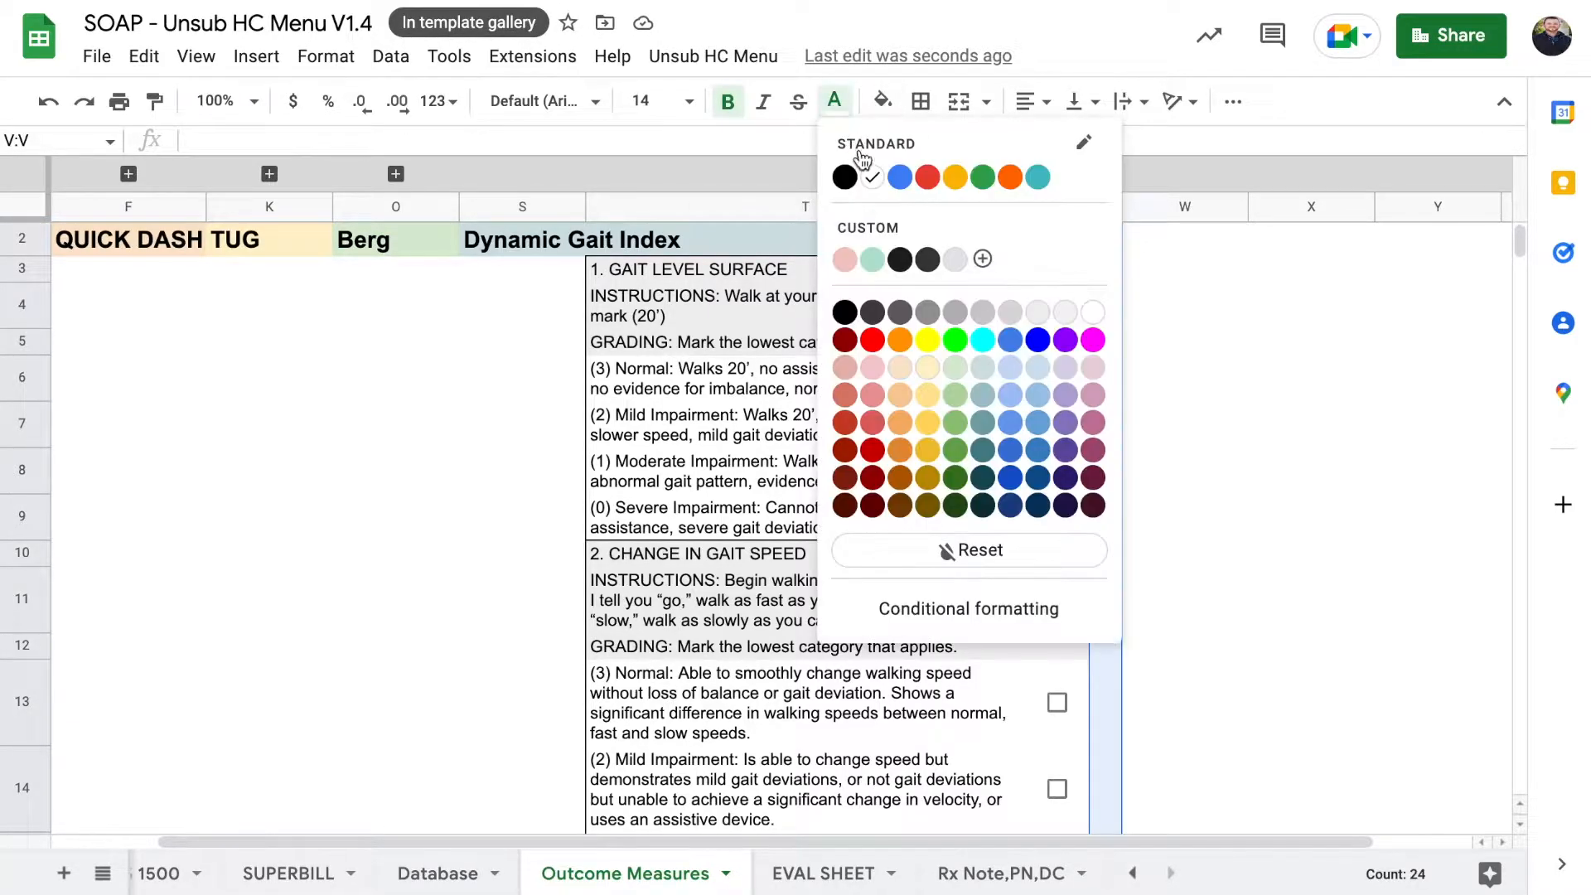
click(844, 177)
click(791, 469)
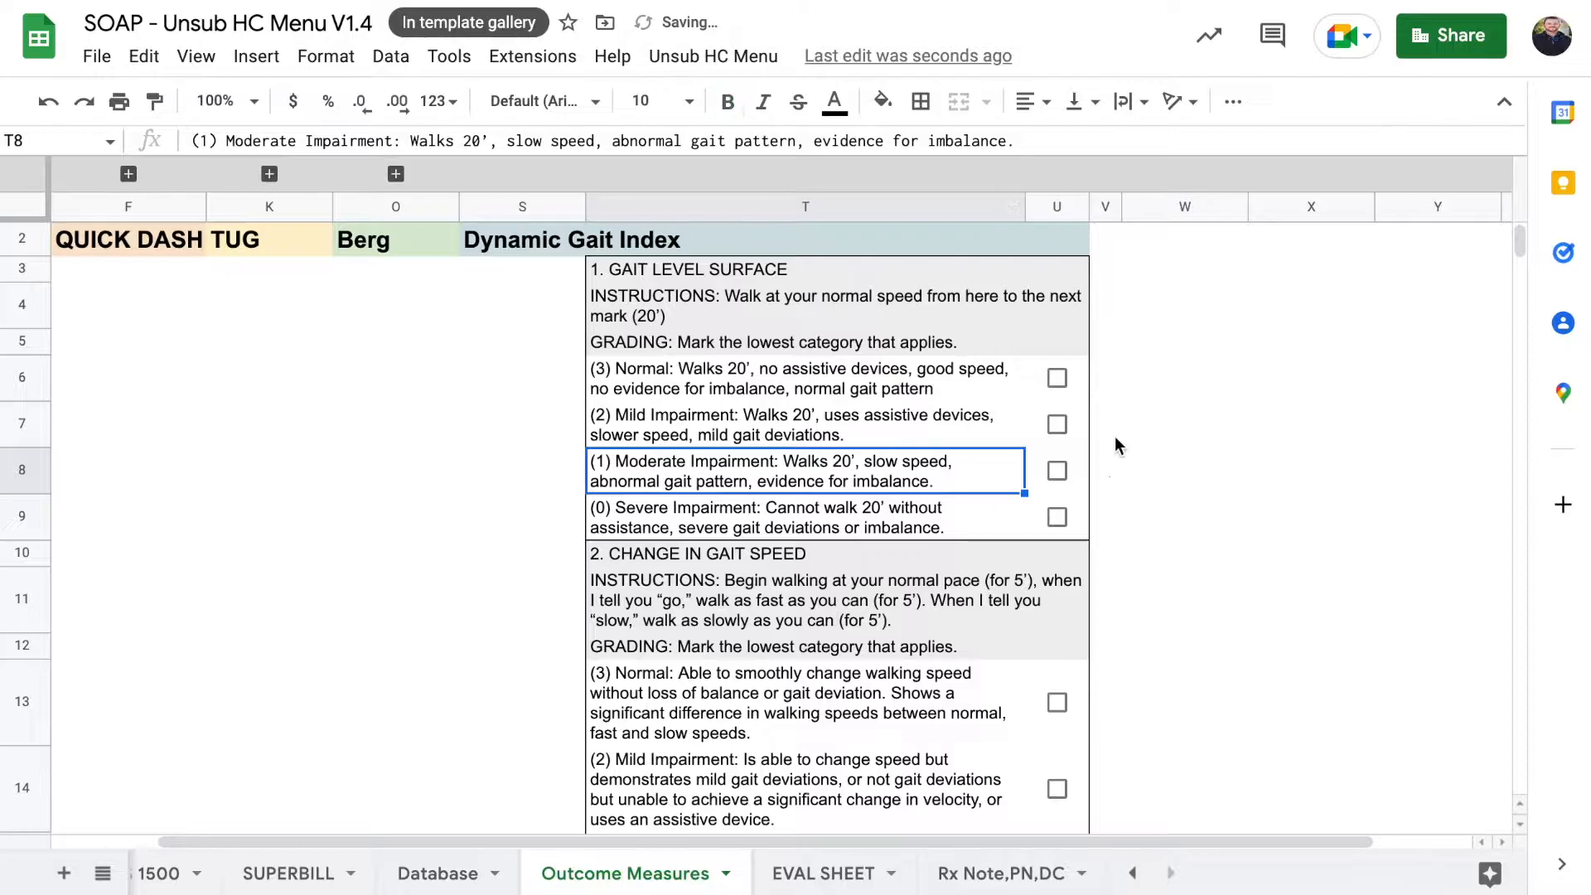
Step: Test the scoring of the "(3) Normal" checkbox under Gait Level Surface by ticking it and clearing it again
click(1057, 378)
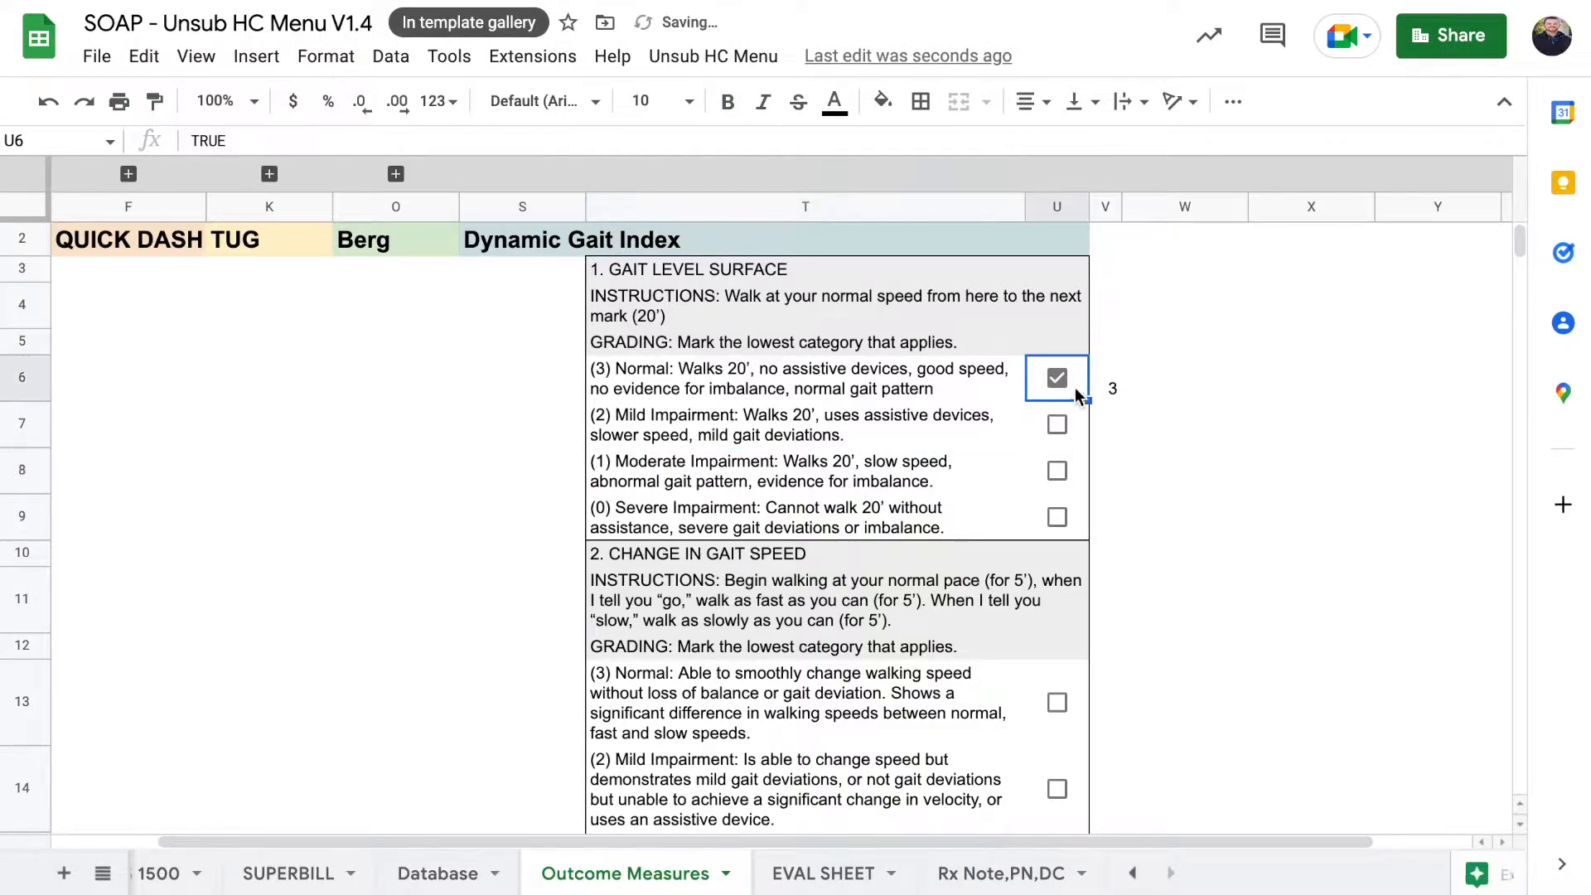
click(1066, 382)
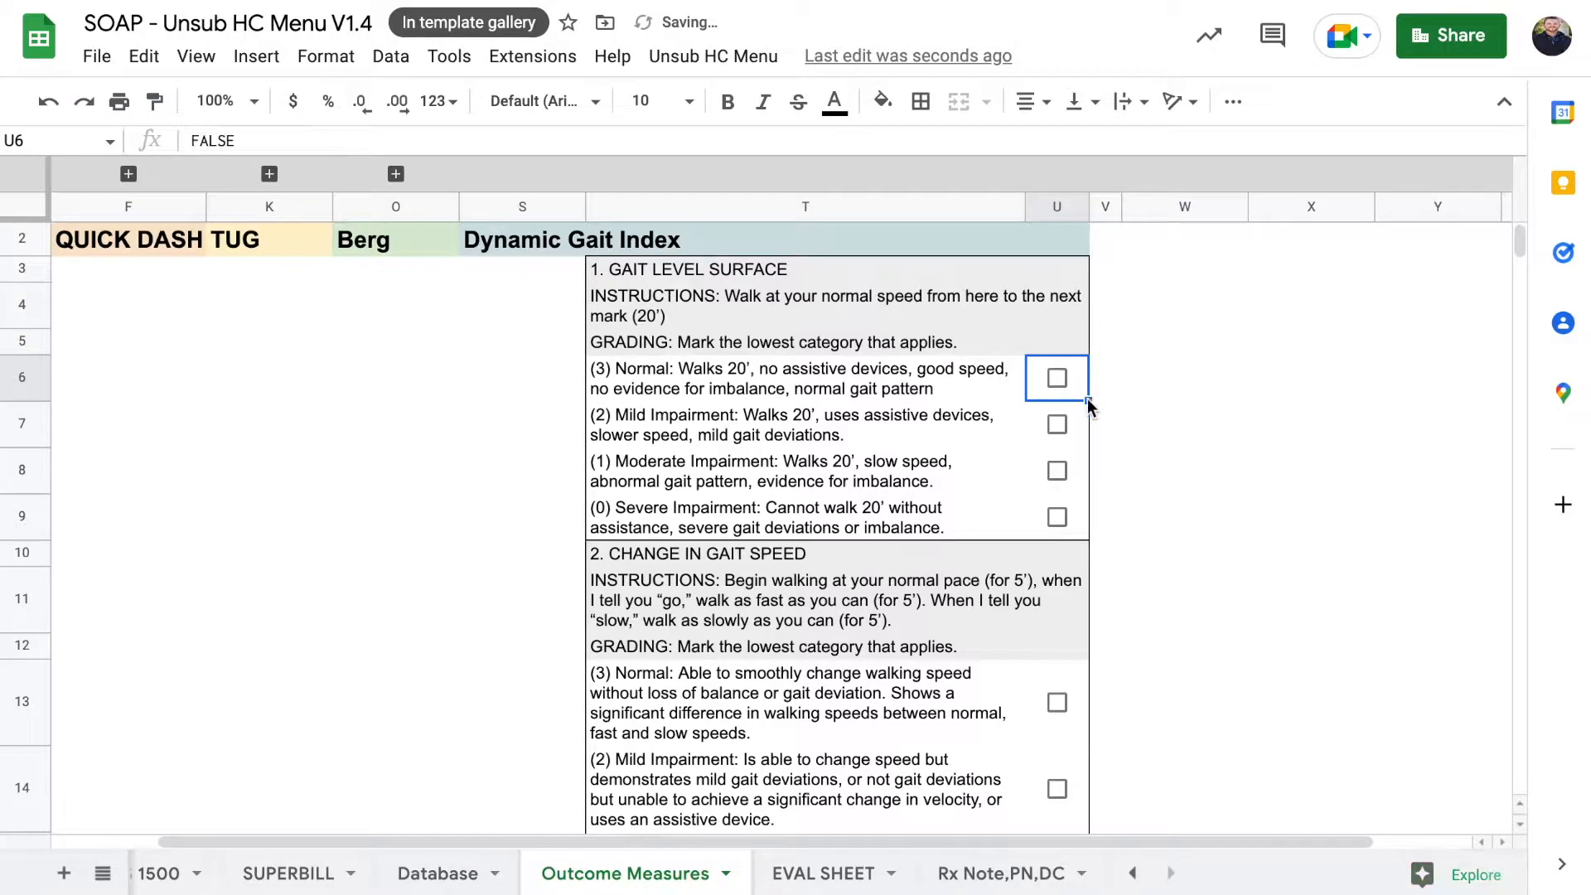
Step: Find section 7, step around obstacles, and select cell U48 beside its "(3) Normal" grade
scroll(873, 421, down, 10)
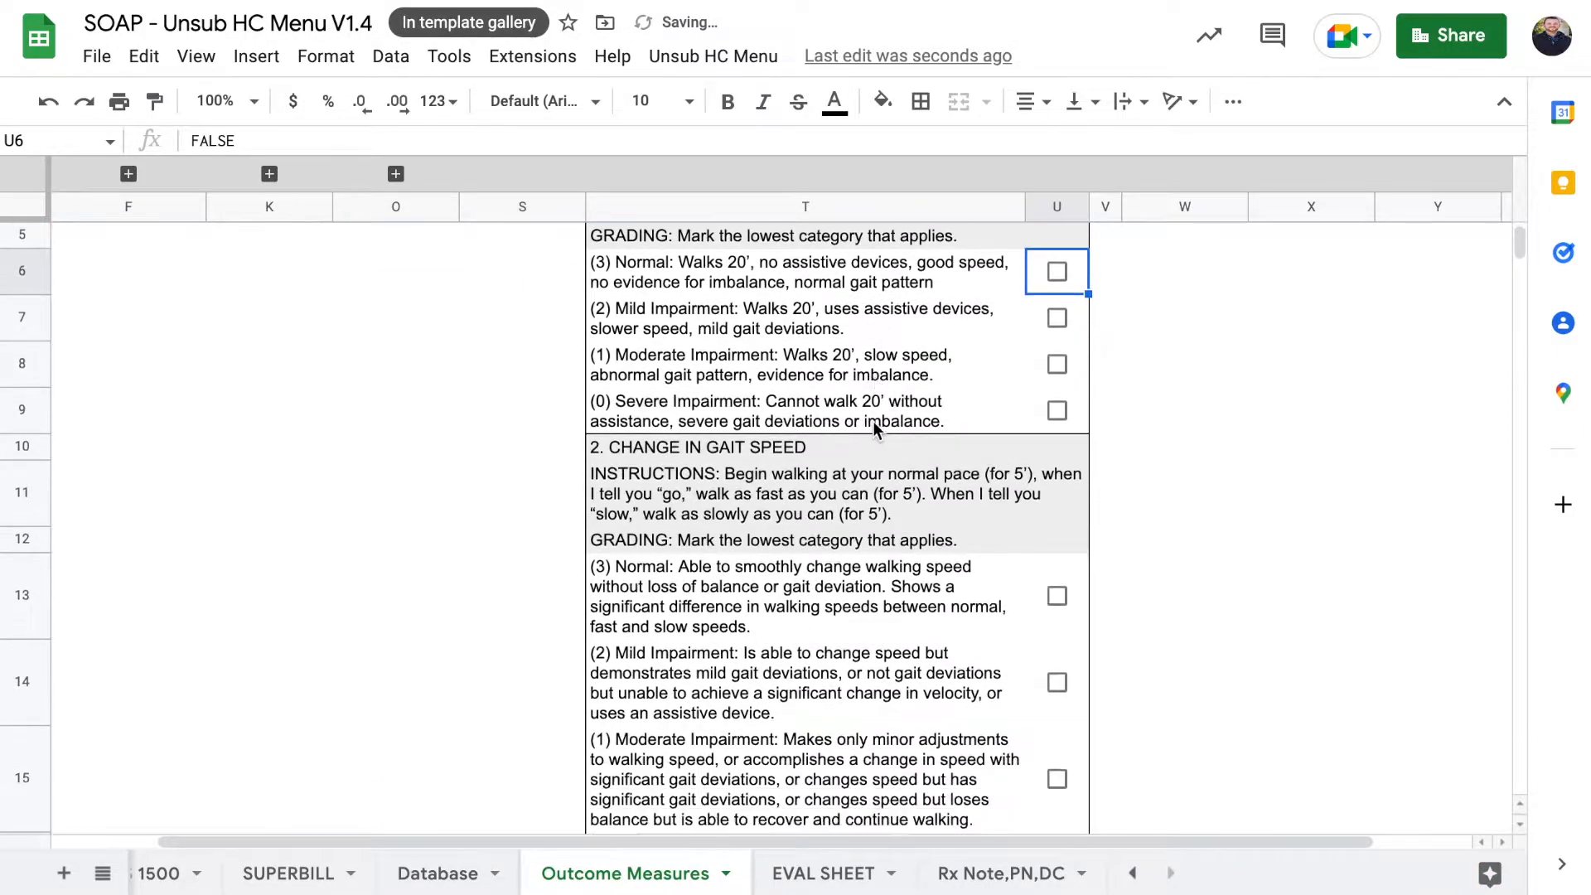
scroll(872, 421, down, 15)
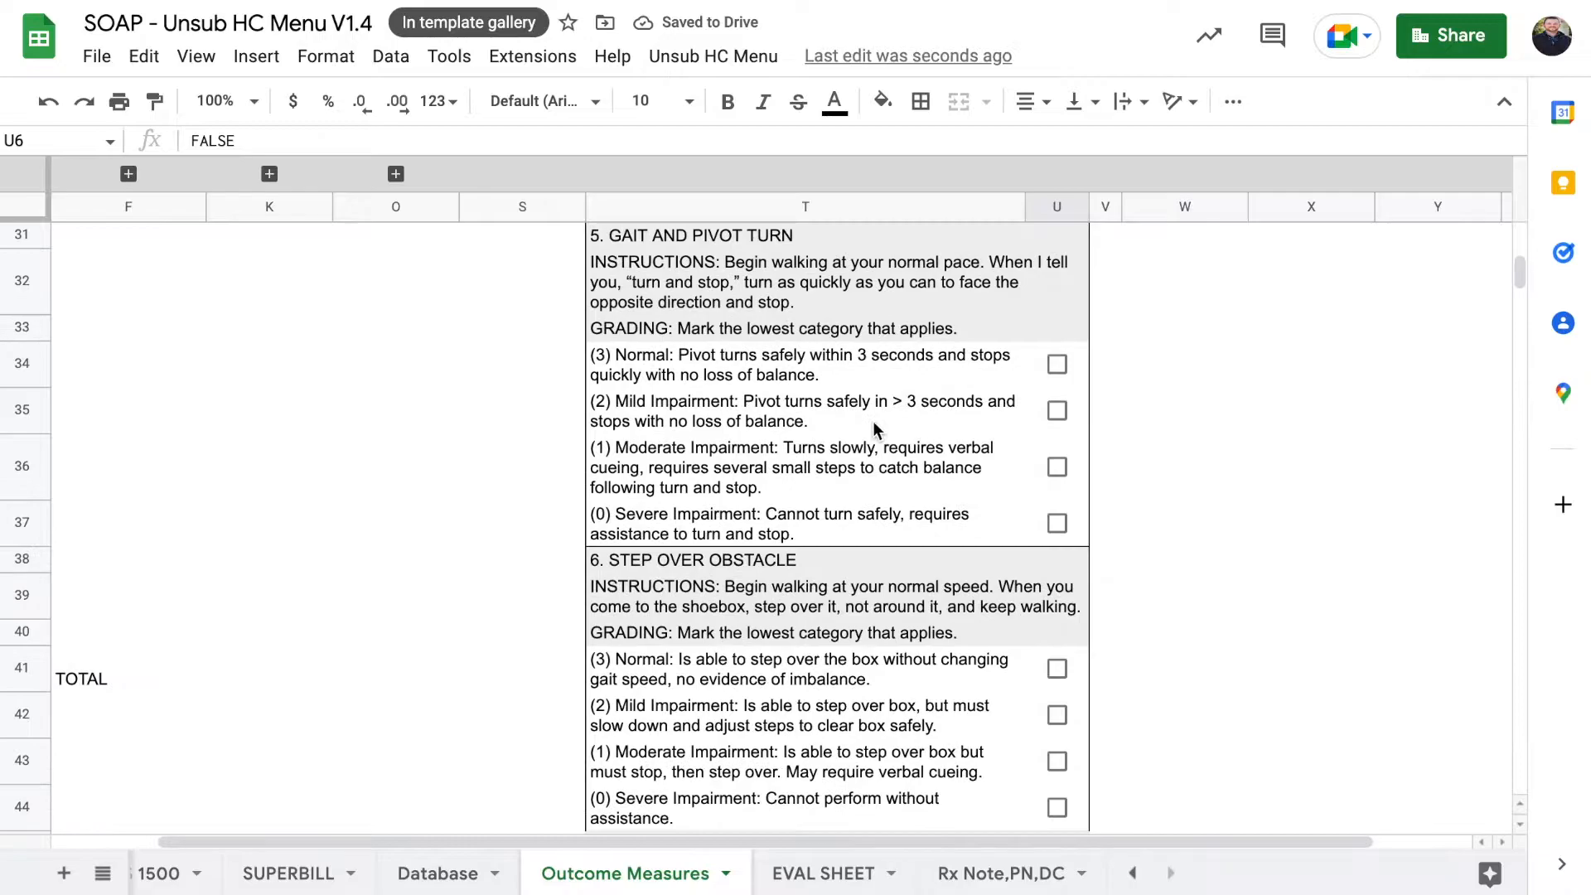
scroll(873, 421, down, 5)
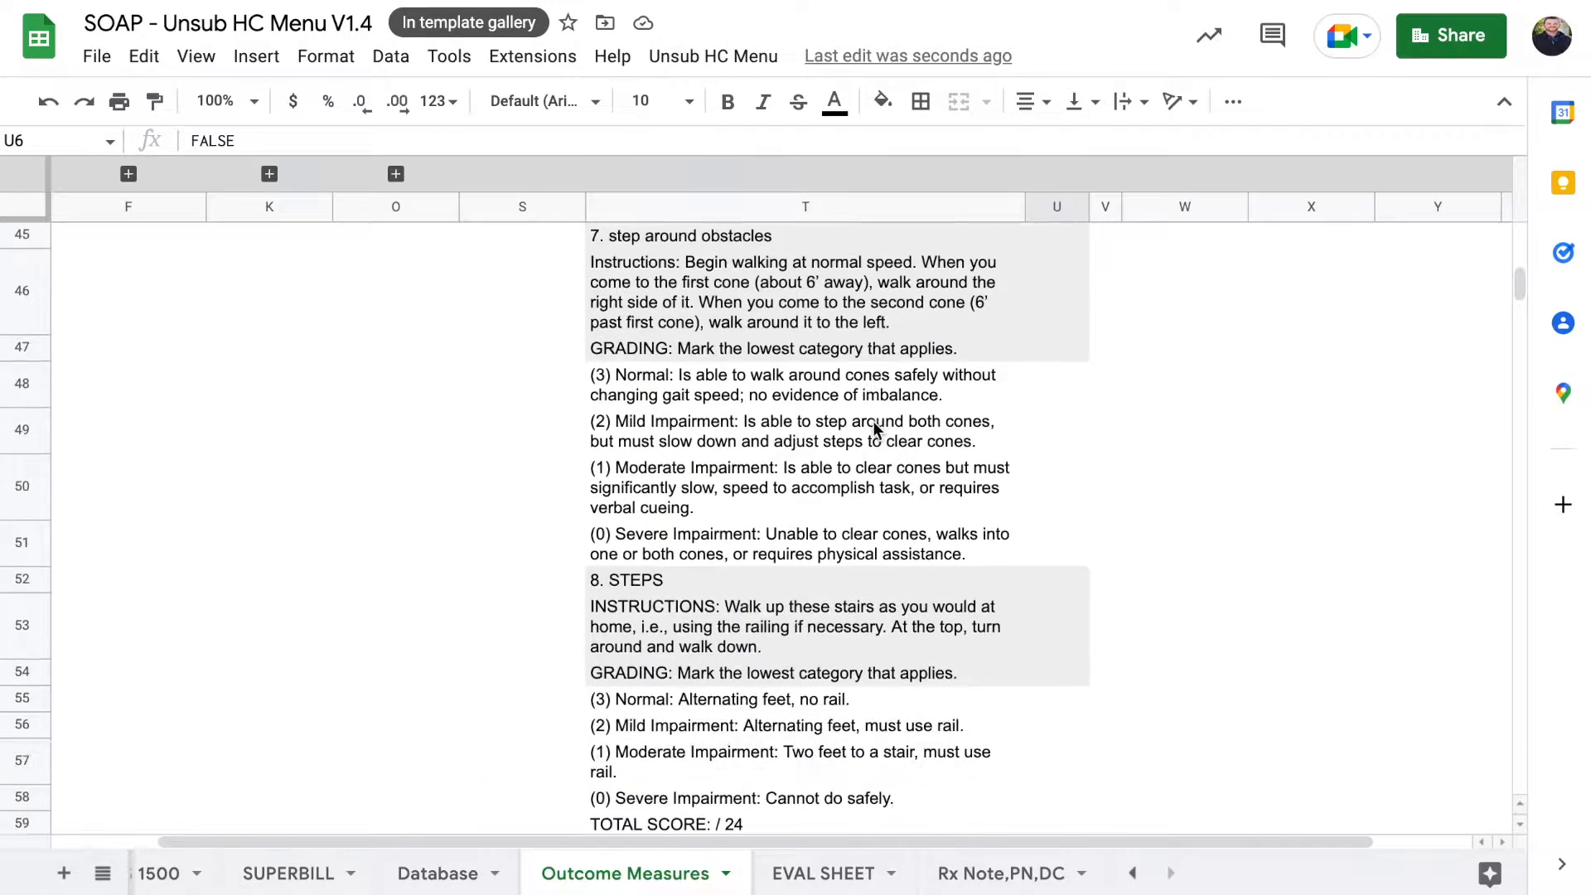
click(664, 241)
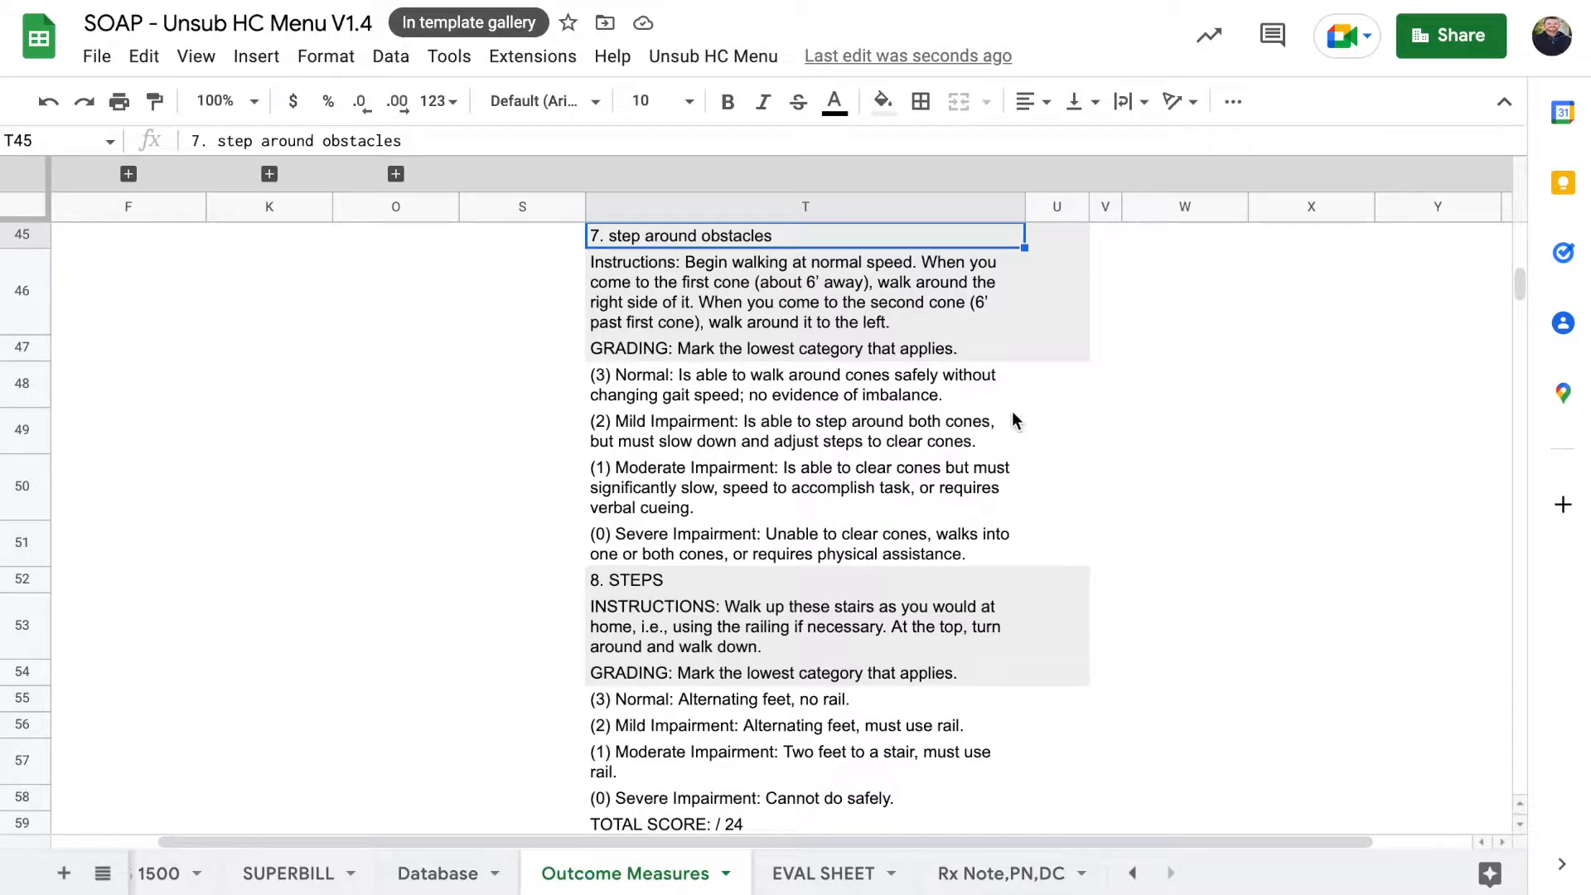
click(1067, 382)
right_click(1068, 382)
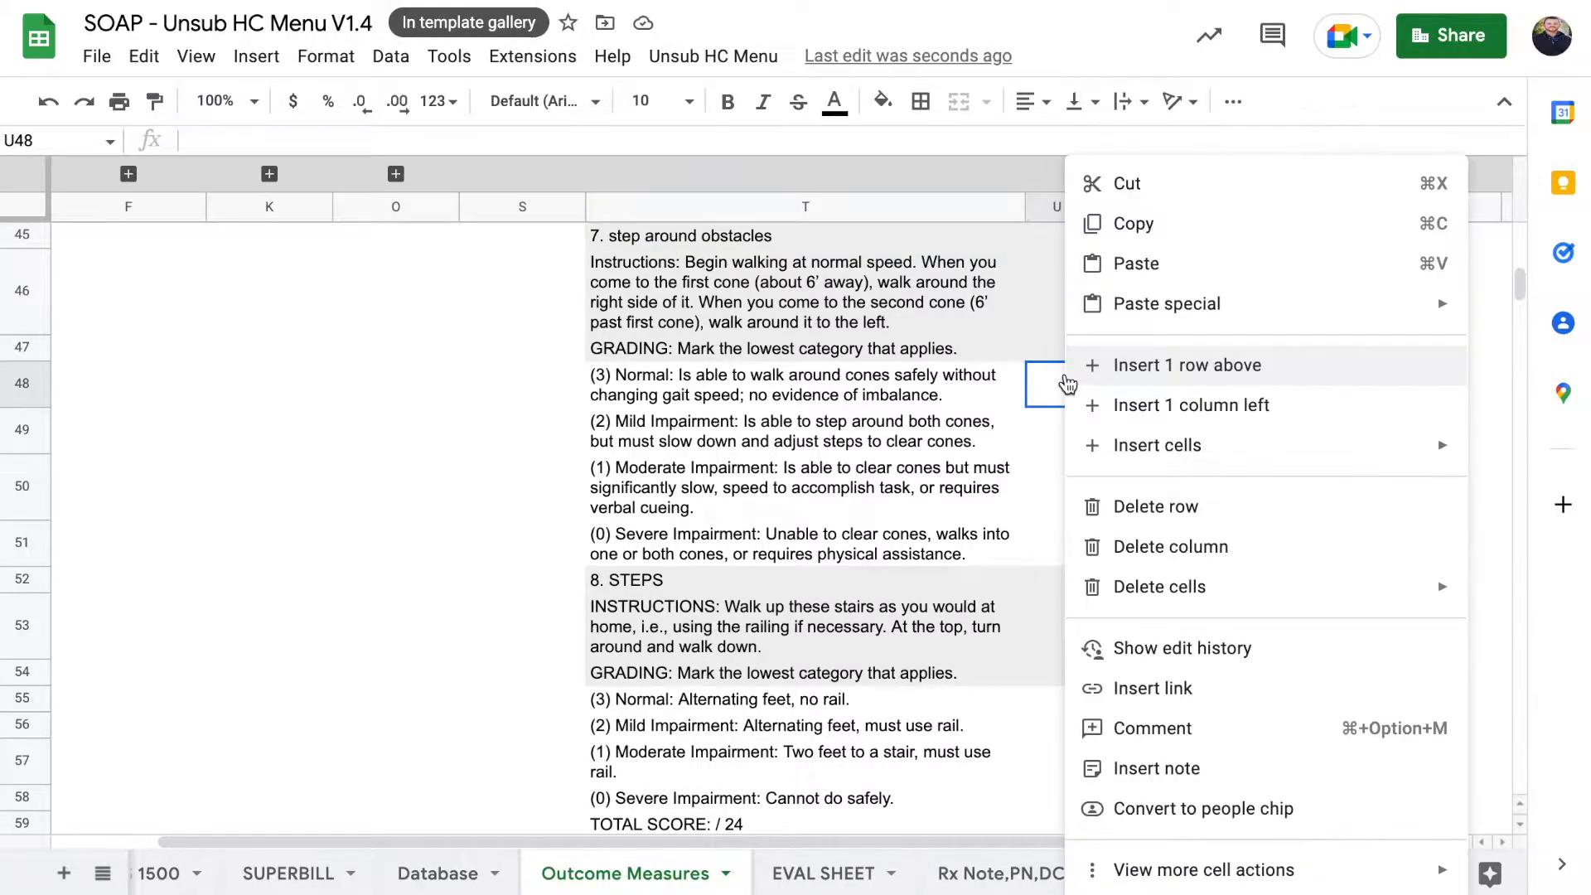
mouse_move(1156, 871)
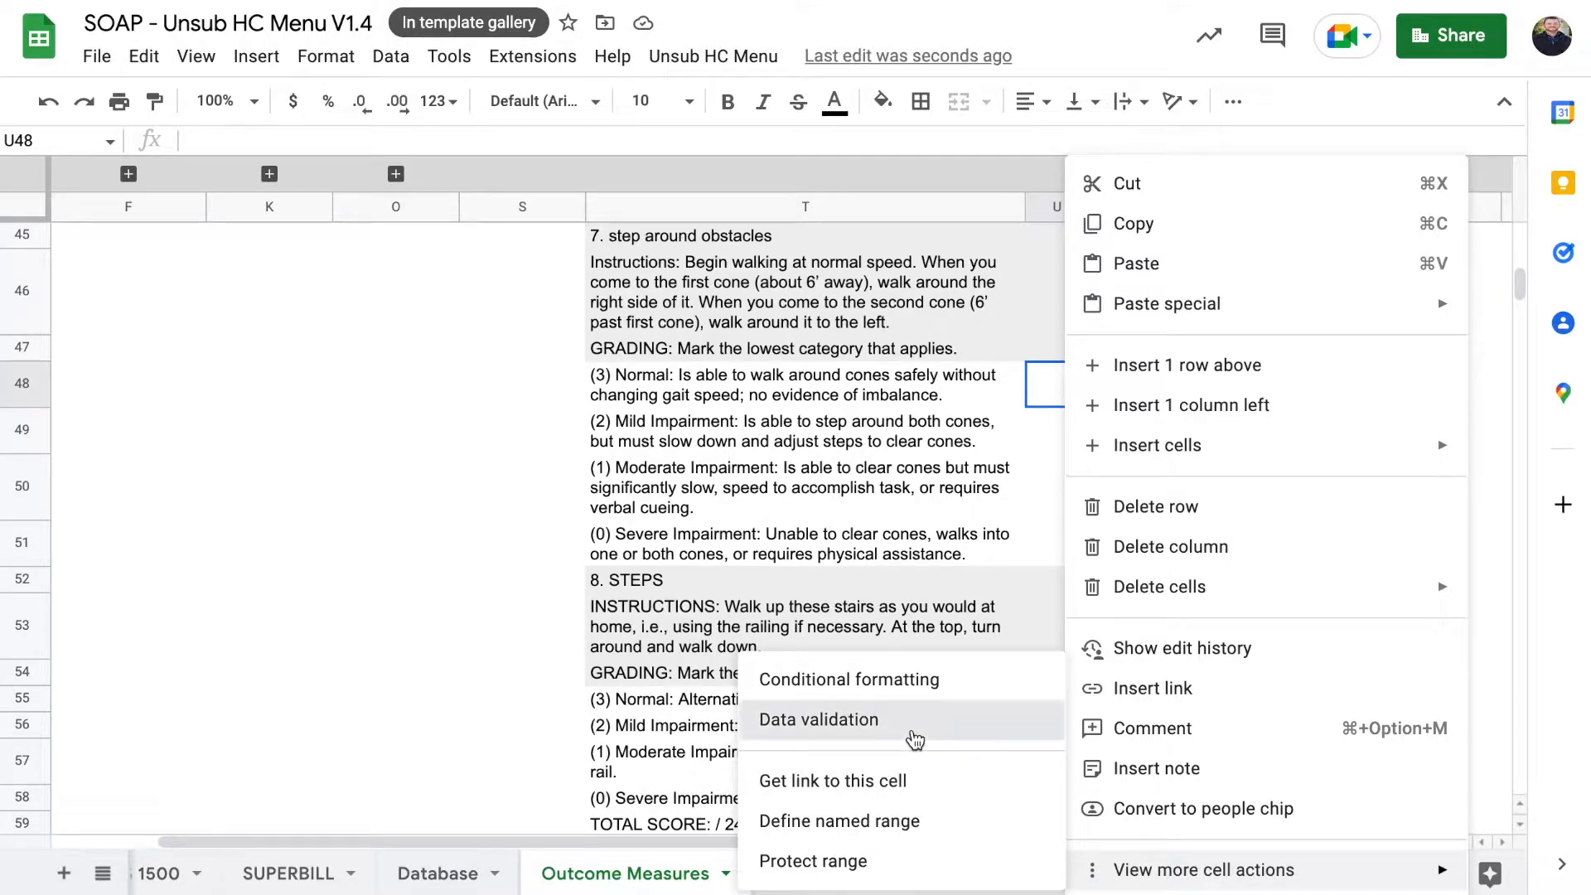
click(915, 721)
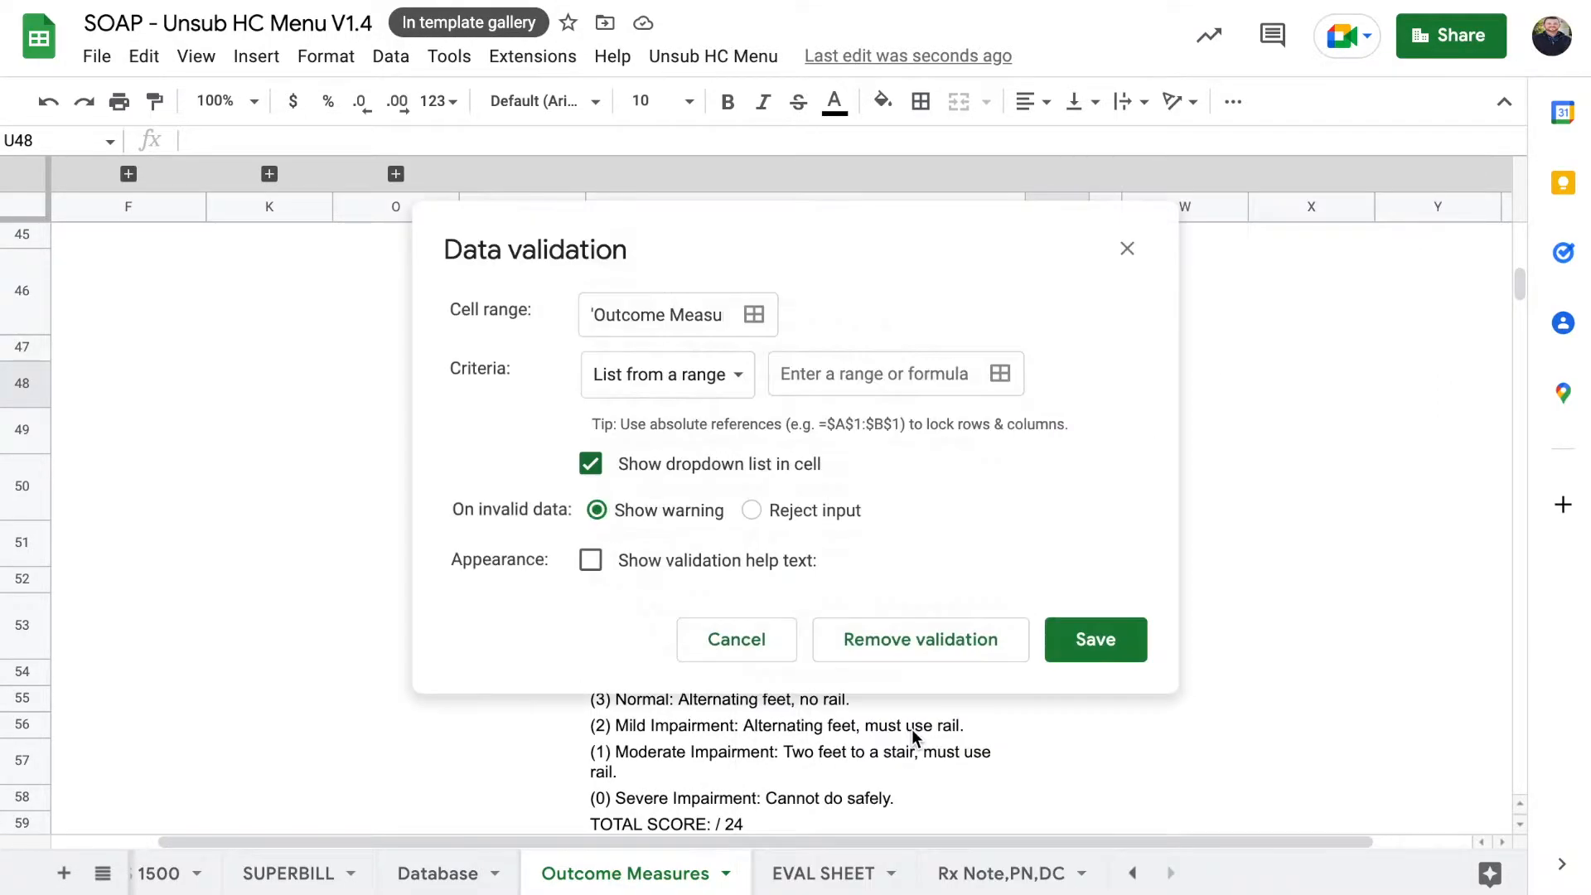
click(1127, 249)
Step: Apply data validation with the Checkbox criteria to cell U48
click(386, 60)
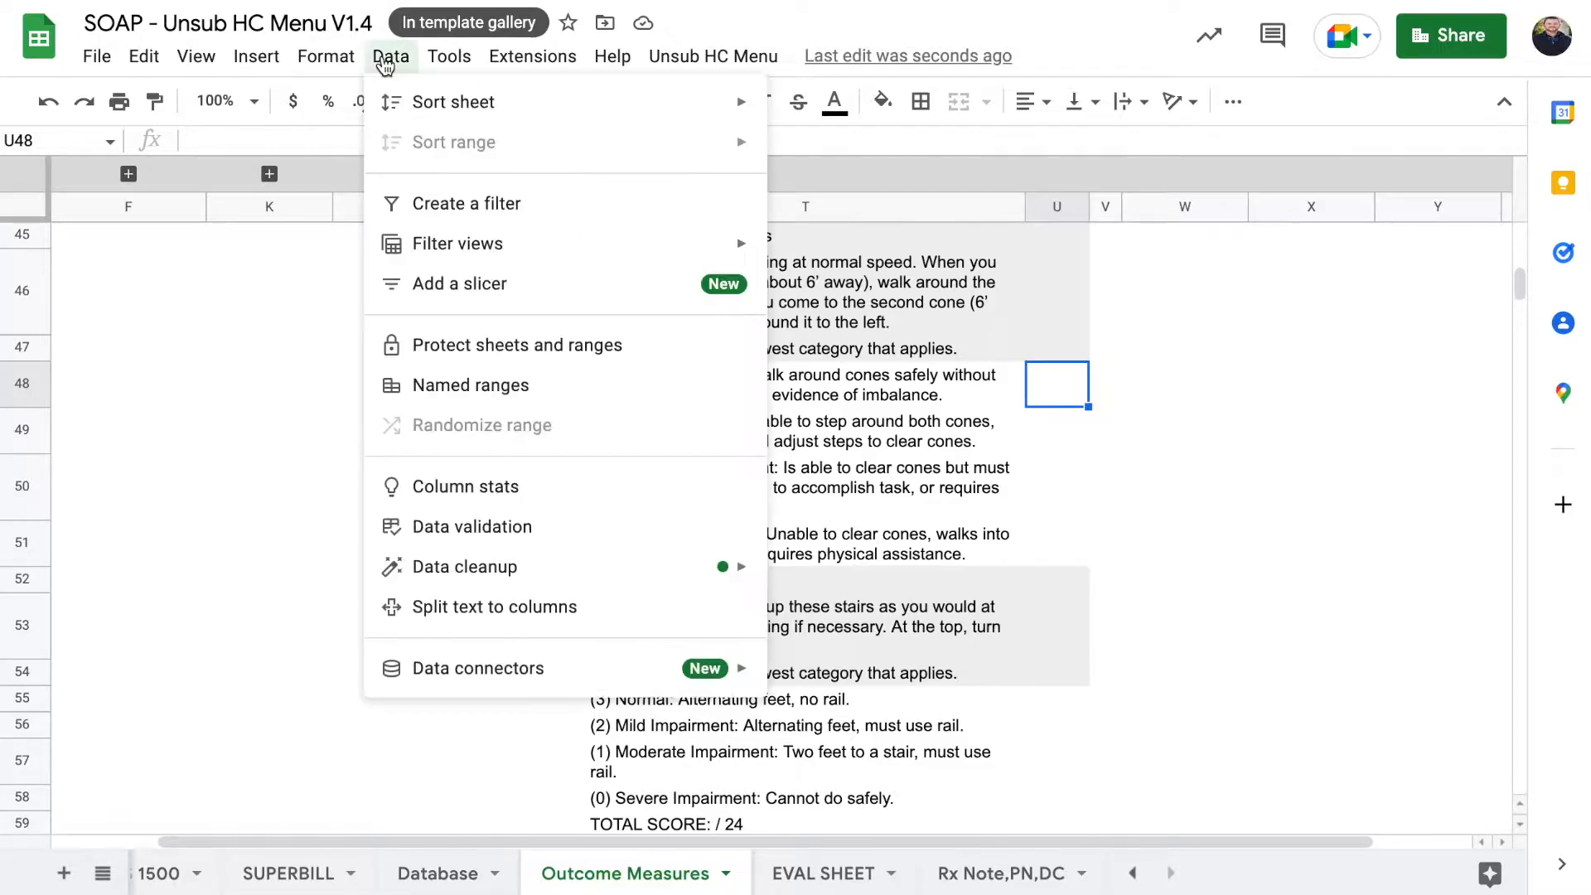
click(468, 528)
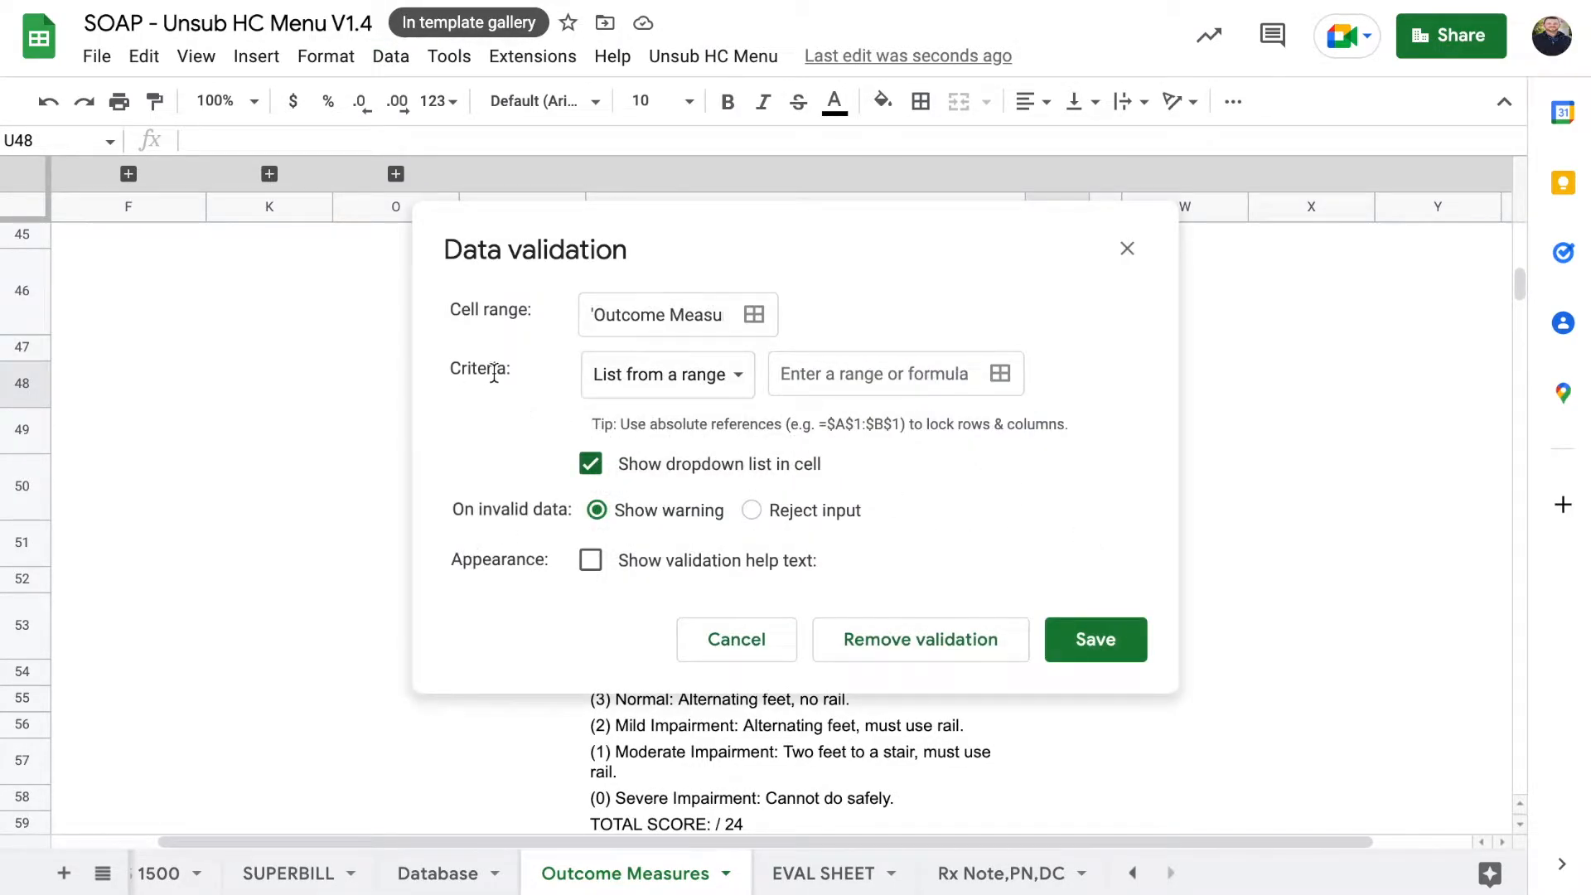
double_click(495, 374)
click(685, 374)
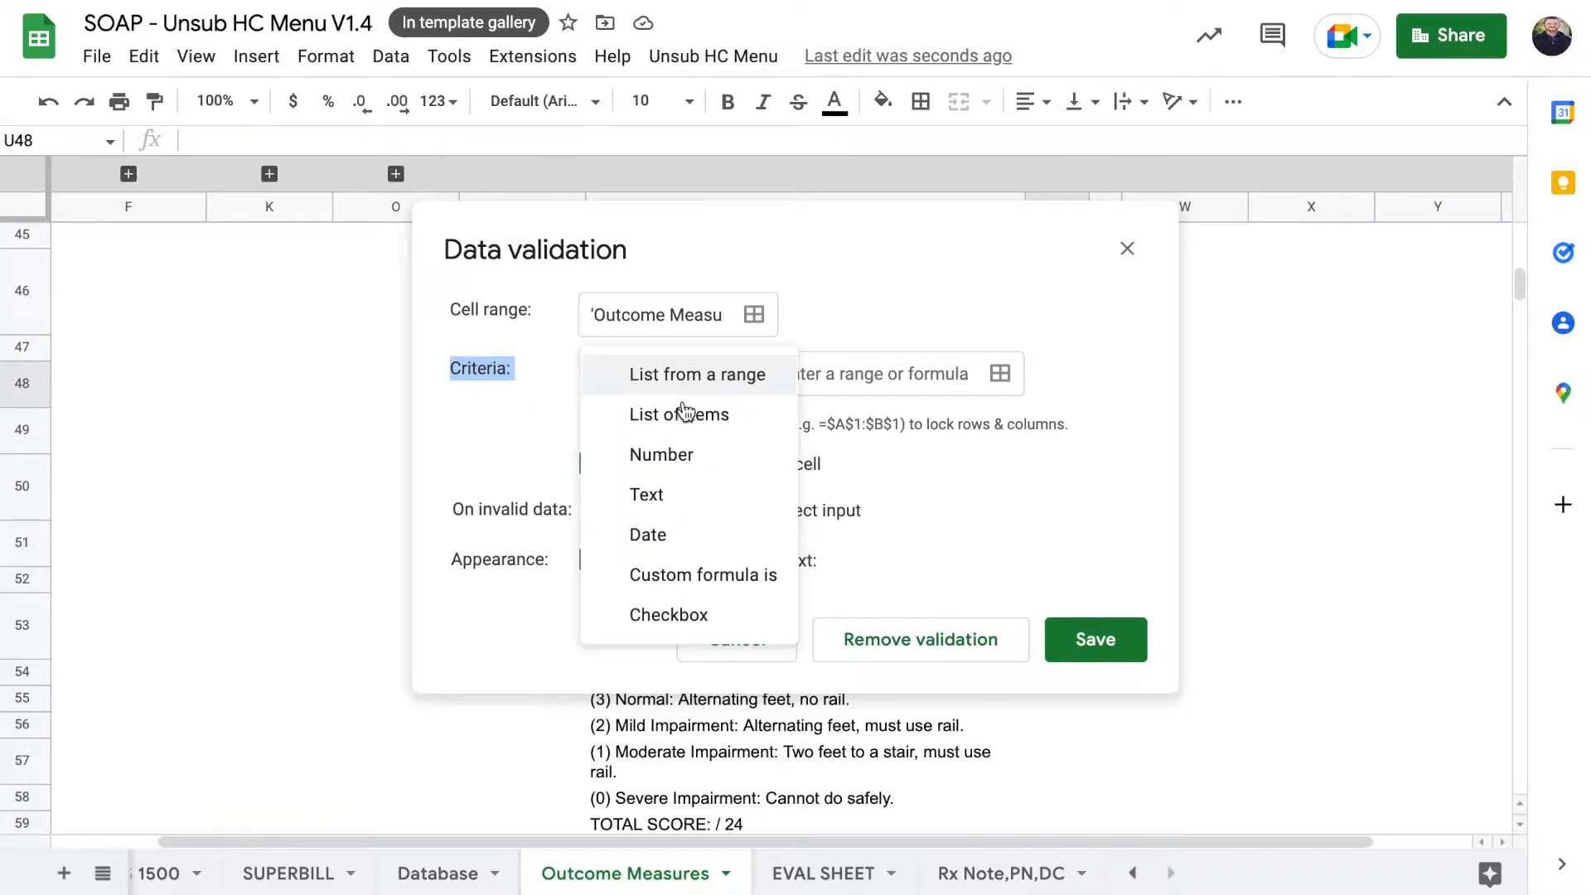
click(673, 631)
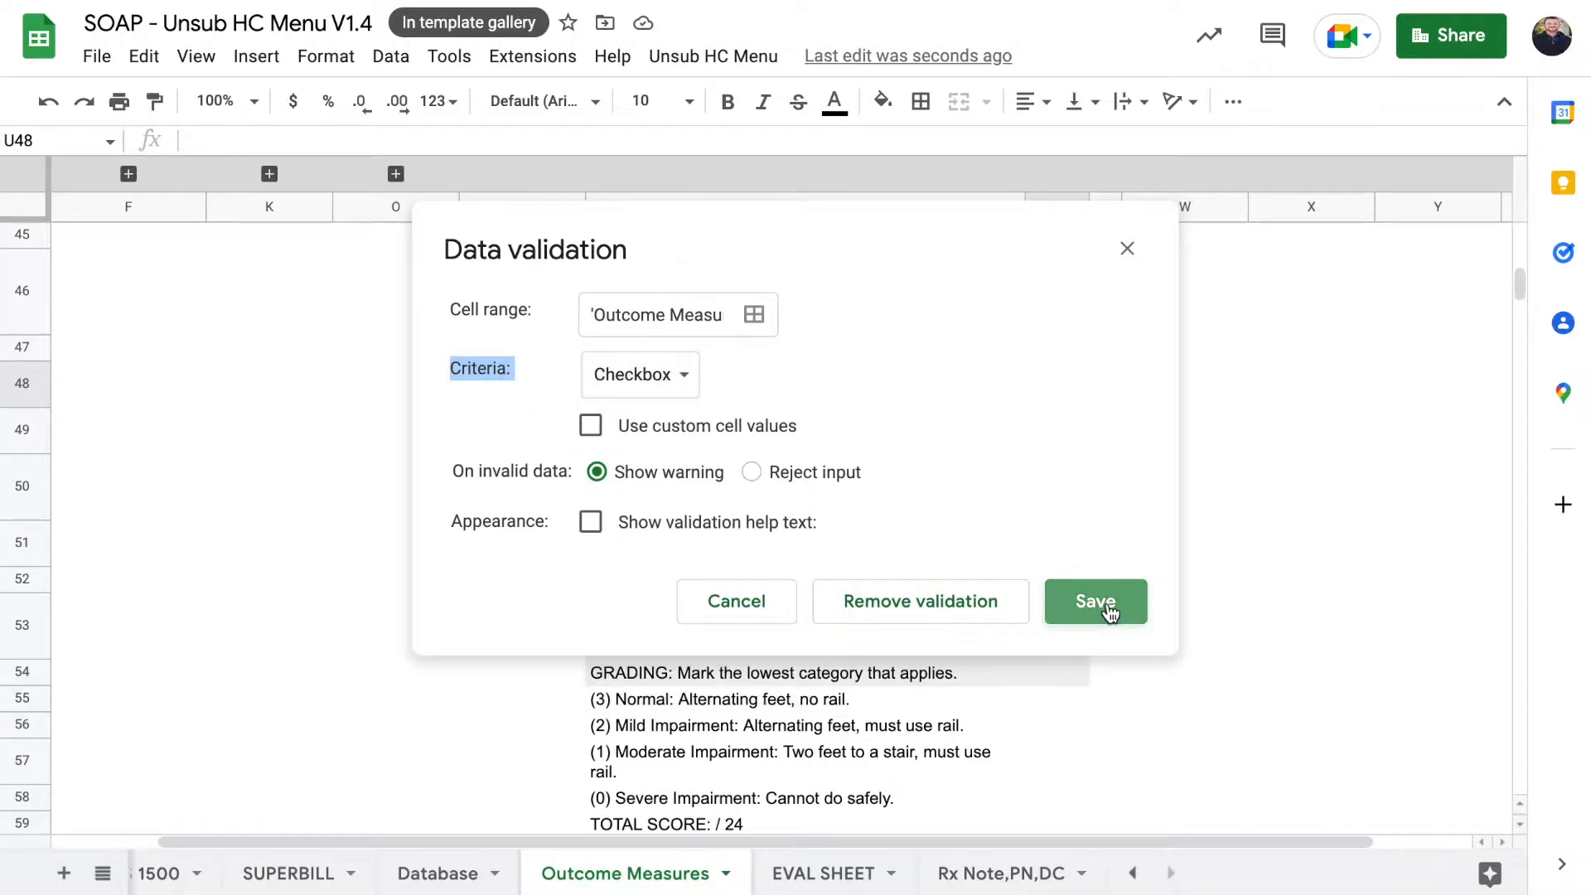
click(1095, 602)
Step: Fill the checkbox from U48 down through U51 so each grade of section 7 has one
click(1099, 420)
click(1078, 375)
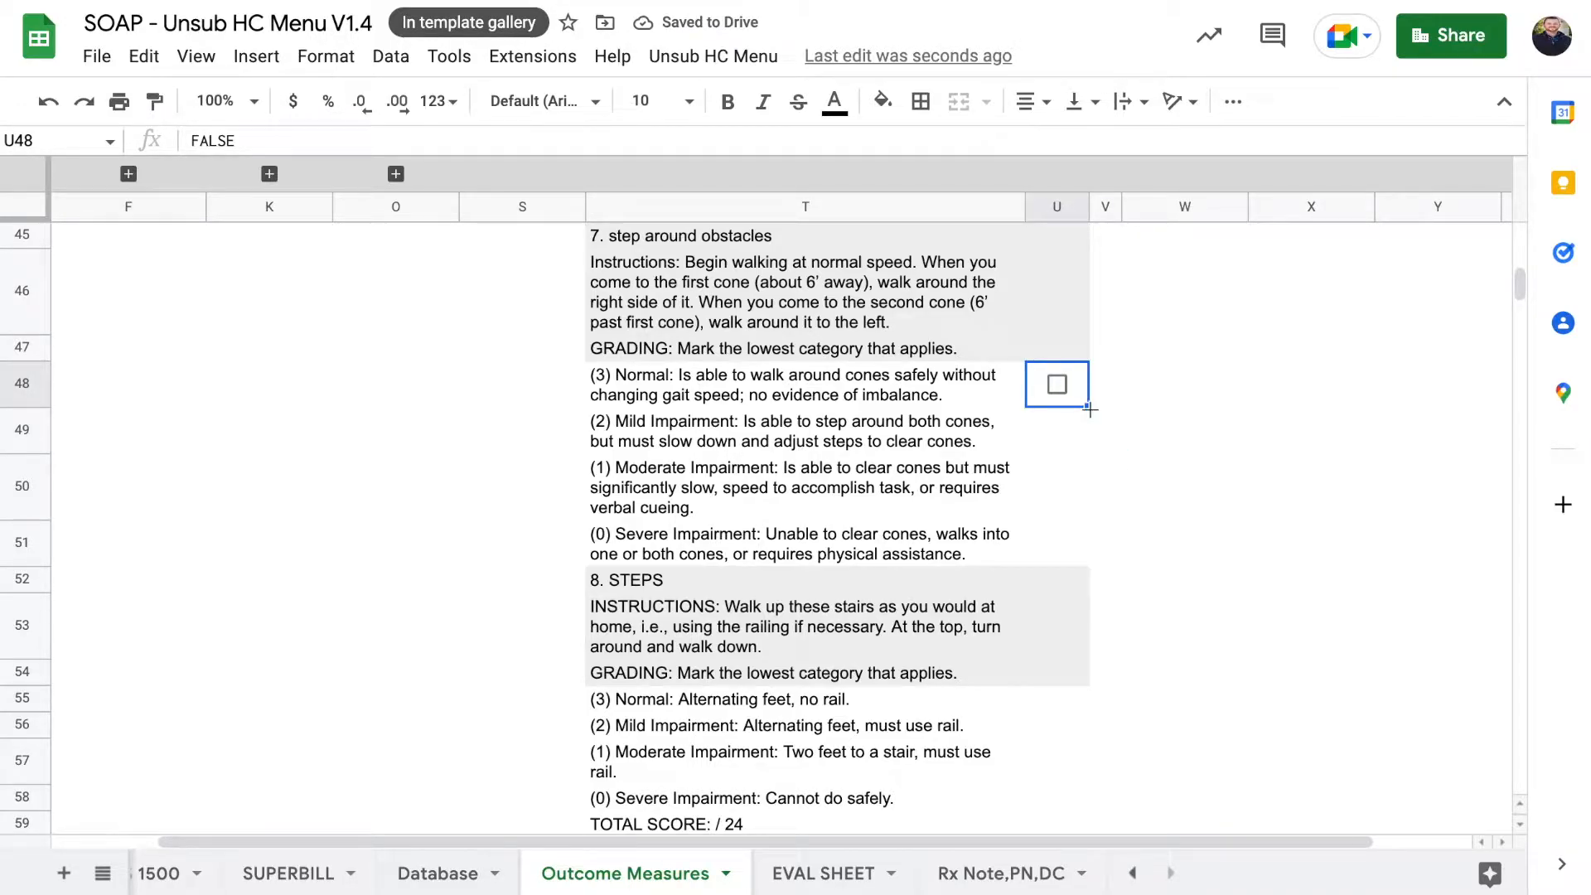
drag(1088, 407, 1075, 559)
click(1131, 492)
click(1082, 386)
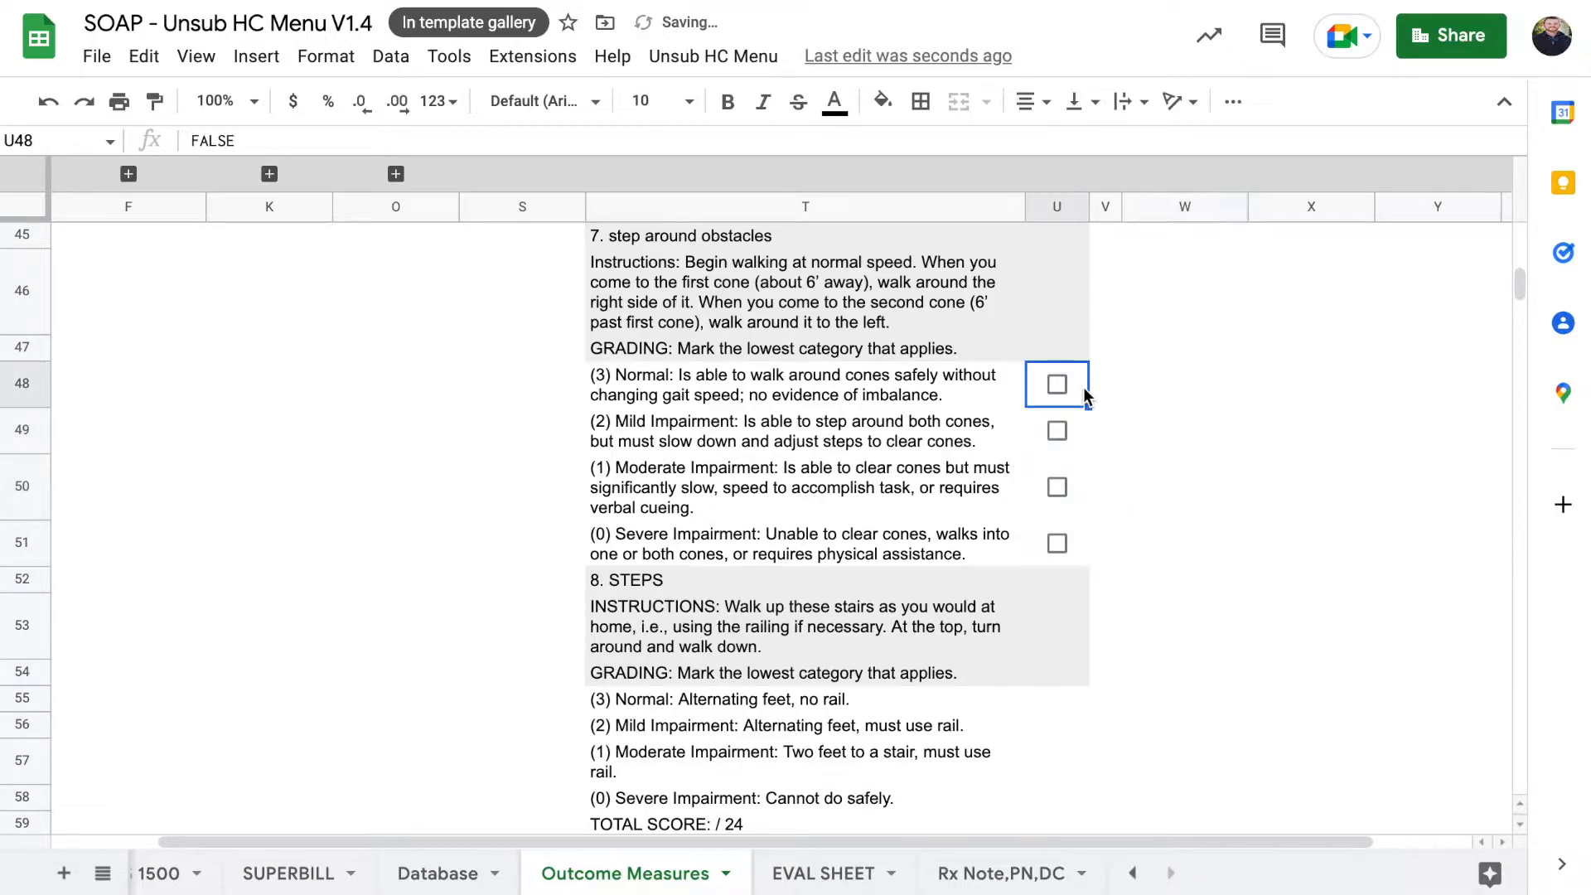
key(Down)
key(Down)
key(Down)
key(Up)
key(Up)
key(Up)
Step: Enter 1 in V48 and 2 in V49, and extend the number series down through V51
click(1120, 385)
text(1)
key(Return)
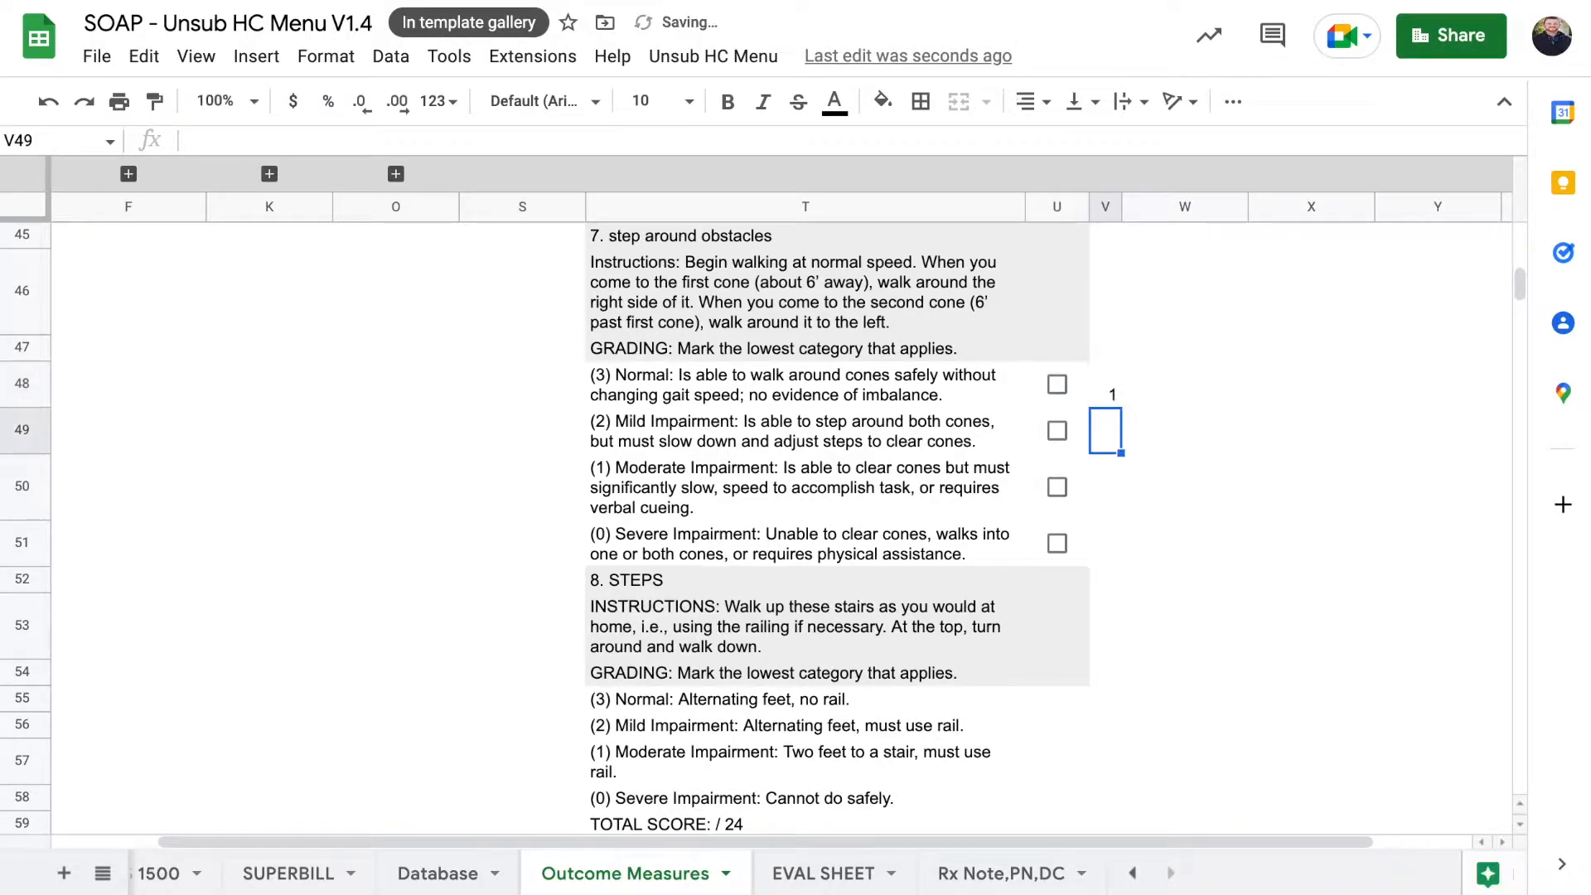
text(2)
key(Up)
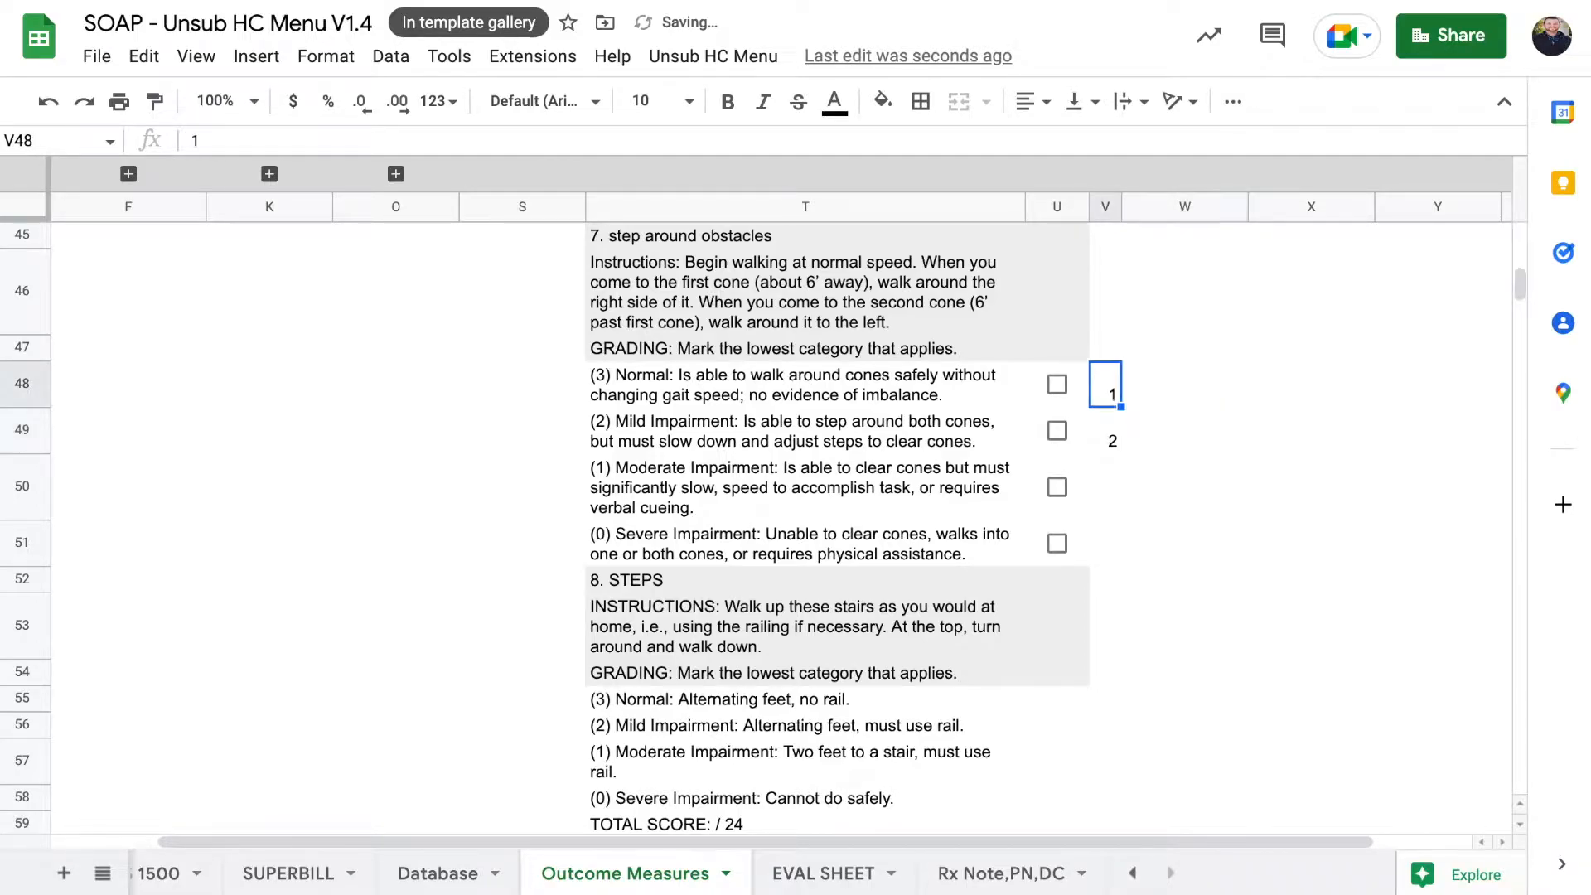
key(shift+Down)
drag(1121, 452, 1111, 549)
click(1193, 557)
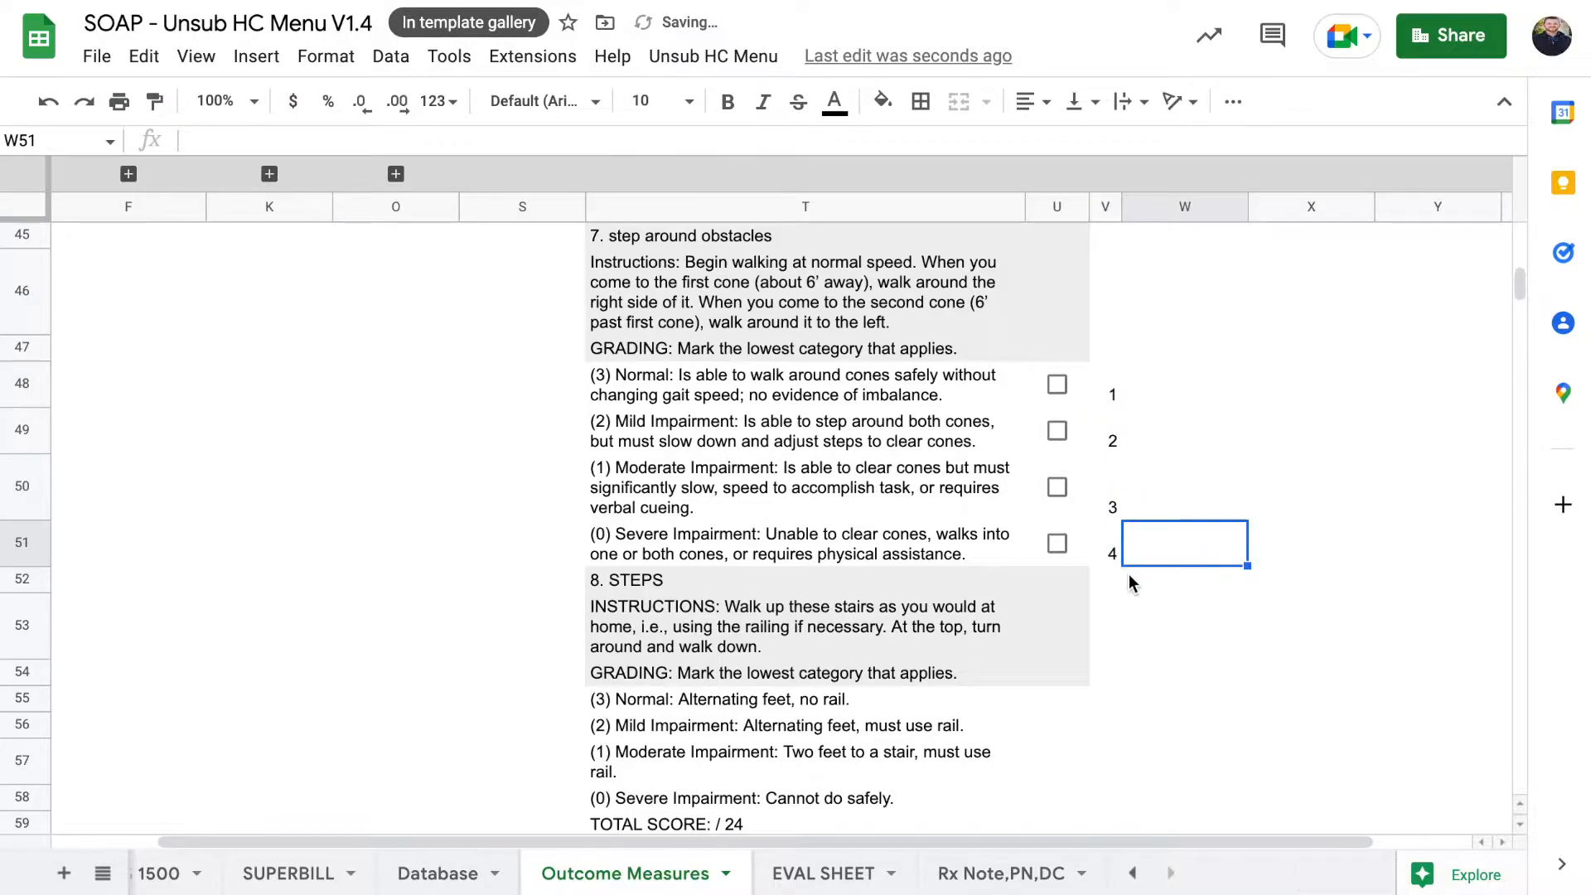
Step: Clear the sample number series from cells V51 up to V48
click(1112, 546)
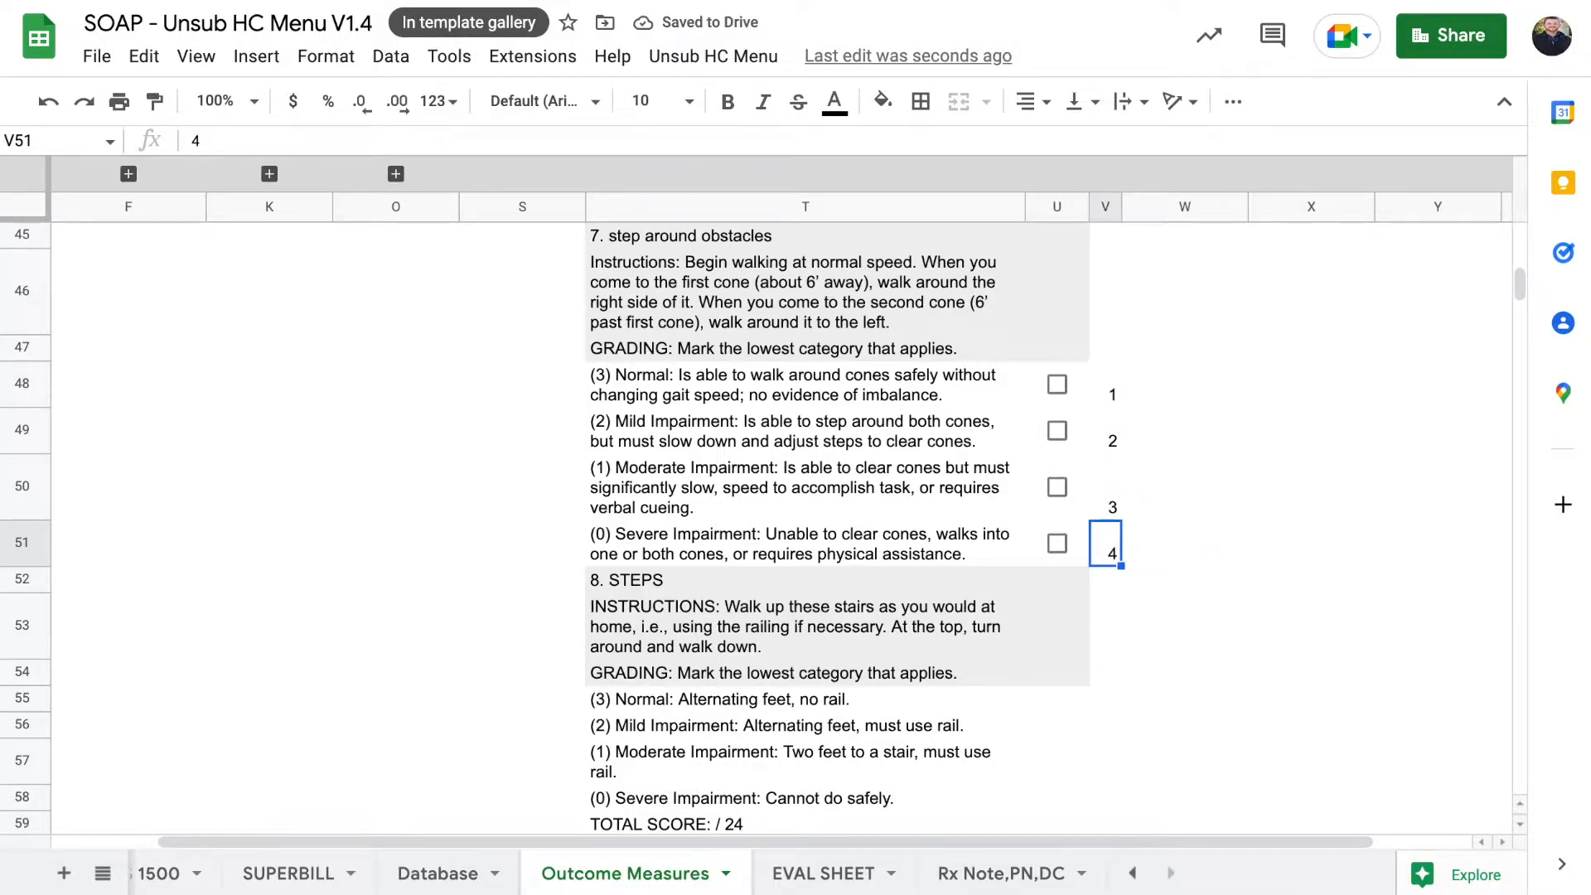
key(Delete)
key(Up)
key(Delete)
key(Up)
key(Delete)
key(Up)
key(Delete)
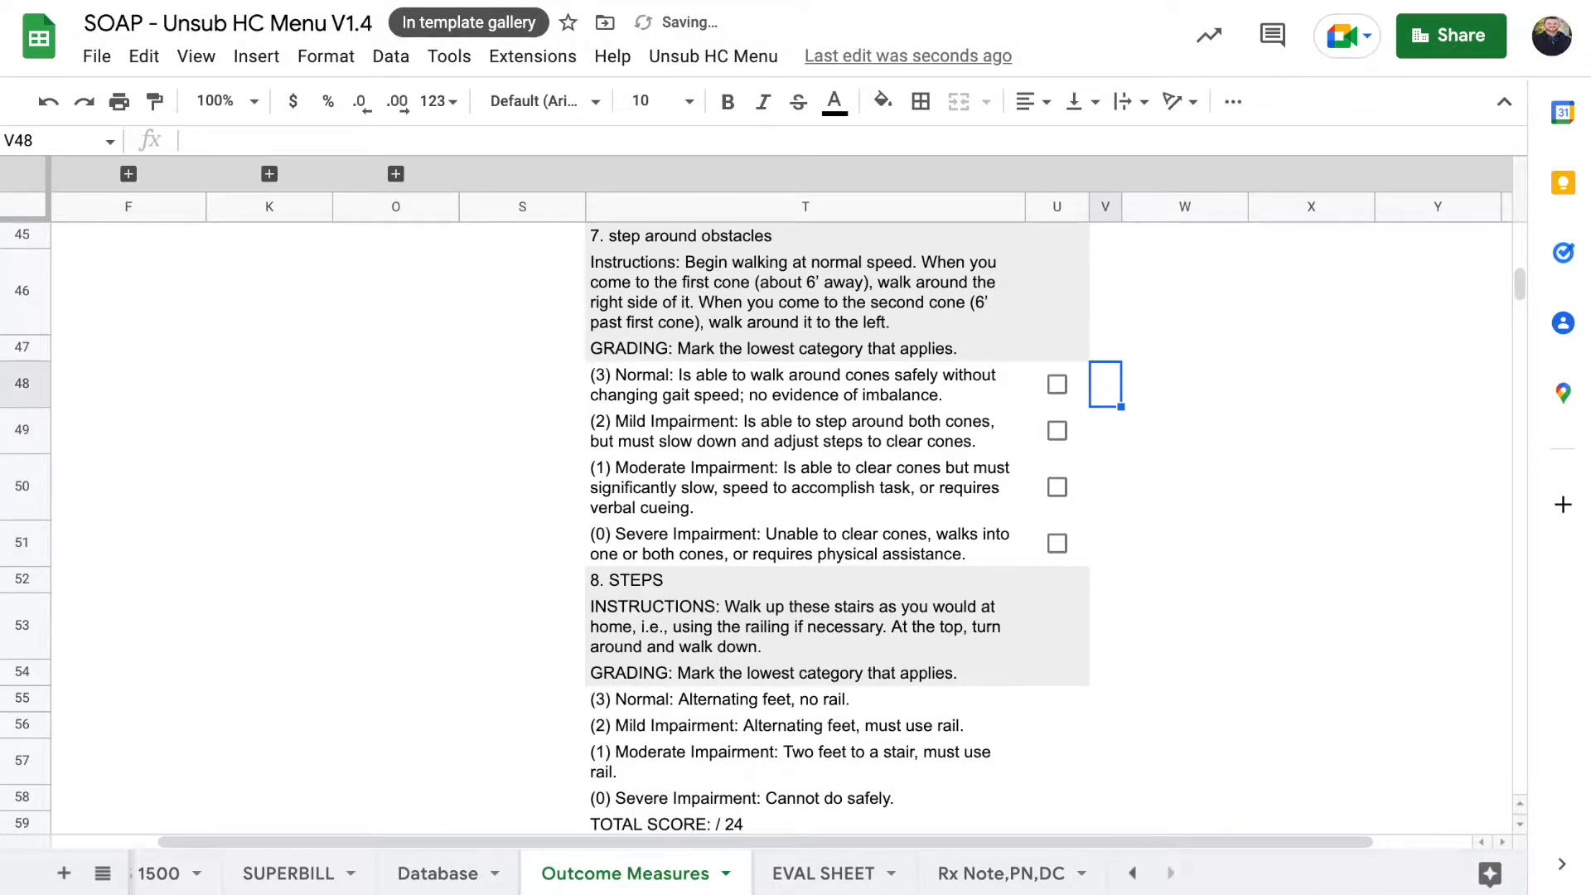
Step: Inspect the underlying value of the checkbox in U48, tick the checkbox, and inspect its value again
key(Left)
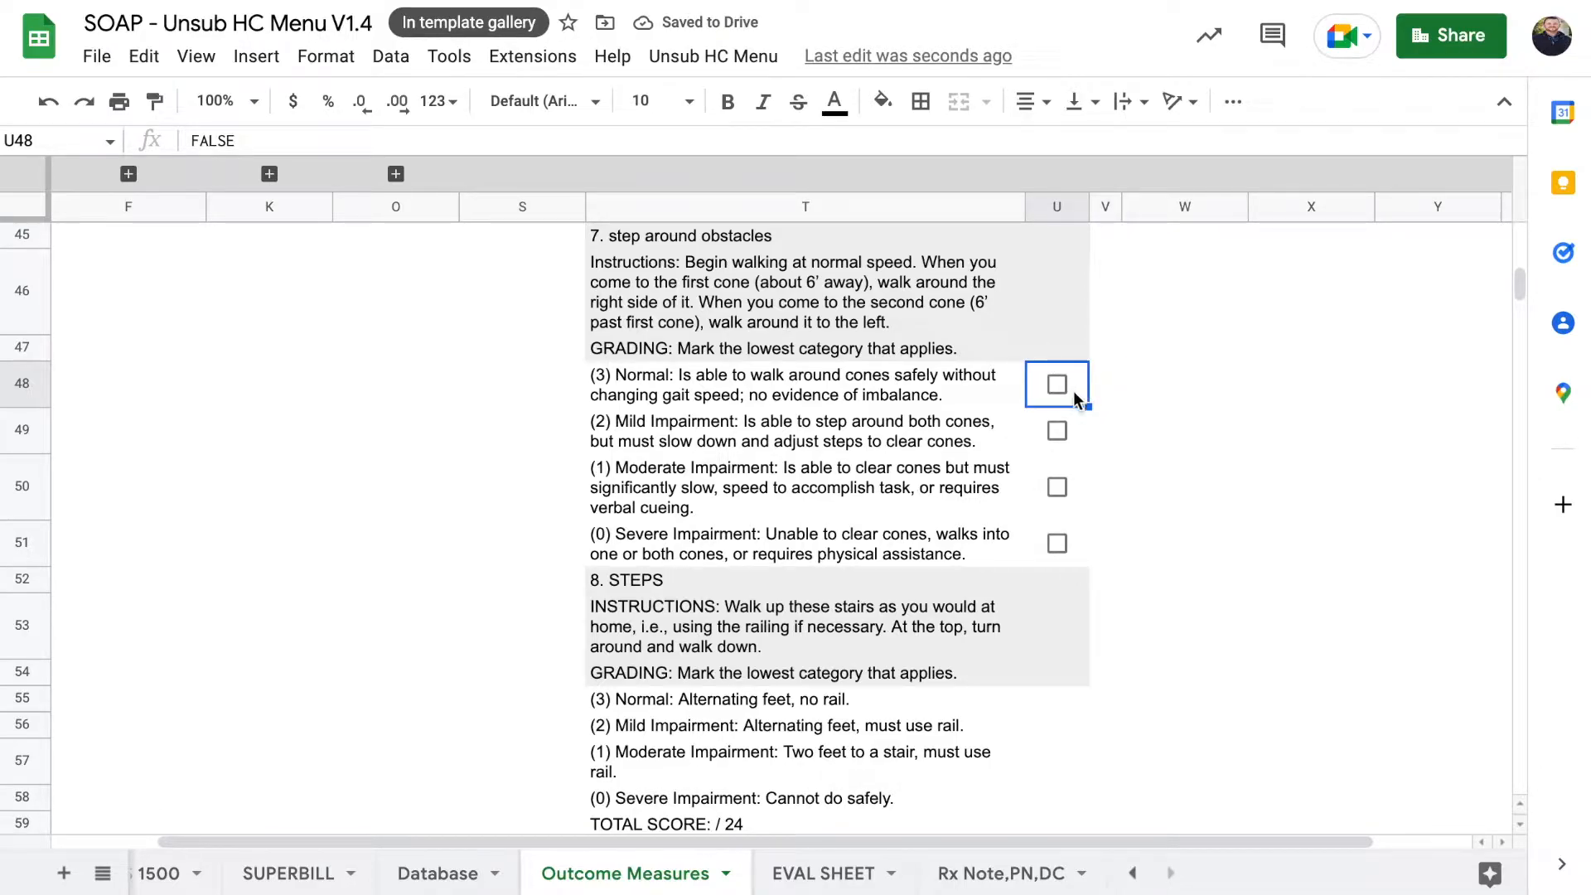
click(288, 141)
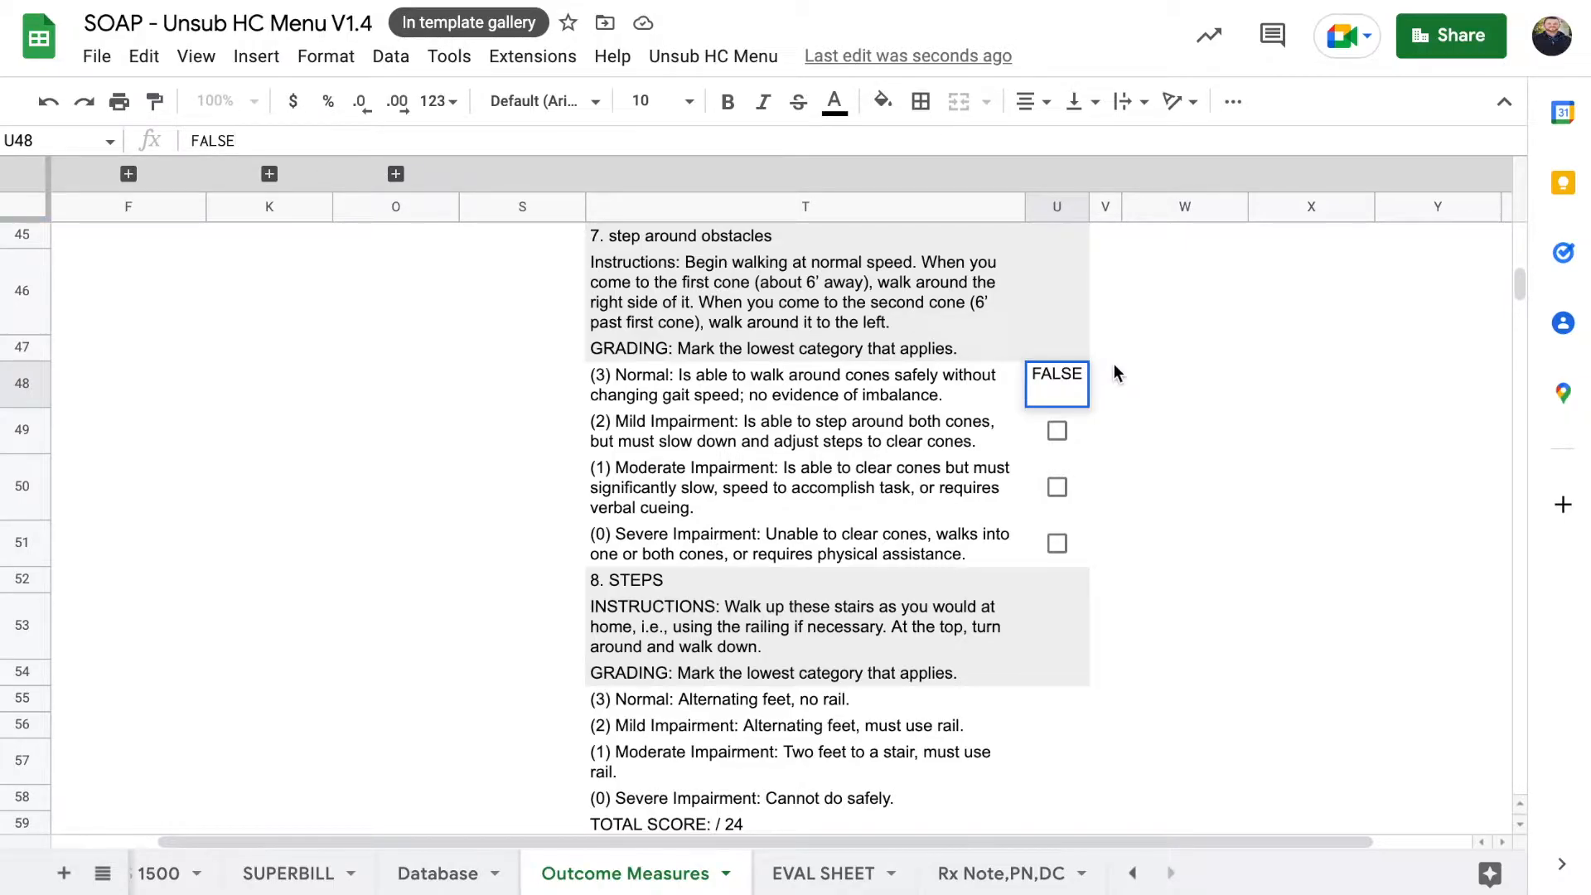
click(1131, 423)
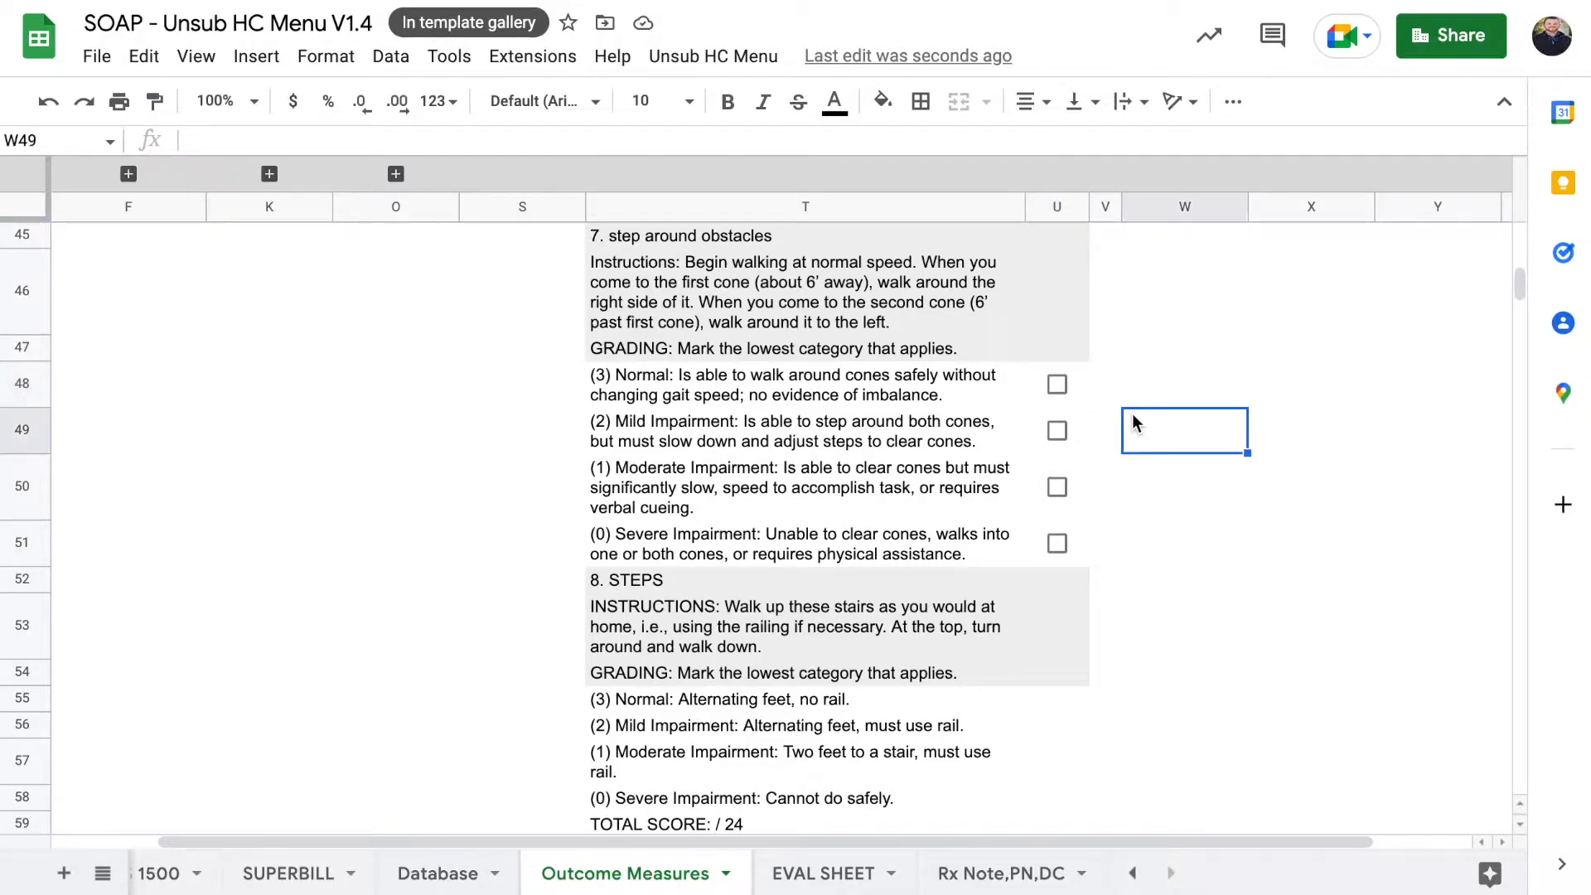
click(1058, 385)
click(340, 141)
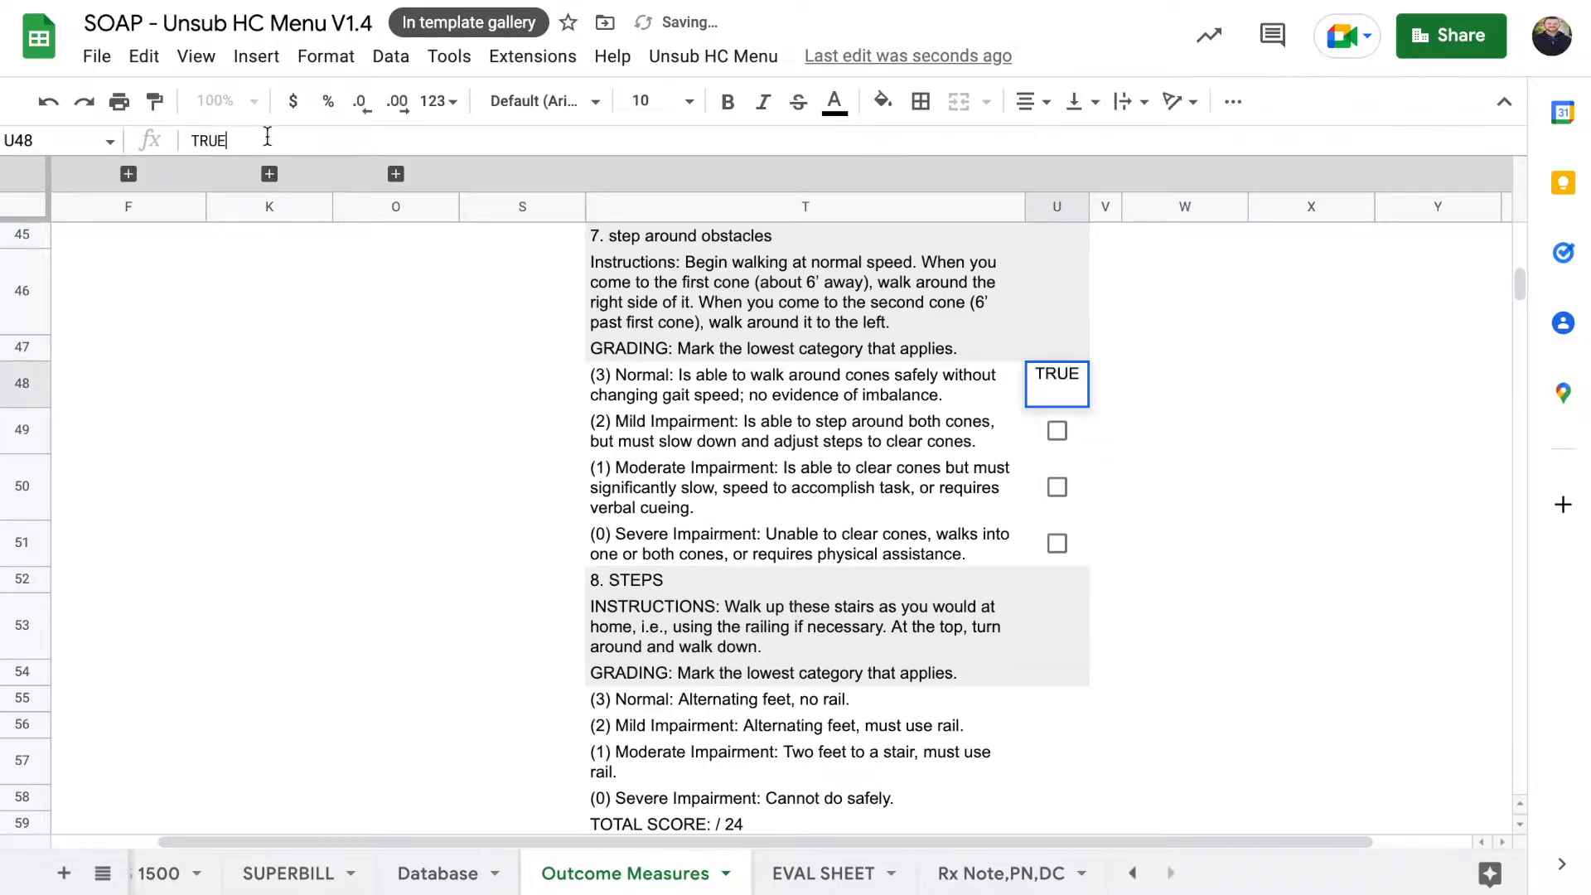
Step: Enter =if(U48=true,3,"Hello") in V48 and untick the U48 checkbox to test the false result
click(1114, 371)
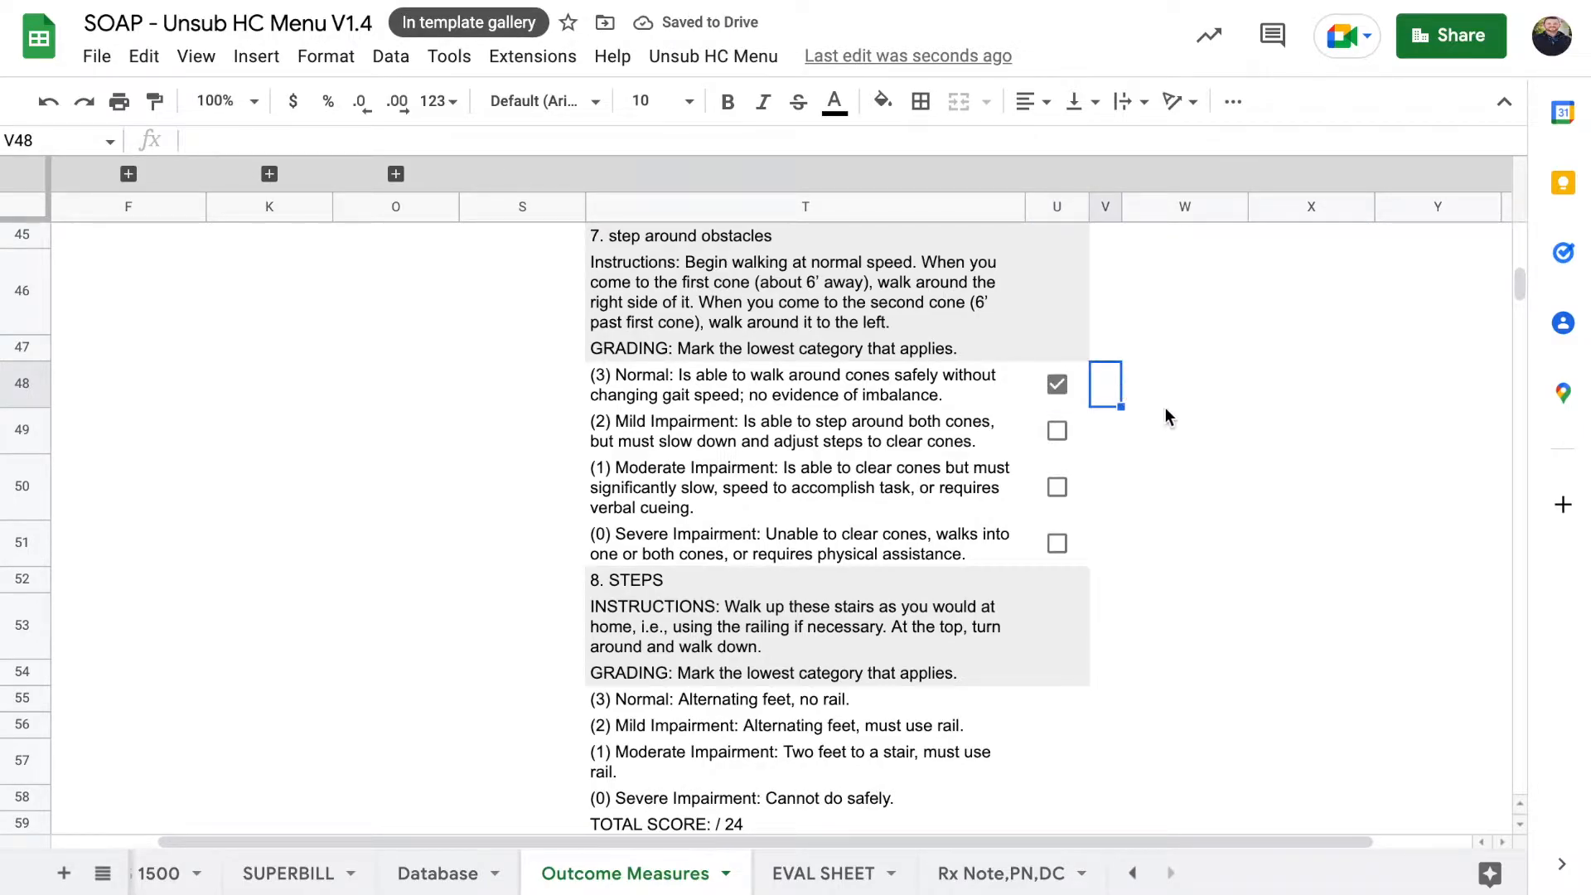
text(=)
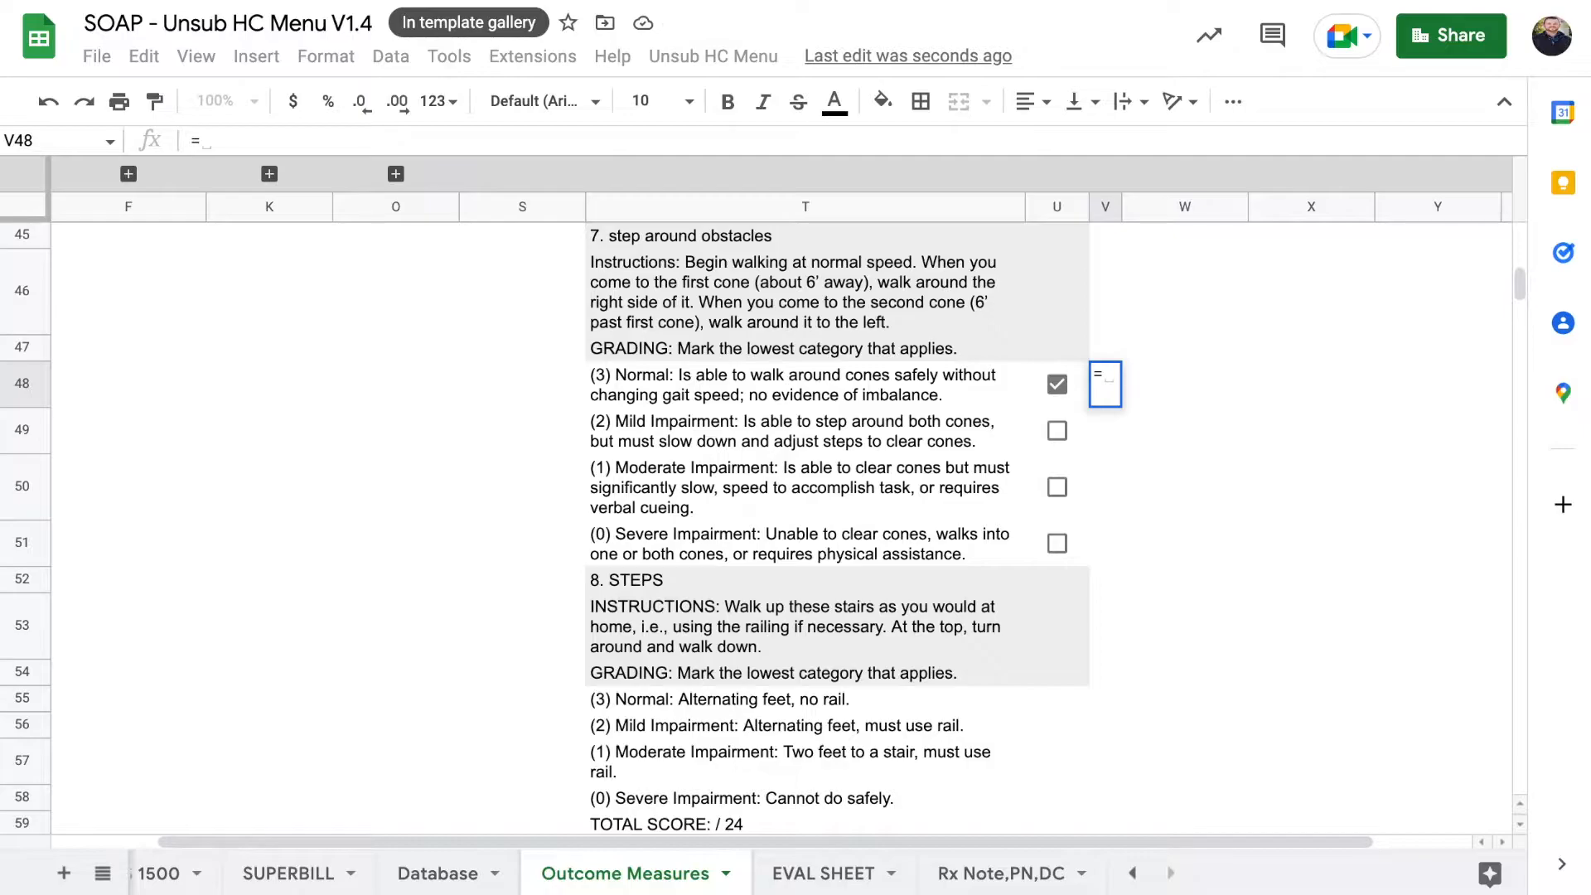
text(if)
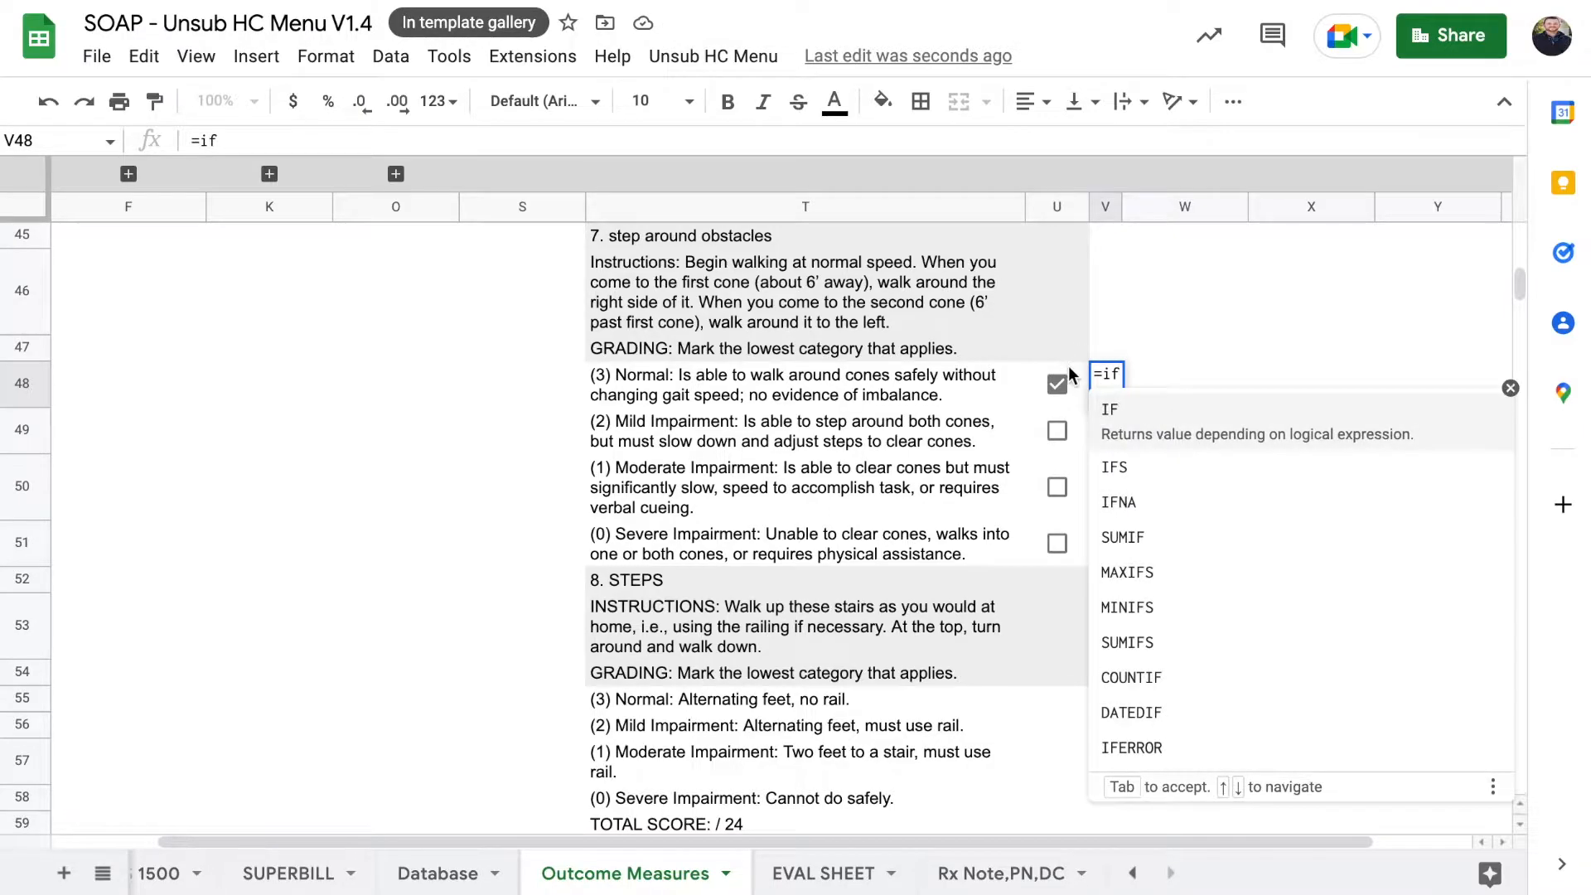
text(()
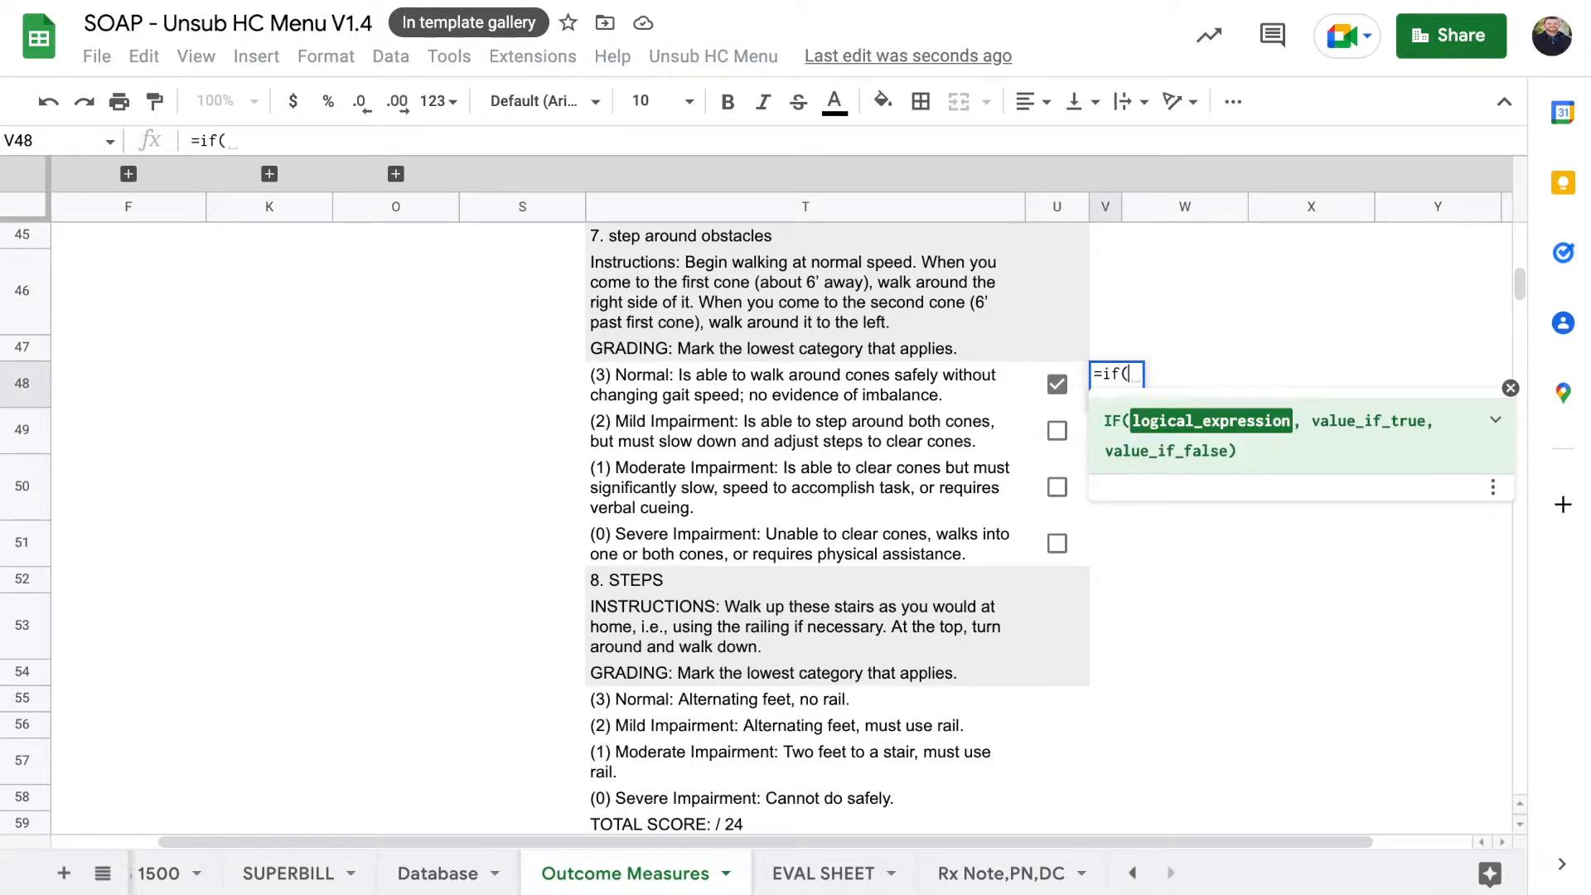
click(1079, 376)
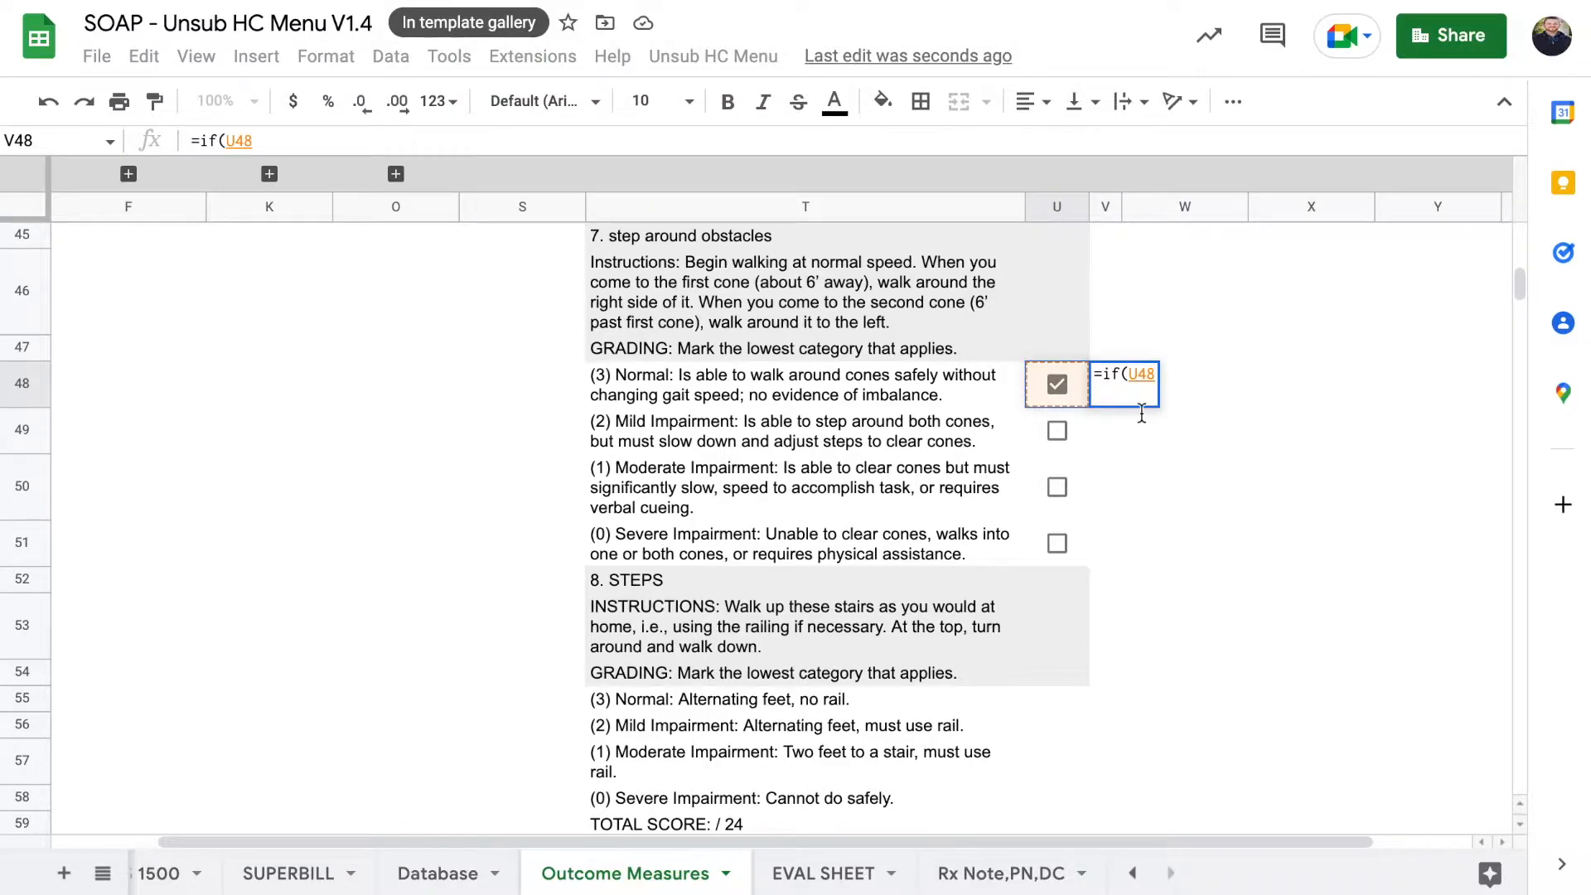
text(=true,)
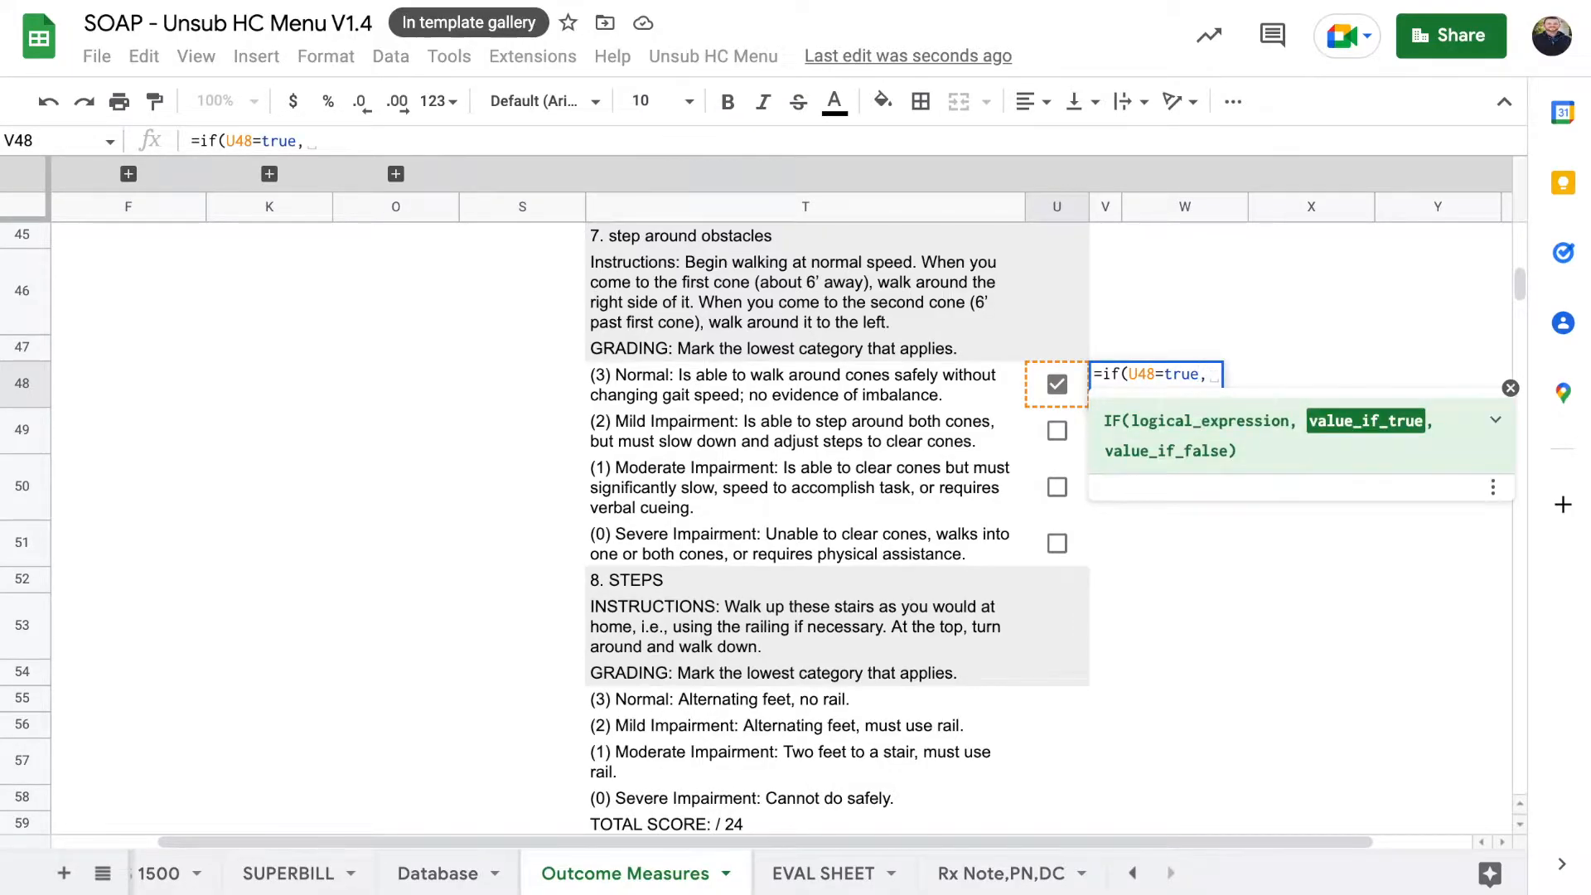
text(3,)
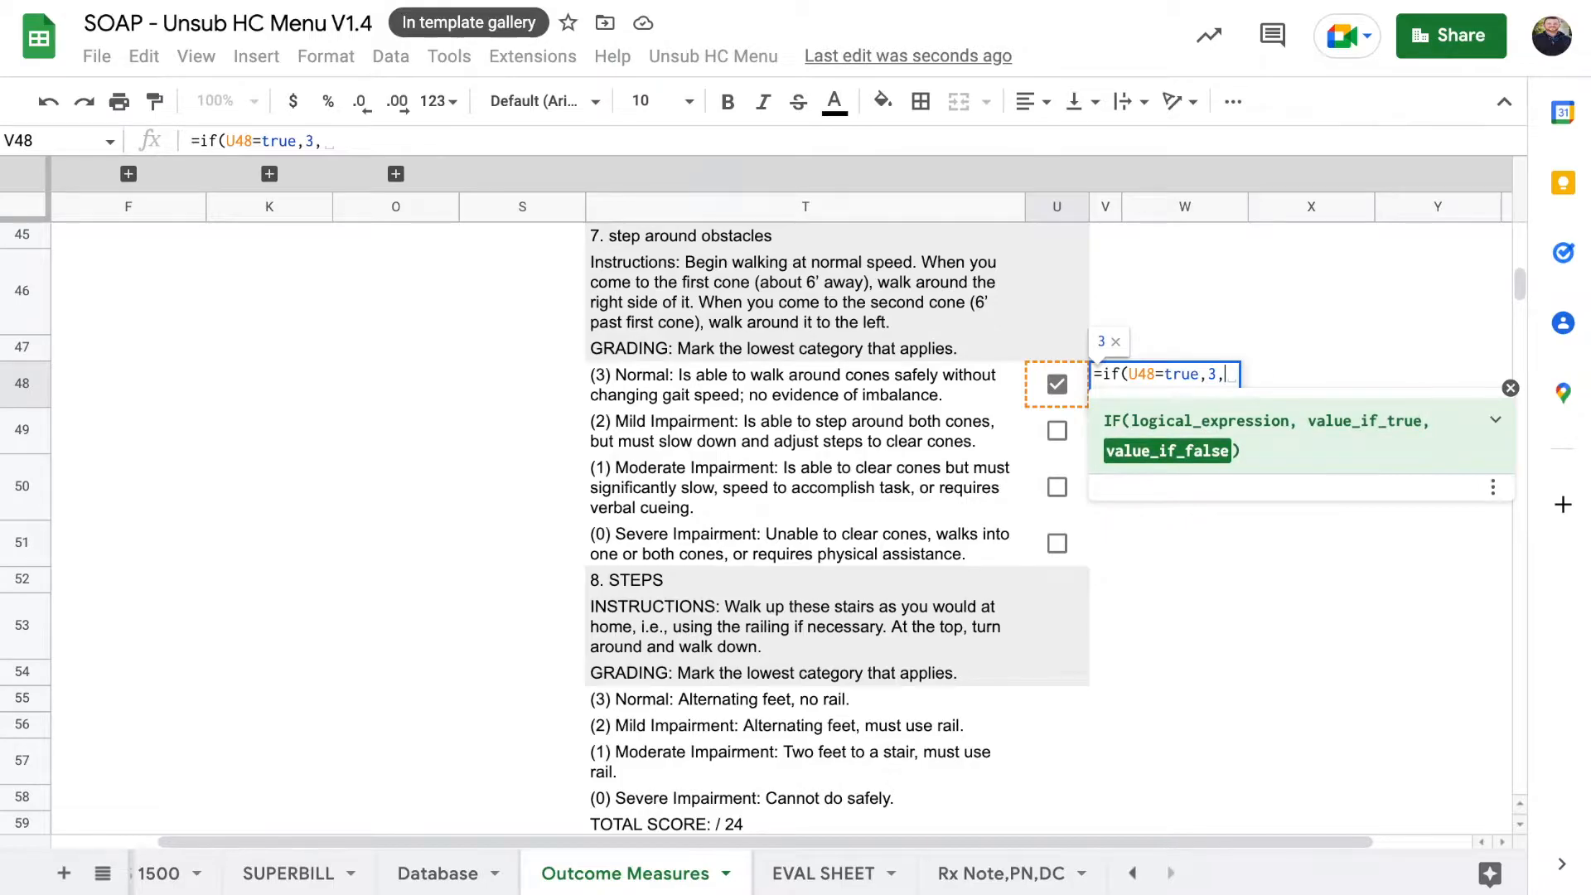
text("")
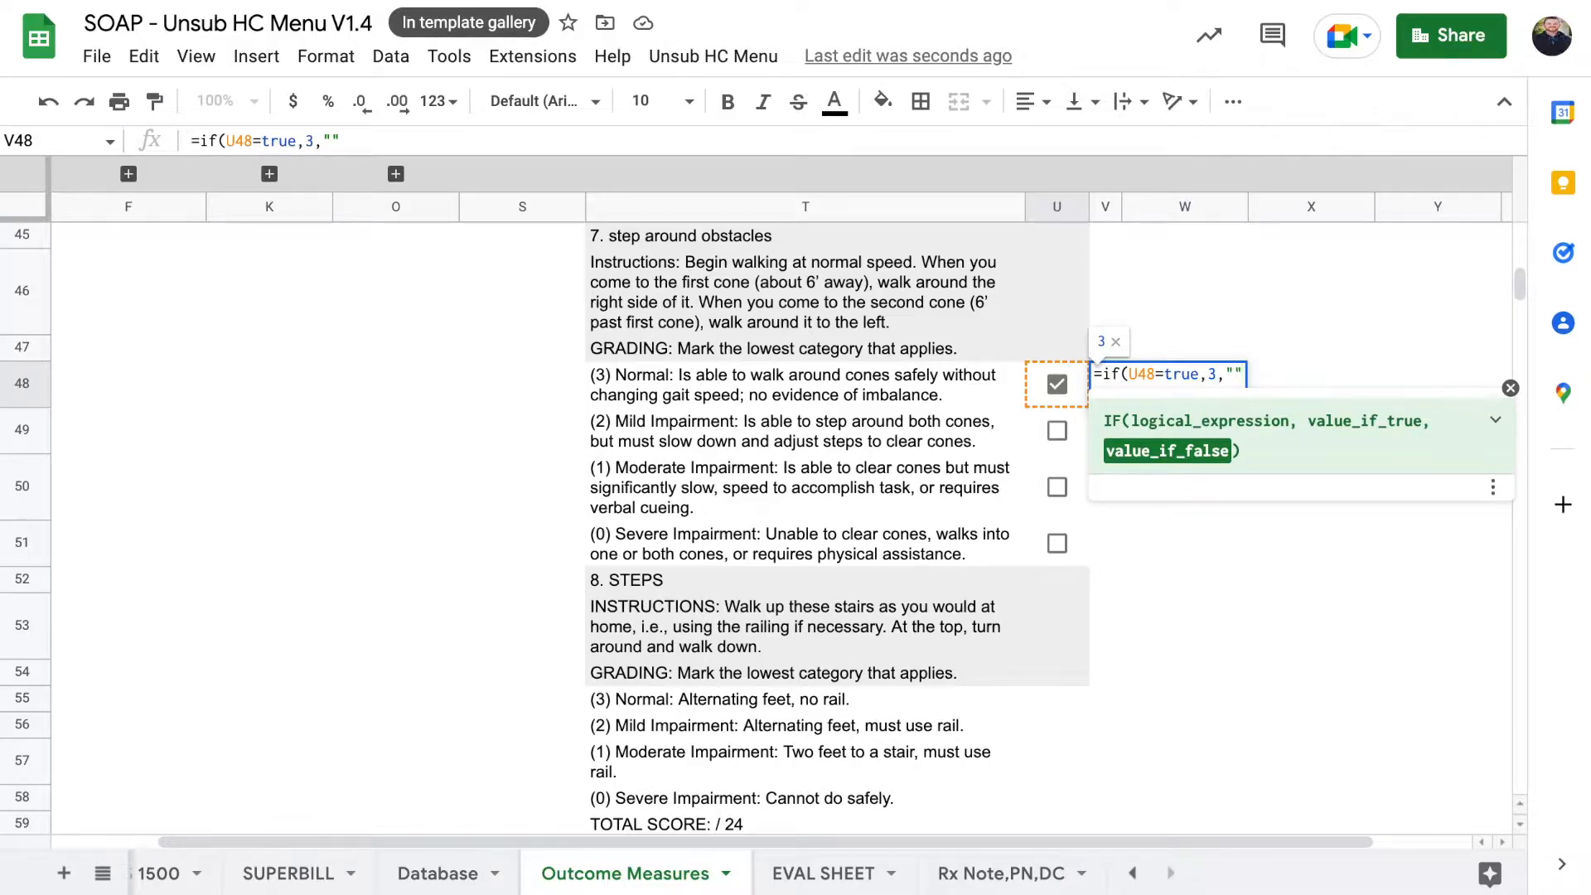
key(BackSpace)
key(BackSpace)
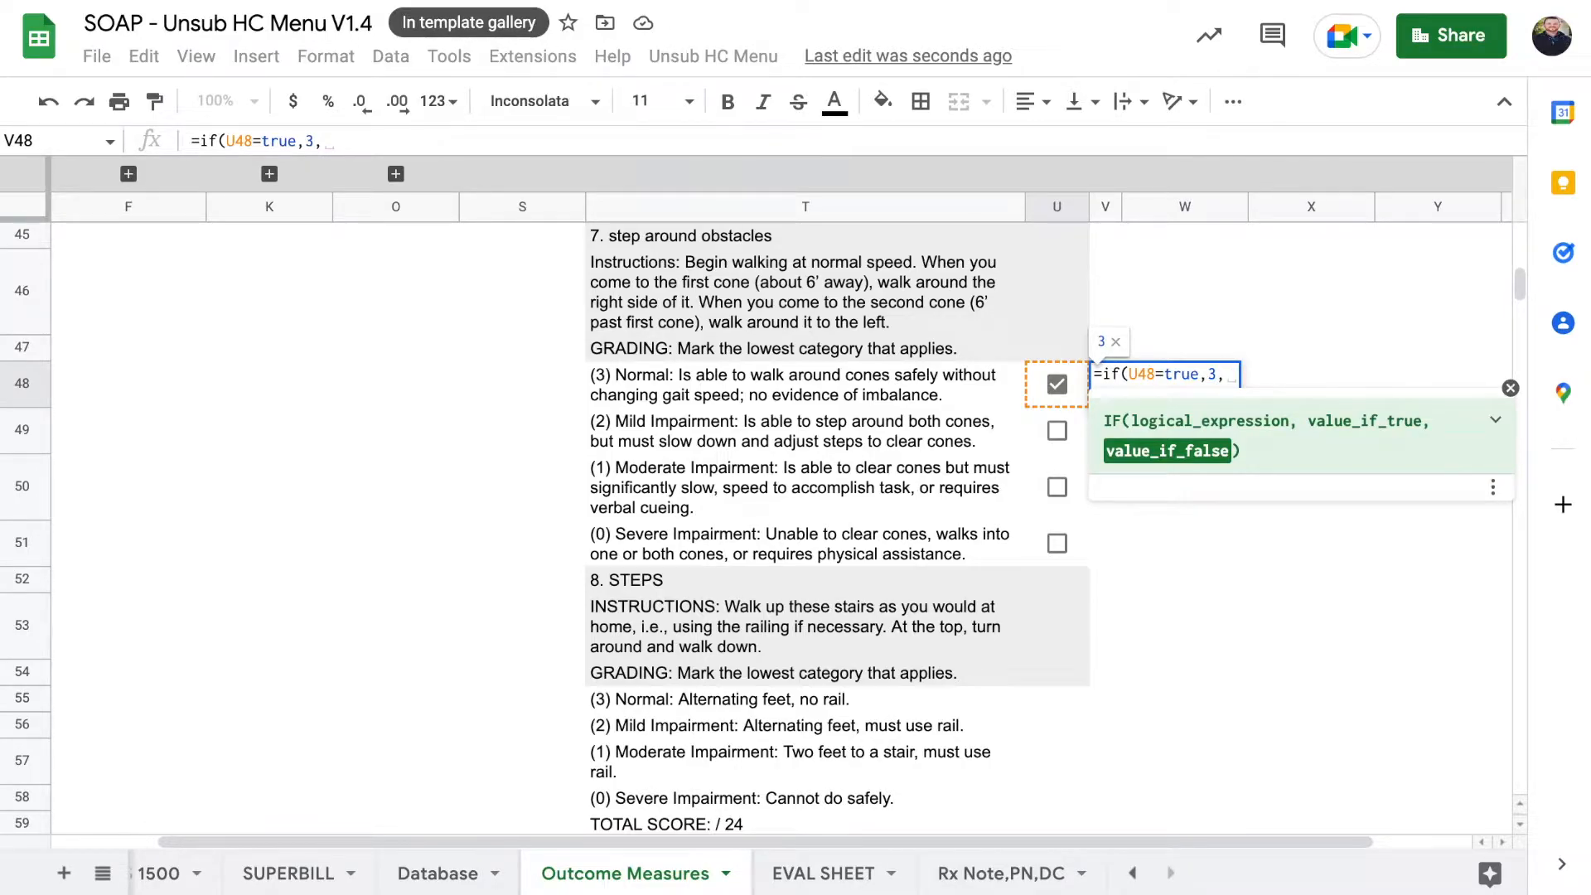
text("Helo)
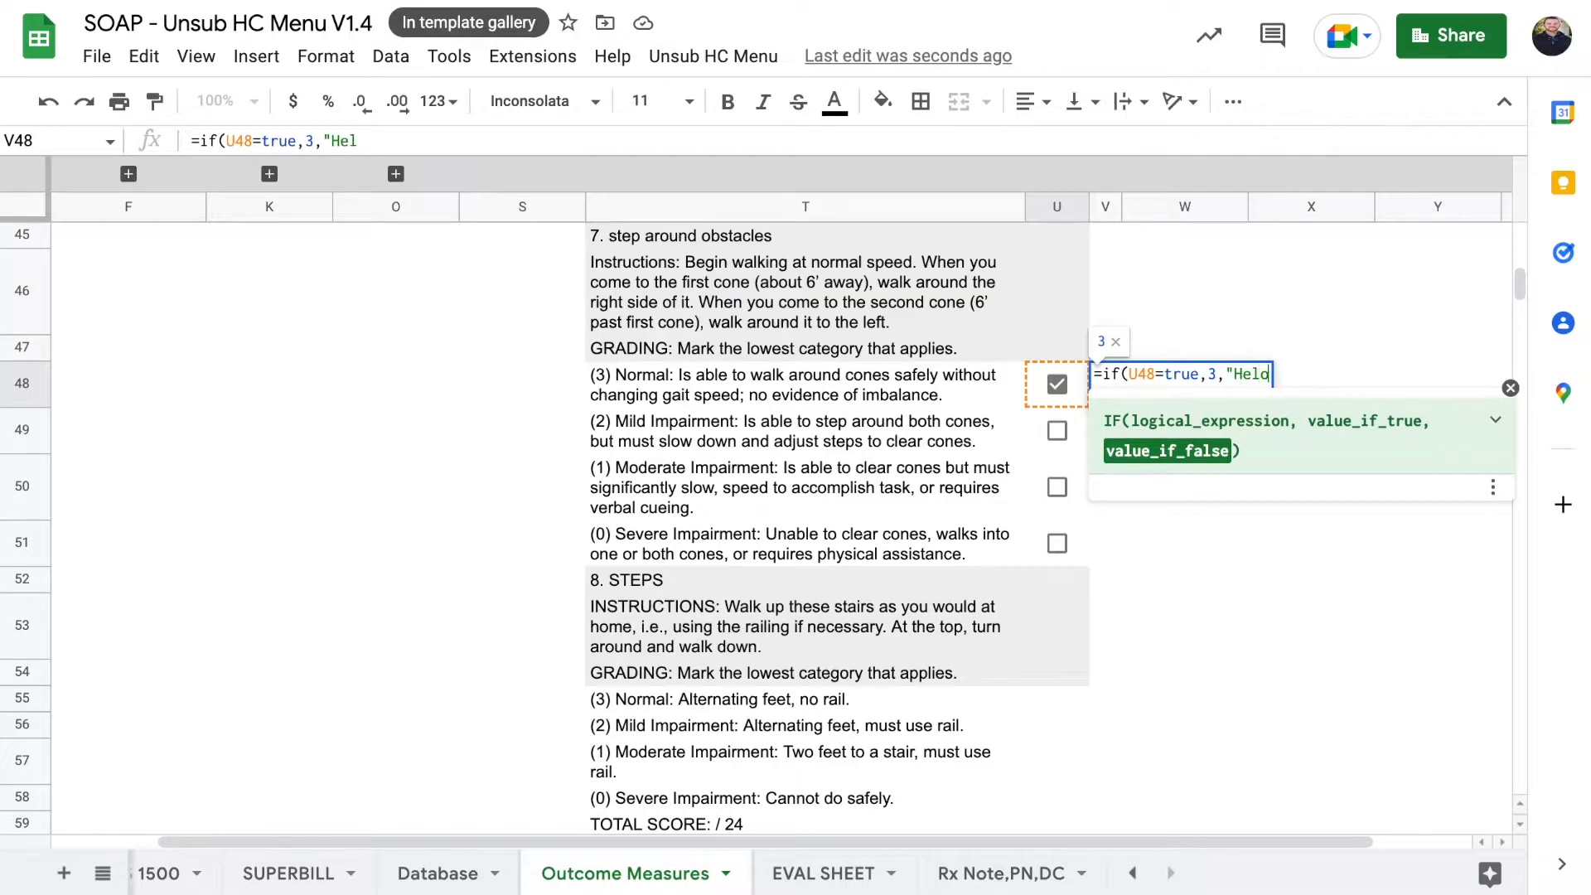
text(o")
key(Return)
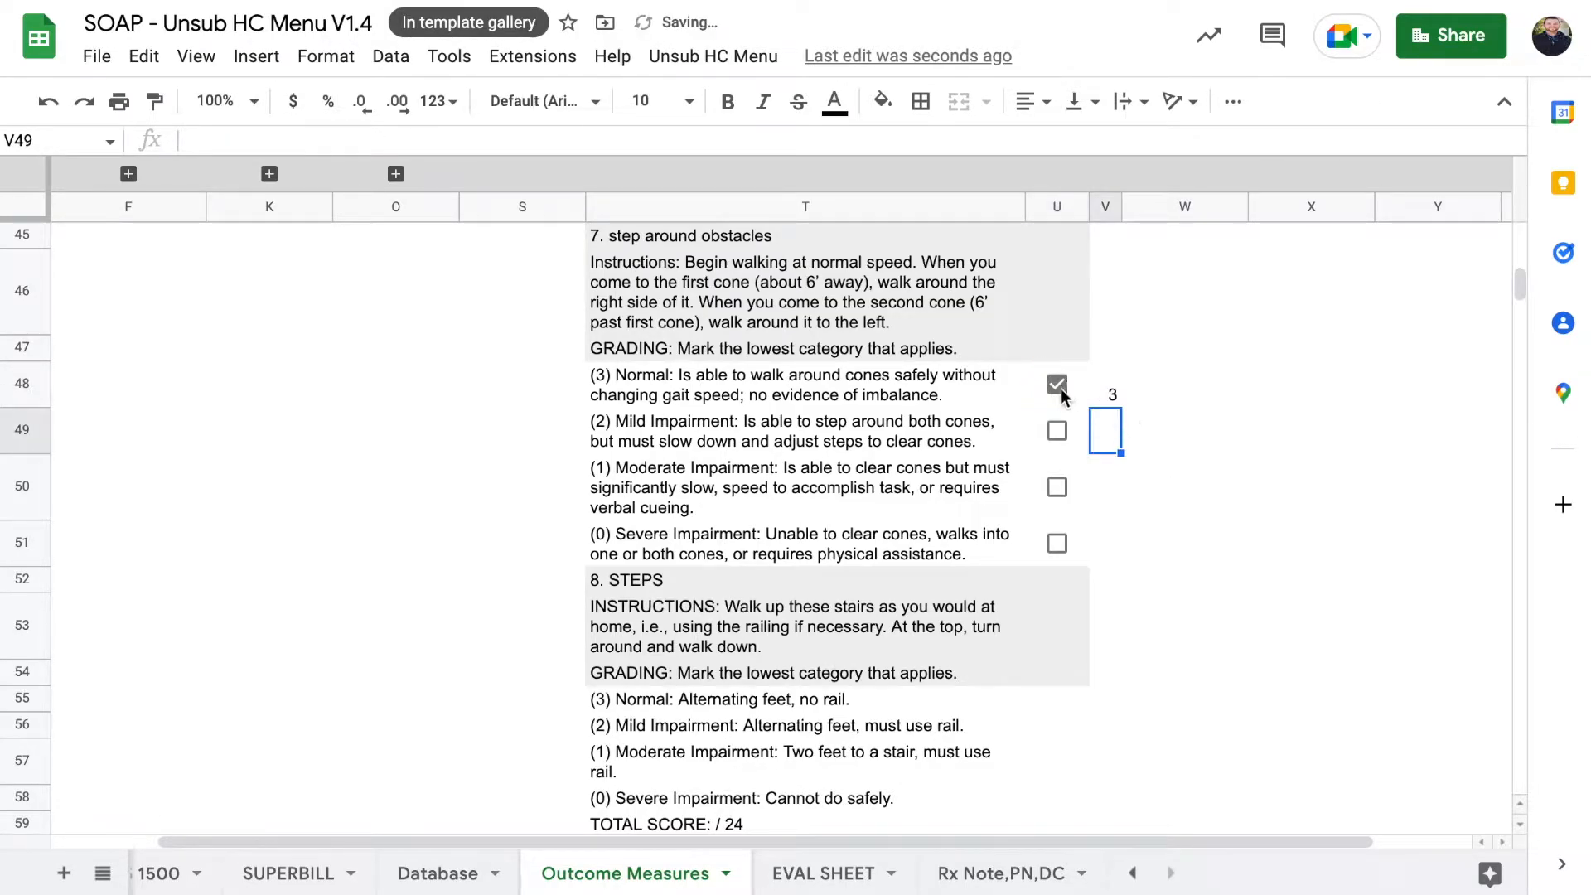
click(1063, 387)
Step: Remove the word Hello from the V48 formula so it reads =if(U48=true,3,"")
click(1102, 399)
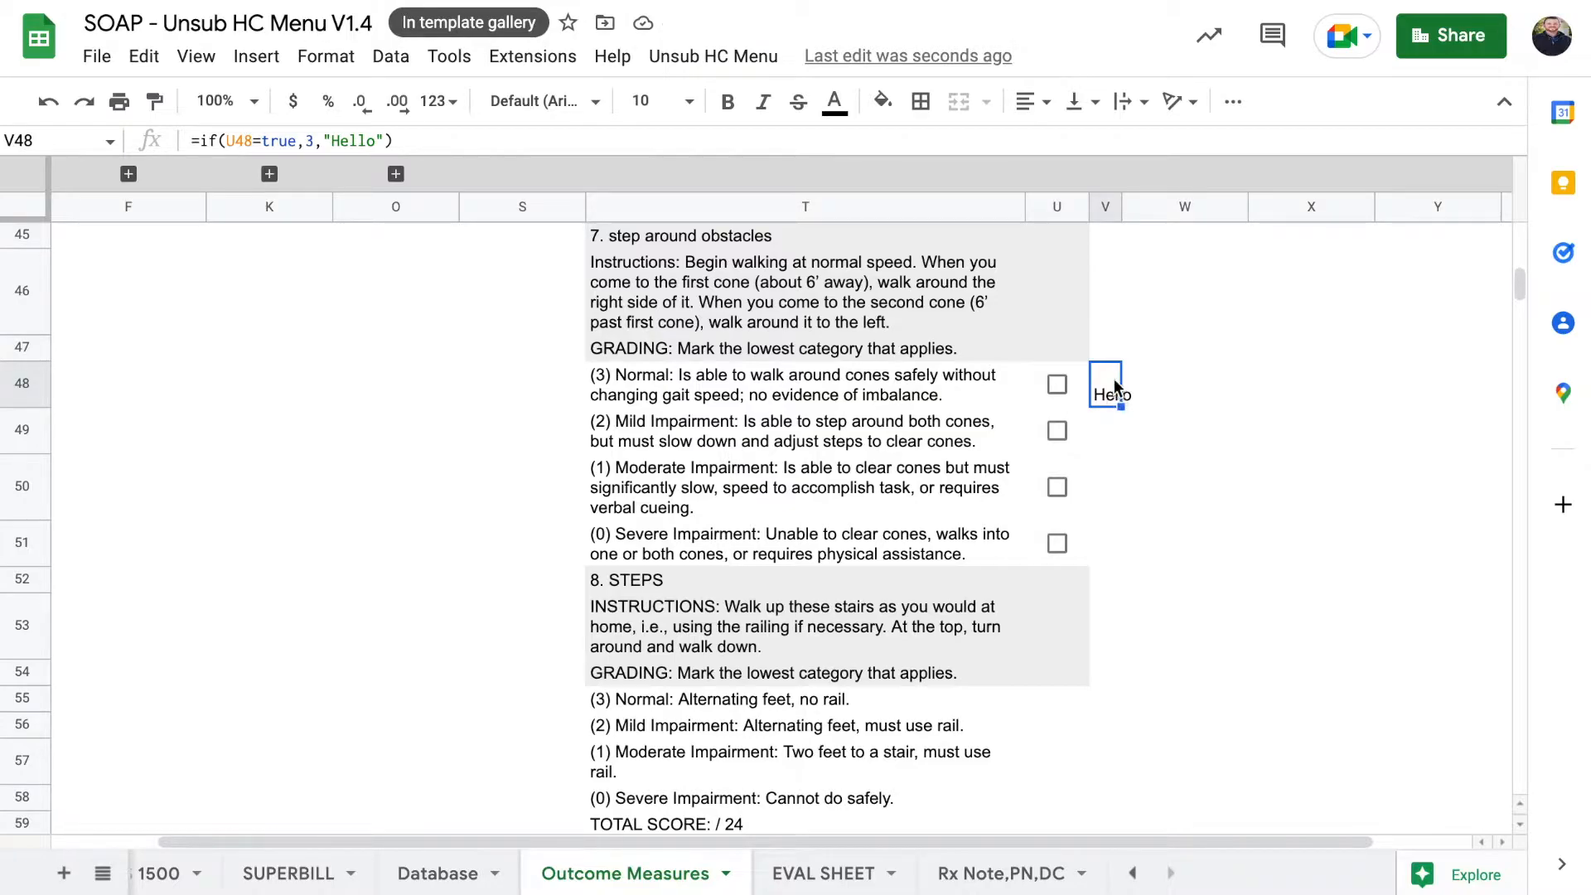
click(375, 140)
key(BackSpace)
key(BackSpace)
key(BackSpace)
key(BackSpace)
key(BackSpace)
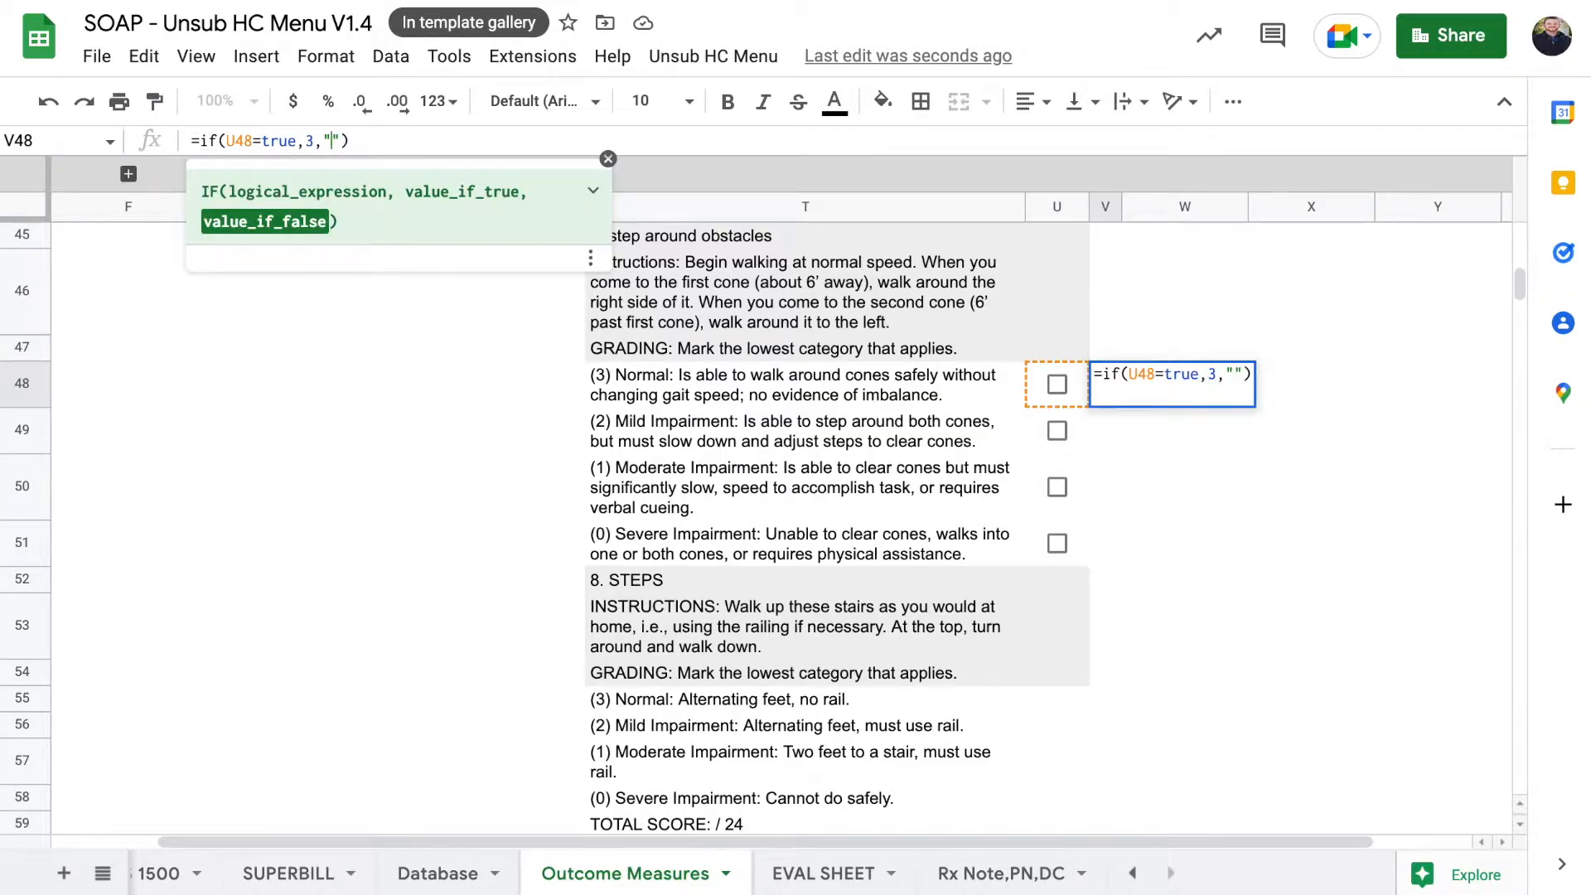
key(Return)
click(1112, 399)
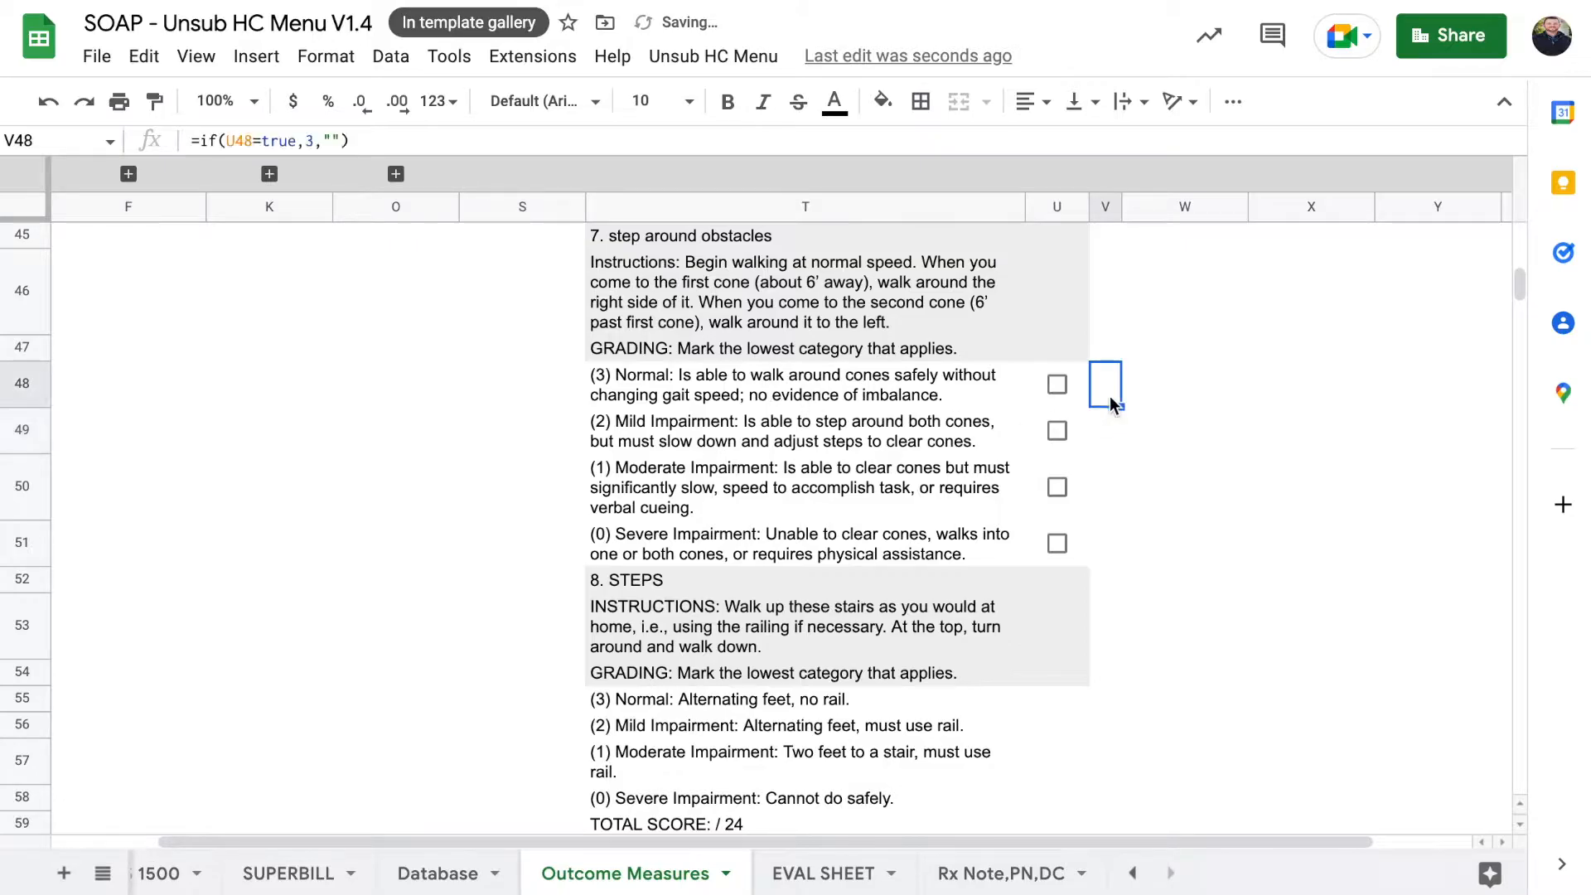
Step: Test the V48 score formula by ticking and unticking the U48 checkbox
click(1061, 386)
click(1223, 485)
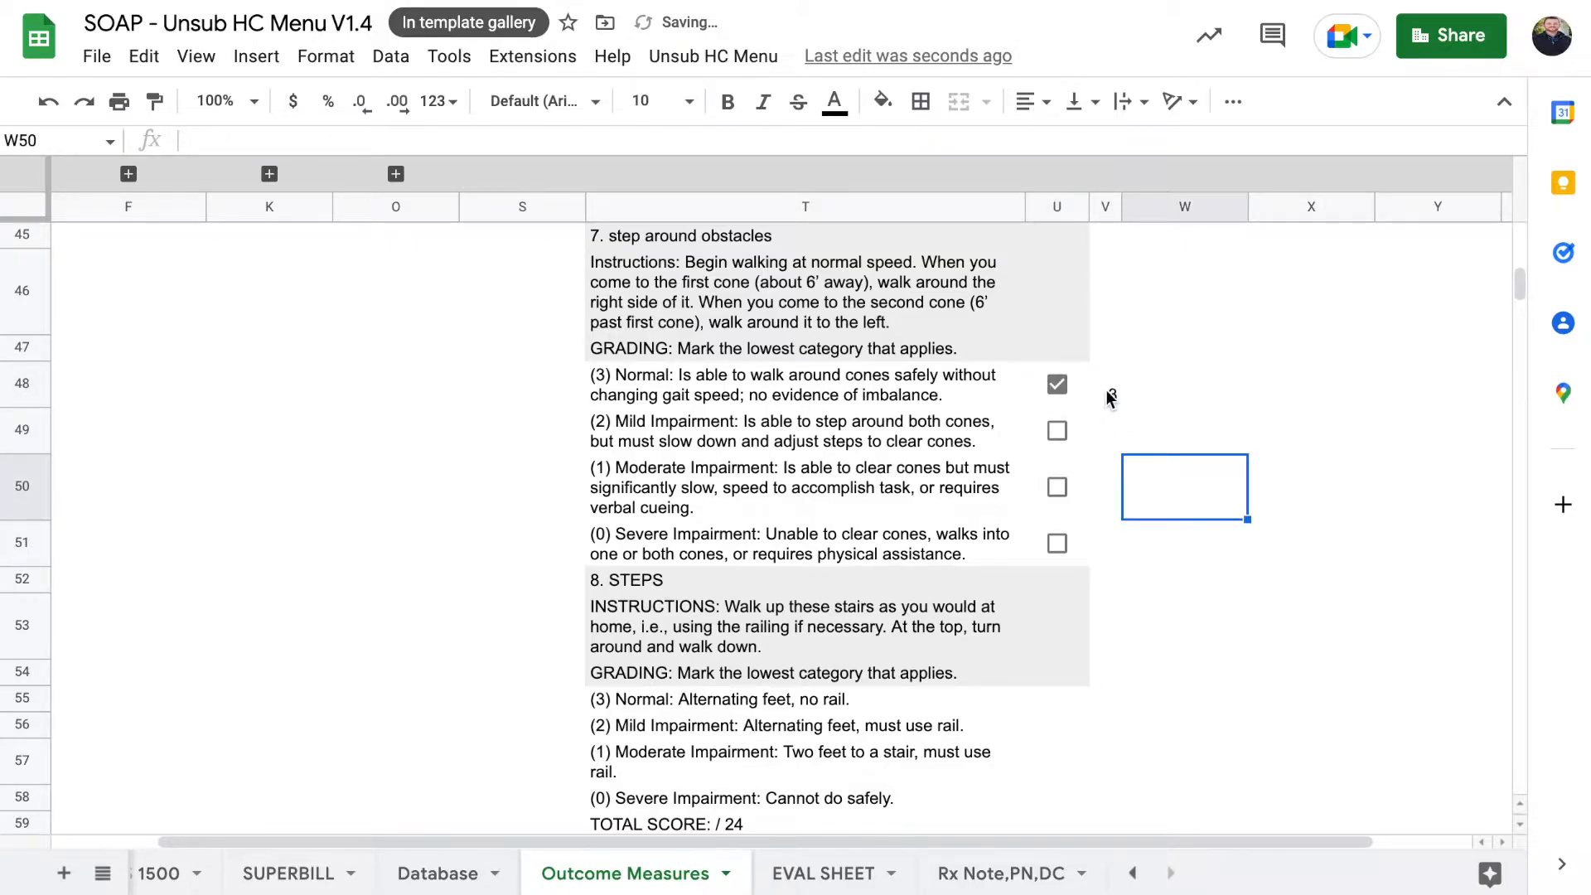
click(1057, 382)
click(1131, 396)
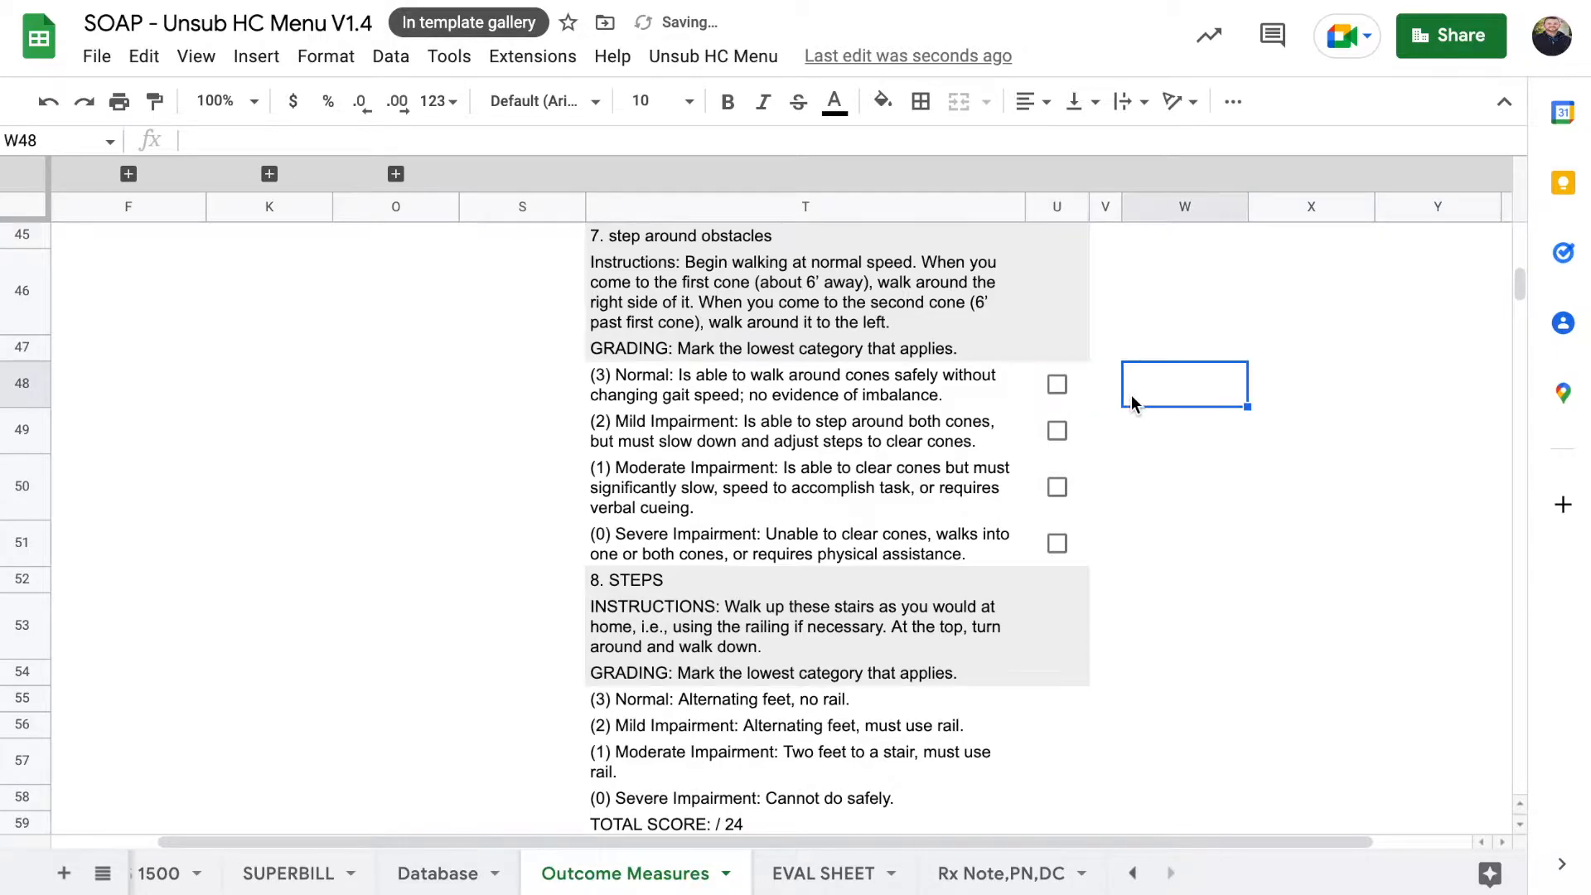
Step: Fill the V48 formula down through V51 and inspect the copied formulas
click(1104, 395)
drag(1121, 457, 1108, 540)
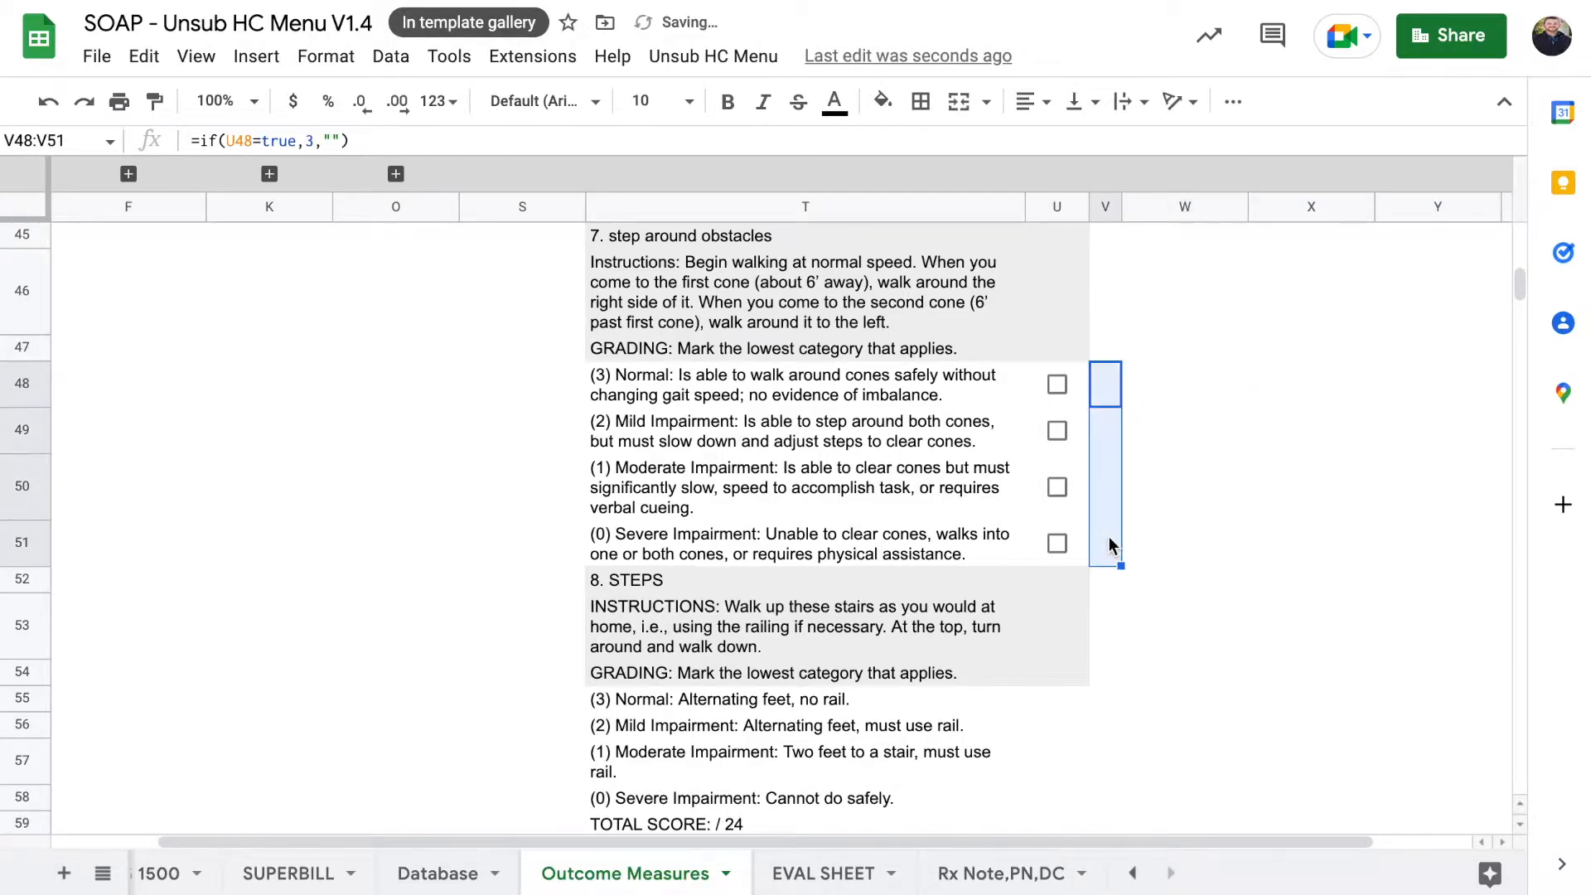
click(1105, 447)
key(Down)
key(Down)
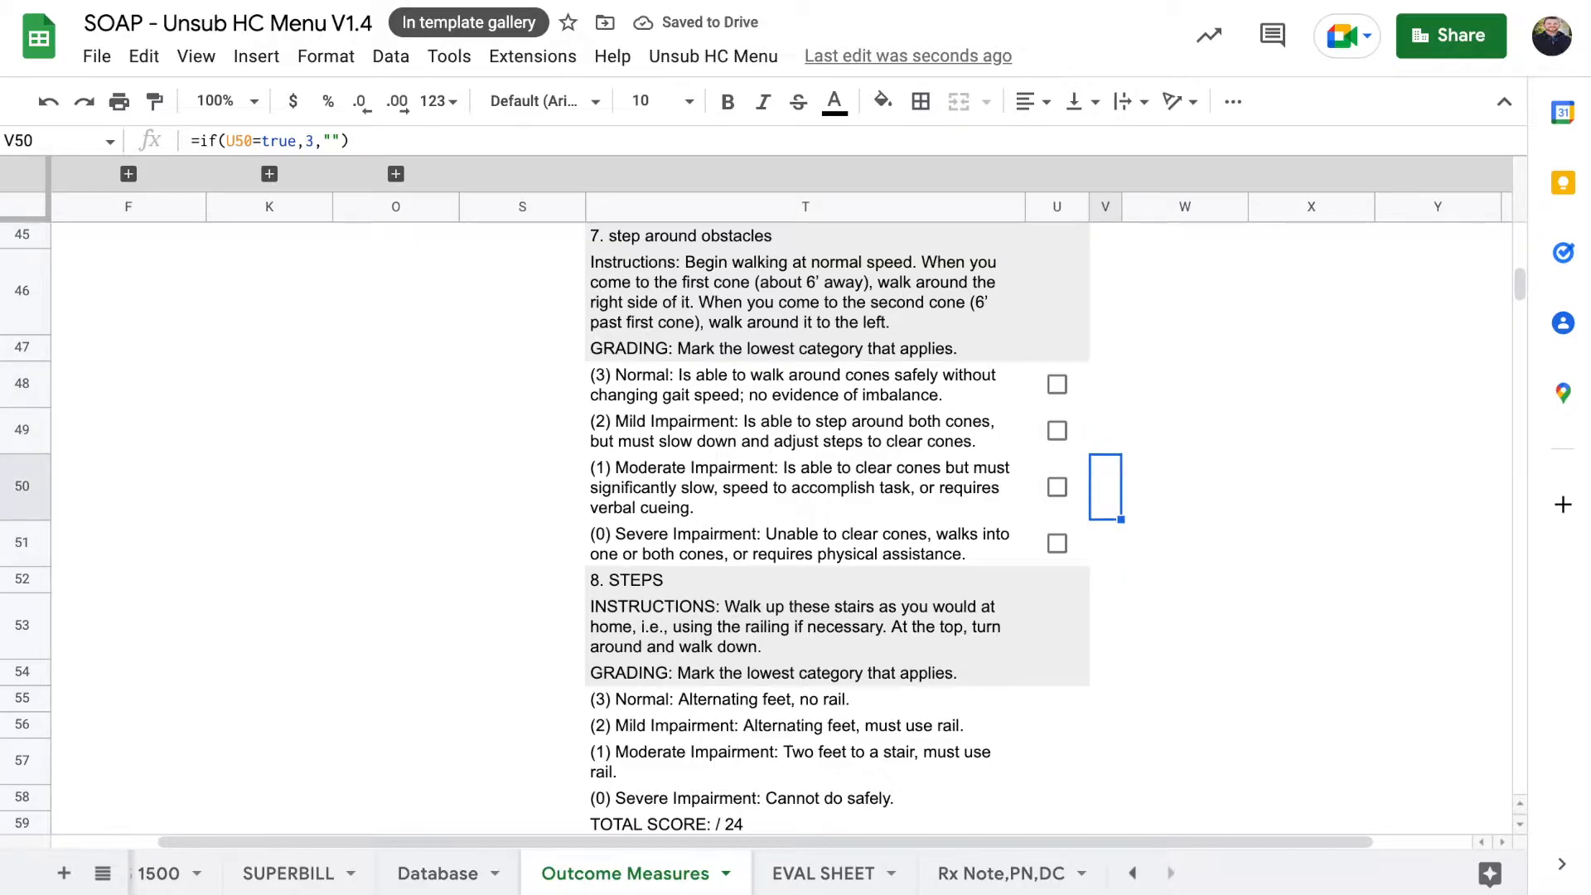
key(Up)
key(Up)
key(Up)
key(Down)
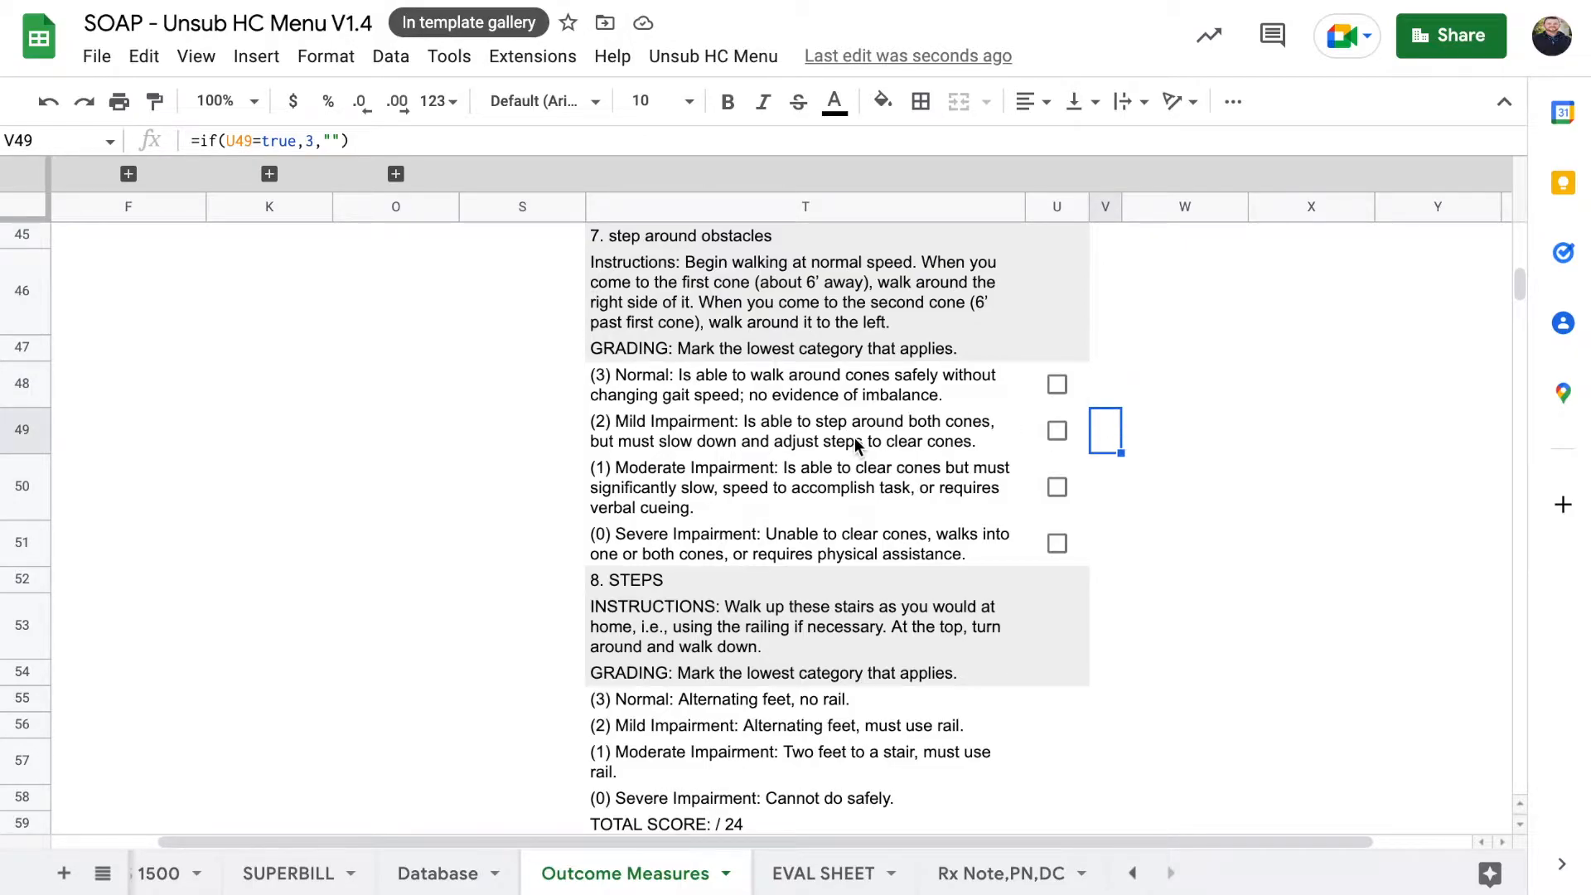
Step: Set the true value of the IF formula in V49 to 2
click(309, 142)
key(BackSpace)
text(2)
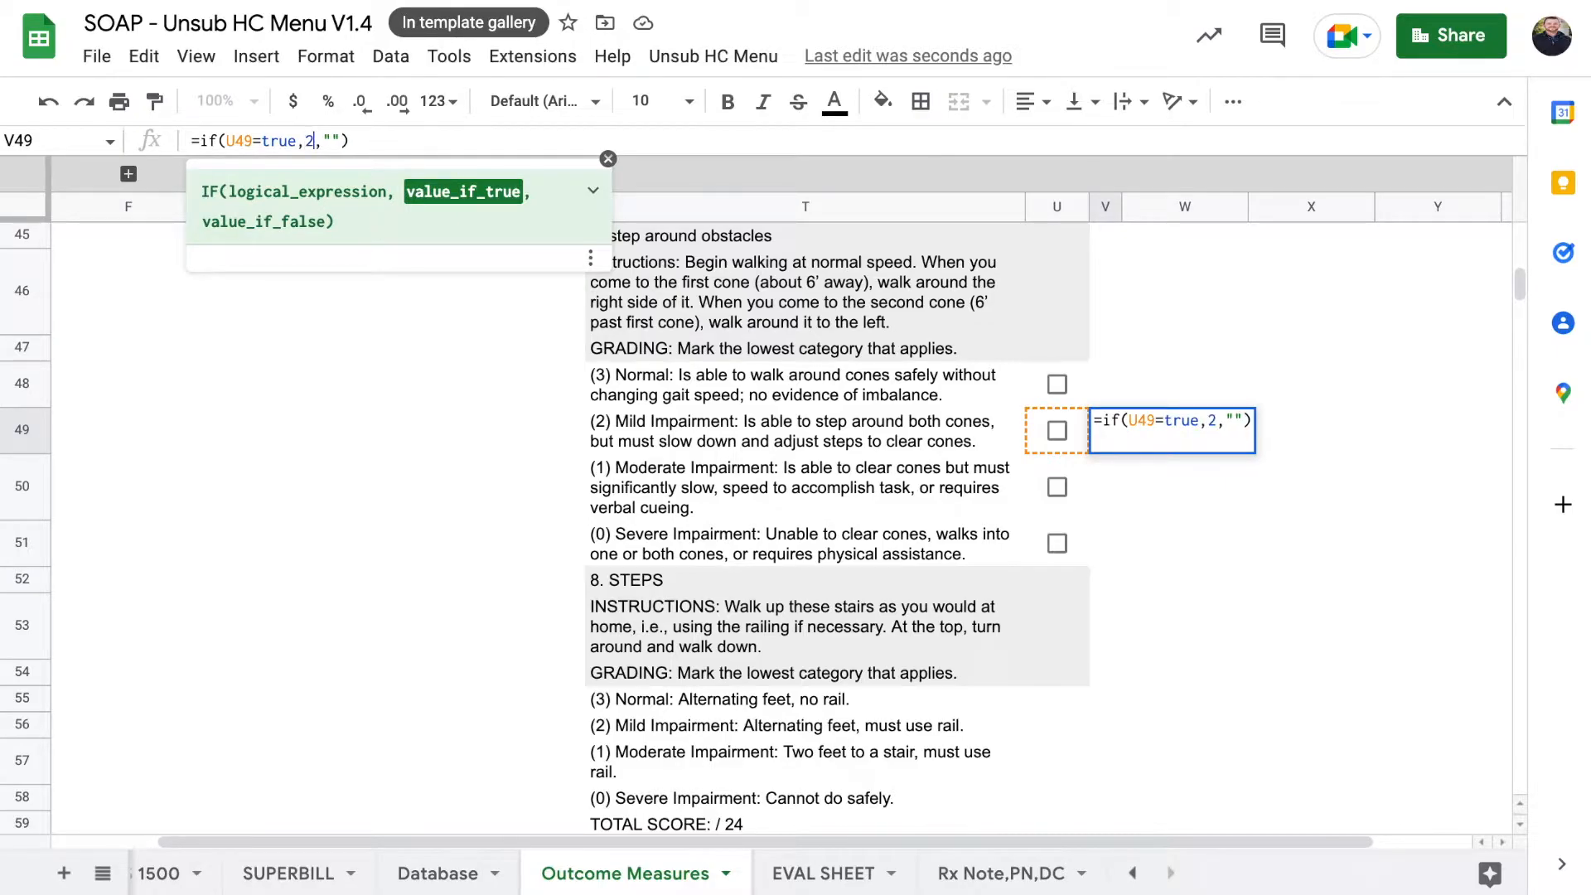
key(Return)
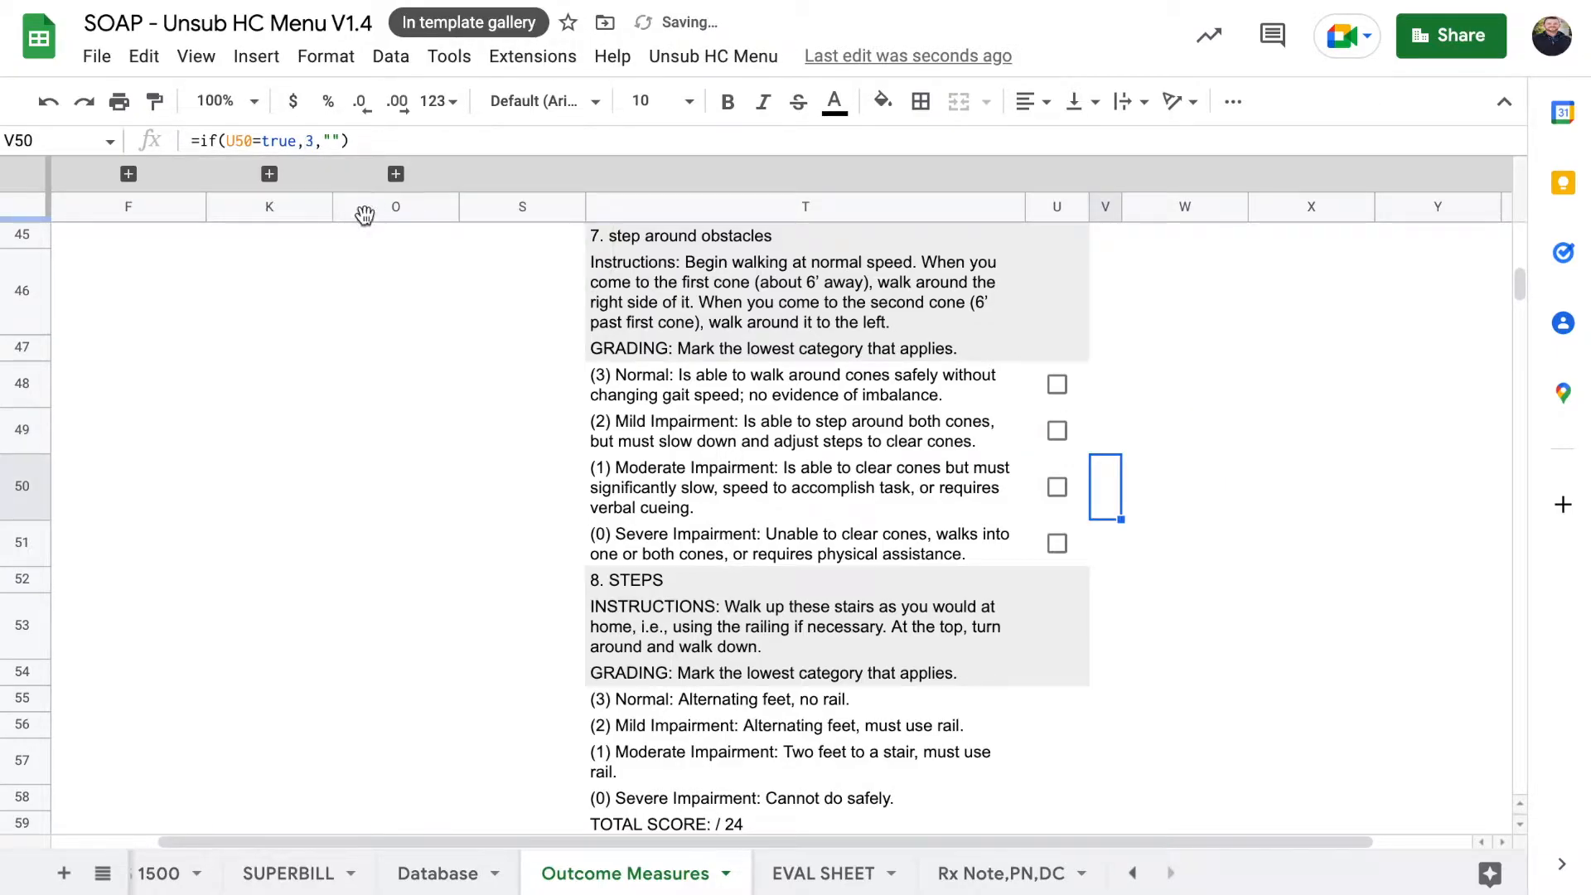
Step: Set the true value of the IF formula in V50 to 1
click(311, 141)
key(BackSpace)
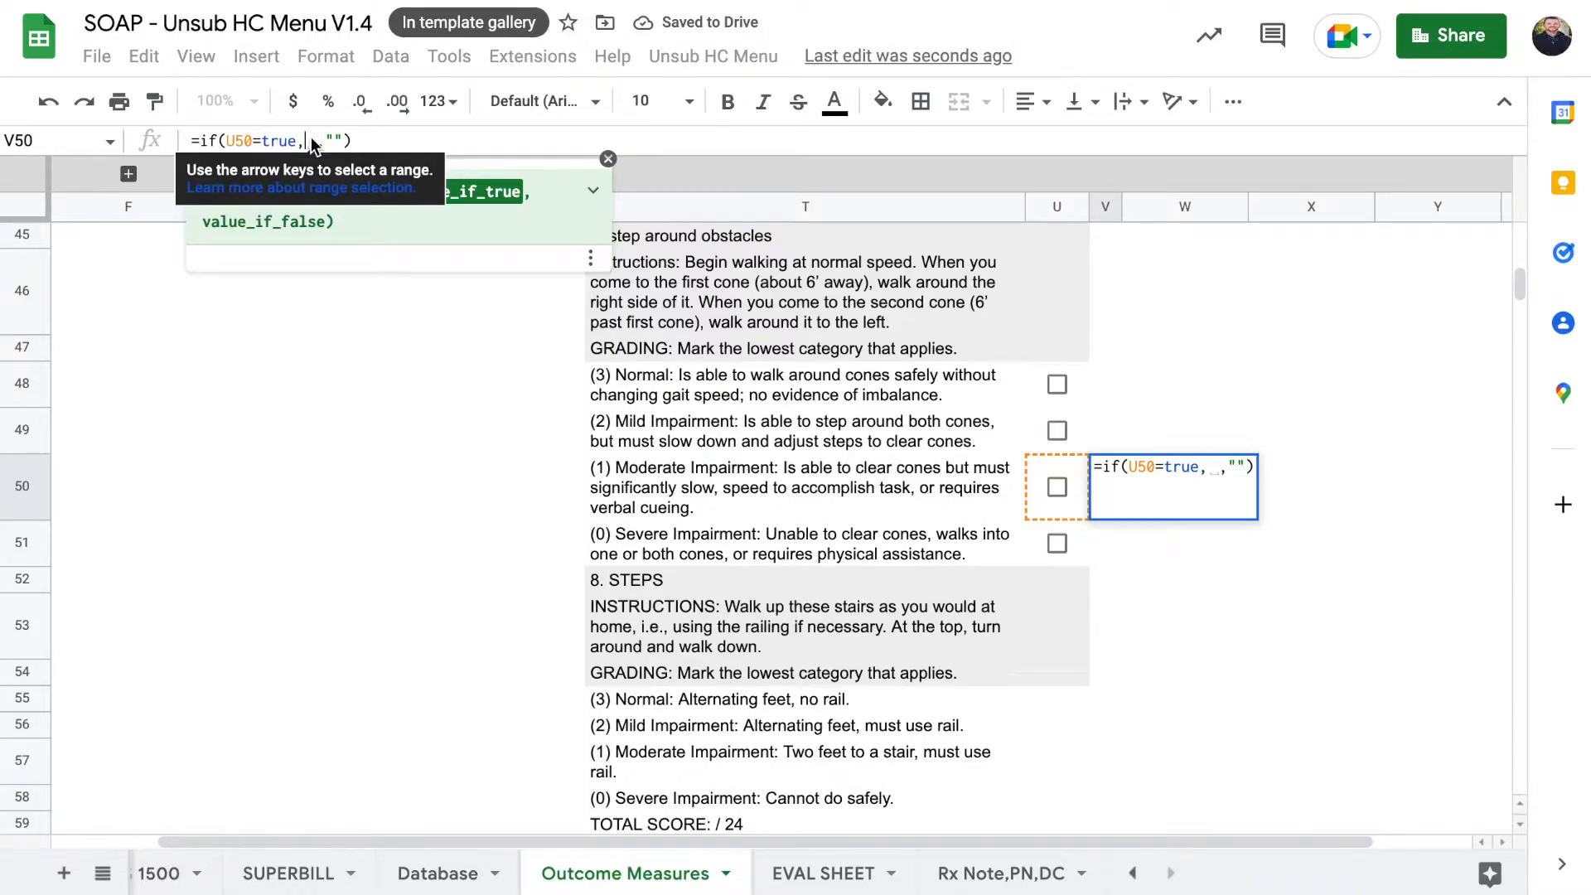
text(3)
key(Return)
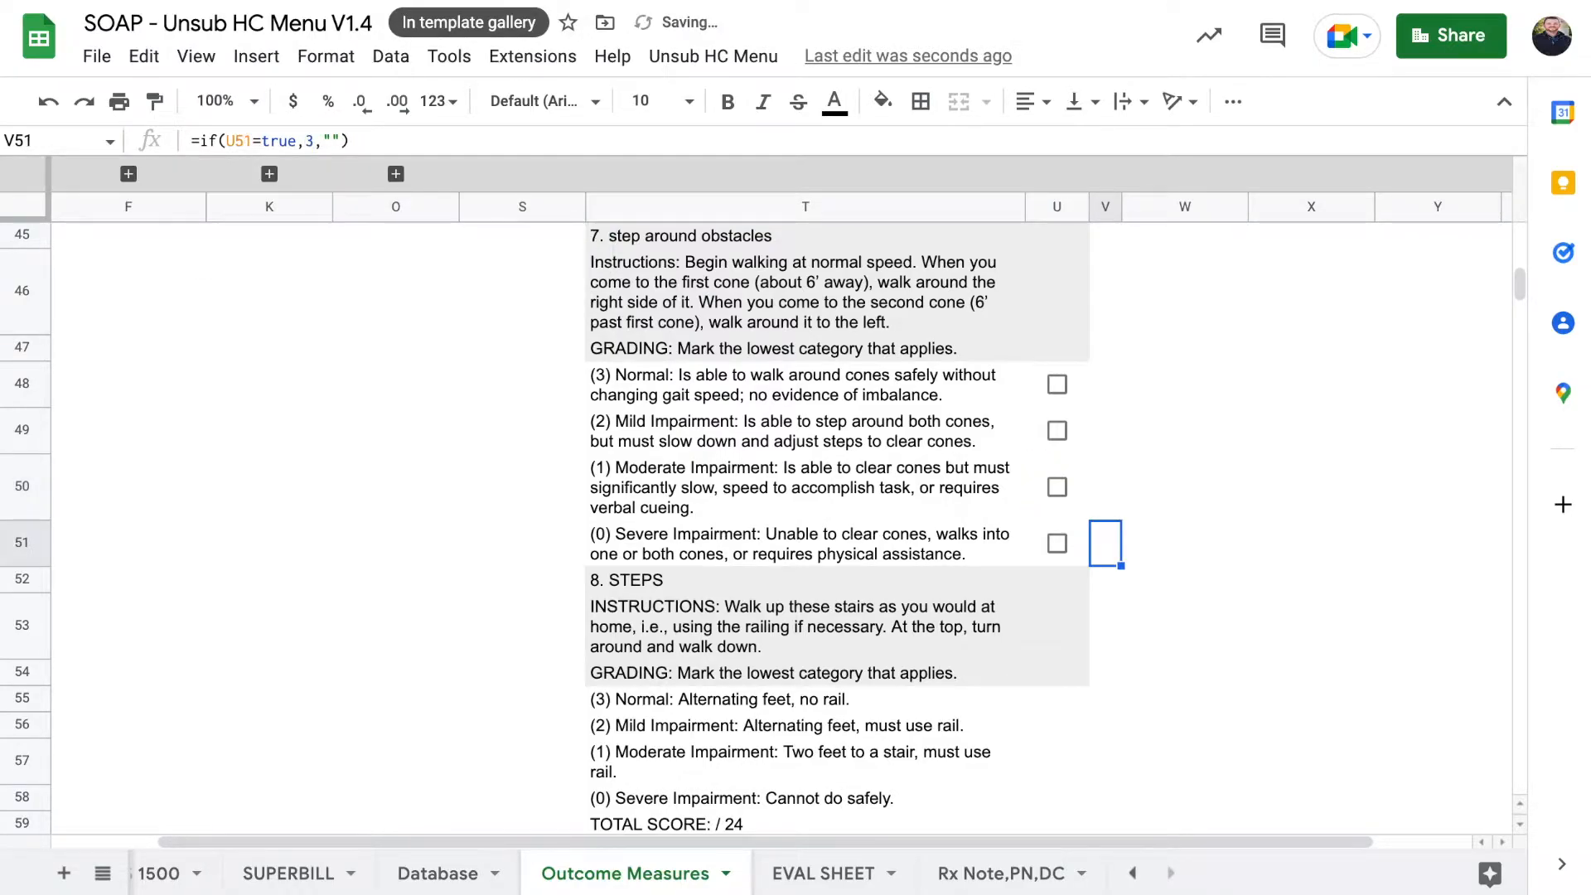
Step: Set the true value of the IF formula in V51 to 0
key(Return)
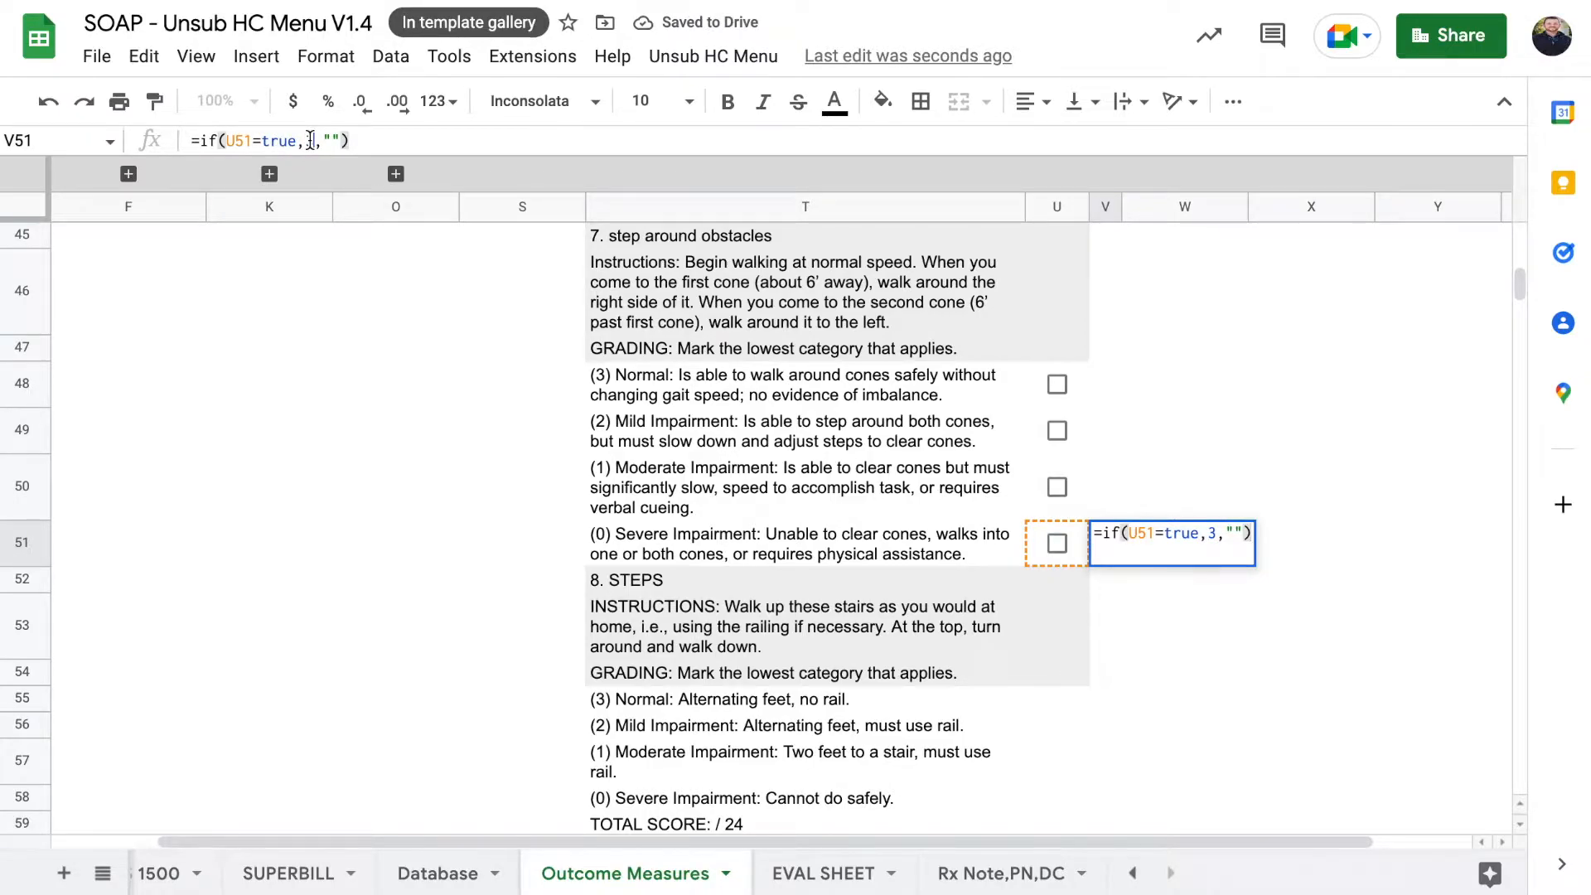
click(310, 140)
key(BackSpace)
text(0)
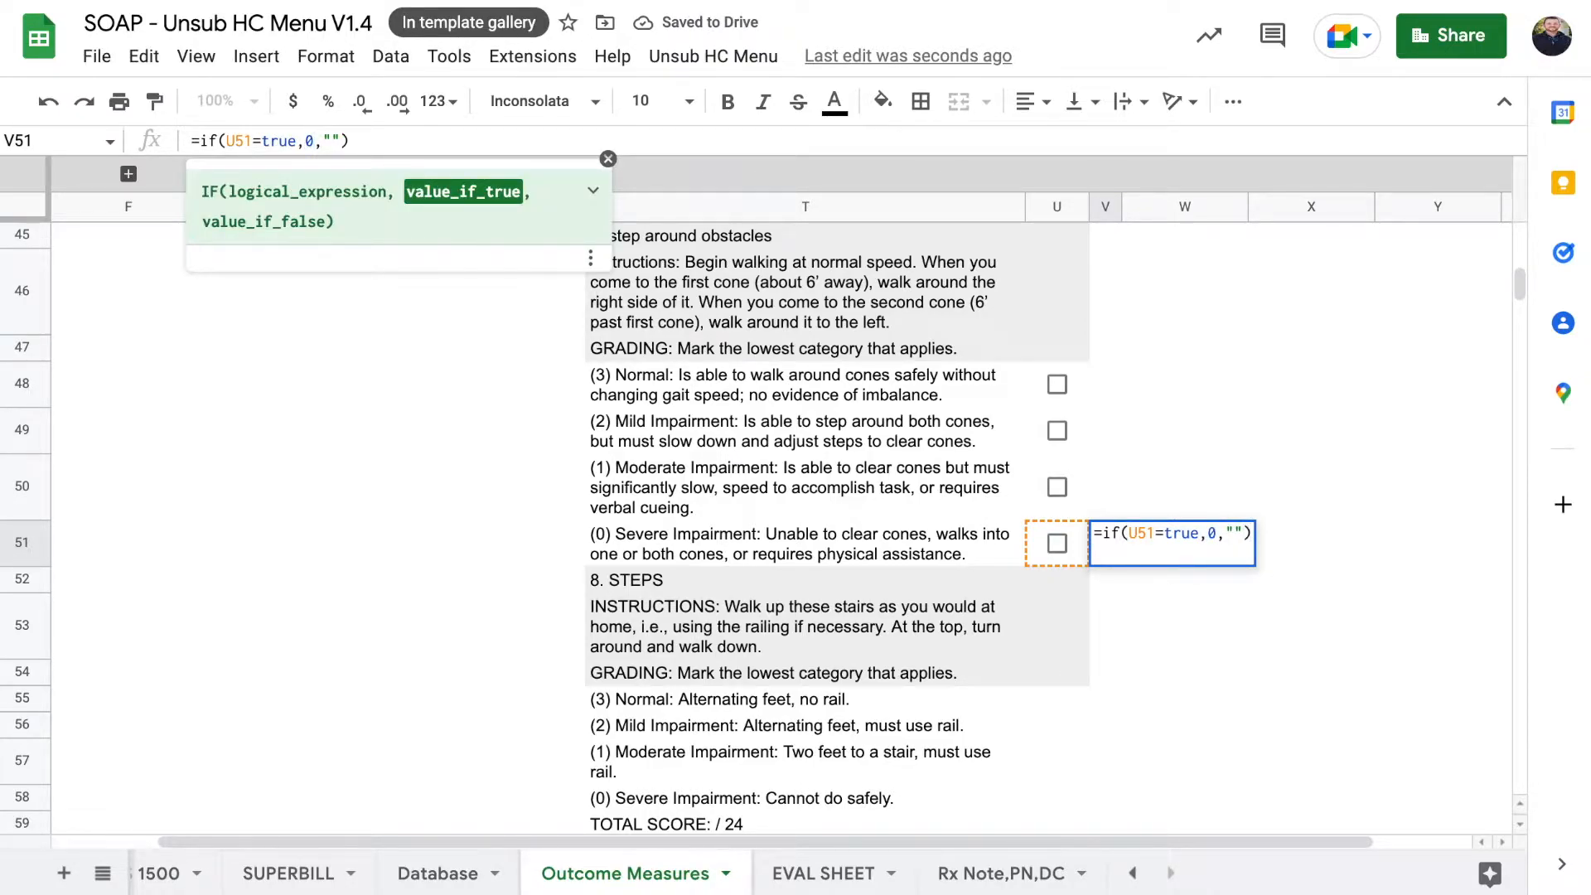
key(Return)
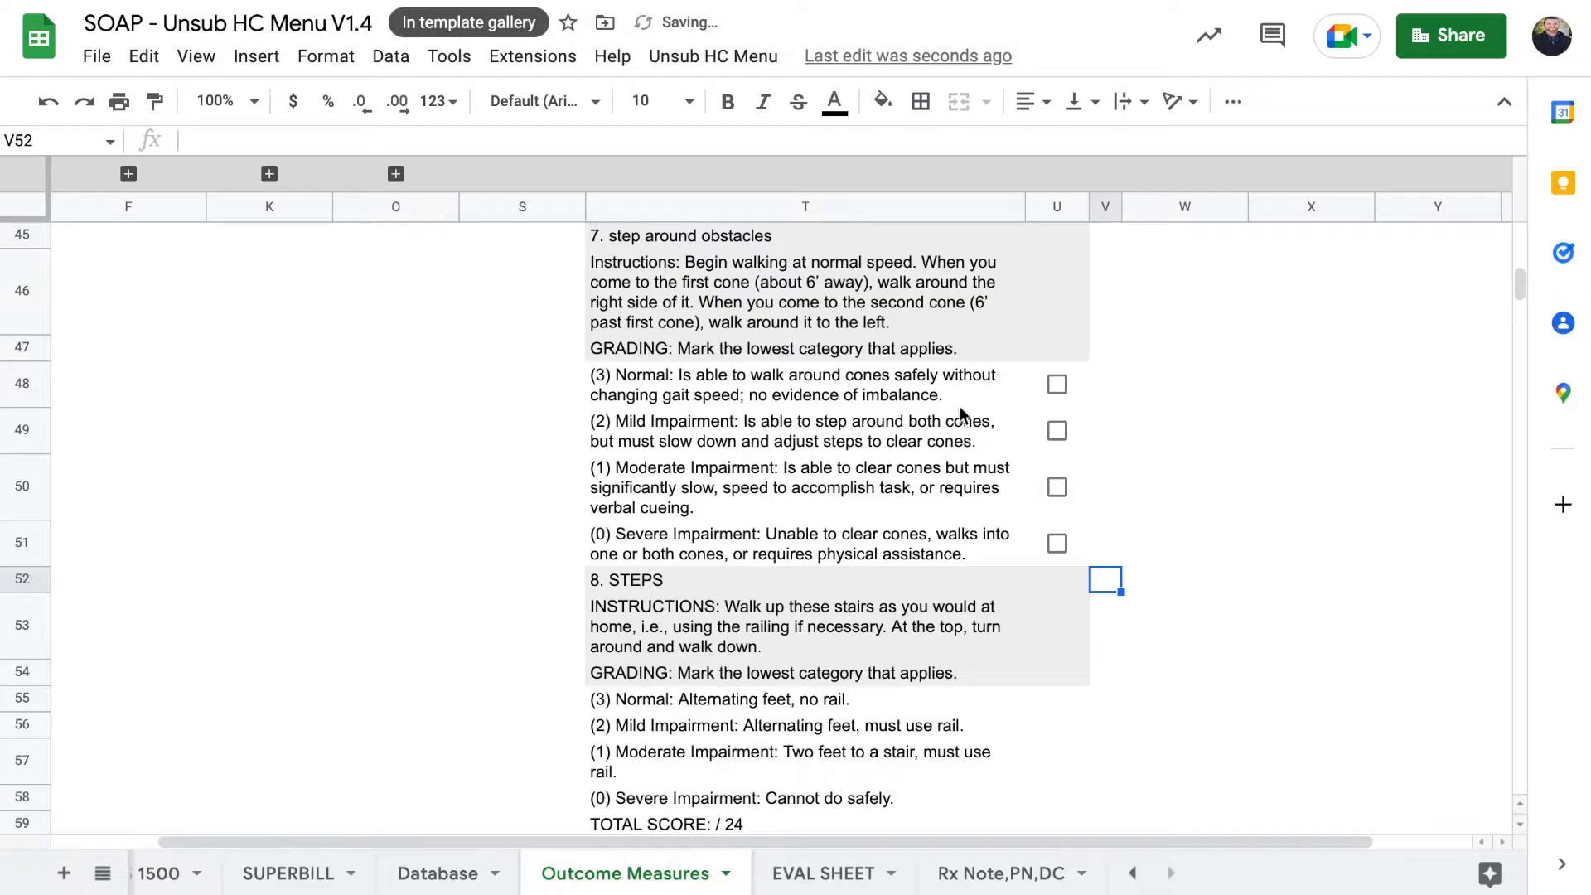
Step: Test the four section 7 scores by ticking checkboxes U51 up to U48 and unticking them all again
click(1057, 544)
click(1055, 488)
click(1056, 429)
click(1057, 383)
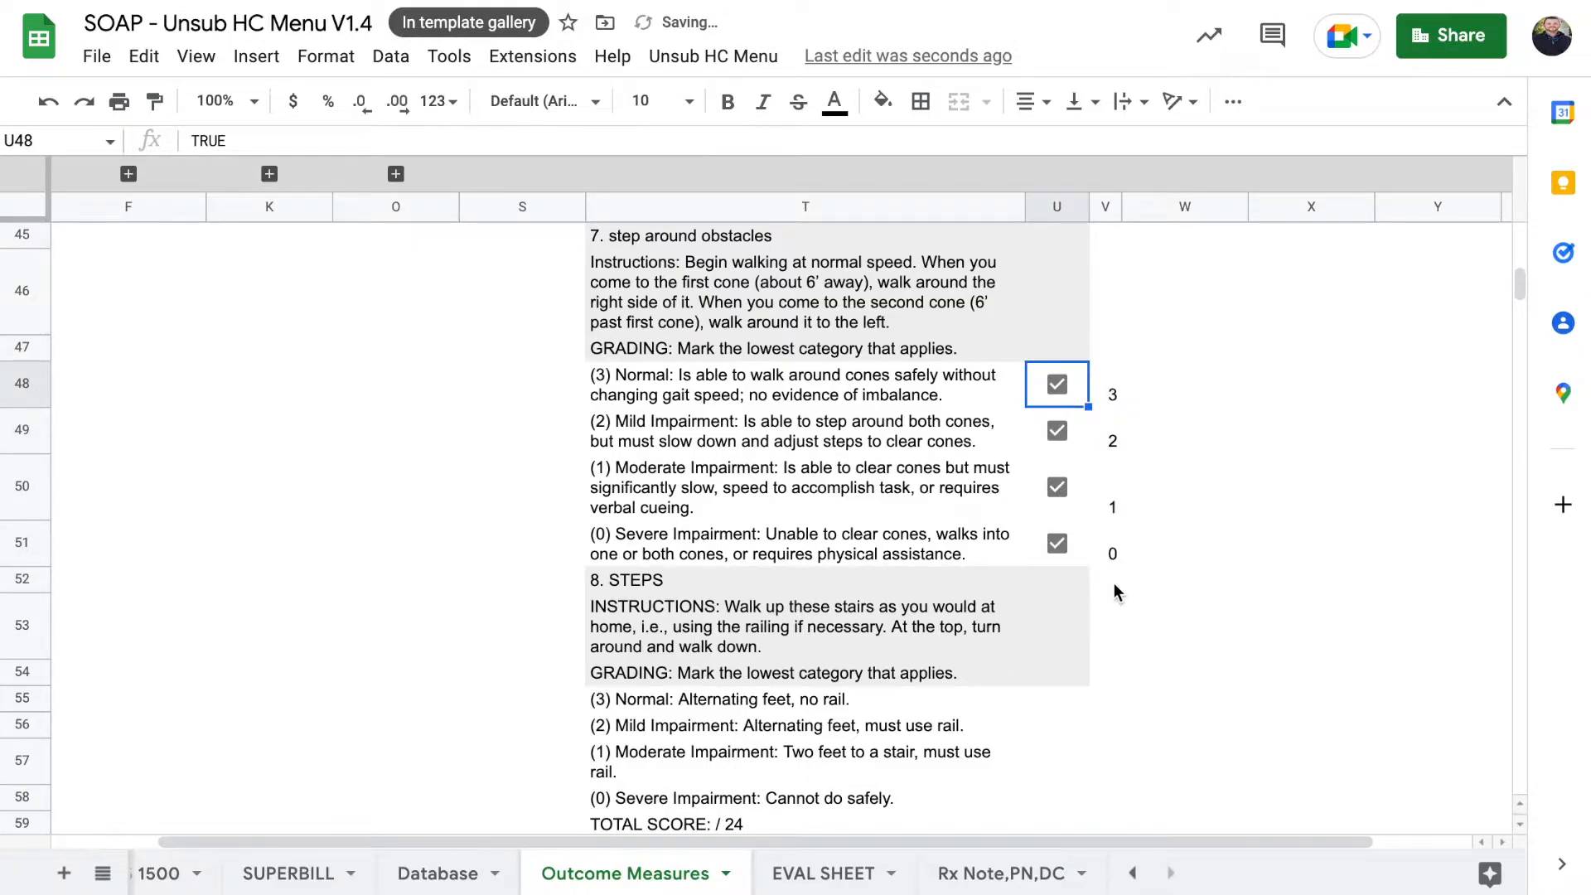
click(1057, 543)
click(1057, 489)
click(1059, 433)
click(1062, 384)
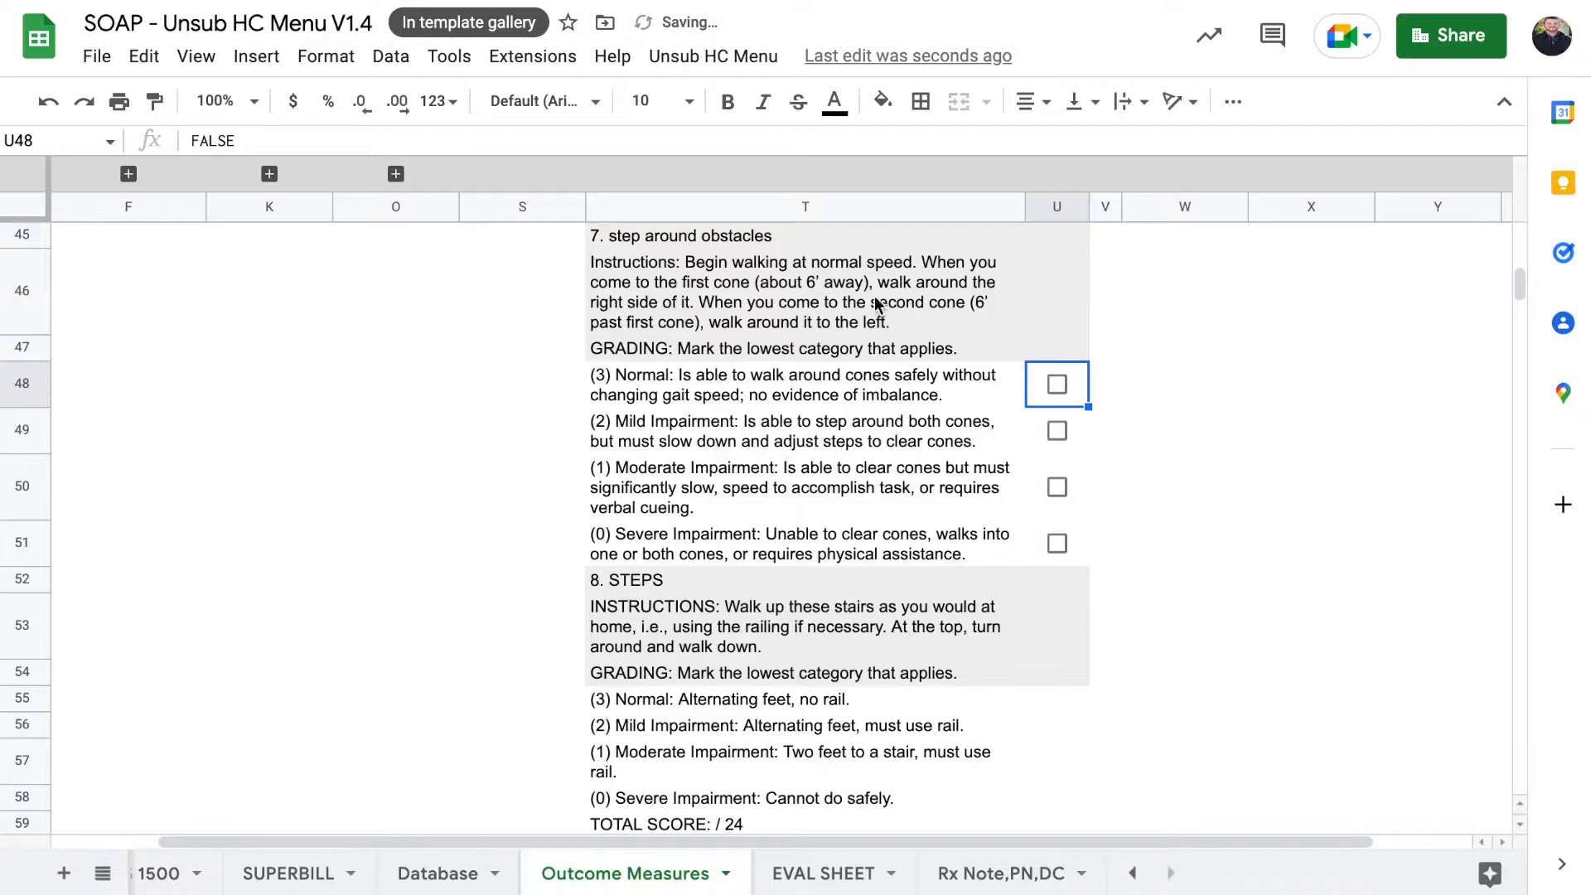
click(1125, 387)
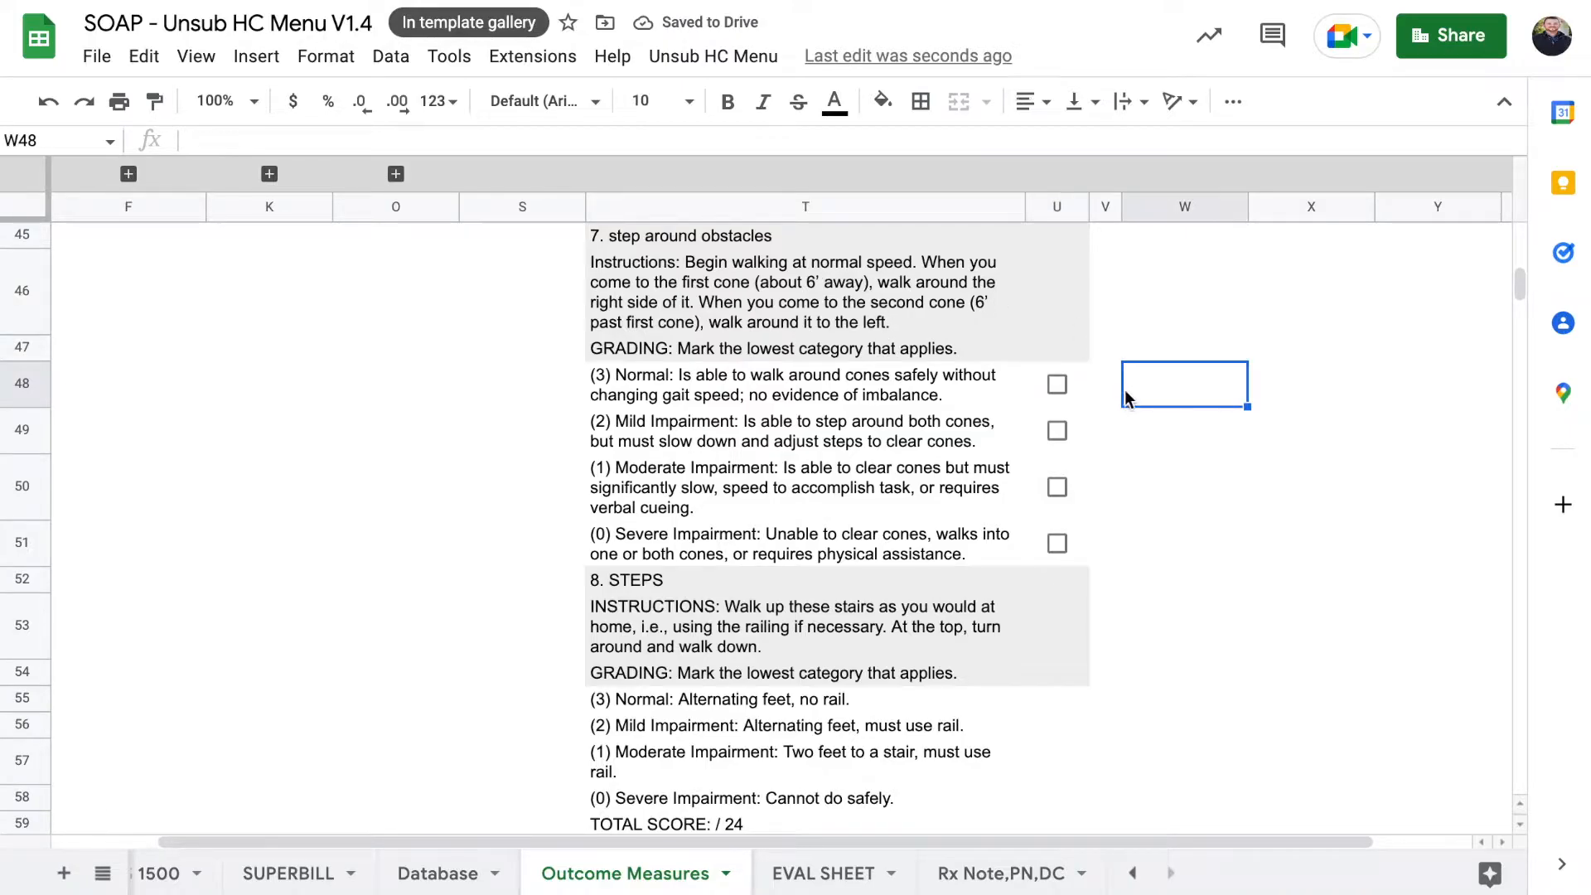
click(1076, 381)
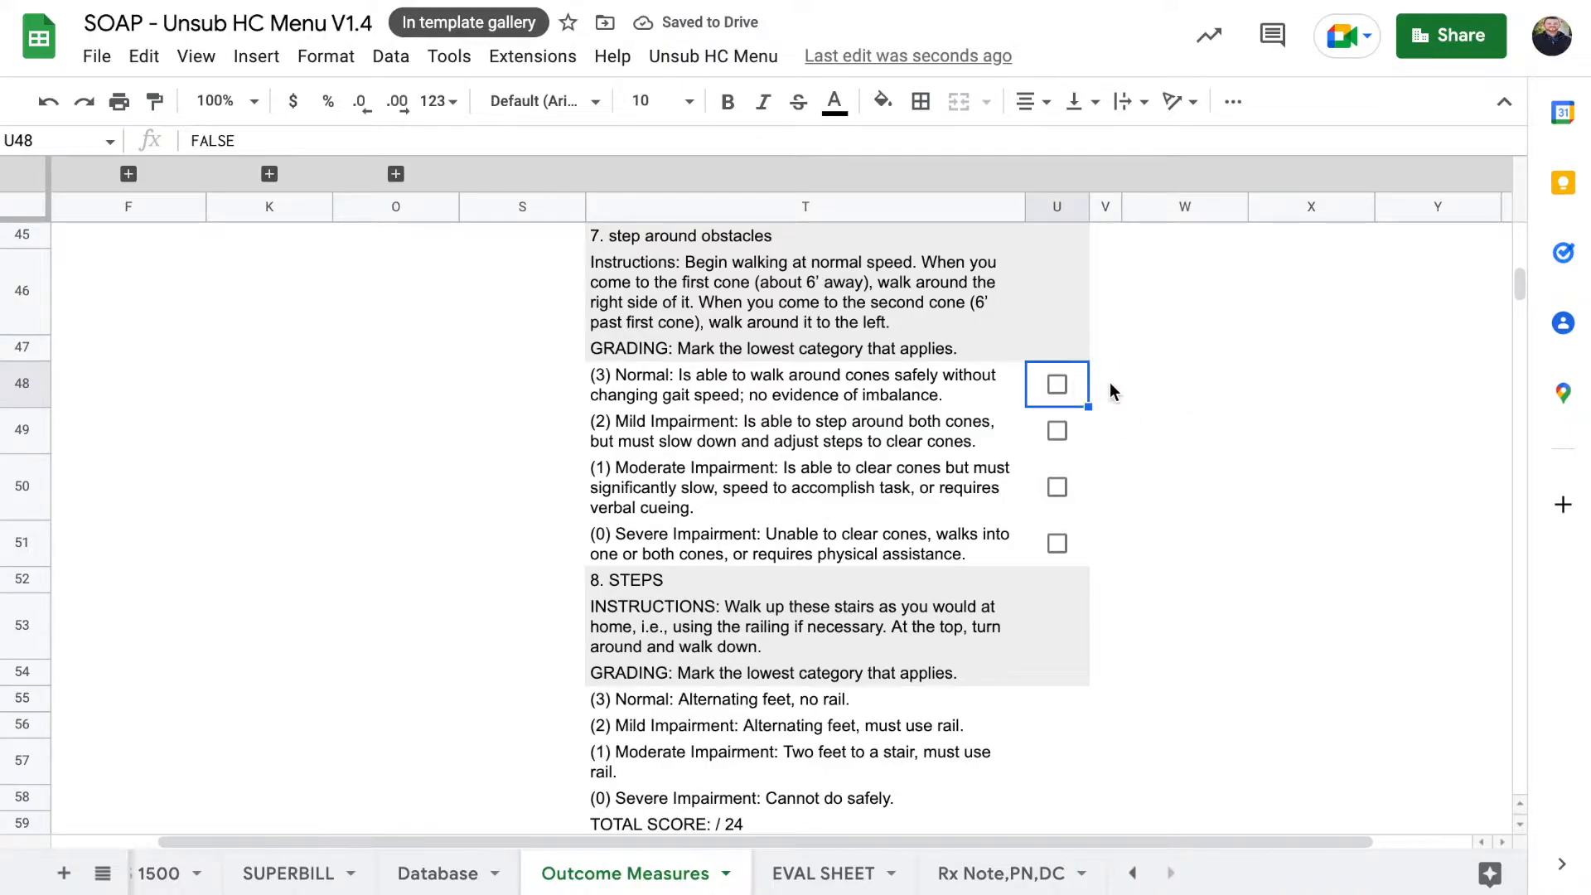
shift+click(1105, 545)
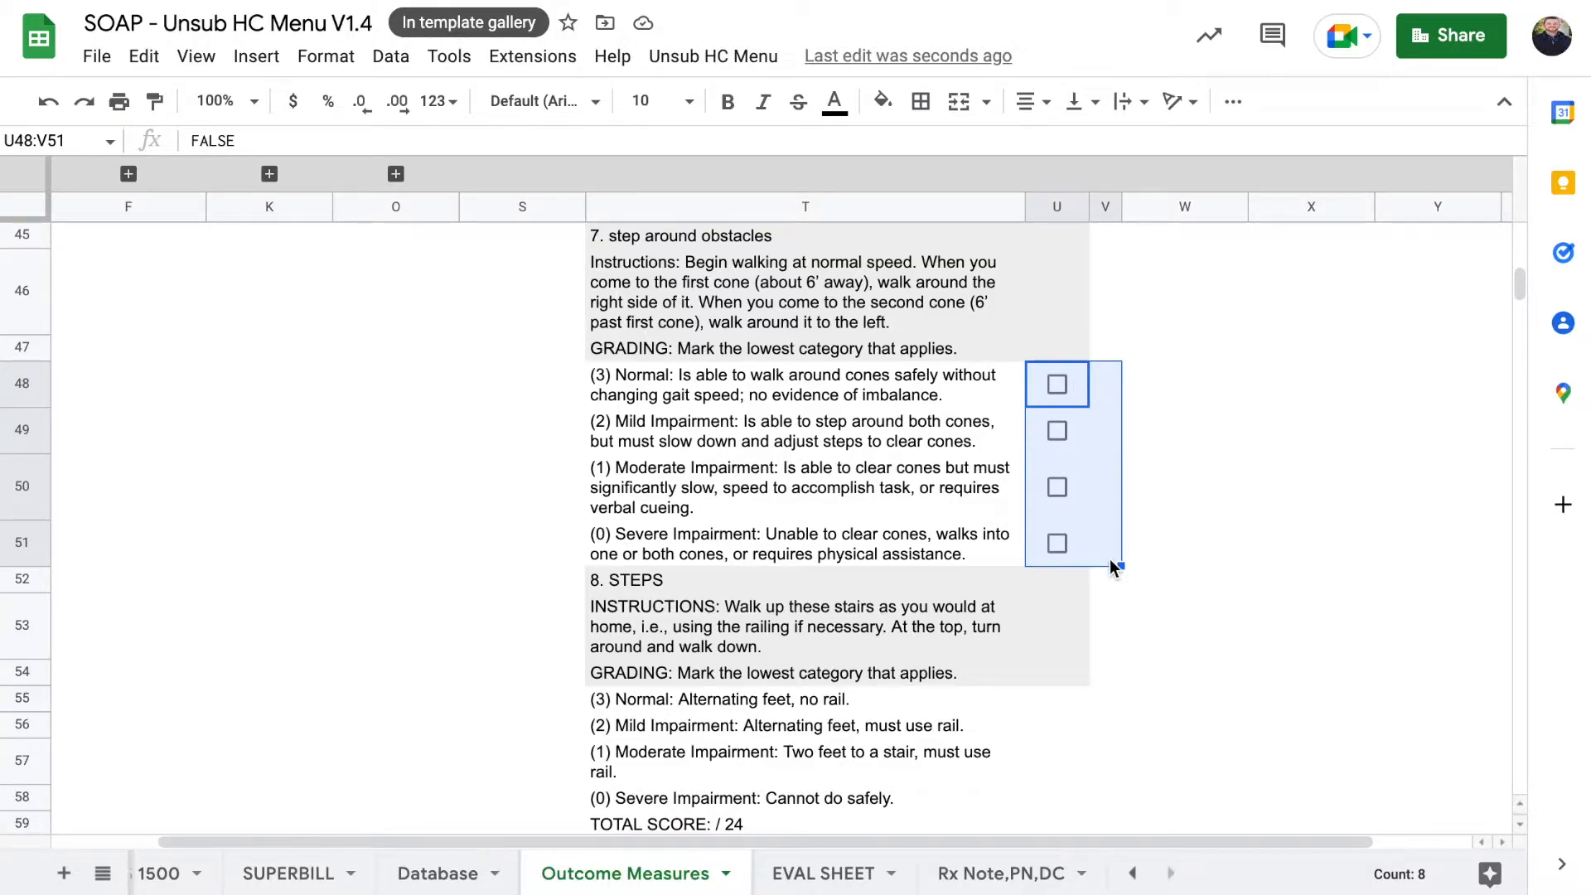
click(1147, 551)
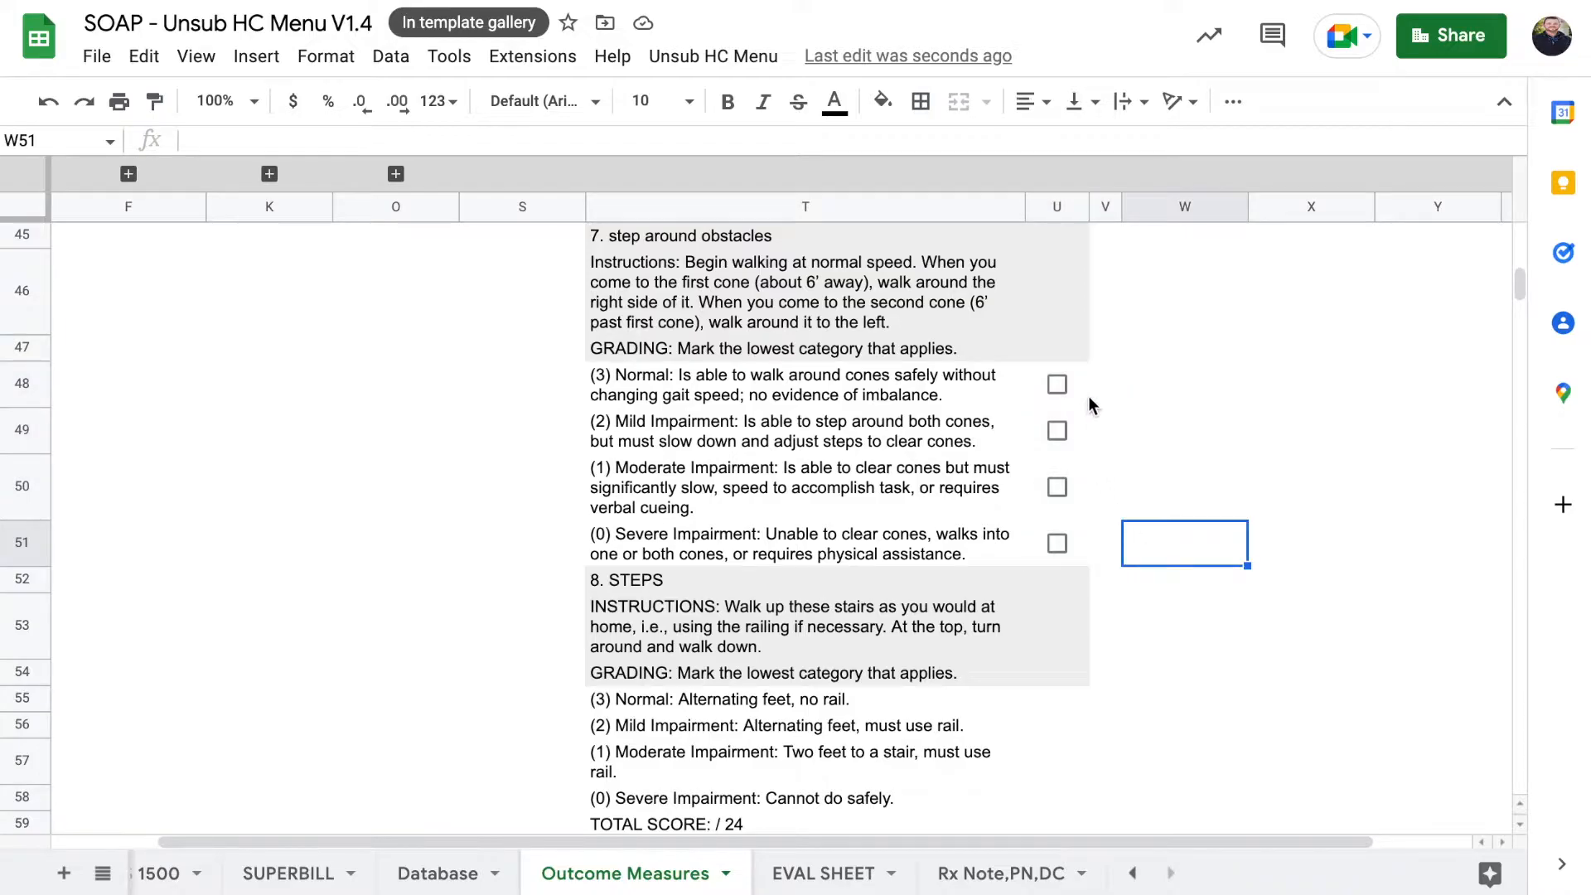
Step: Copy the section 7 checkboxes and score formulas in U48:V51 to the section 8 rows starting at U55
click(1086, 396)
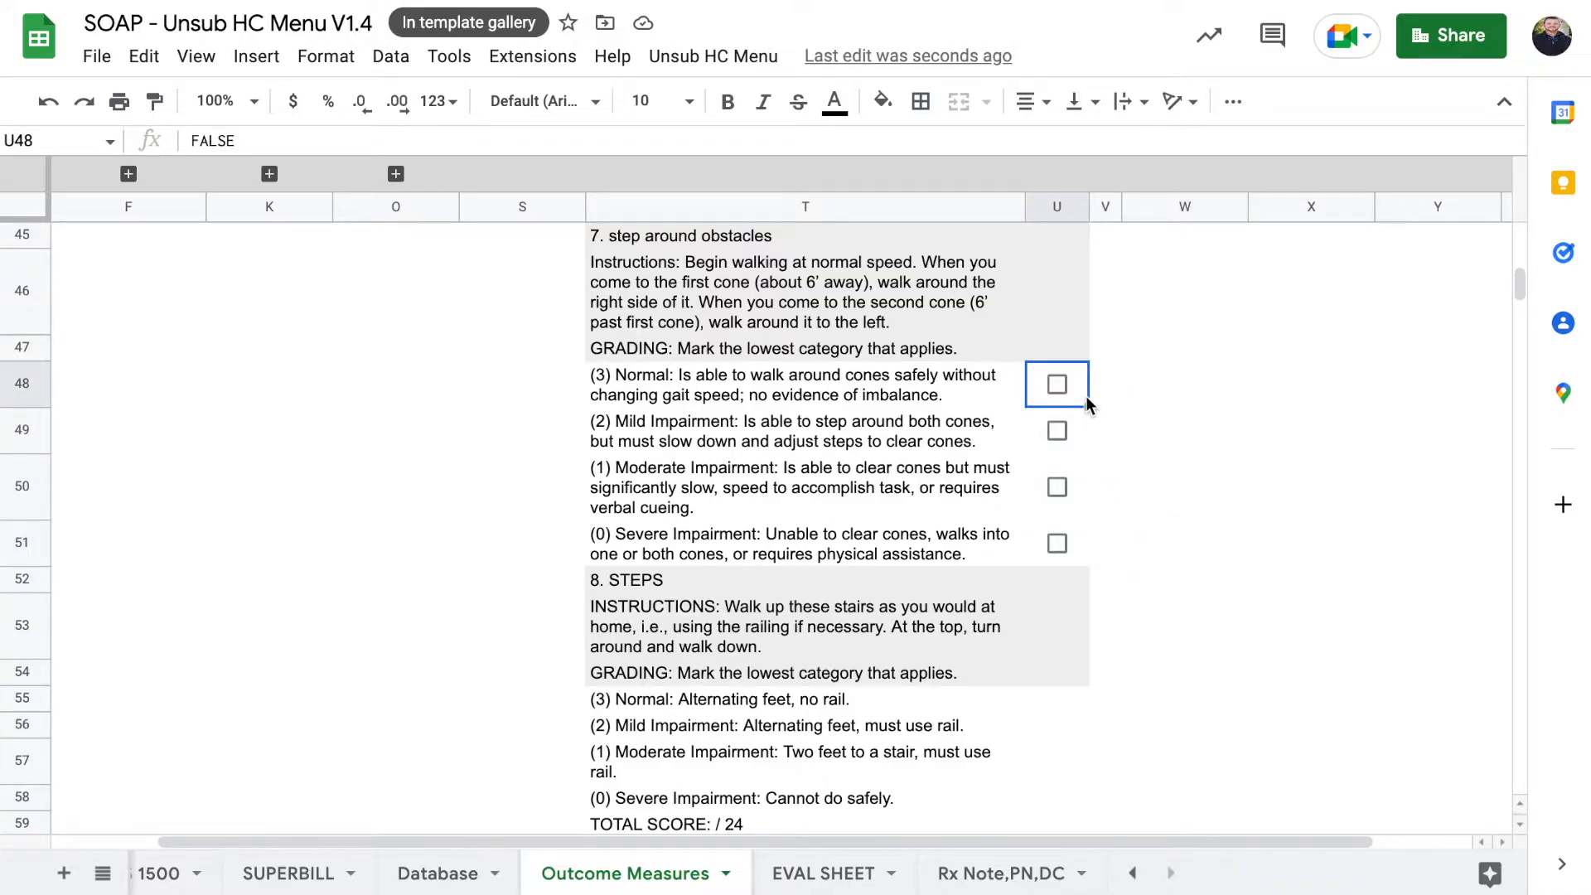
key(Right)
key(Left)
key(shift+Right)
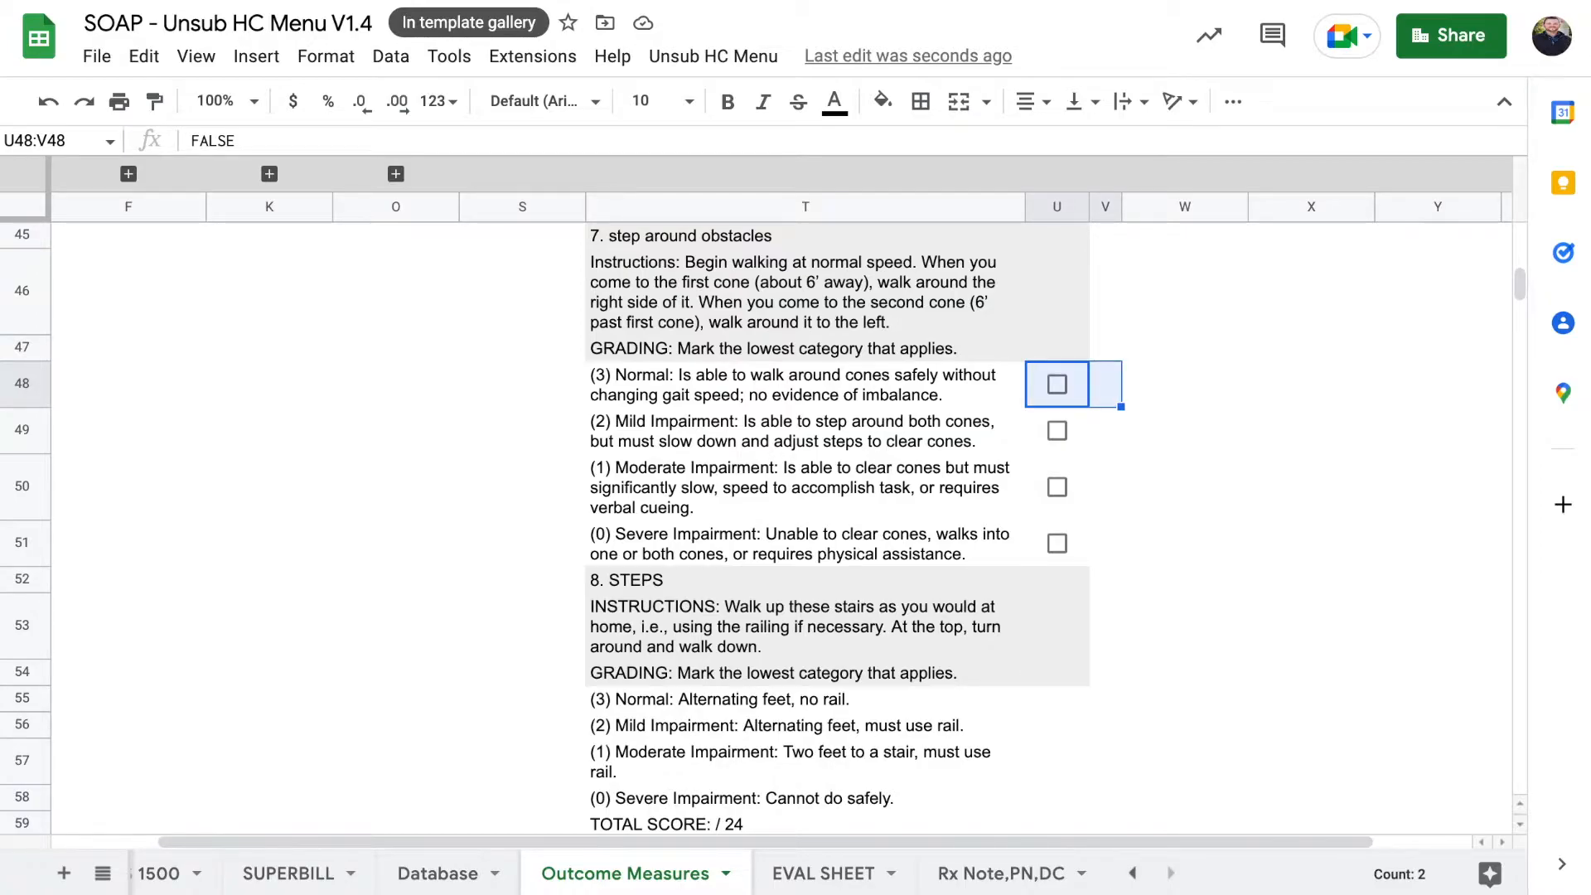
key(shift+Down)
key(shift+Down)
key(shift+Down)
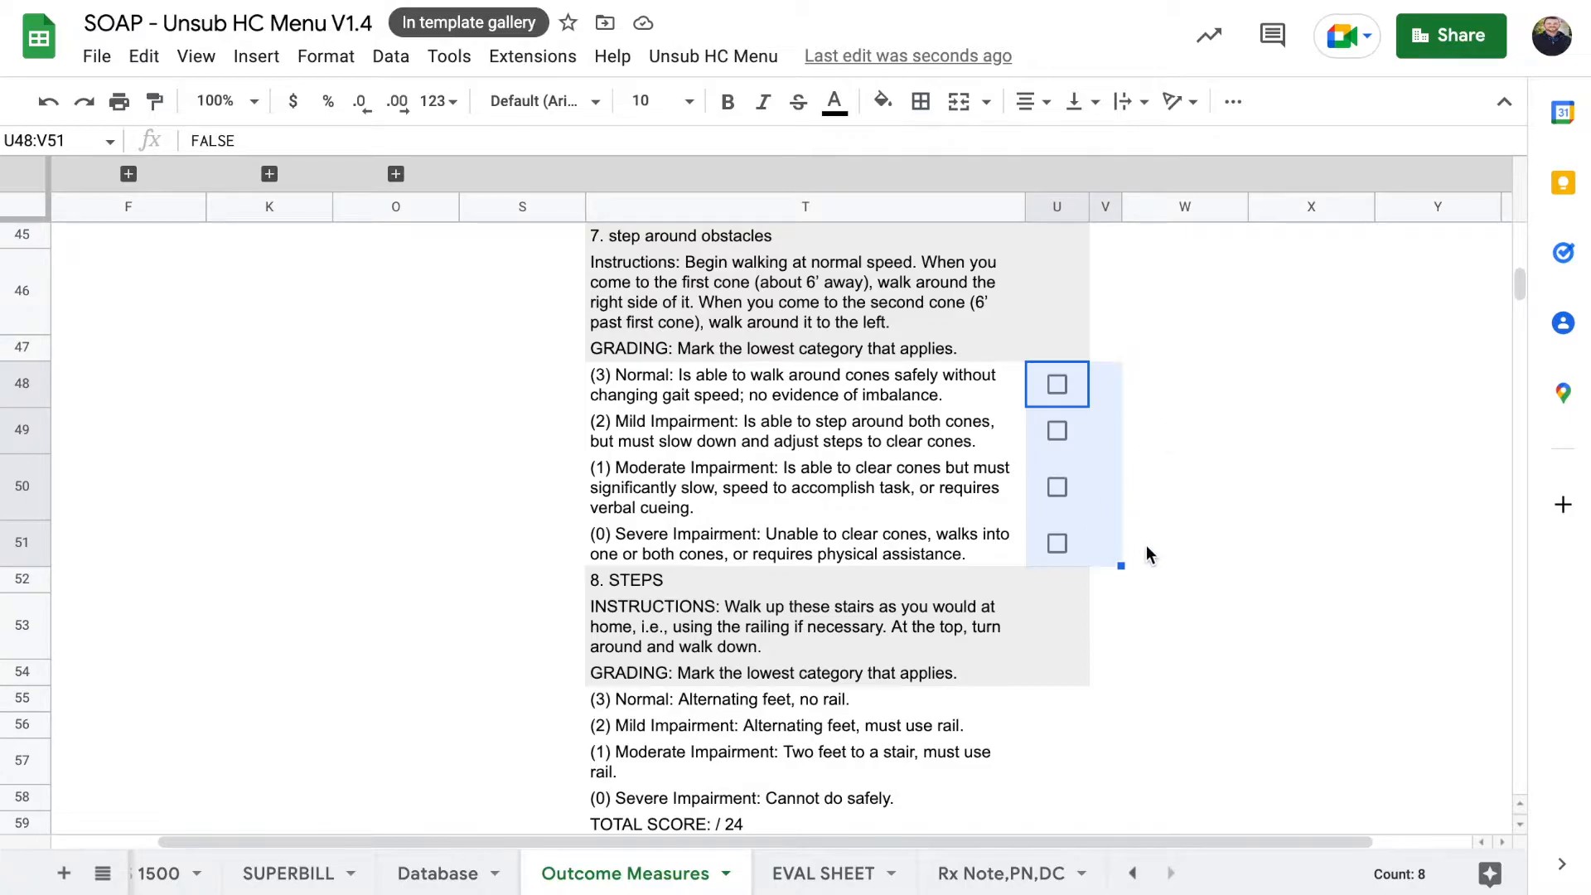
key(ctrl+c)
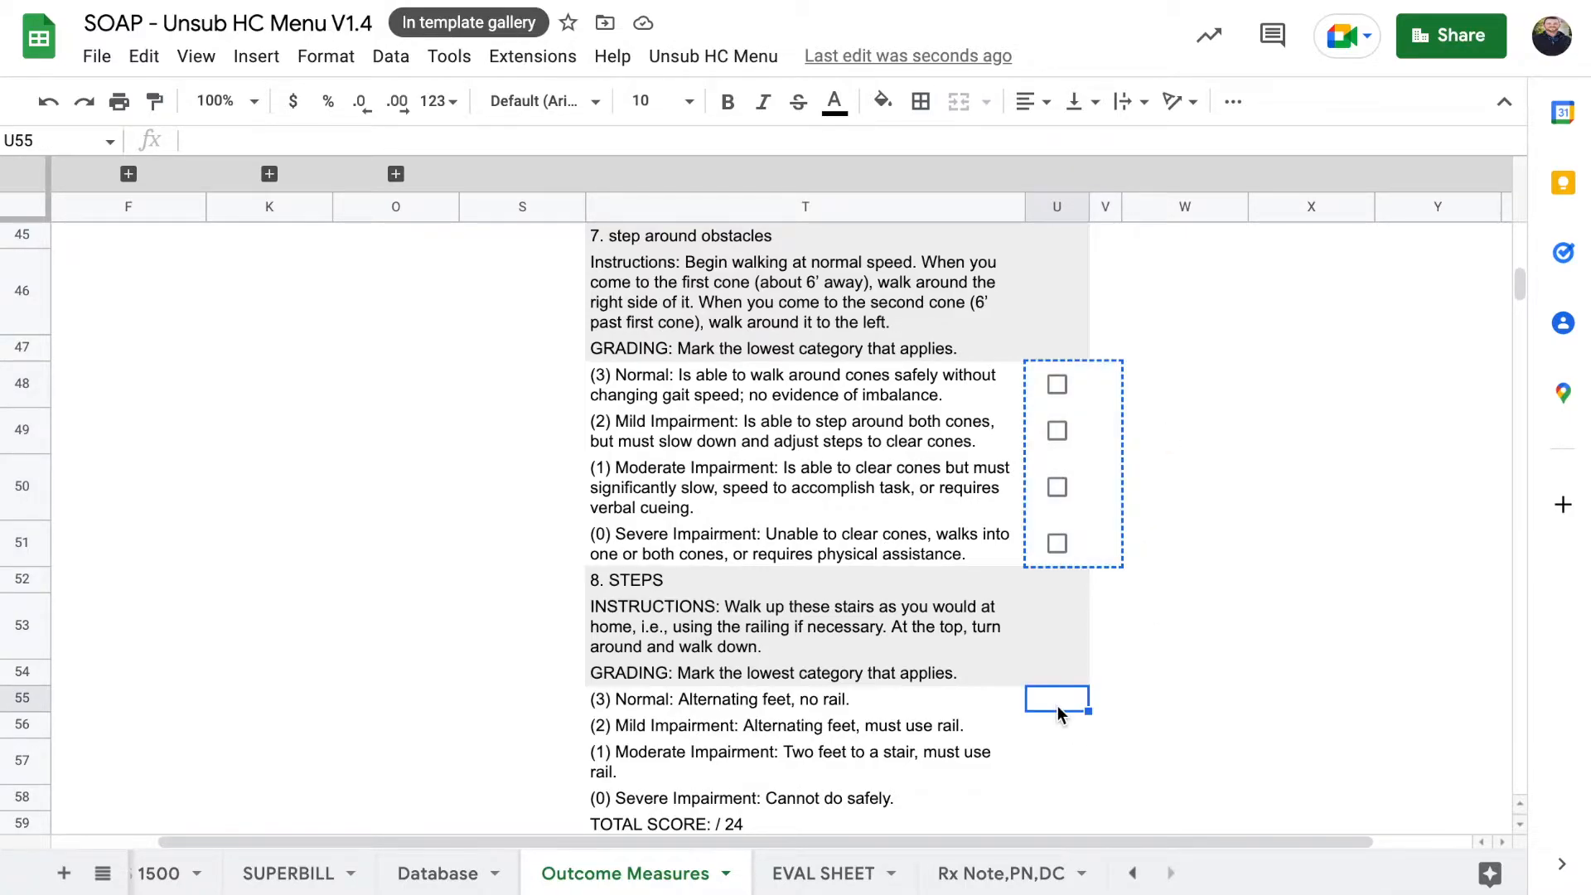
key(ctrl+v)
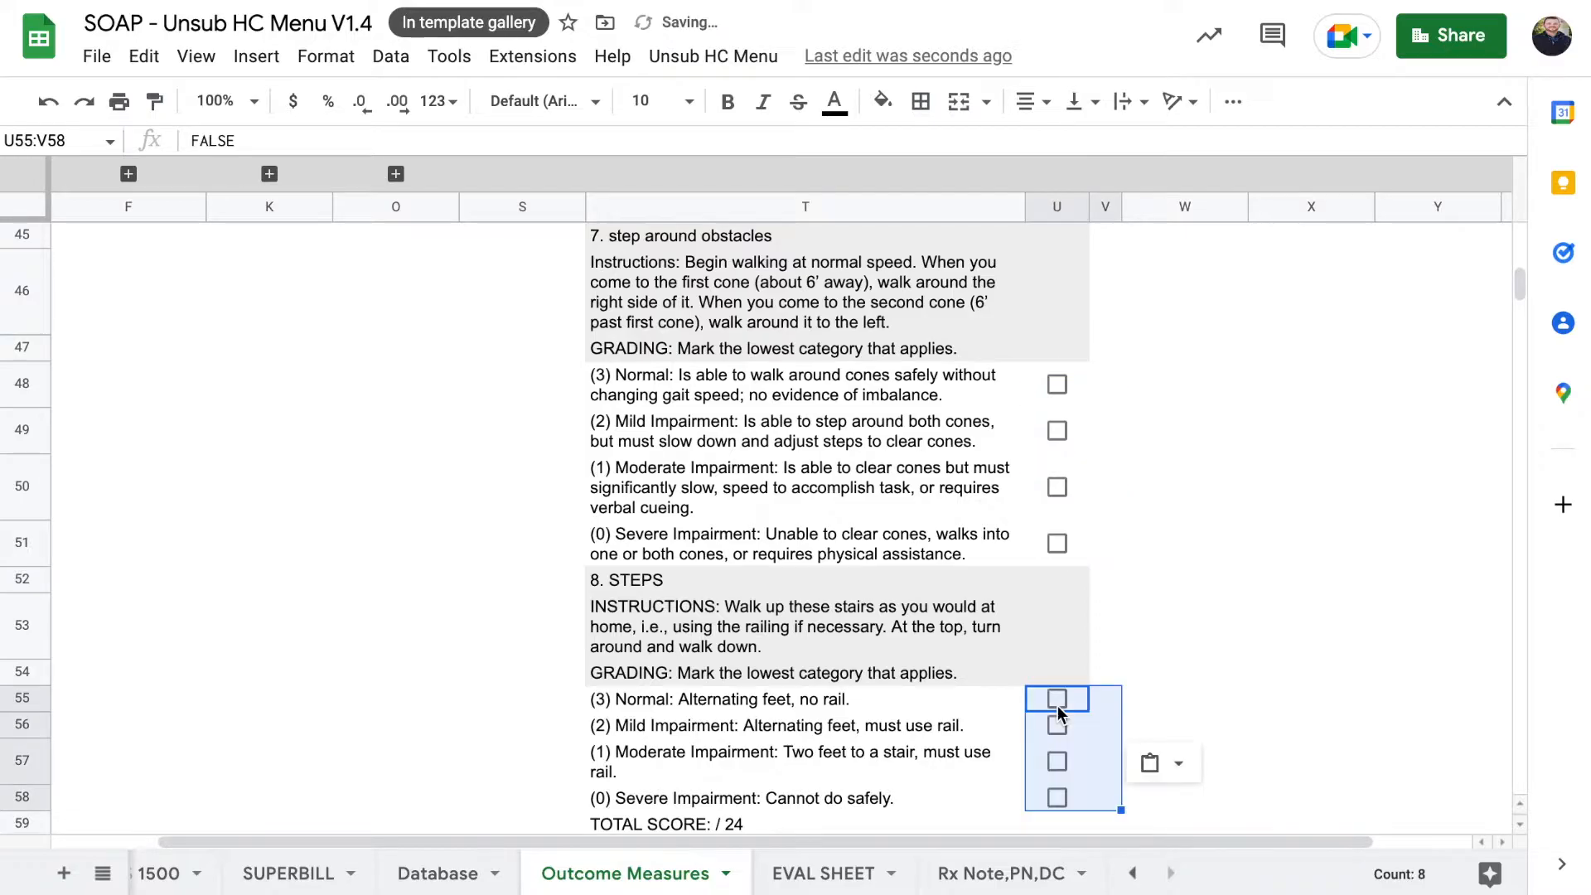
Step: Check the cell reference and score value of the pasted IF formula in V55
click(1137, 698)
click(1100, 700)
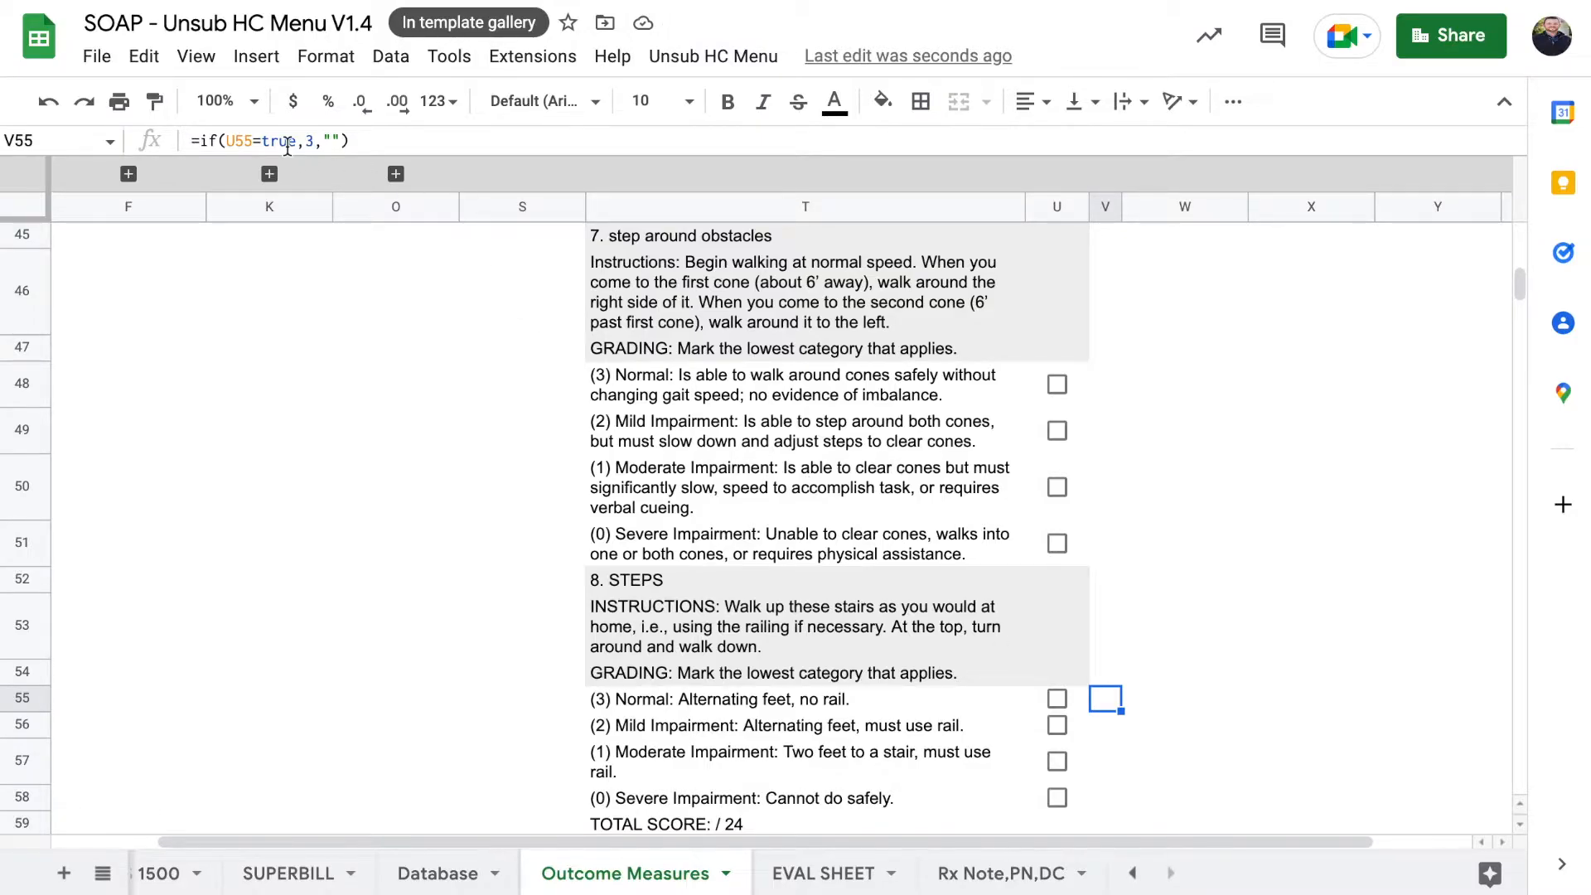
click(246, 141)
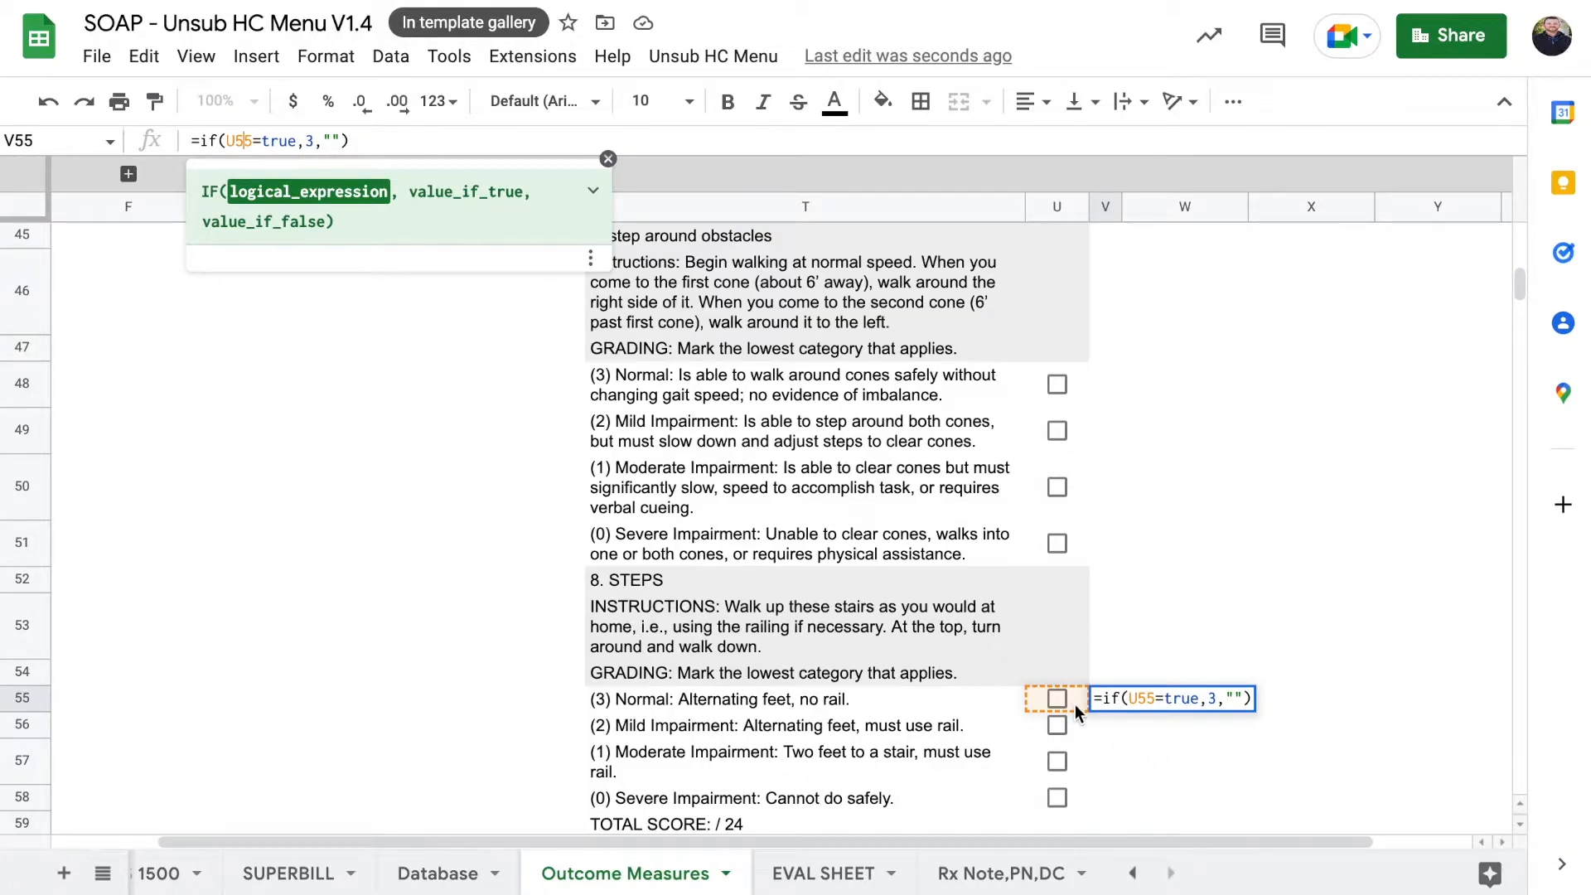
key(Return)
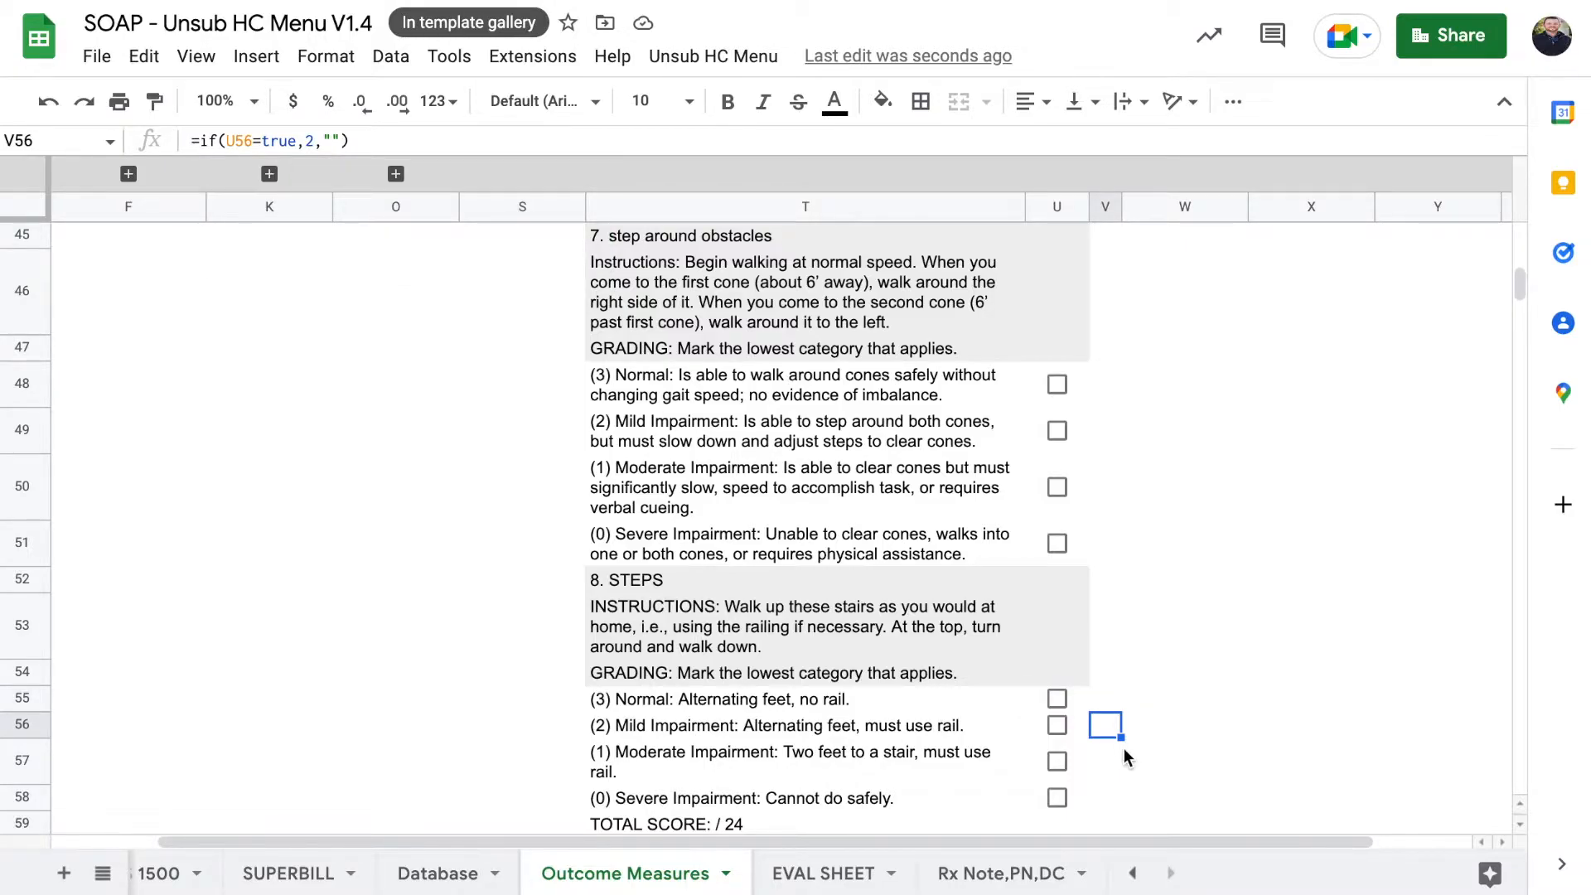
Step: Test the section 8 scores by ticking checkboxes U55 to U58 and unticking them all again
click(1057, 696)
click(1056, 727)
click(1058, 761)
click(1058, 798)
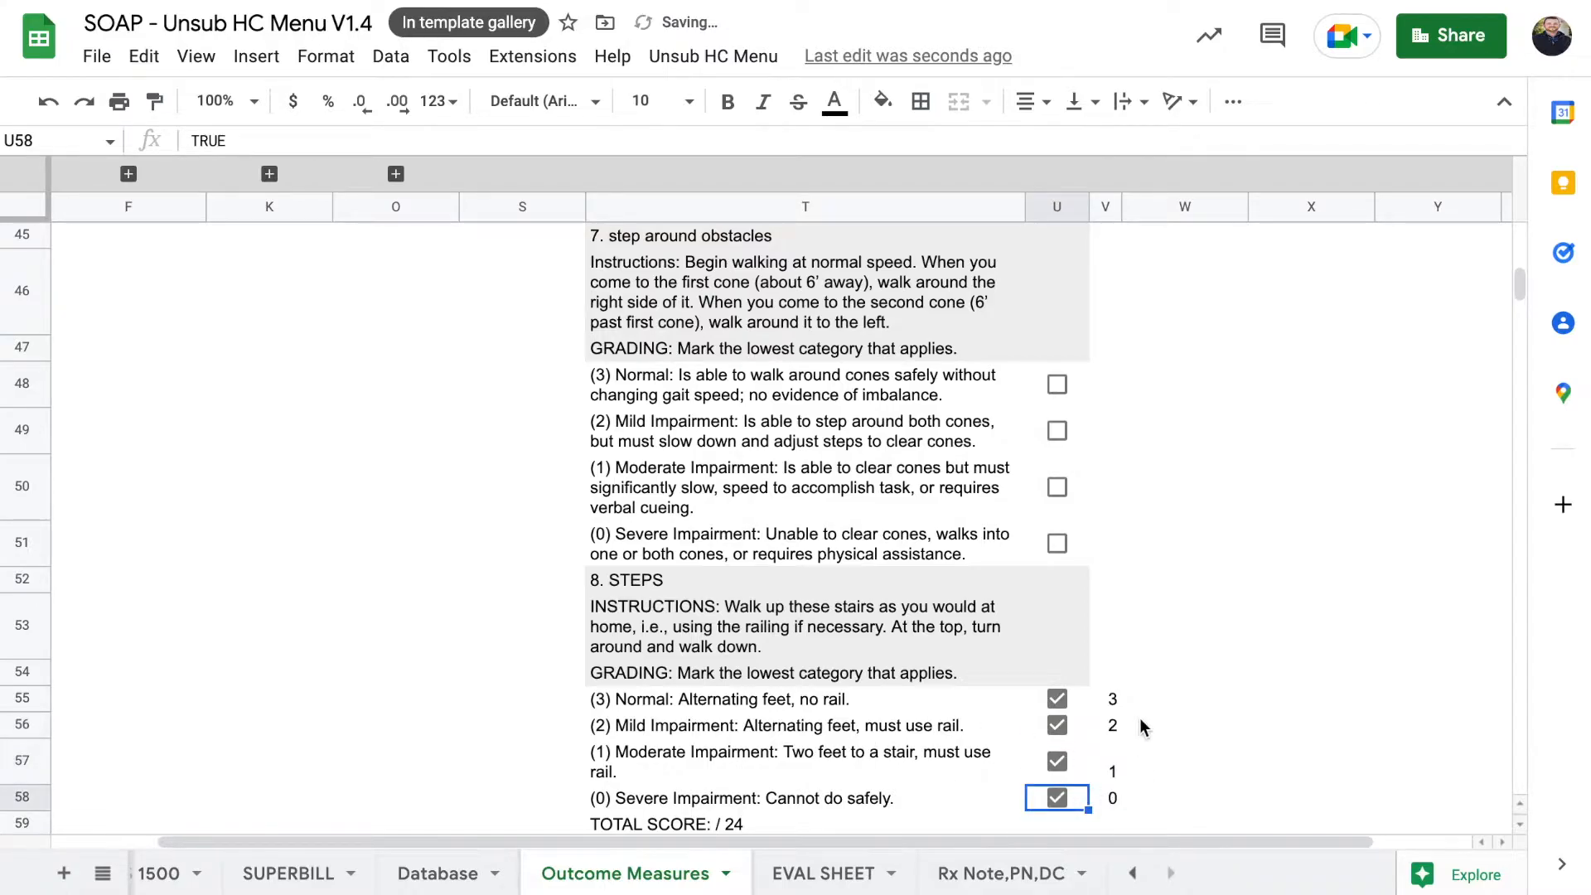
click(1059, 798)
click(1059, 761)
click(1056, 724)
click(1056, 699)
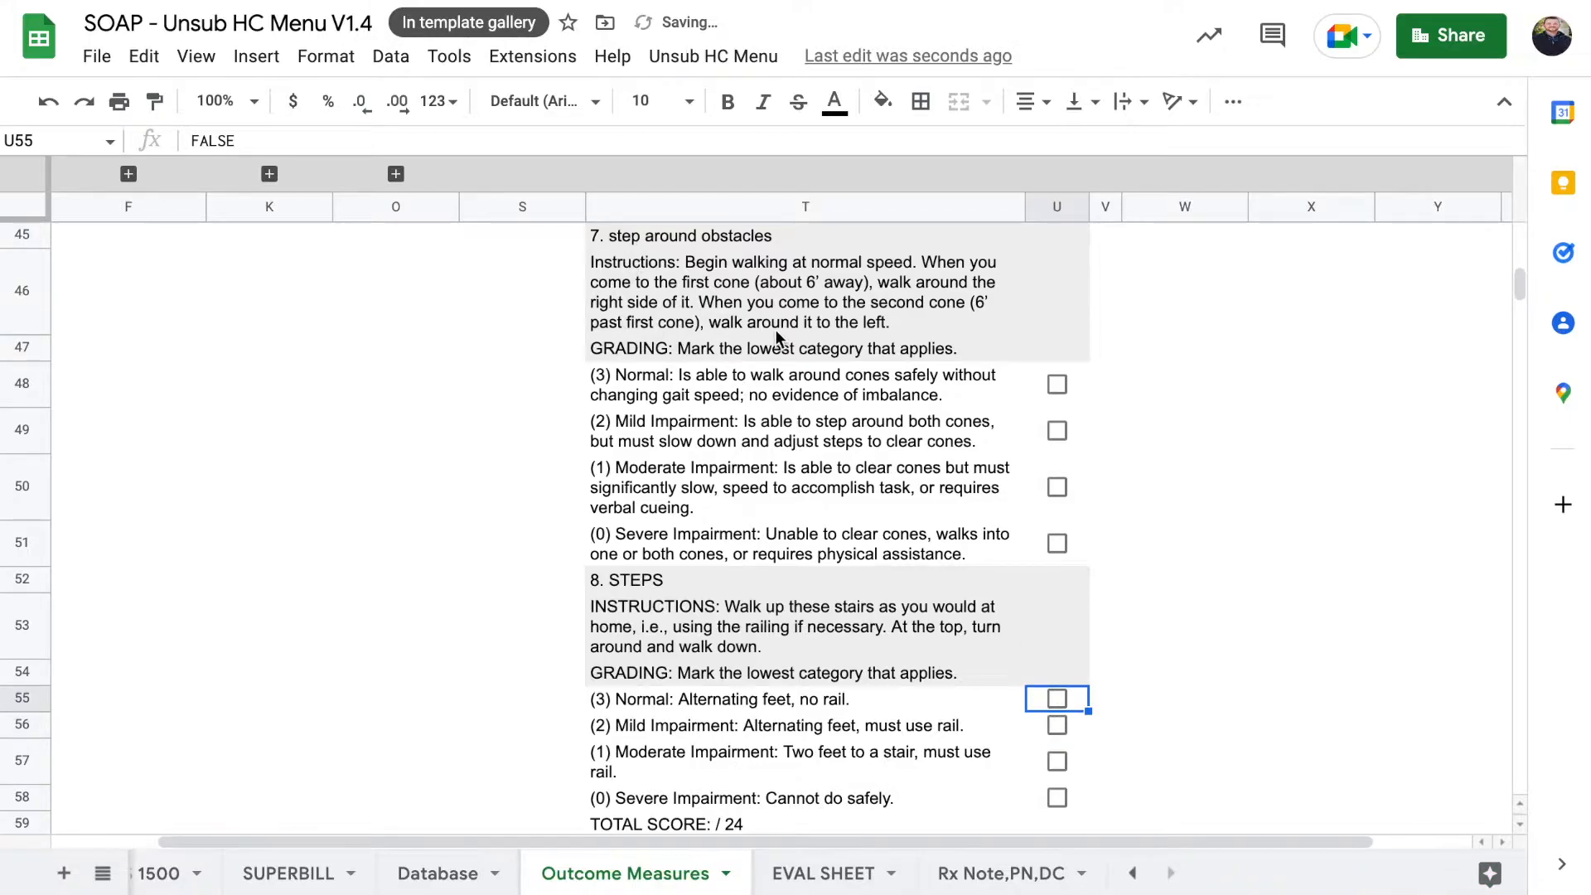
Step: Add an outer border around the section 7 block, T45:U51
scroll(775, 332, up, 5)
scroll(777, 337, up, 3)
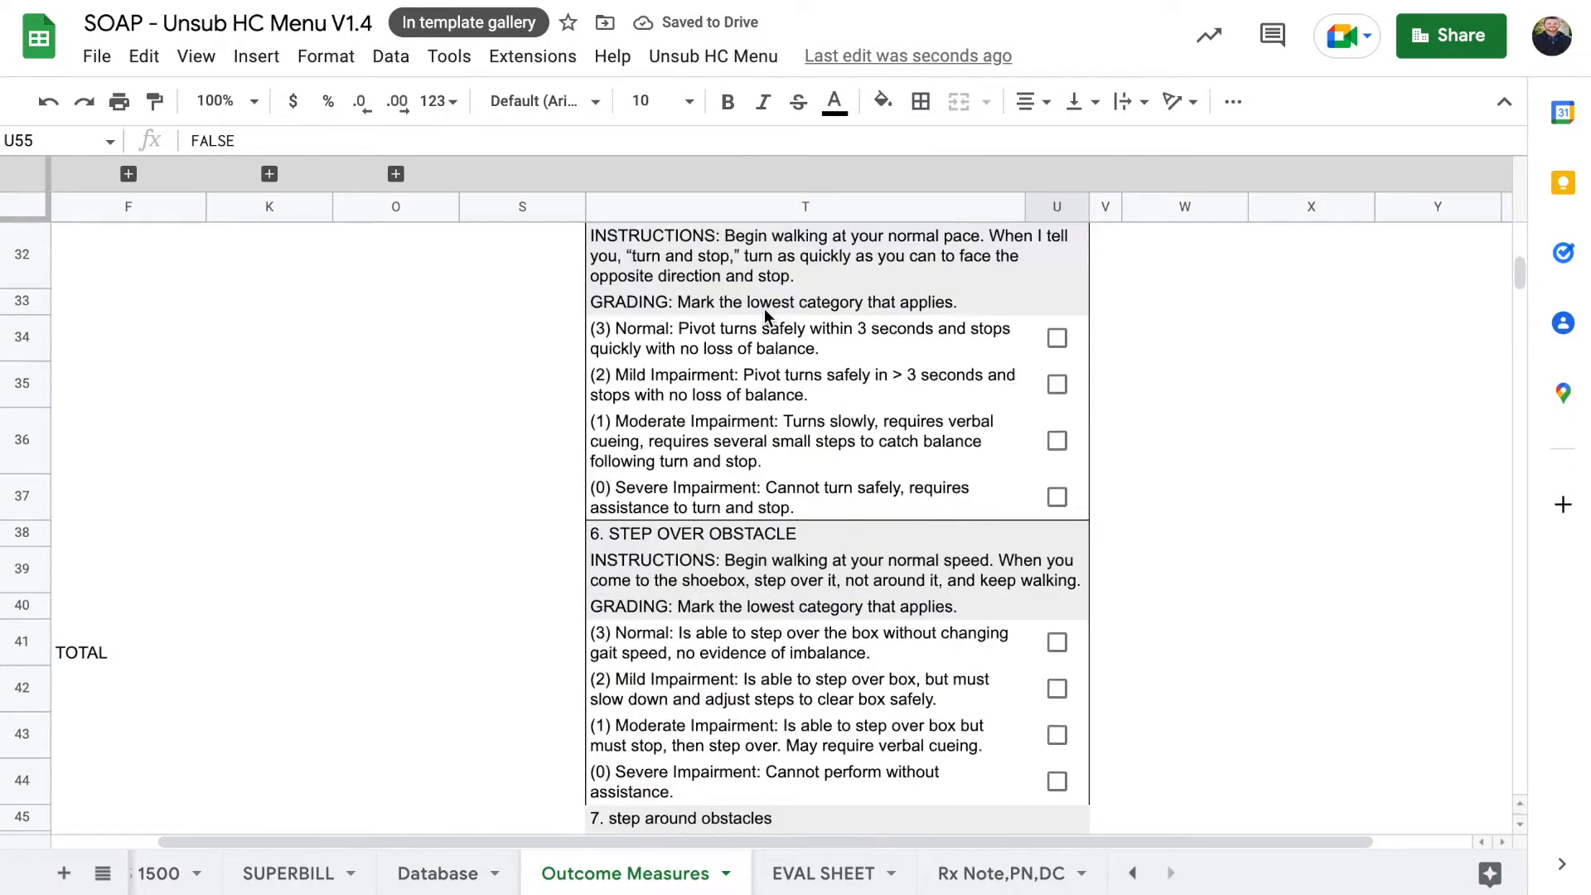
scroll(767, 373, up, 1)
scroll(739, 404, down, 5)
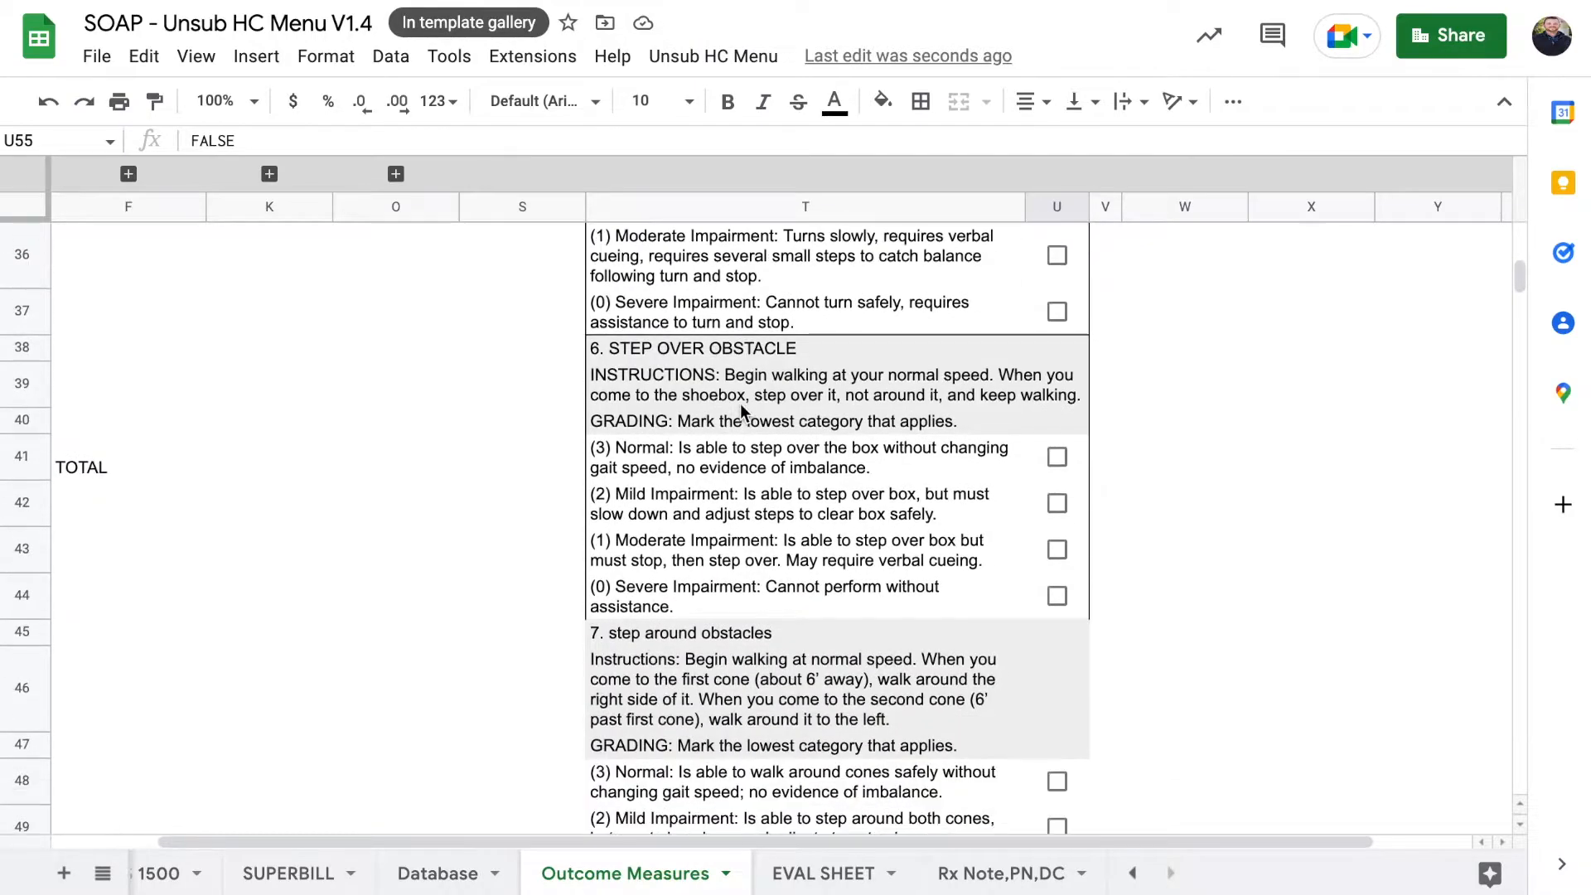
scroll(739, 404, down, 3)
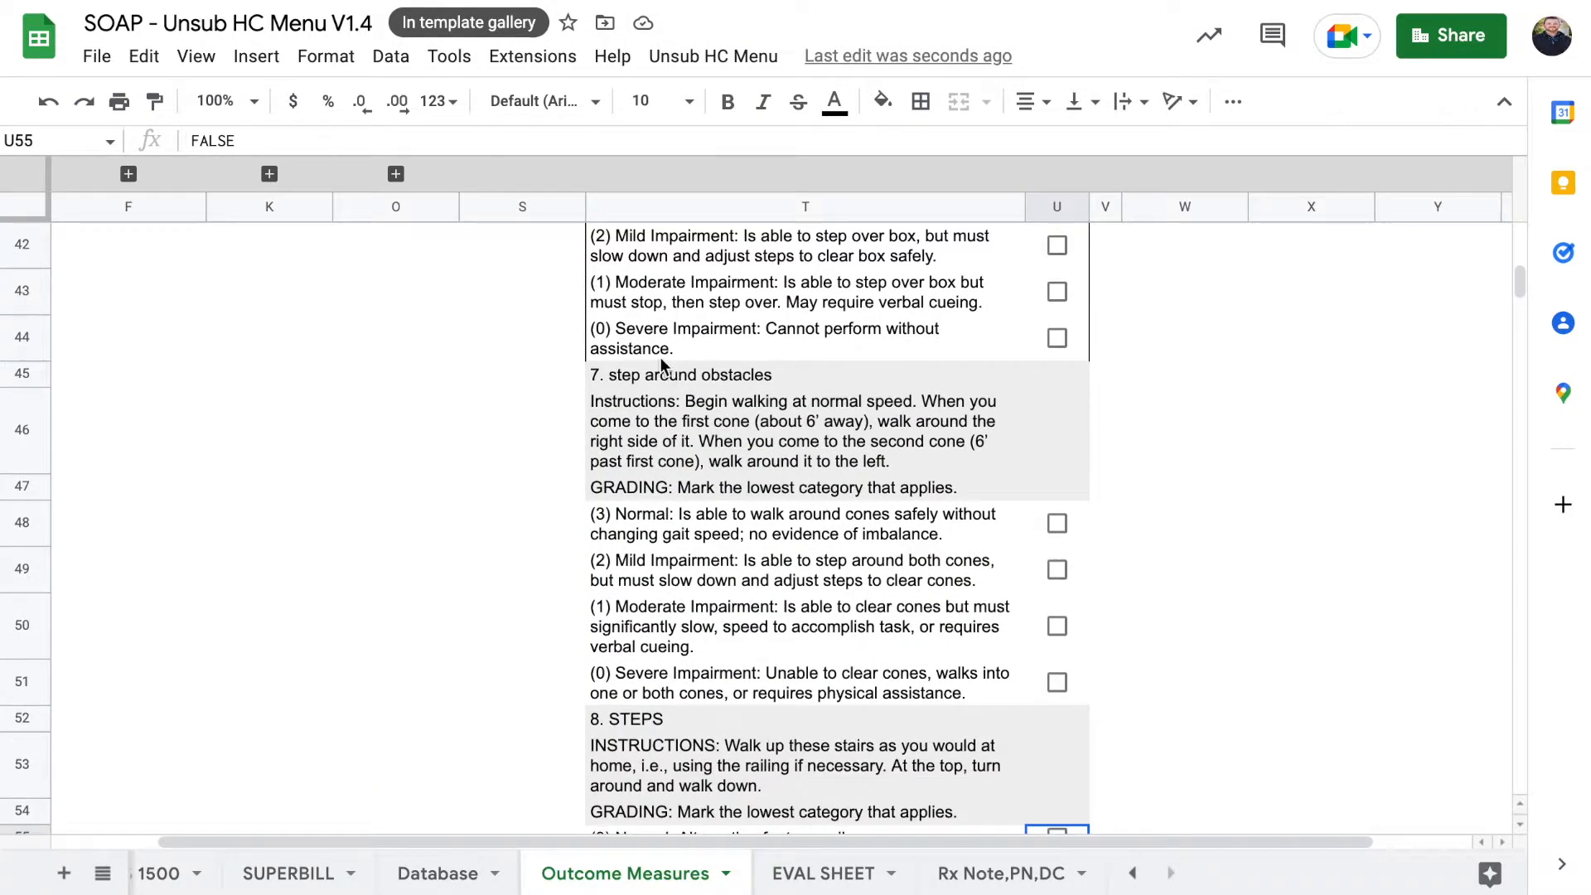
click(643, 373)
scroll(643, 373, down, 2)
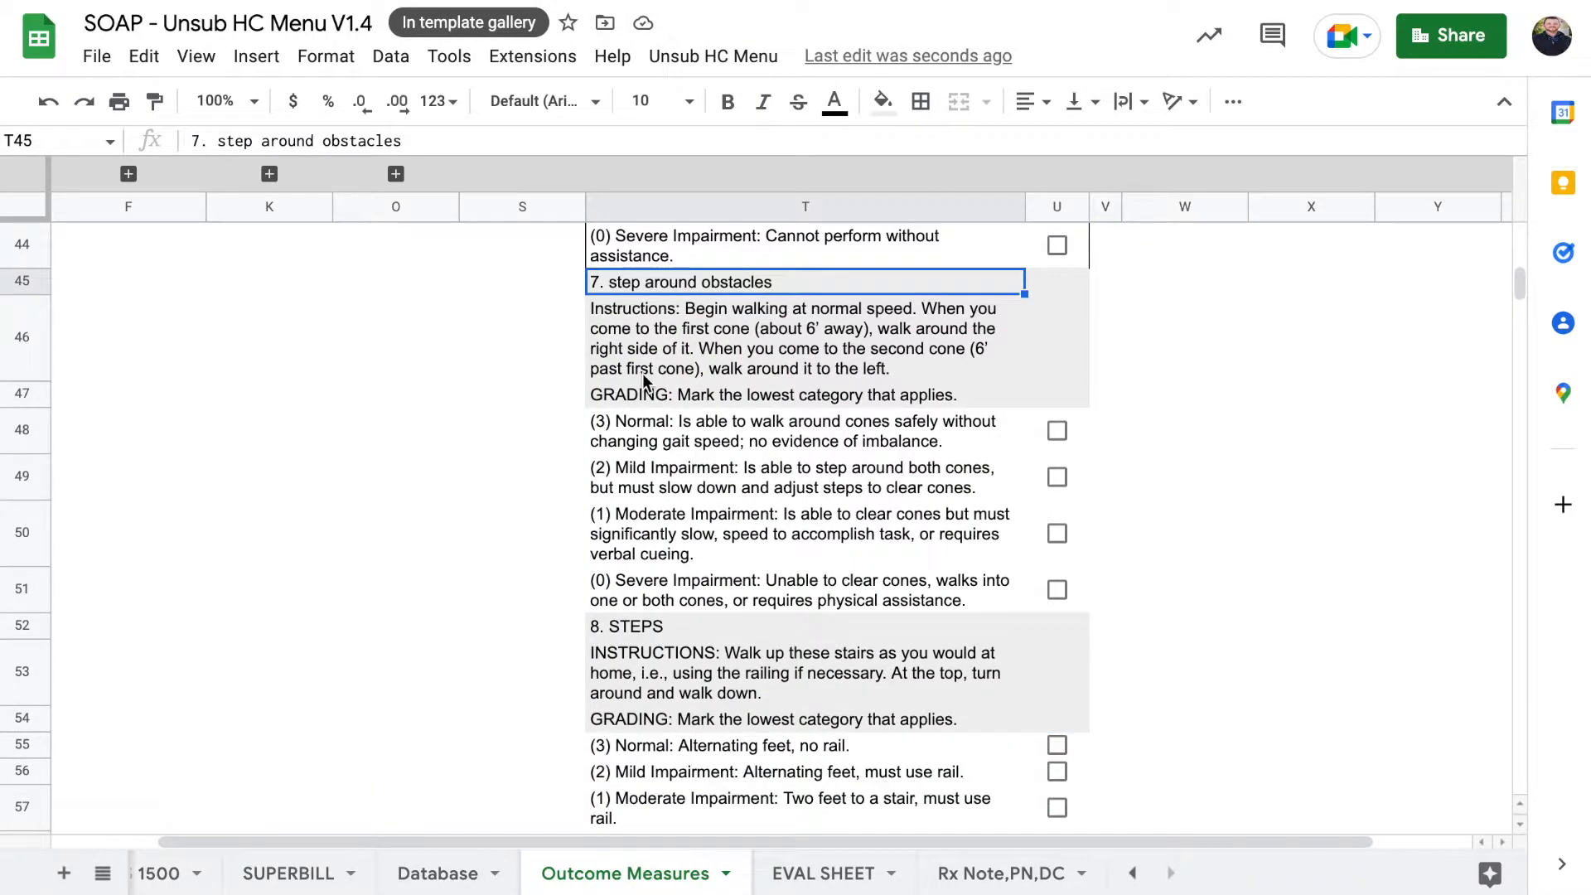
shift+click(1083, 603)
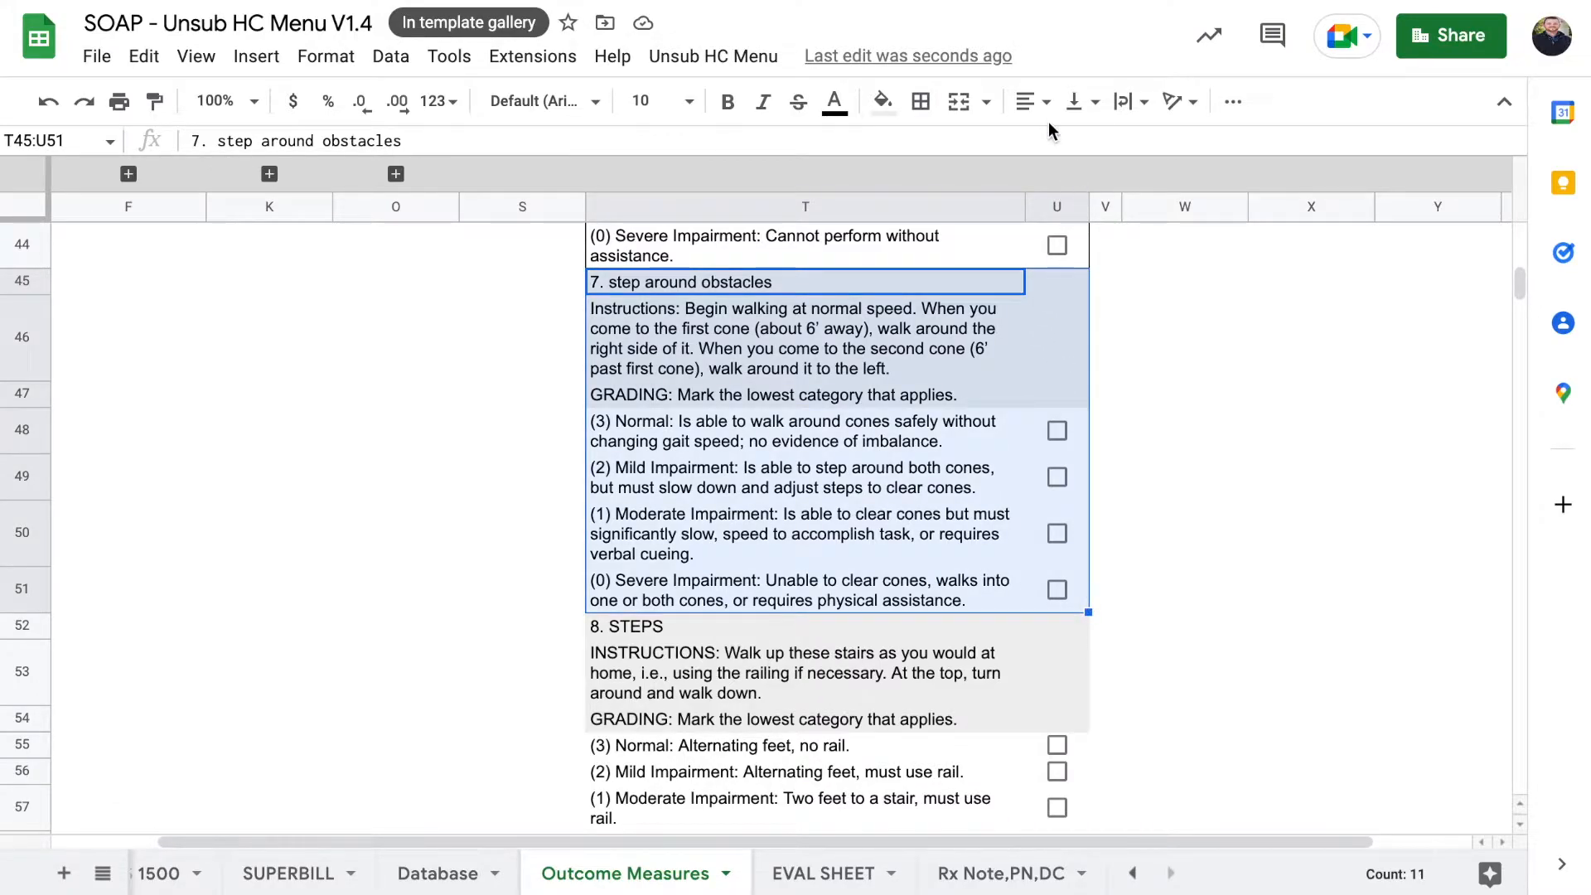
click(920, 108)
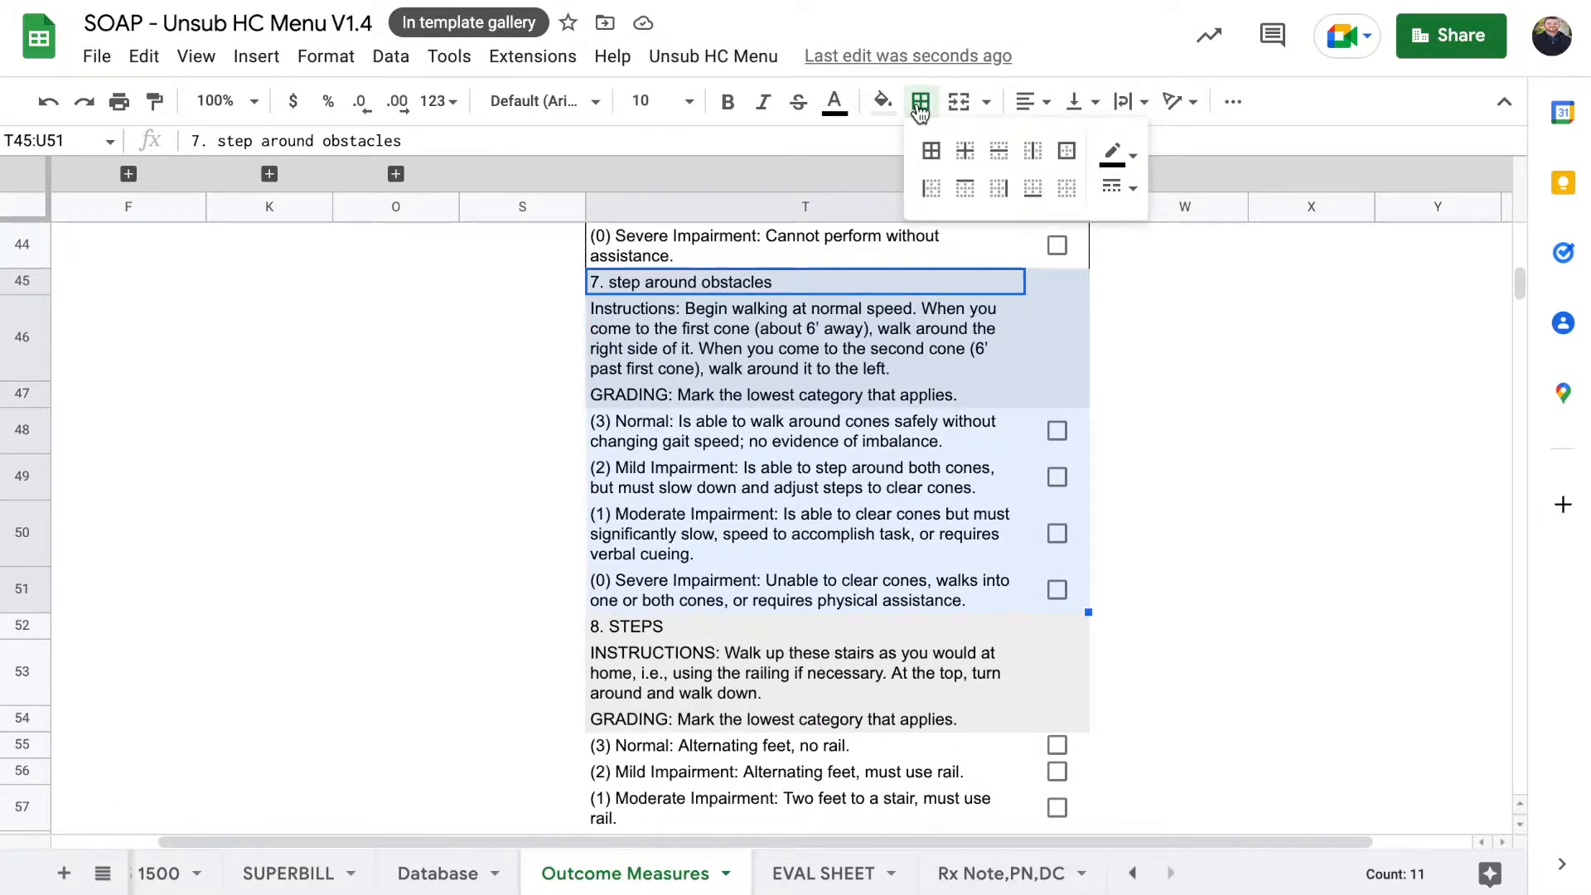
click(1068, 153)
click(1146, 400)
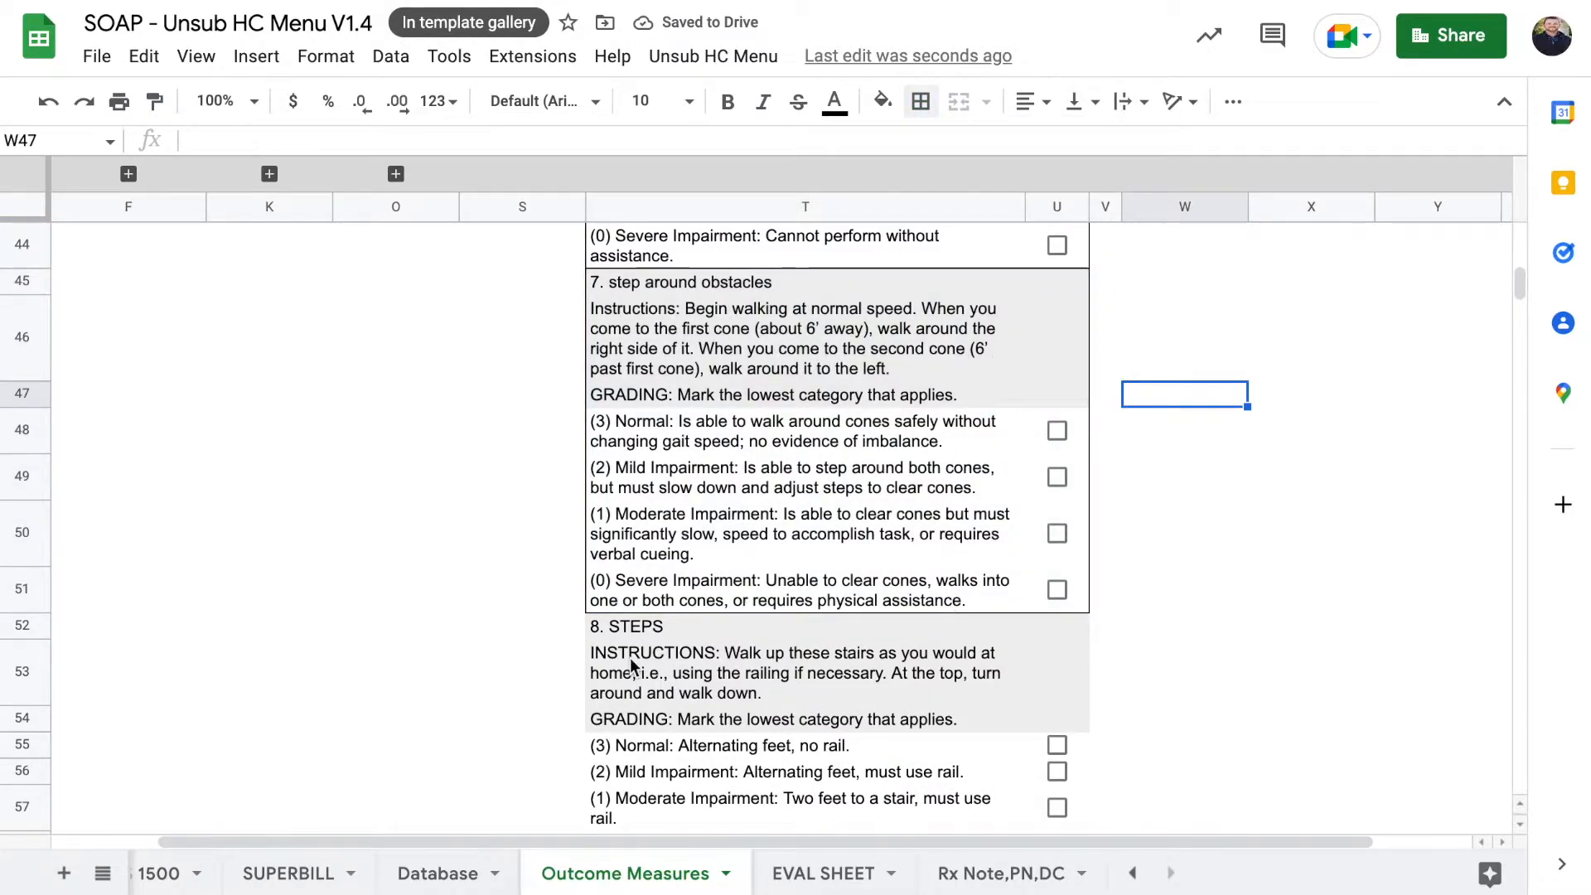
Step: Add an outer border around the section 8 block, T52:U58
scroll(632, 663, down, 1)
click(639, 561)
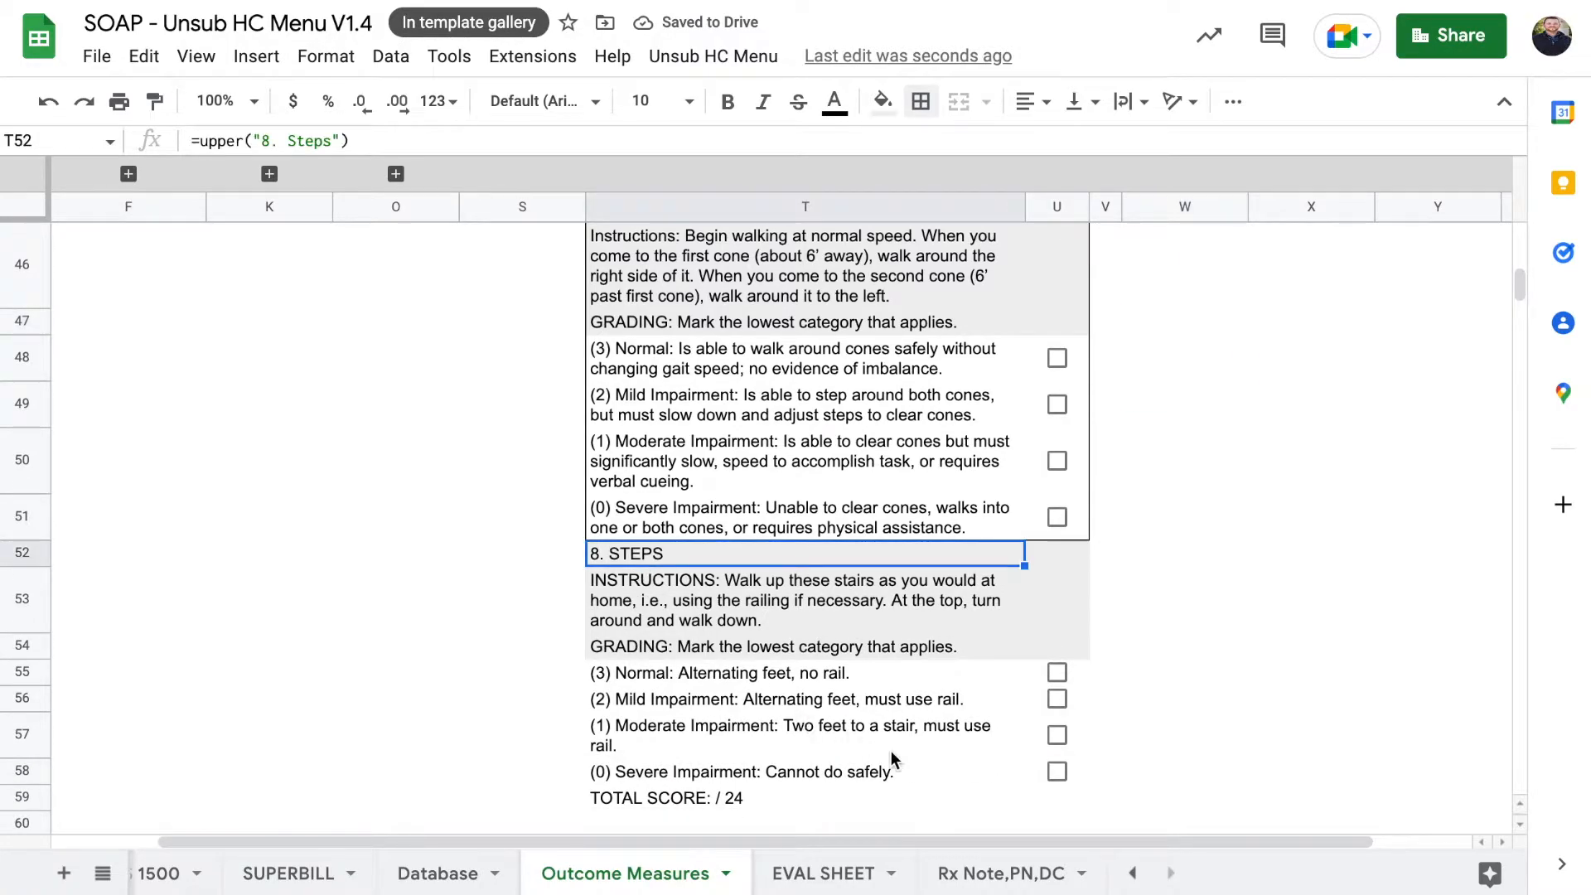
key(shift+Right)
key(shift+Down)
key(shift+Down)
key(shift+Down)
key(shift+Down)
key(shift+Down)
key(shift+Down)
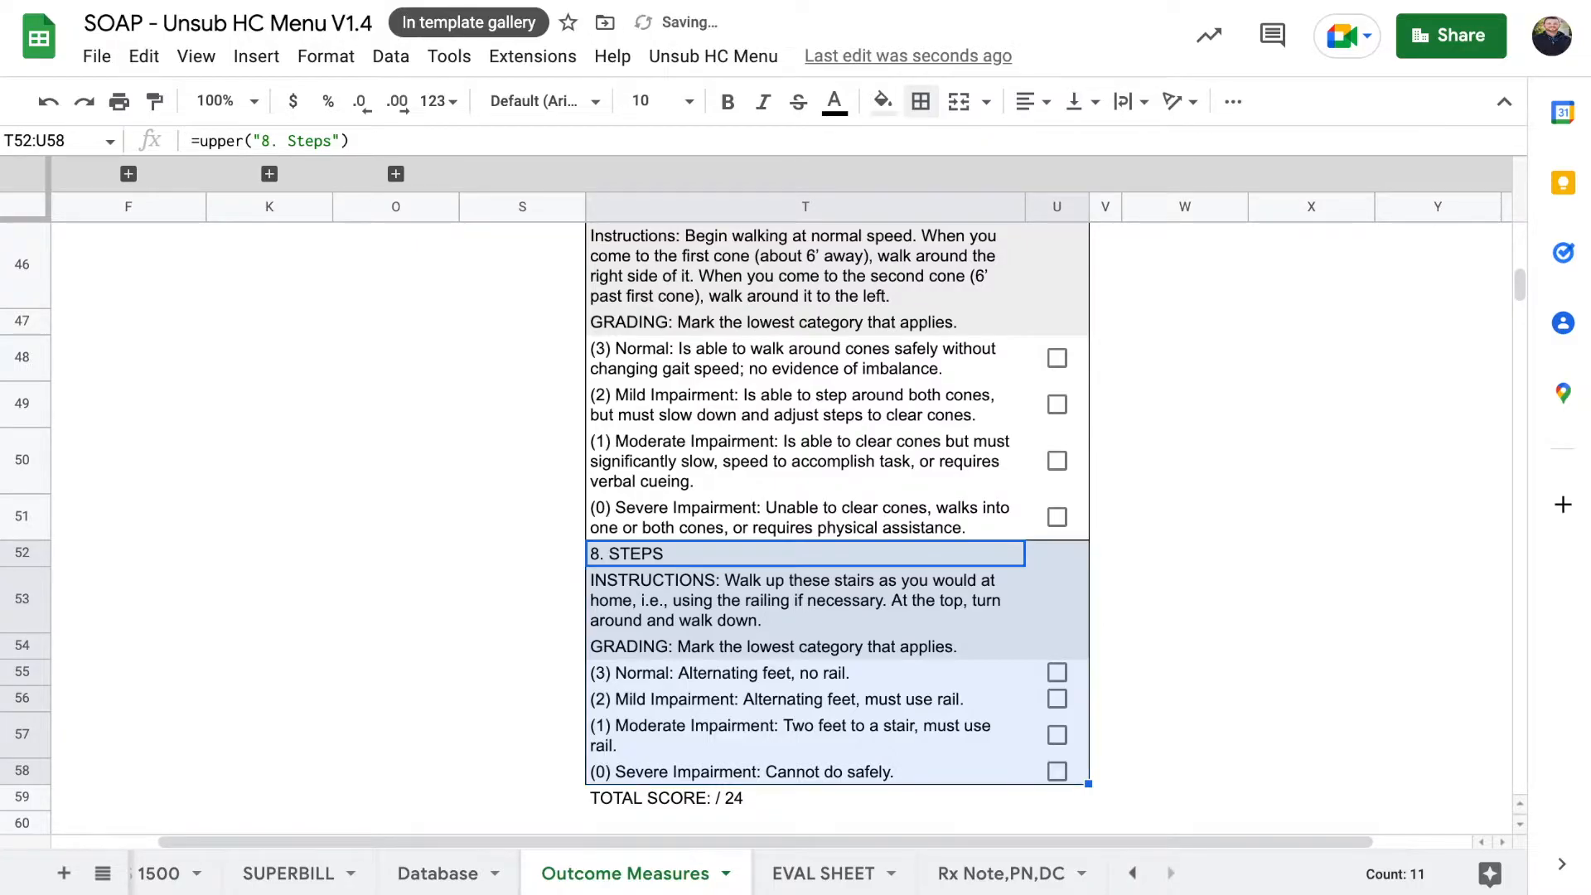
key(Up)
key(Down)
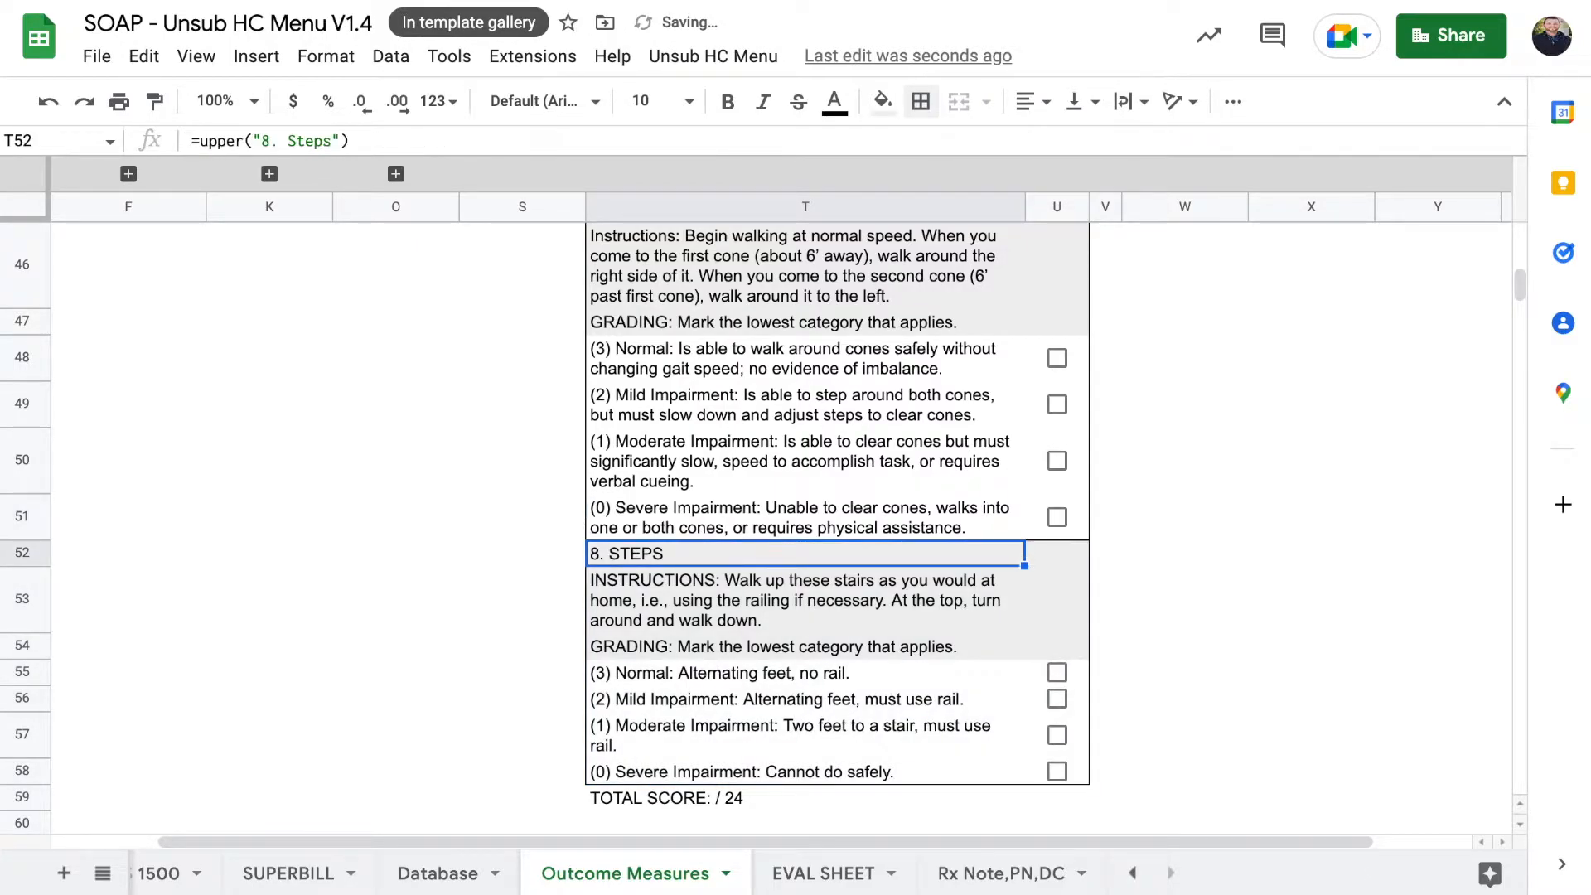
key(Up)
key(Down)
key(Down)
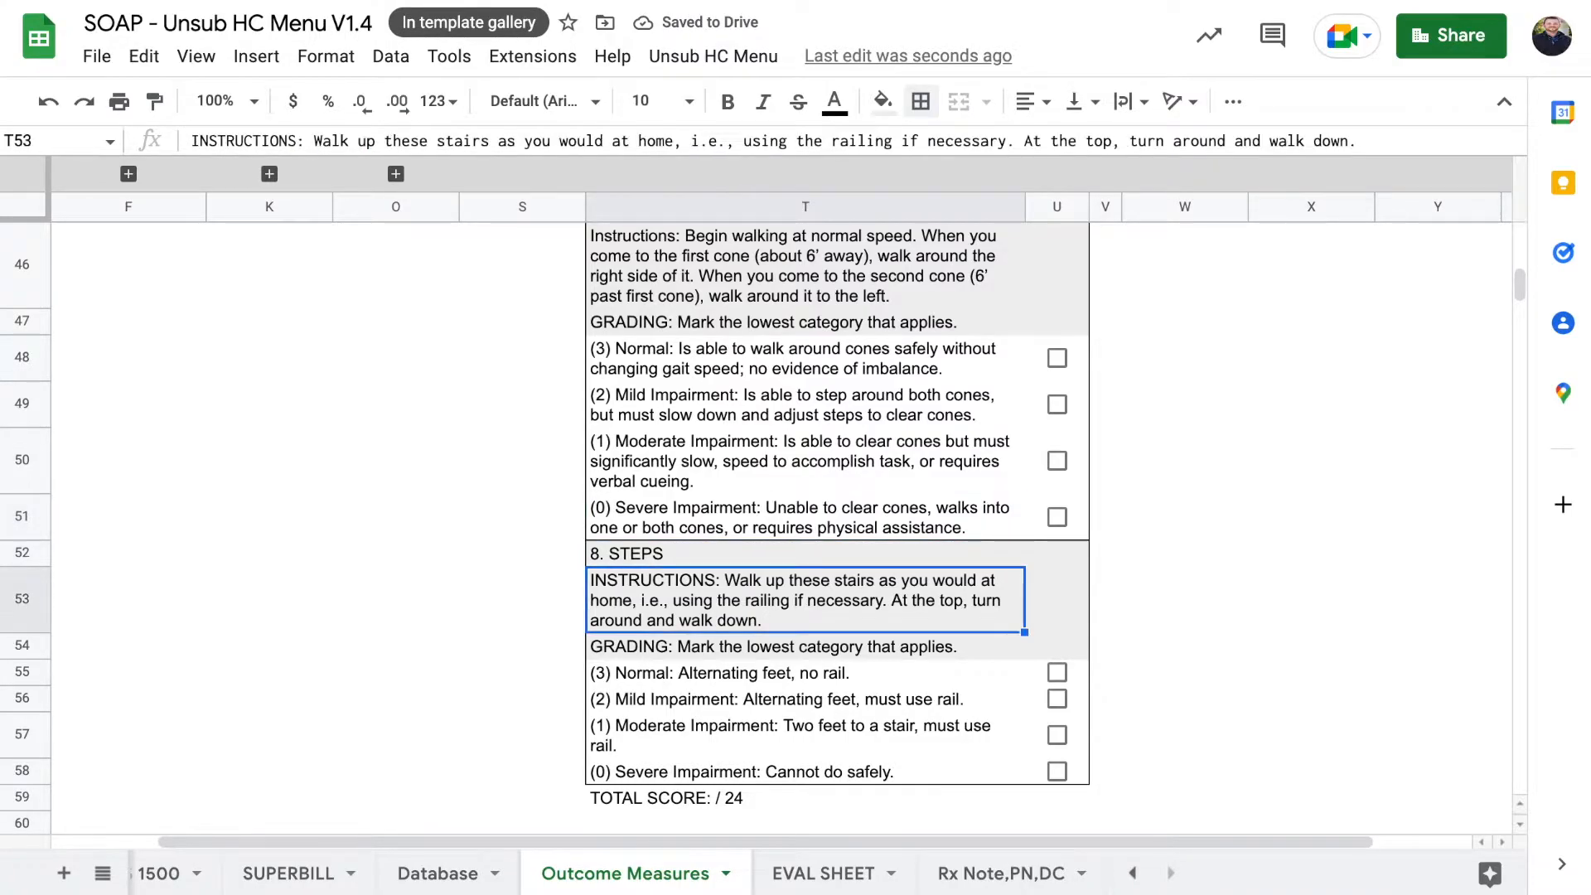
Step: Merge the section 7 instructions cell T46 with U46
key(Up)
key(Up)
key(Up)
key(Up)
key(Up)
key(Up)
key(Up)
key(Up)
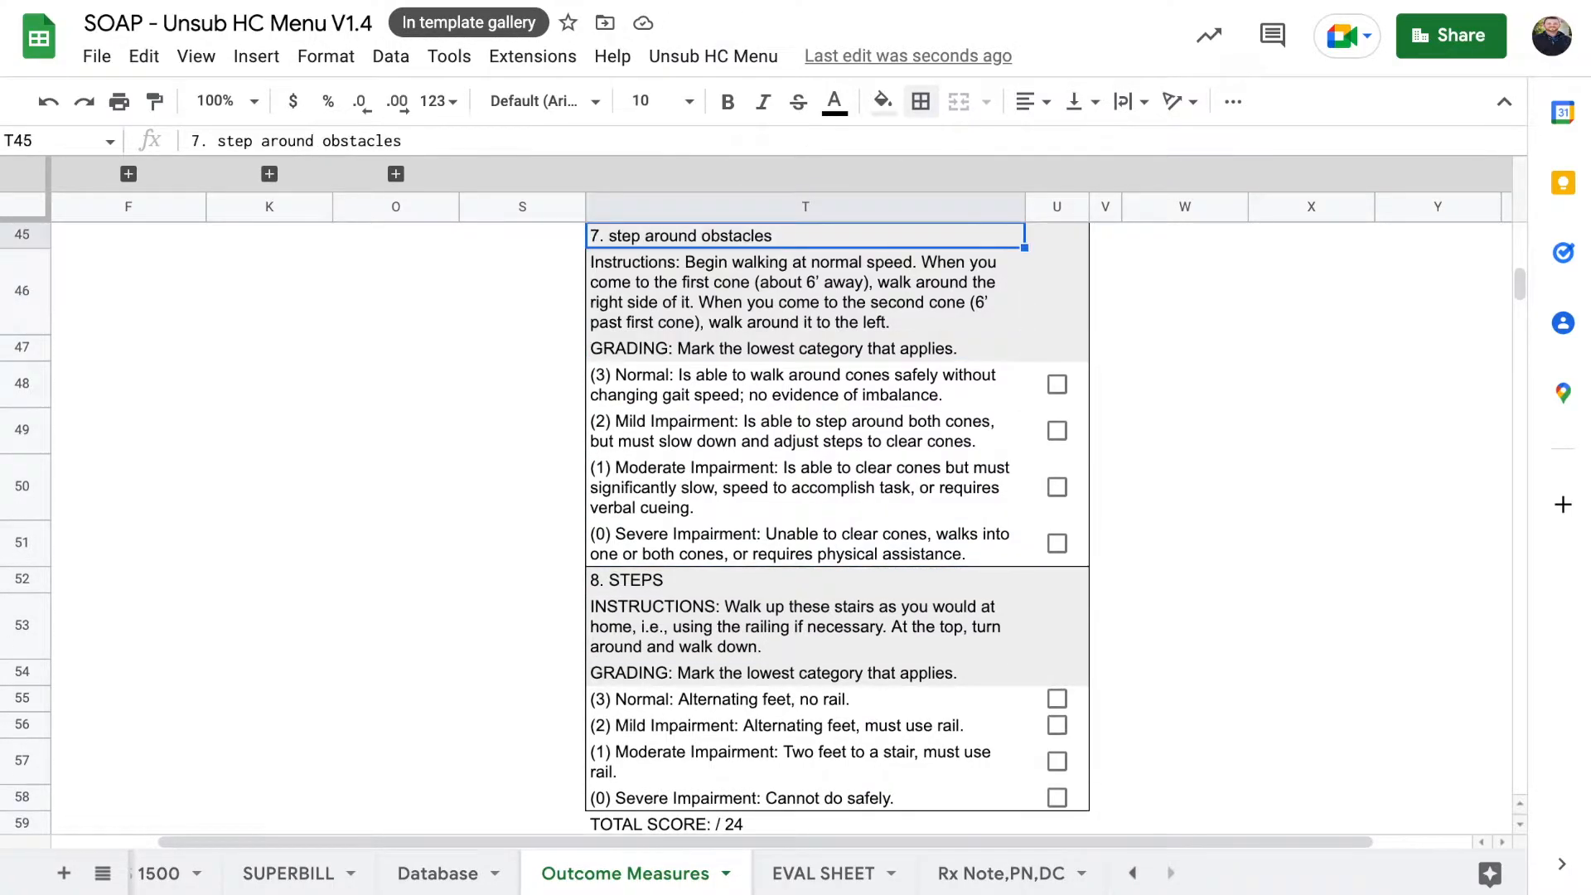
key(Down)
key(Right)
key(Left)
key(Right)
key(Left)
key(Right)
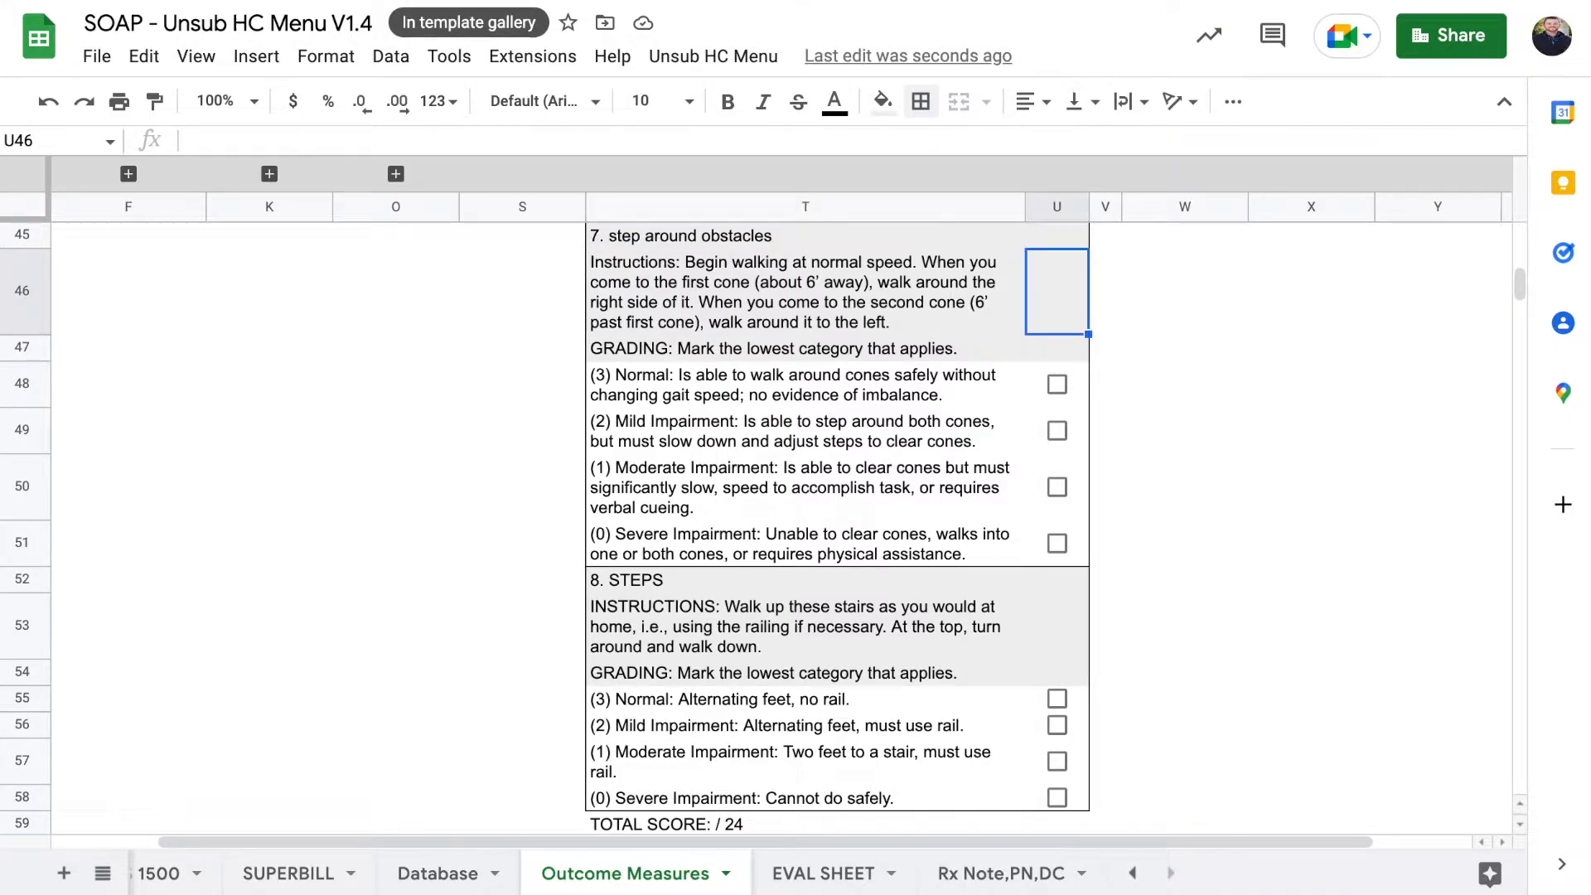
key(Left)
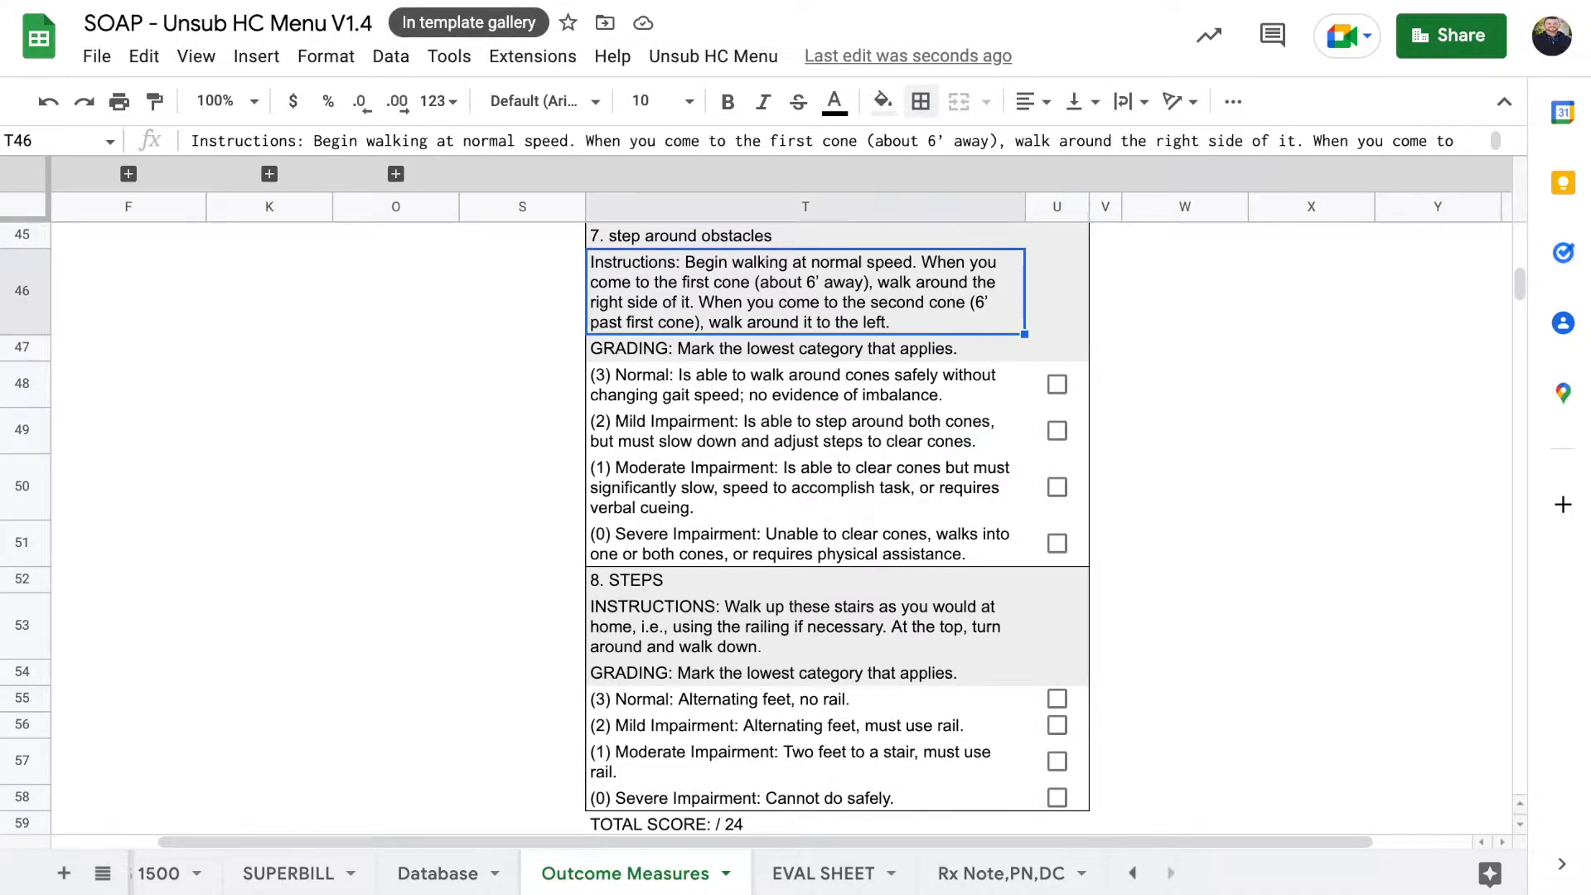
scroll(547, 530, up, 1)
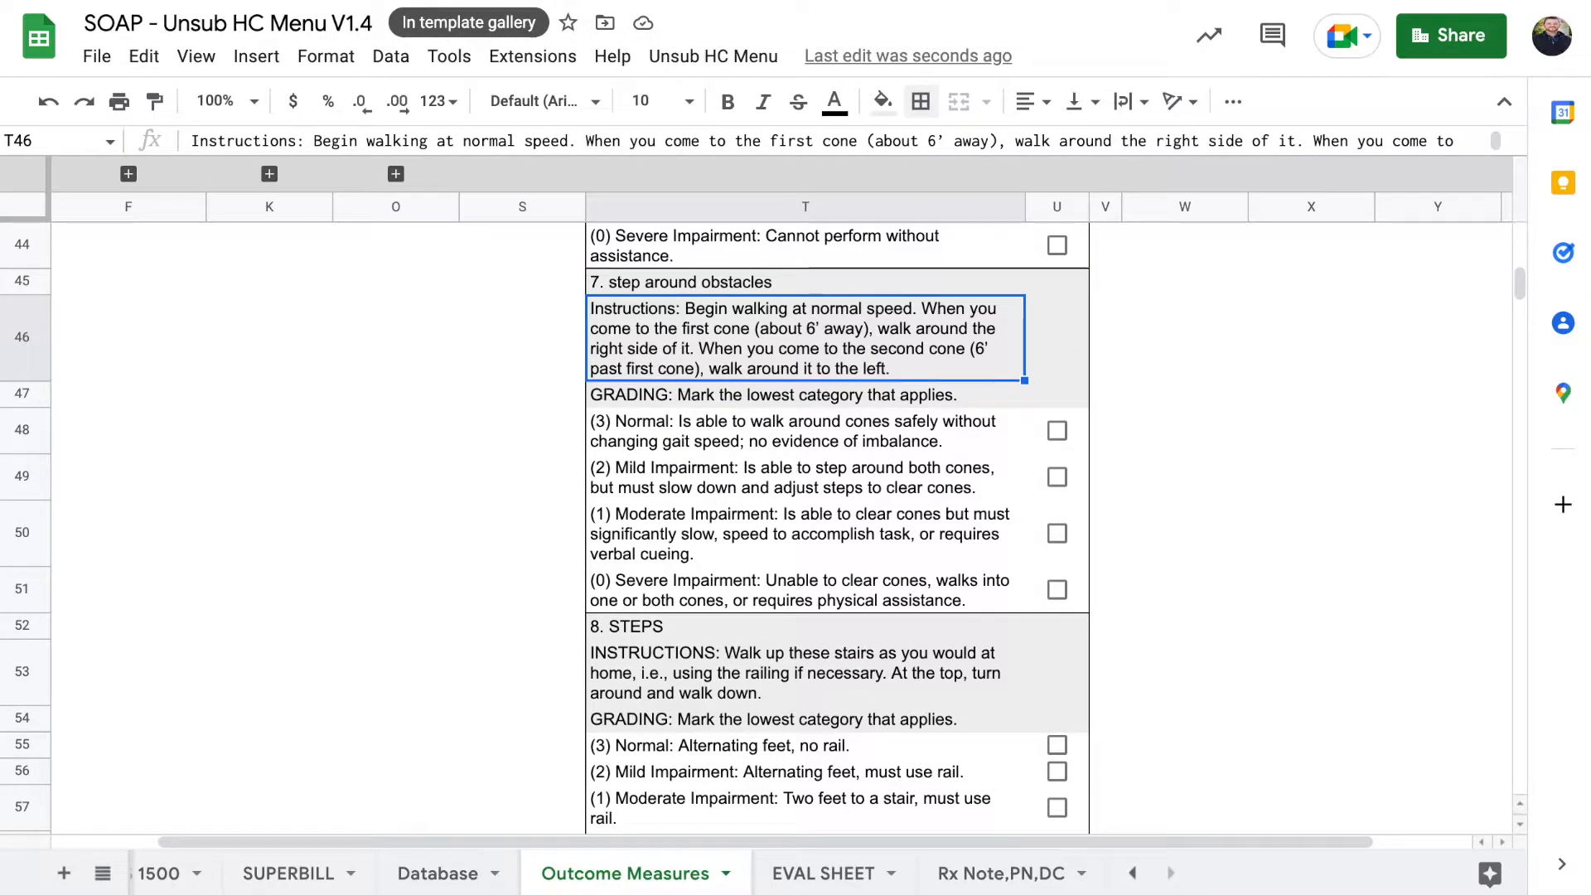
key(shift+Right)
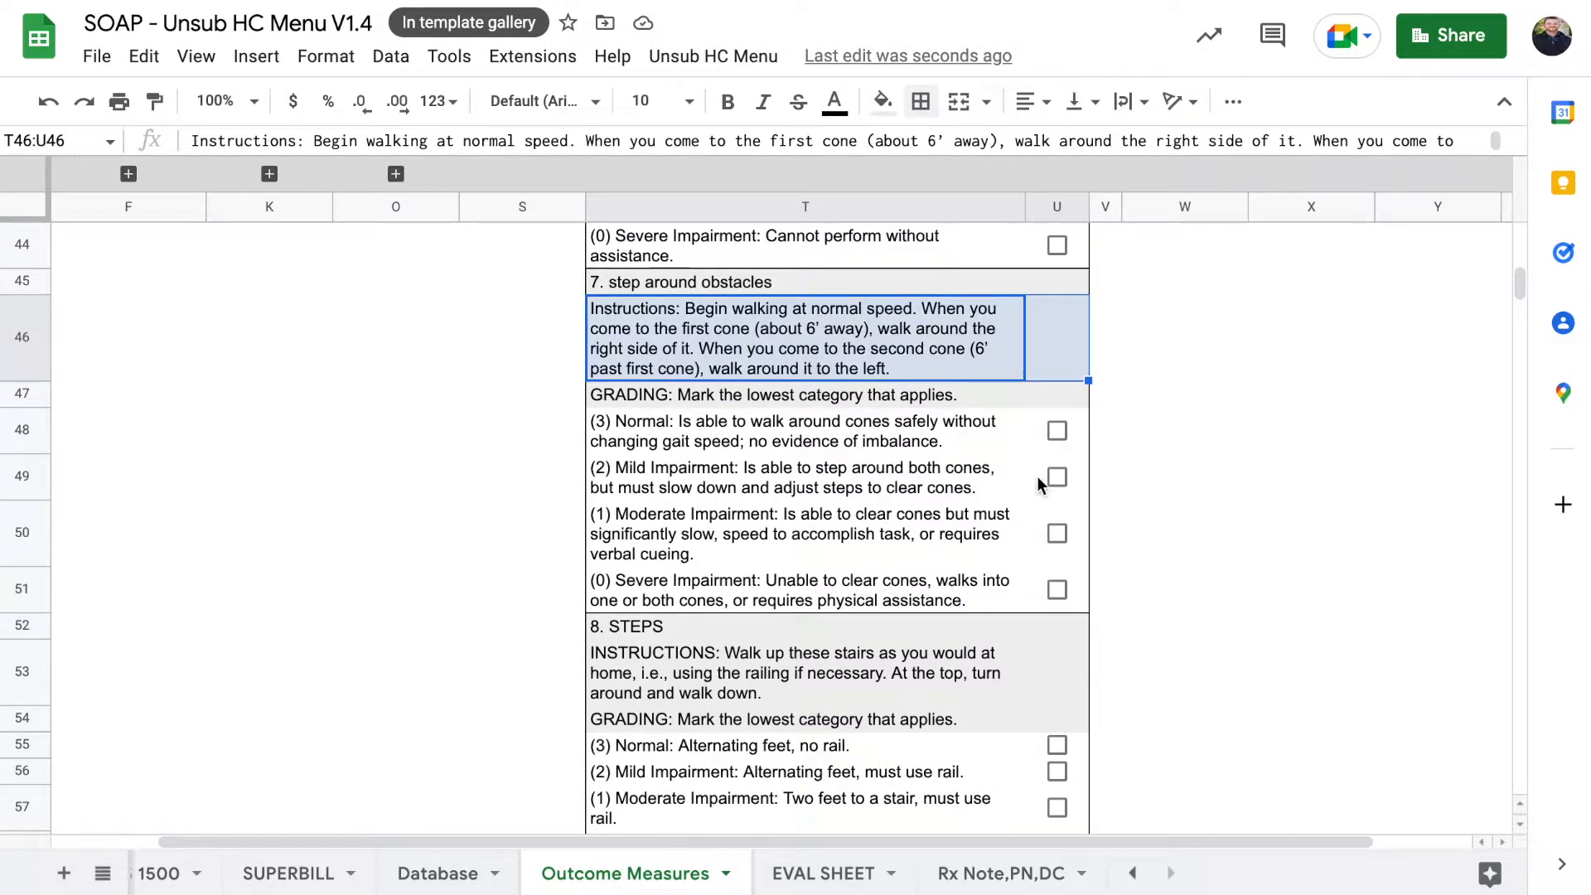
click(961, 107)
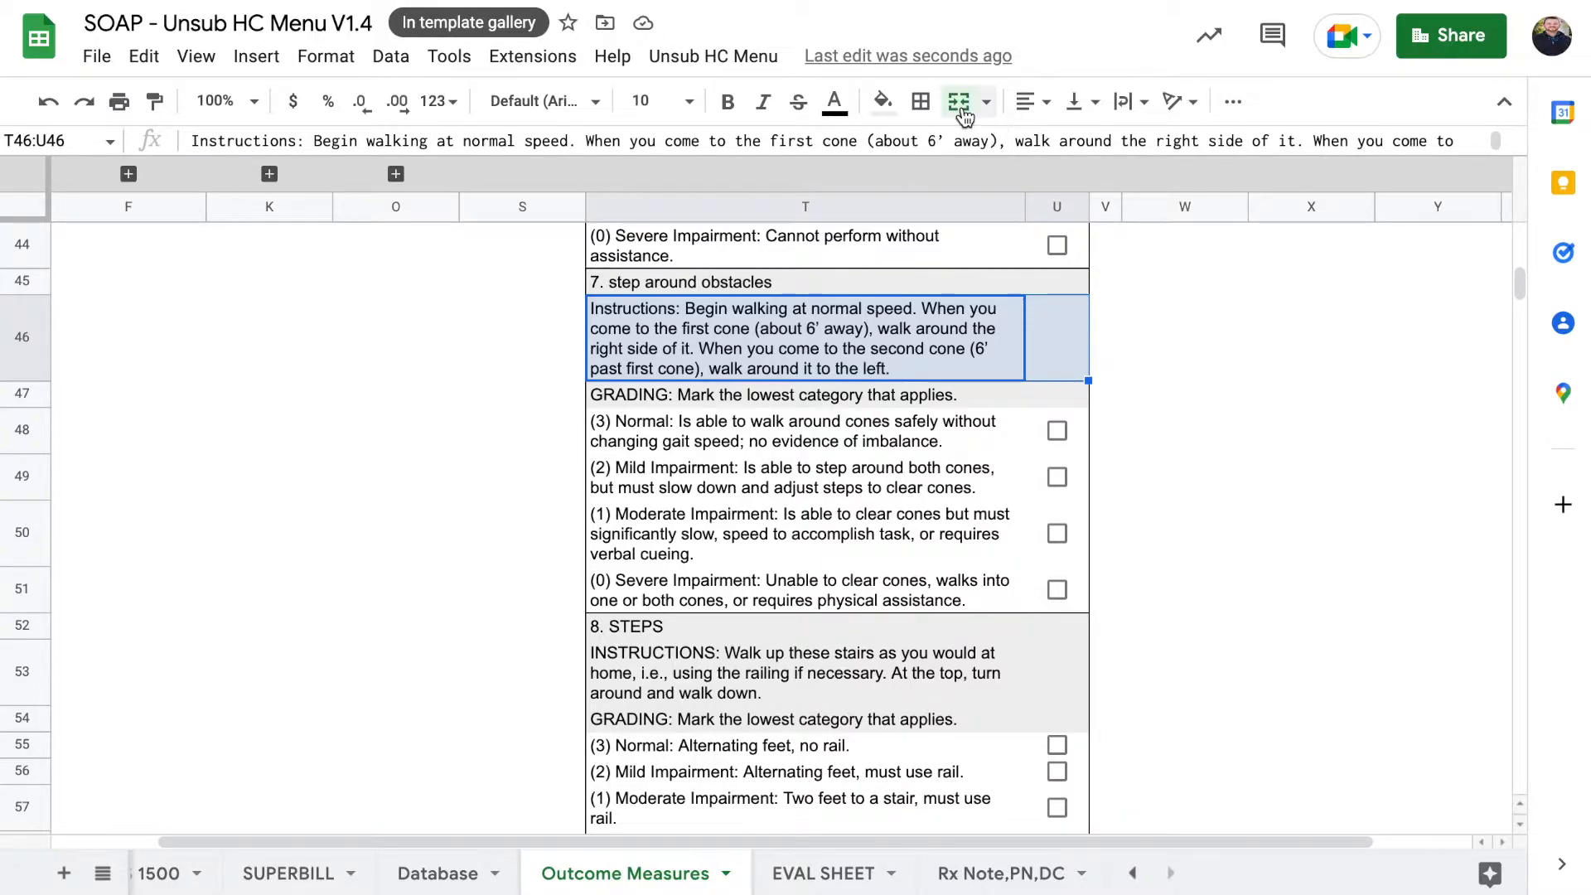
click(877, 387)
click(957, 320)
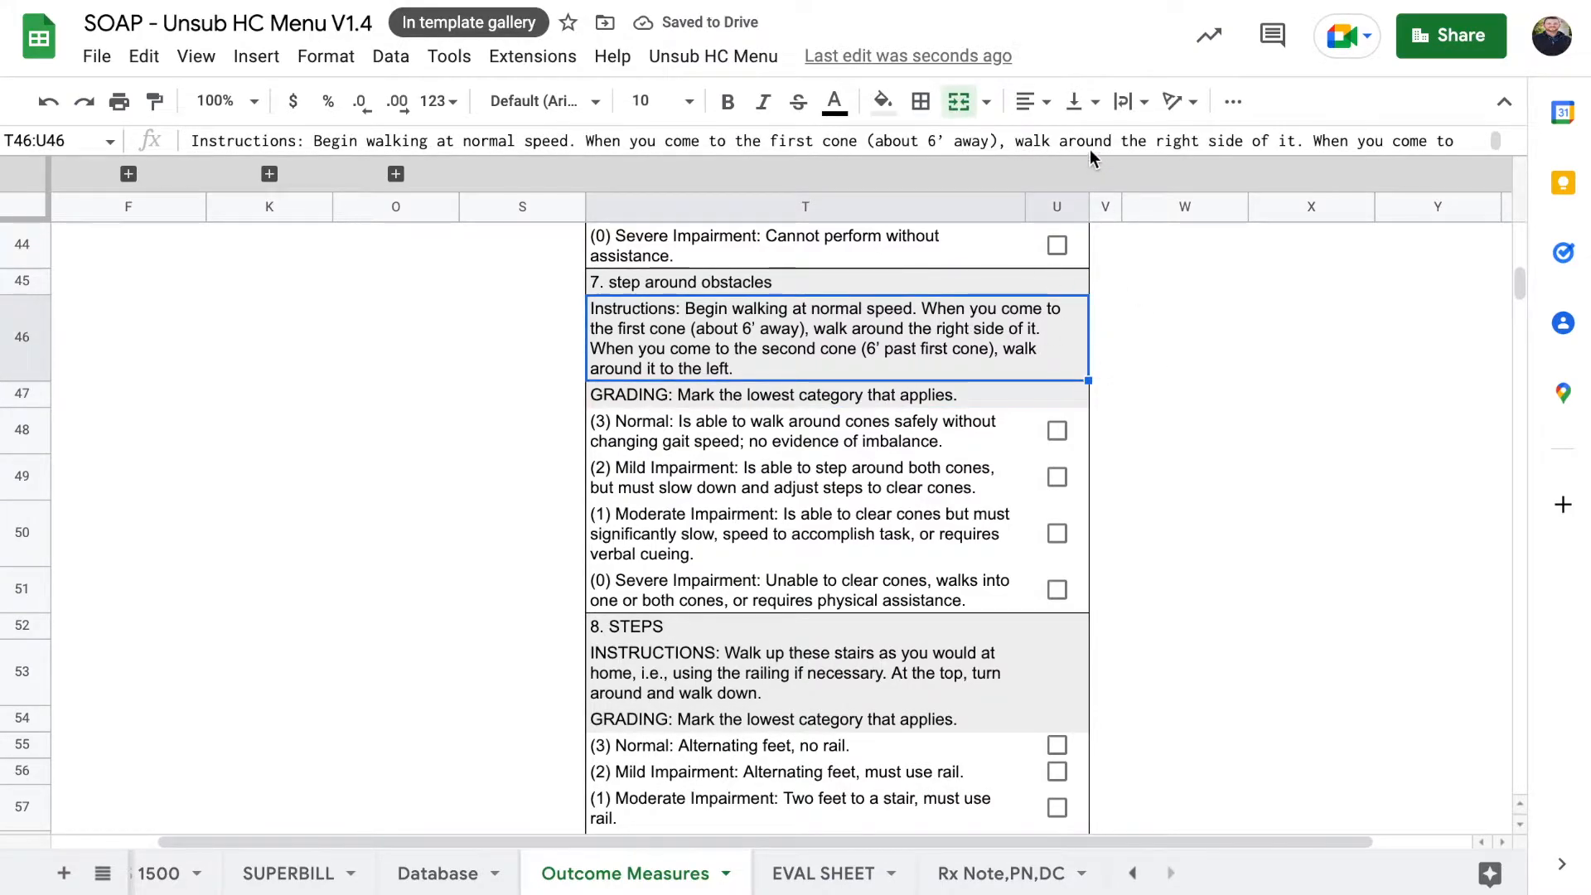
Step: Try overflow text wrapping on the merged instructions cell T46:U46, and set it back to wrap
click(1123, 104)
click(1126, 147)
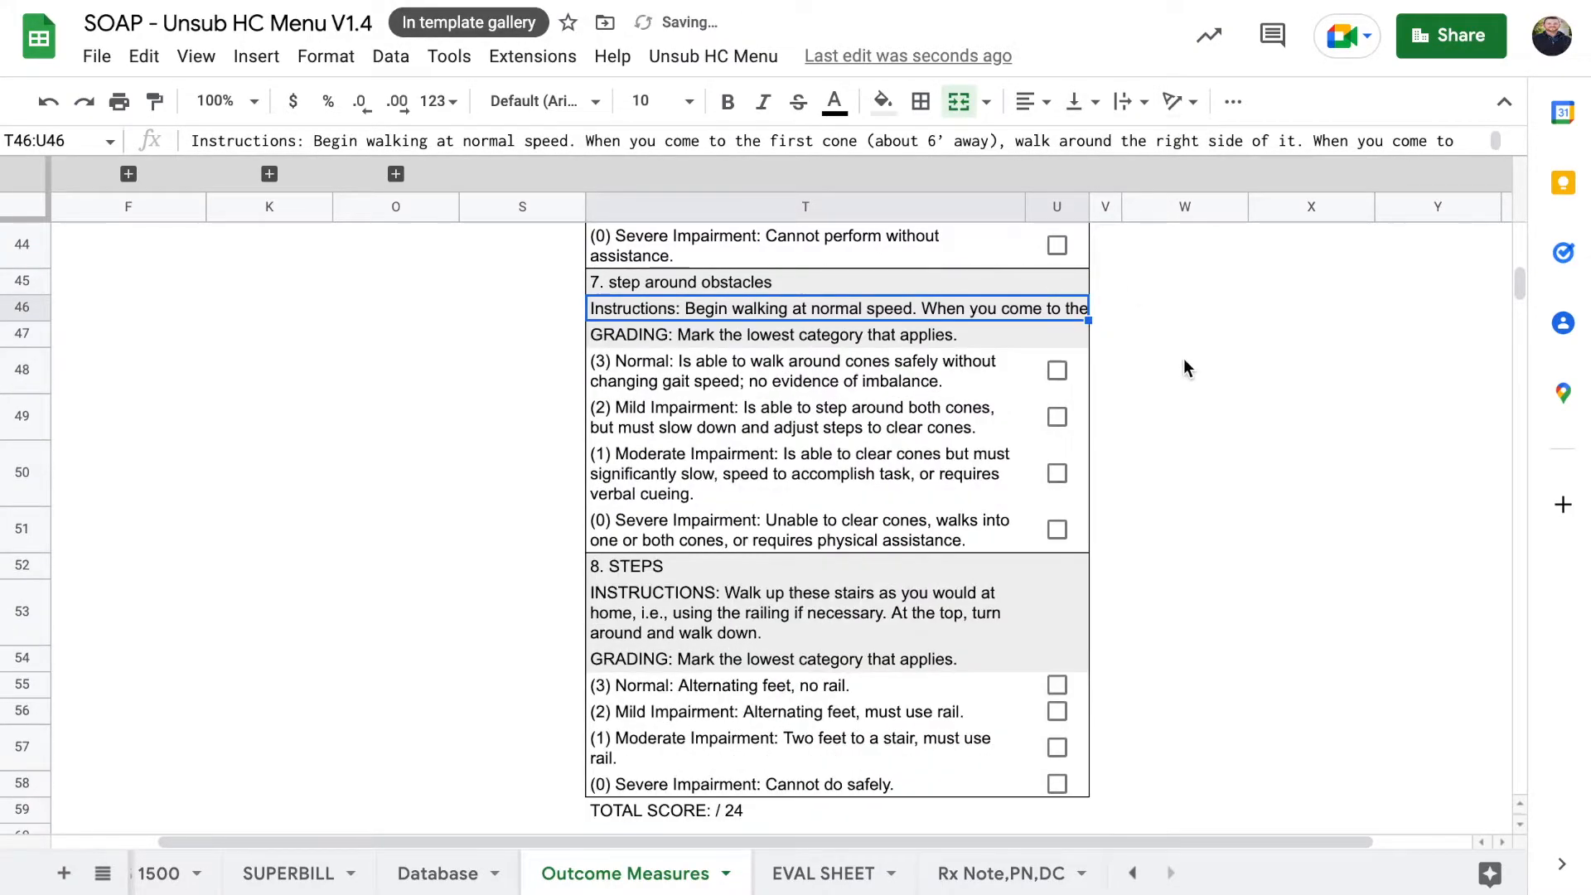
click(1185, 371)
click(1007, 311)
click(1118, 107)
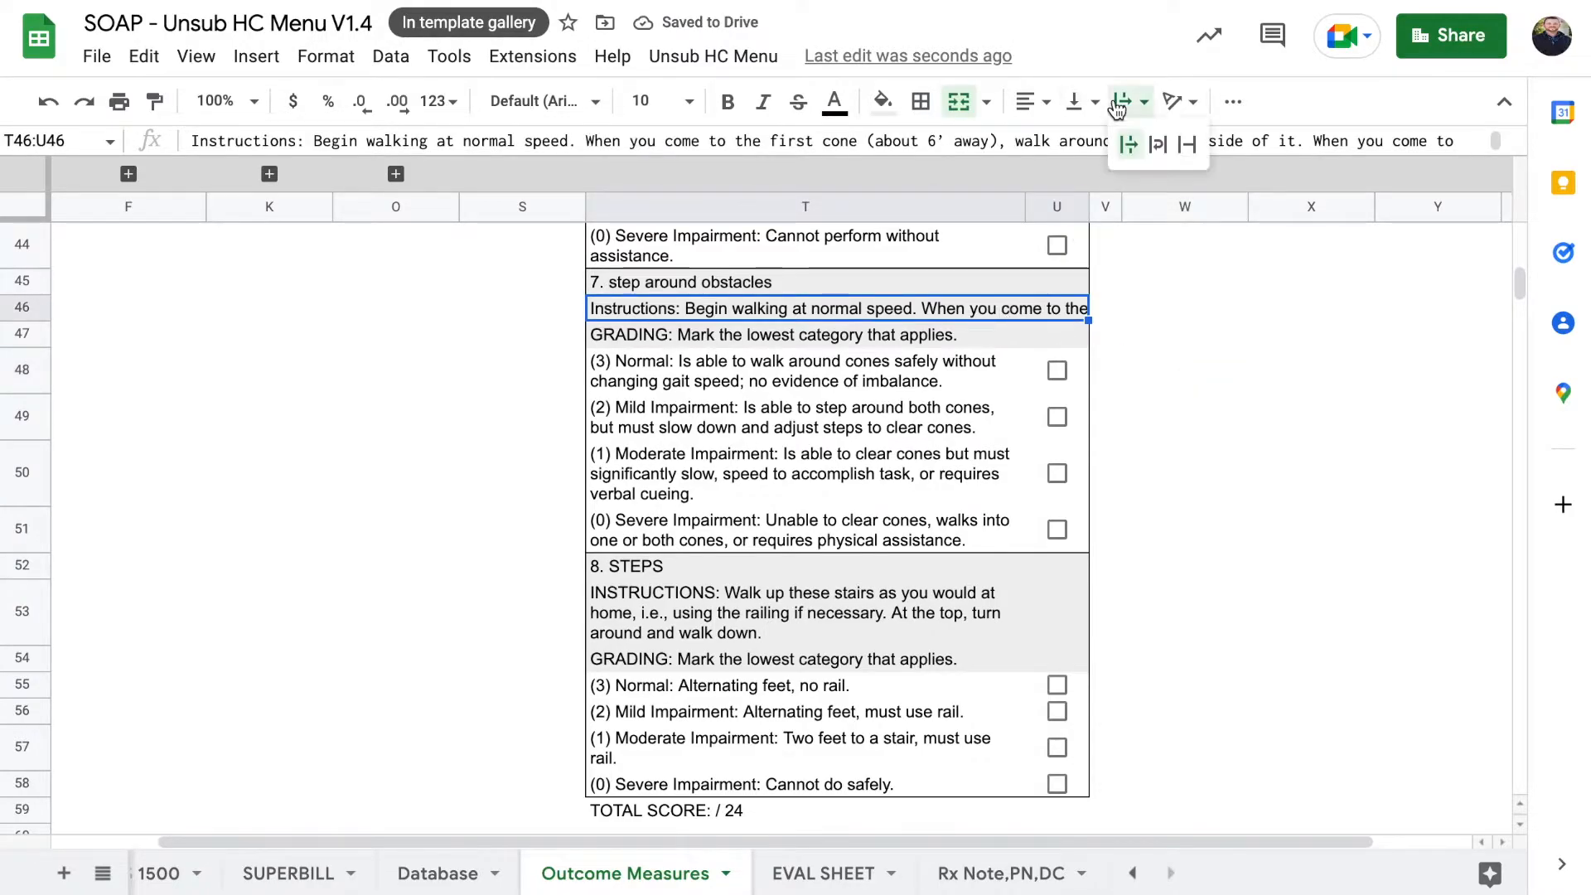
click(1169, 156)
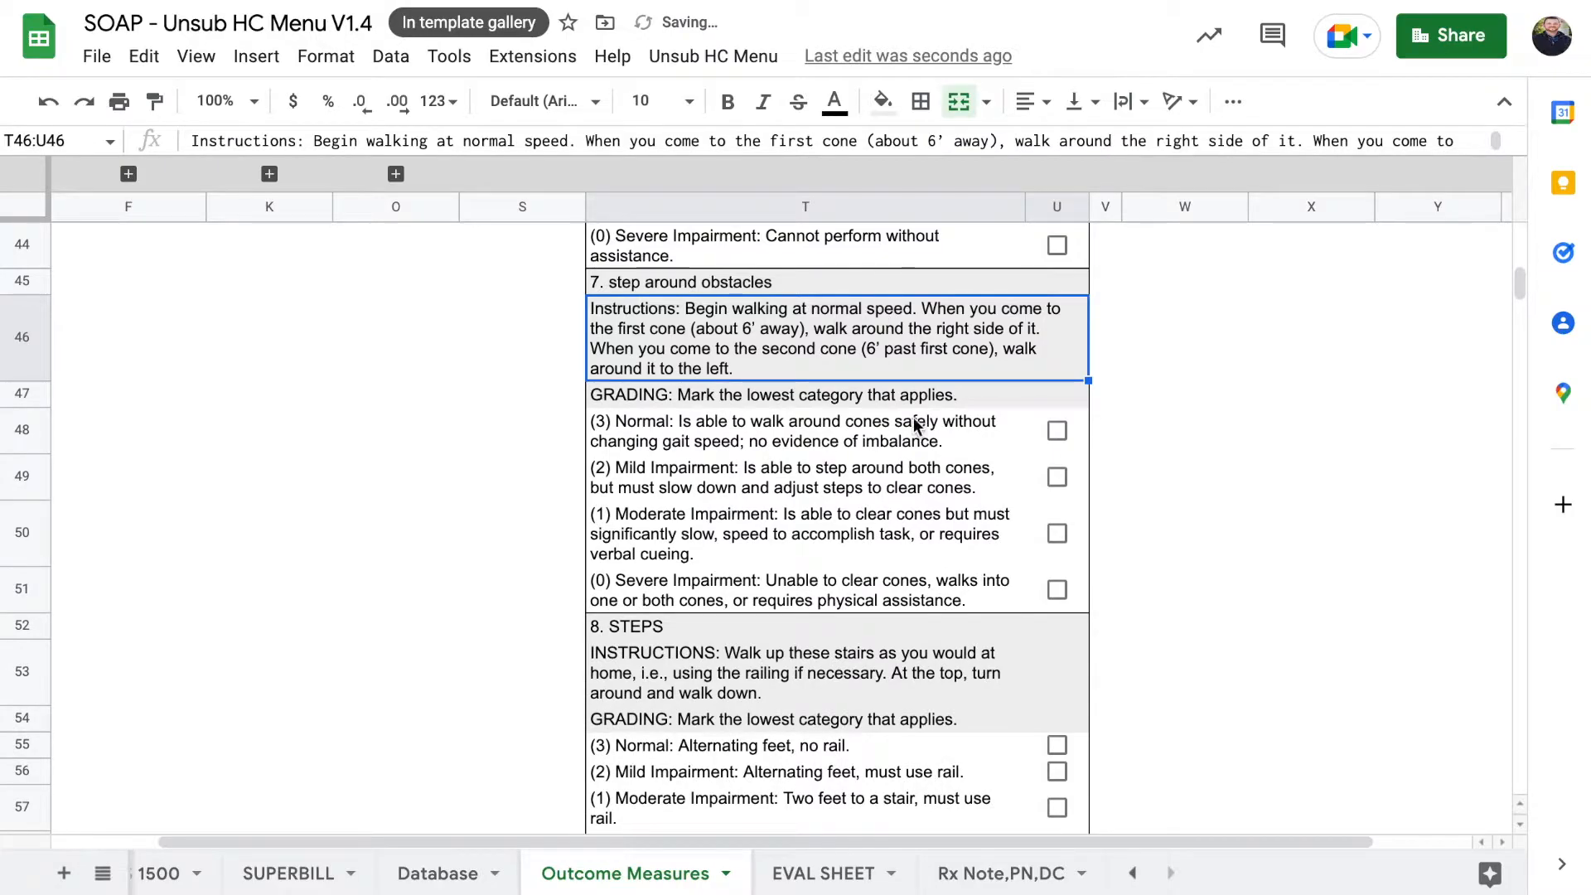
click(1128, 378)
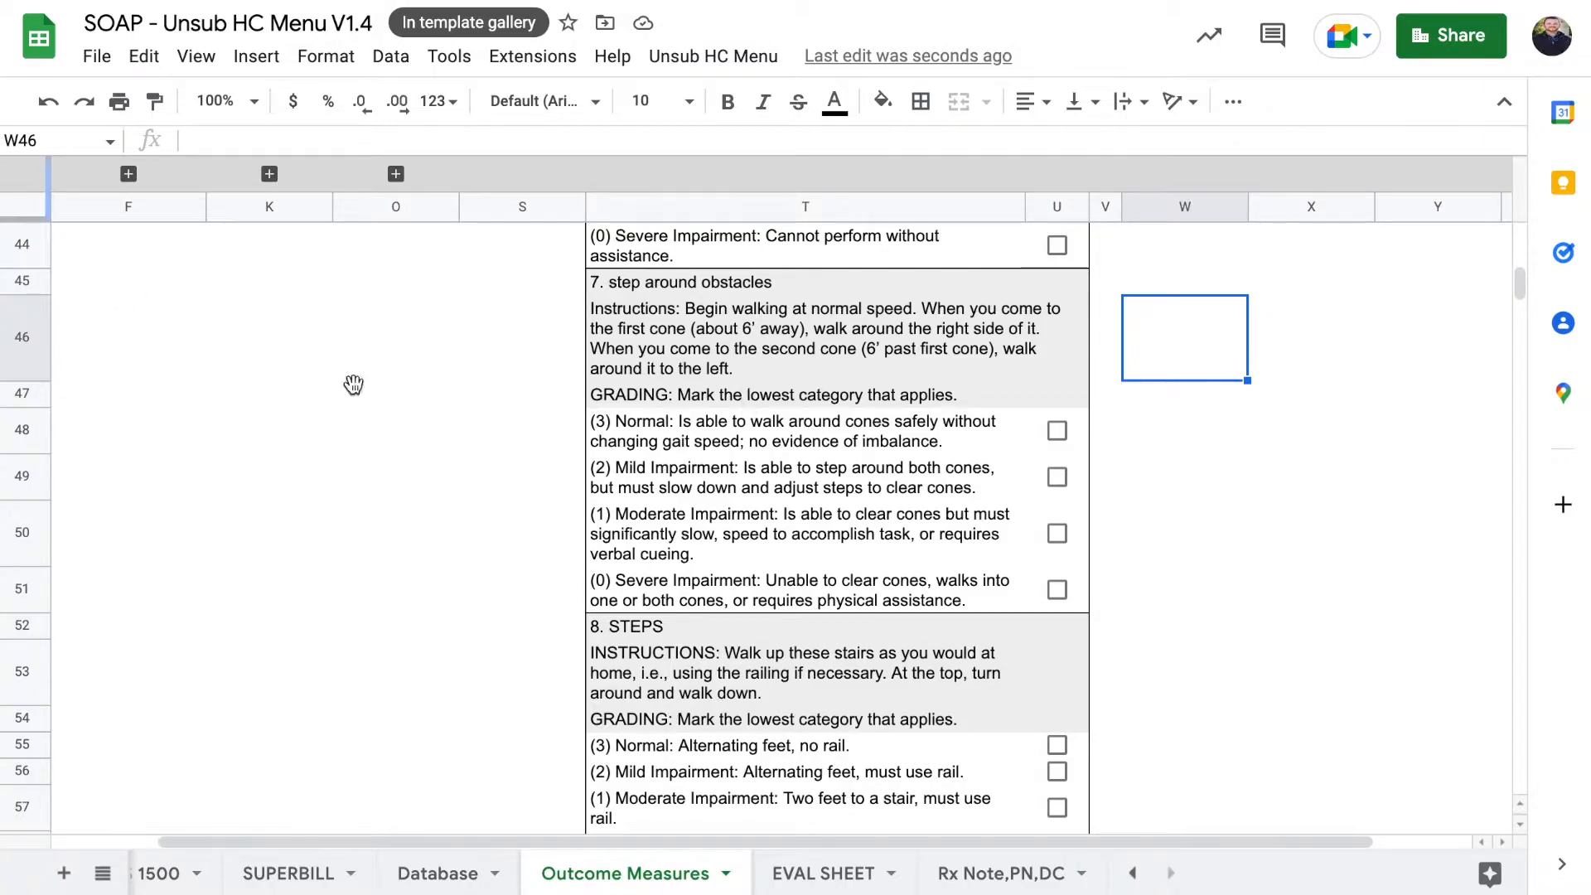
Step: Merge the section 8 instructions cell T53 with U53
scroll(696, 497, down, 1)
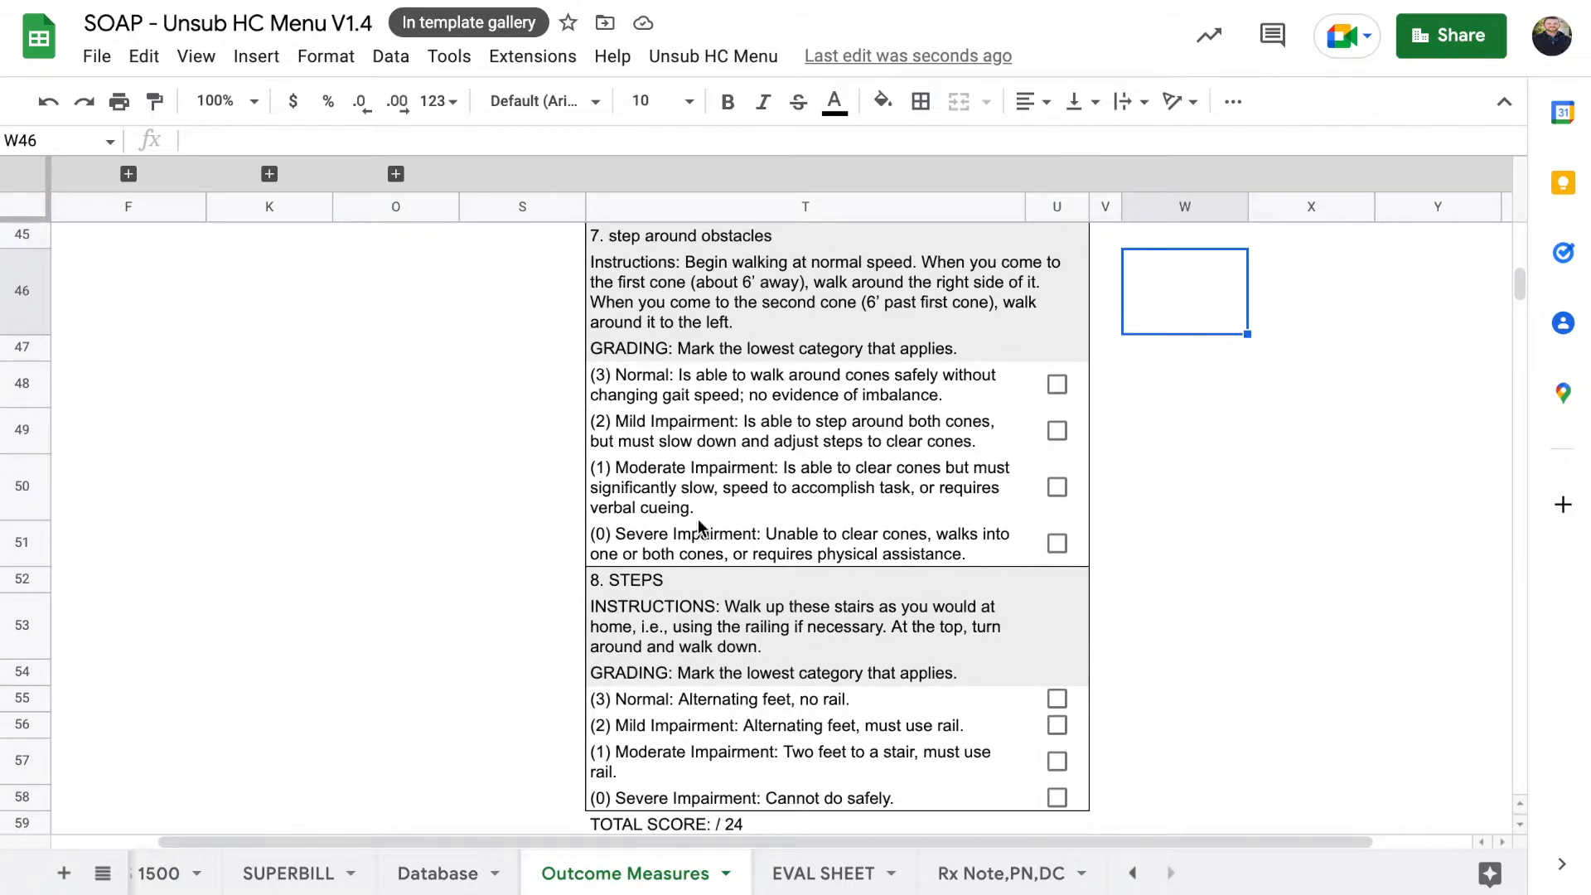
click(710, 612)
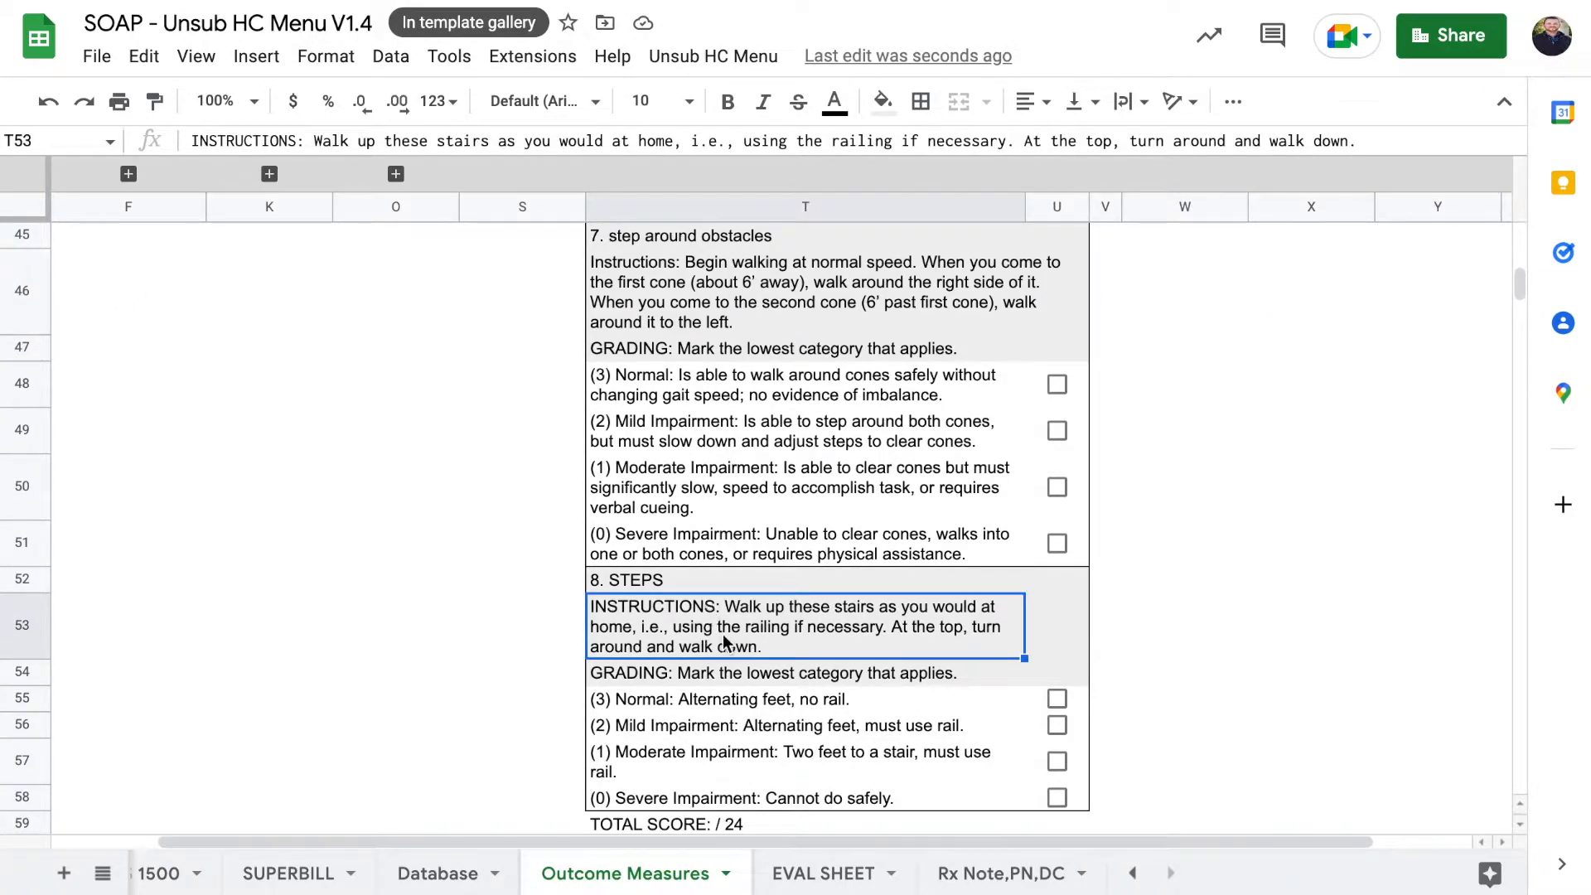
shift+click(1053, 634)
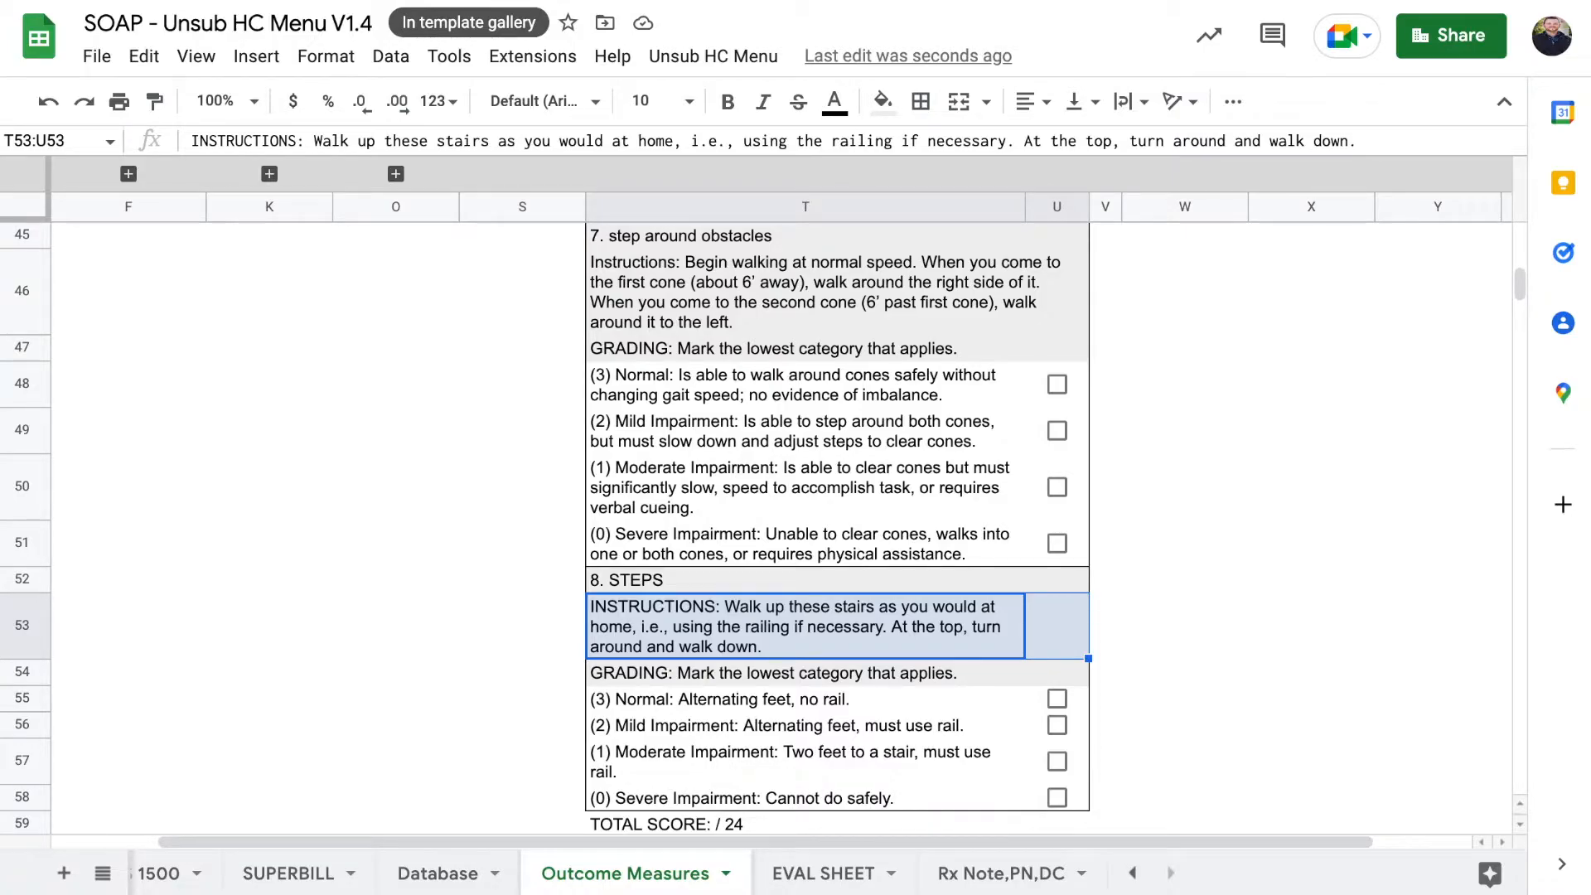
click(326, 56)
key(m)
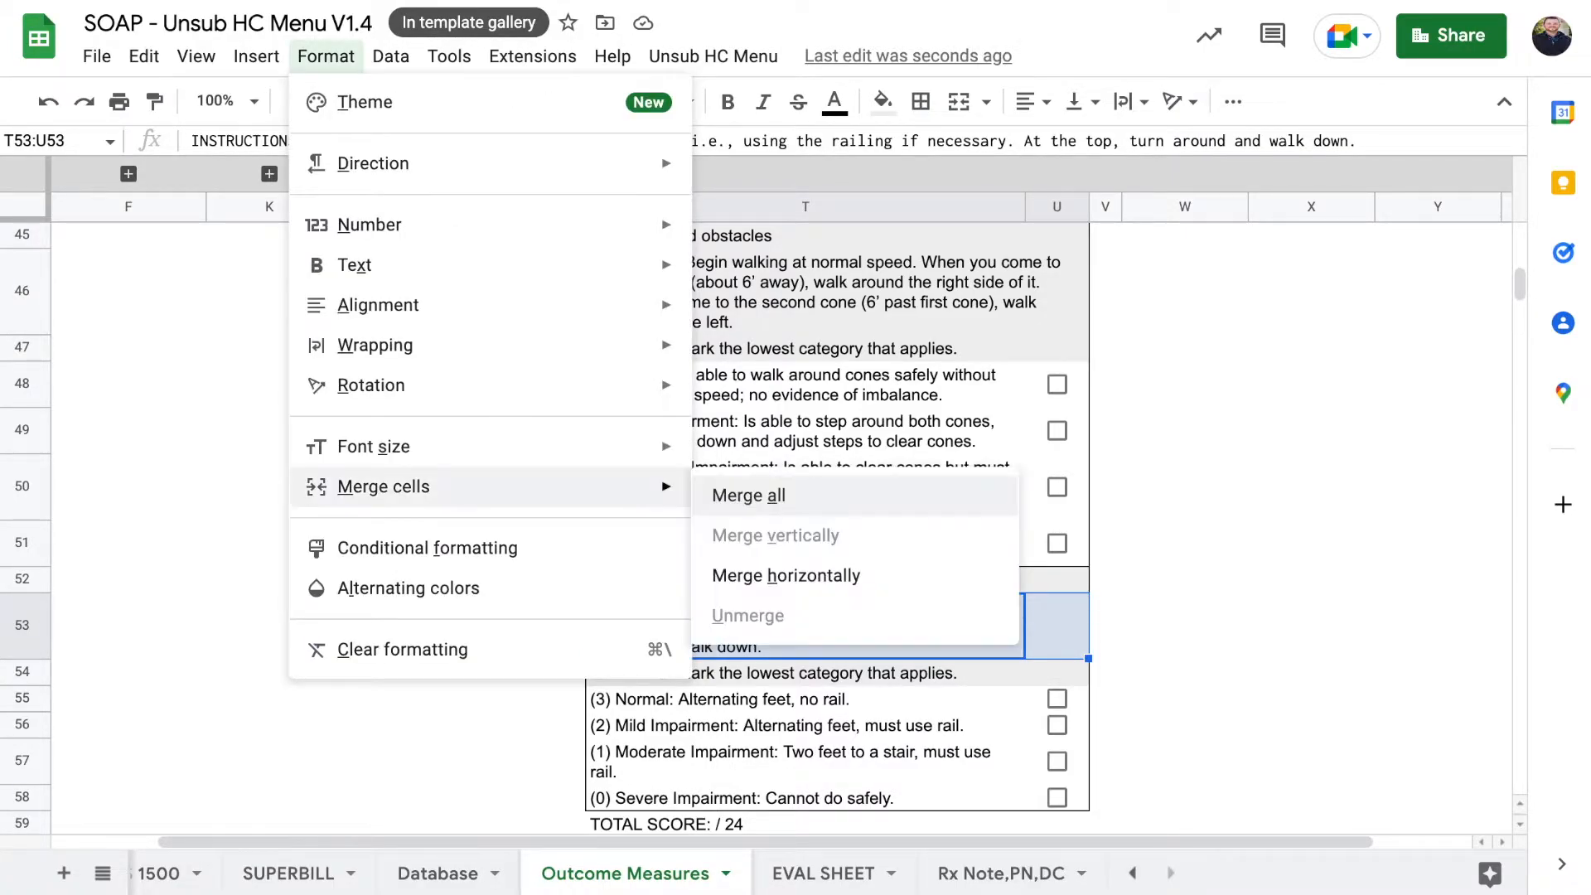
key(a)
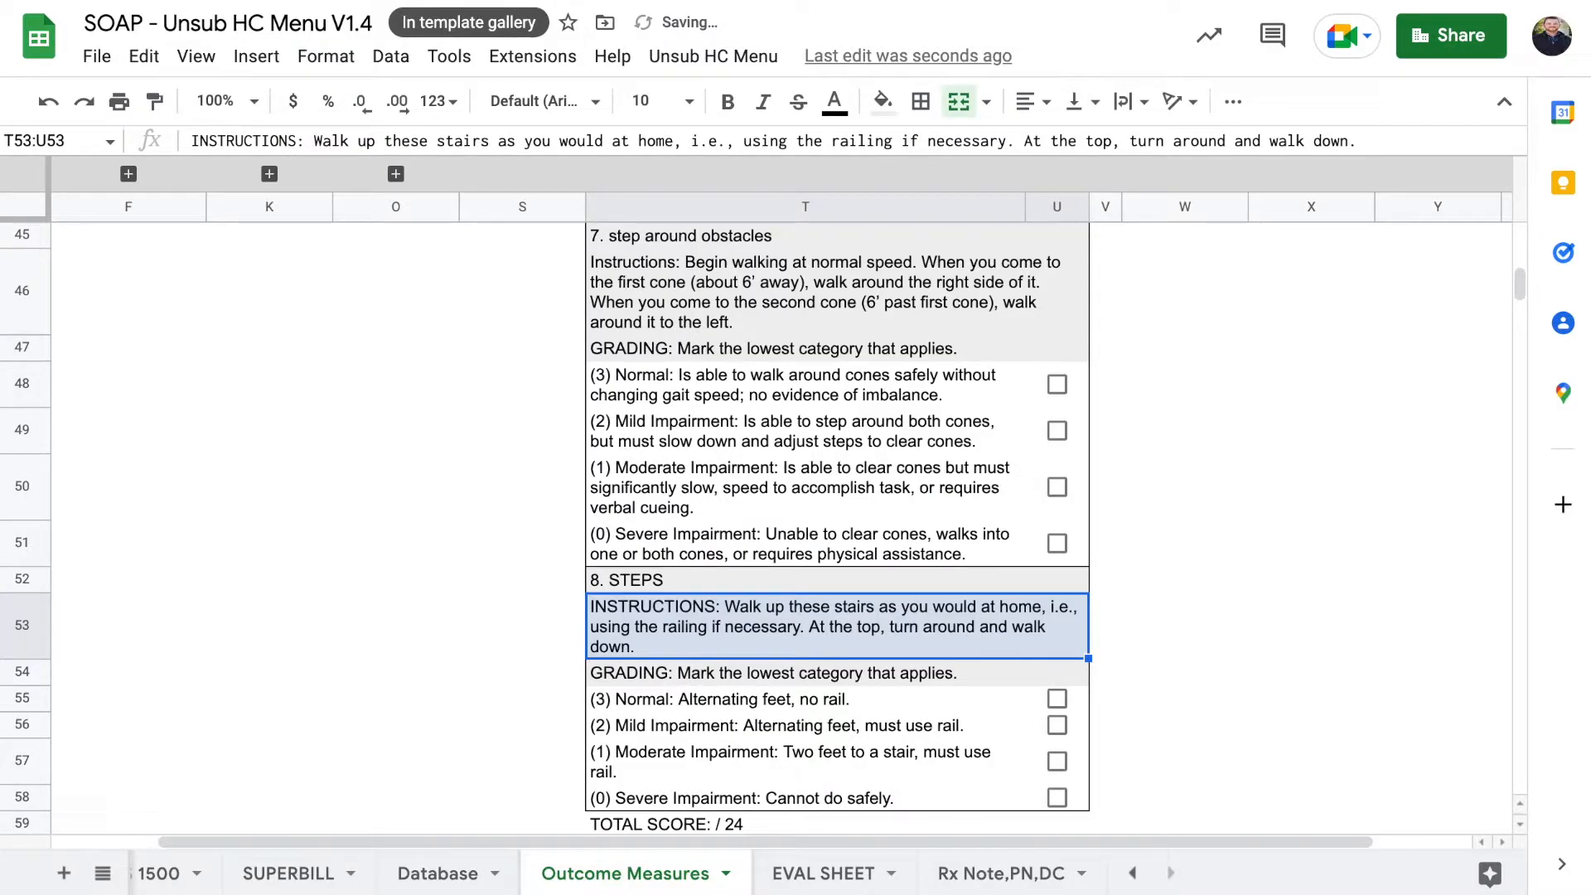
click(1156, 644)
click(1055, 623)
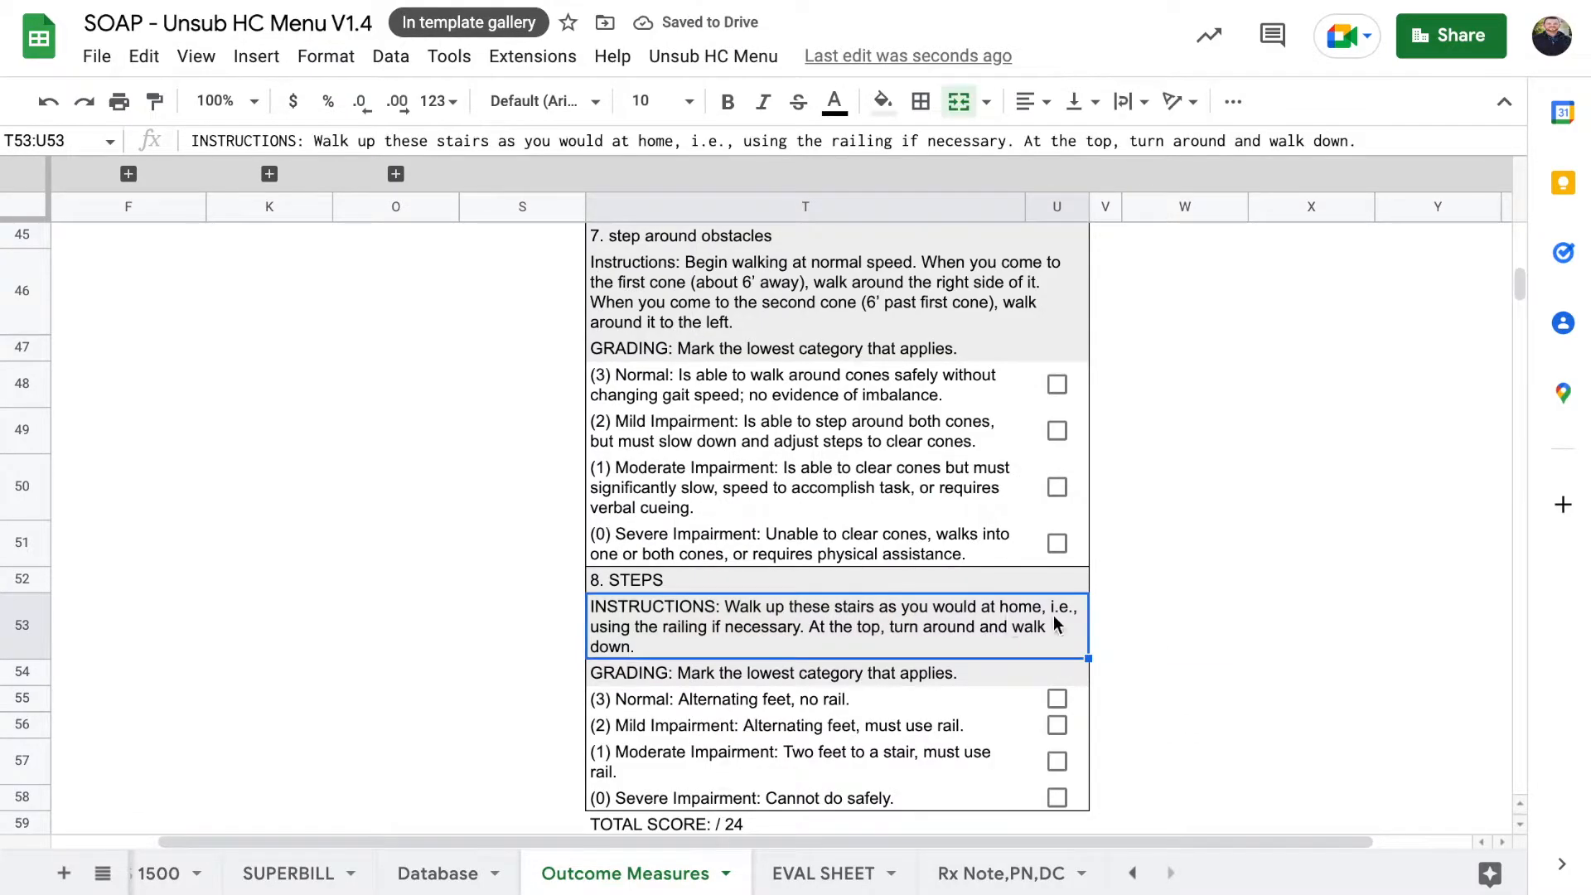
Step: Tick all four section 7 checkboxes, U48 to U51, to test their scores
scroll(1101, 608, down, 2)
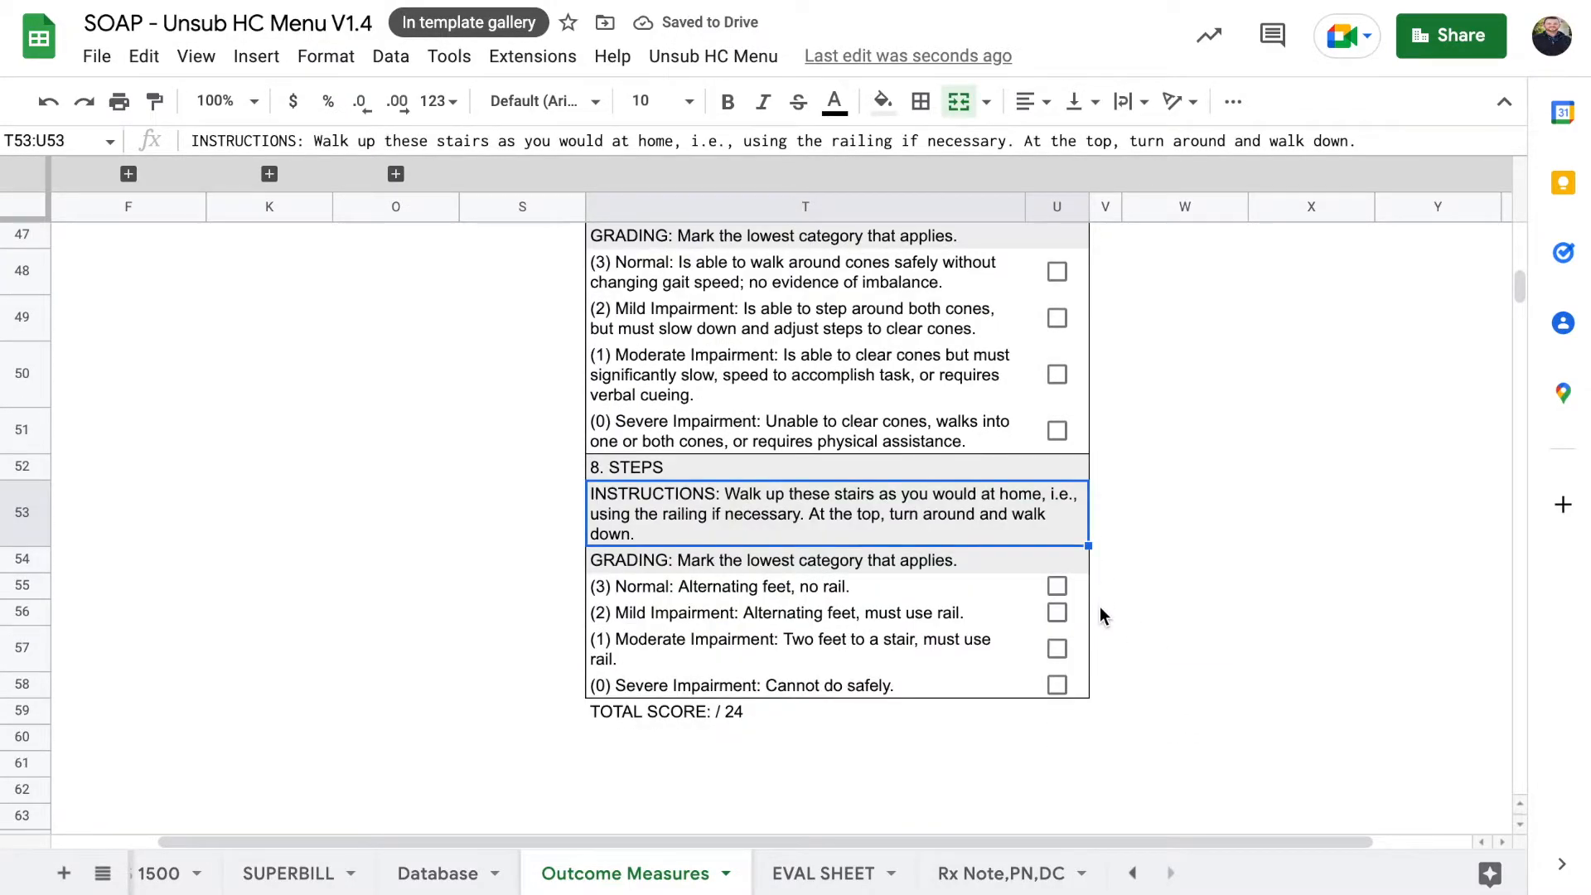
click(1141, 431)
click(1057, 430)
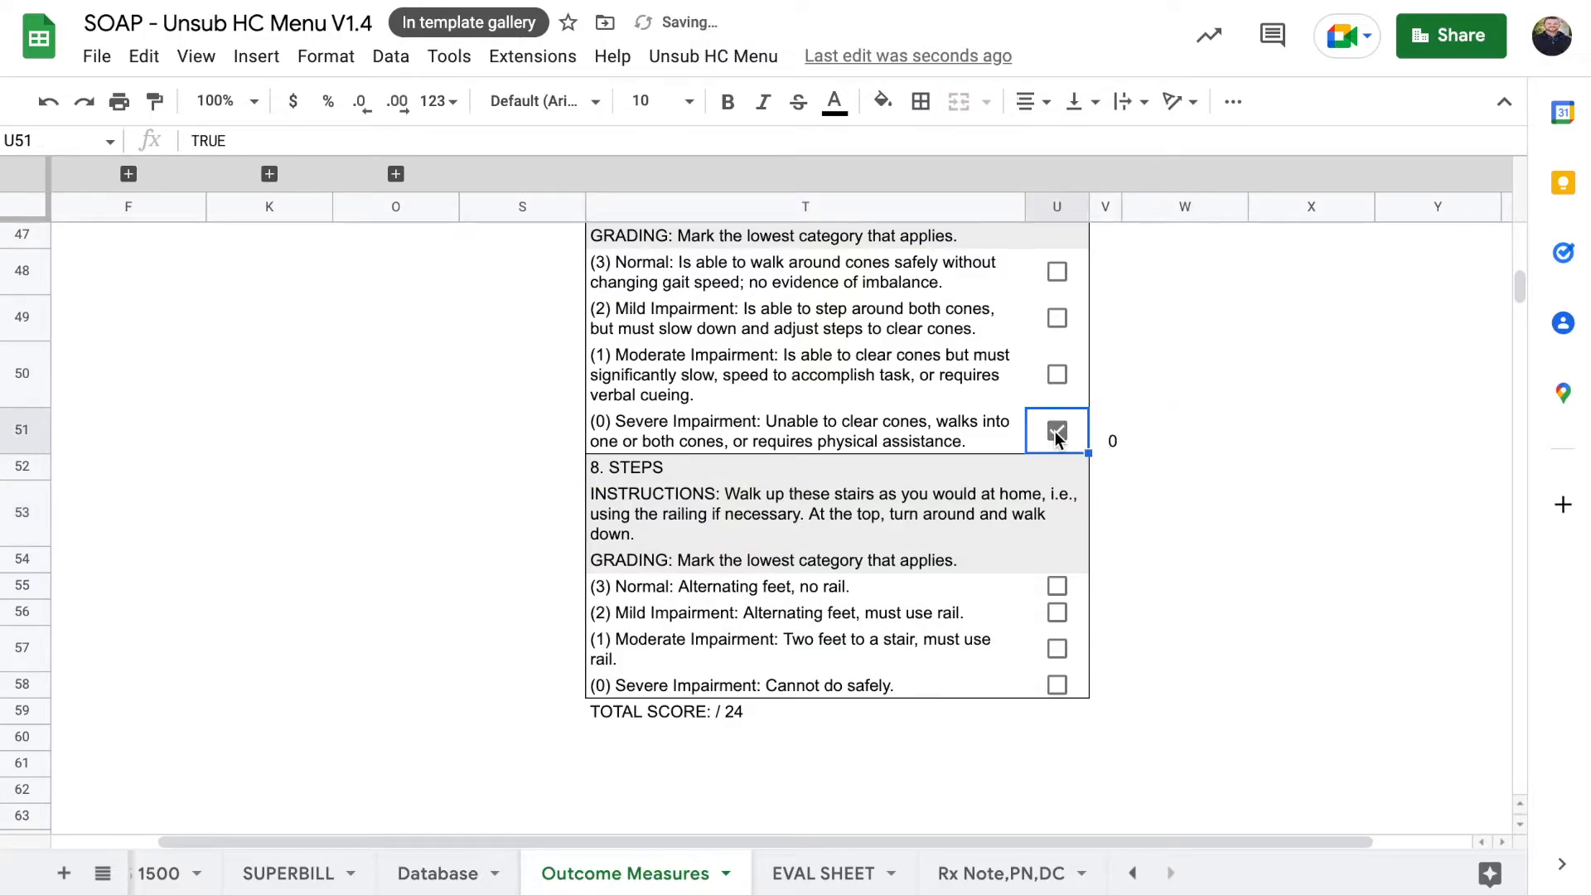
click(1057, 374)
click(1057, 318)
click(1056, 273)
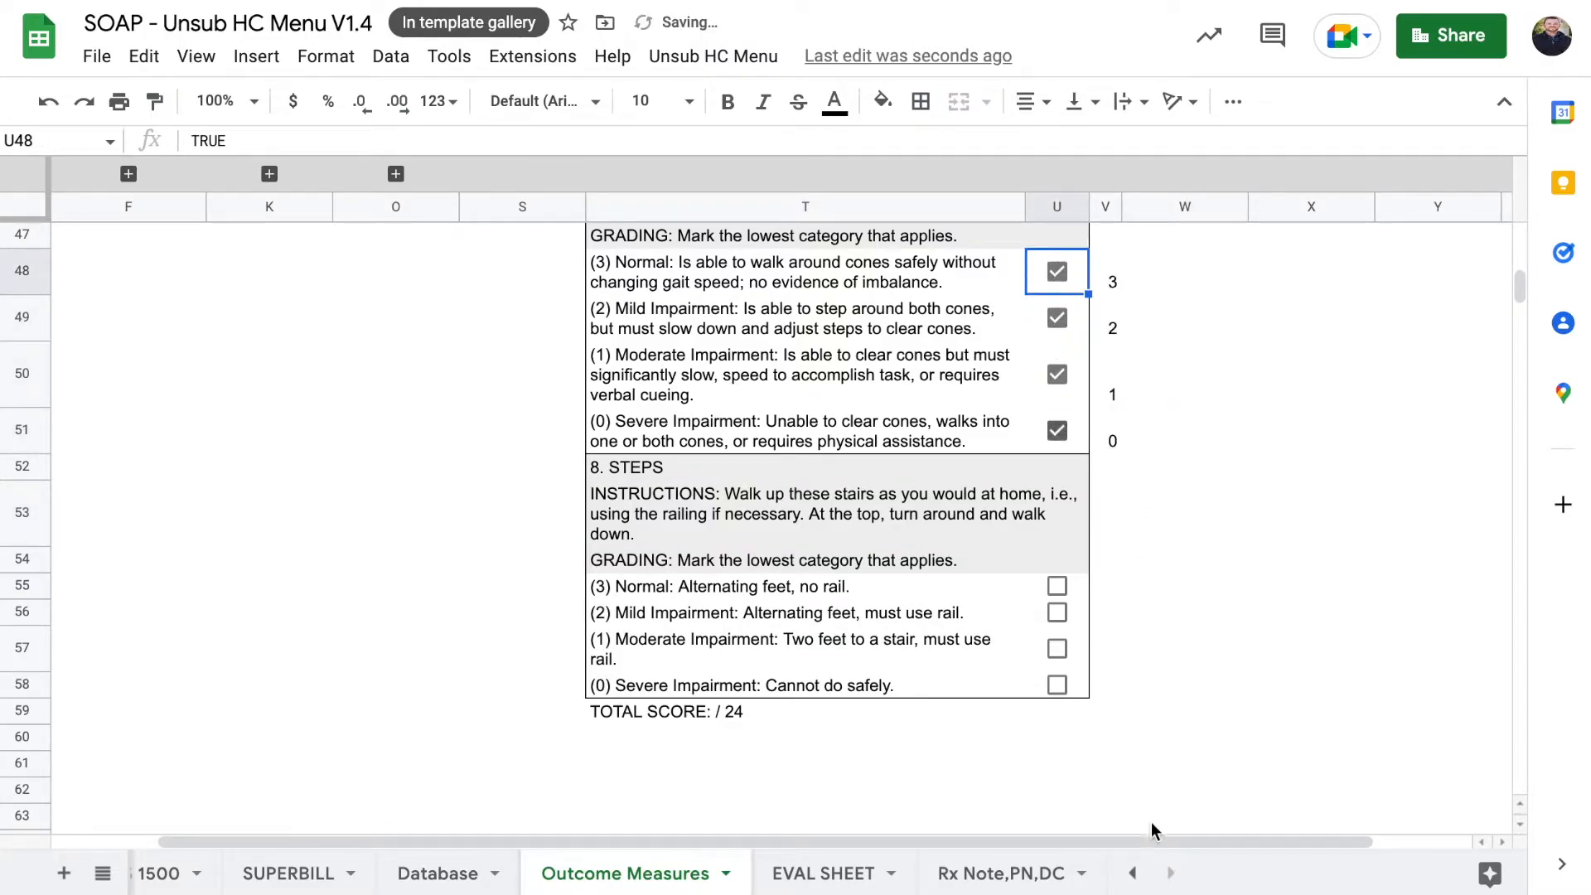
Step: Enter the formula =sum(V4:V58) in V59, beside the total score row, to add up the item scores
click(678, 718)
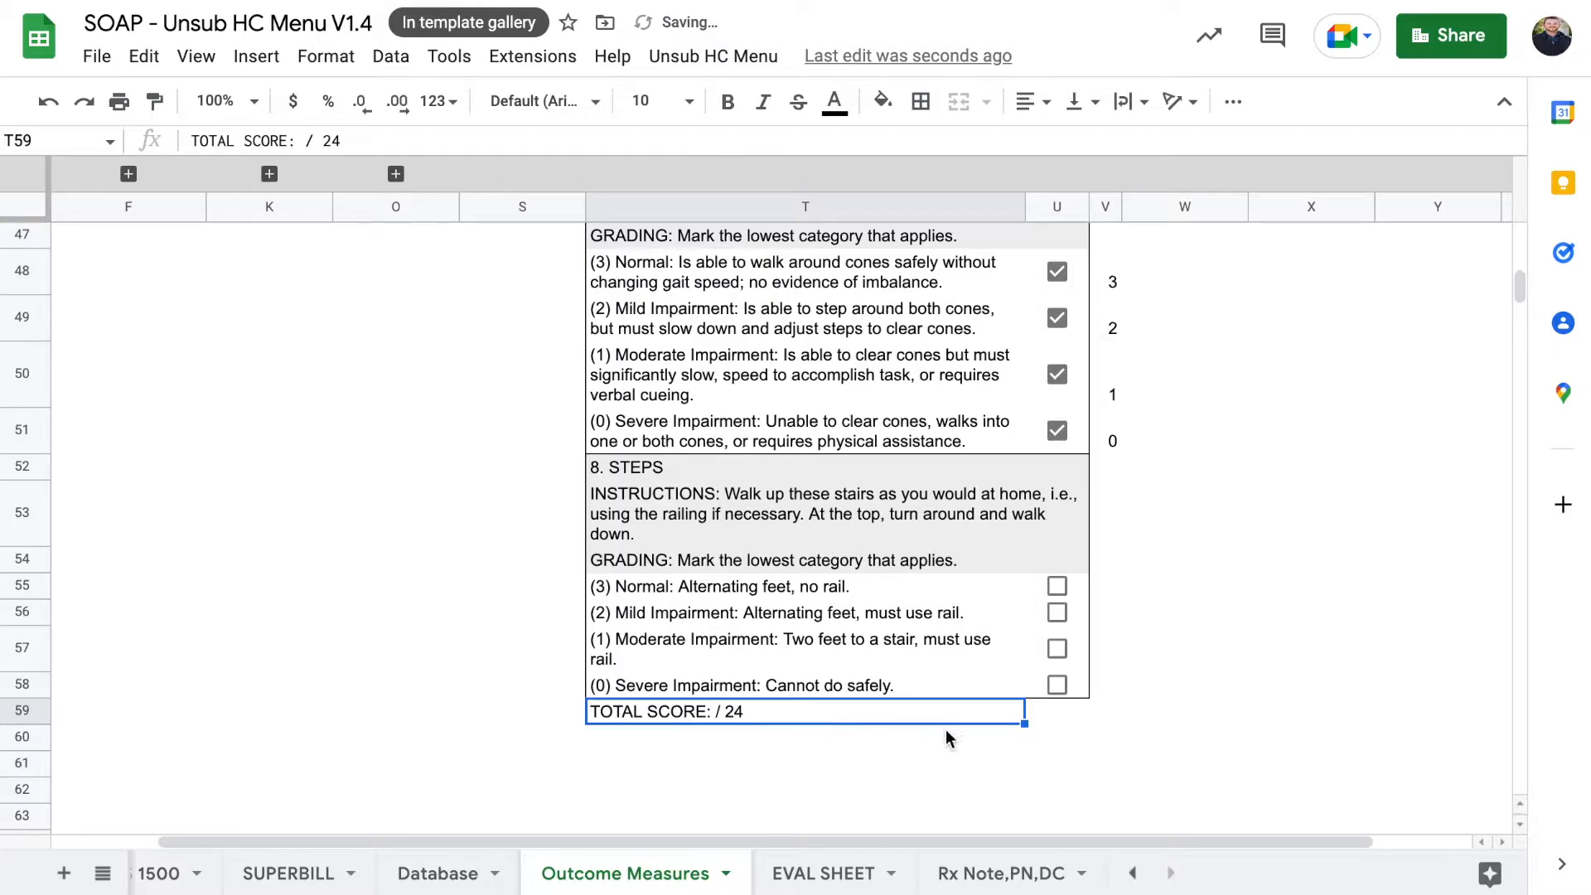
click(1151, 713)
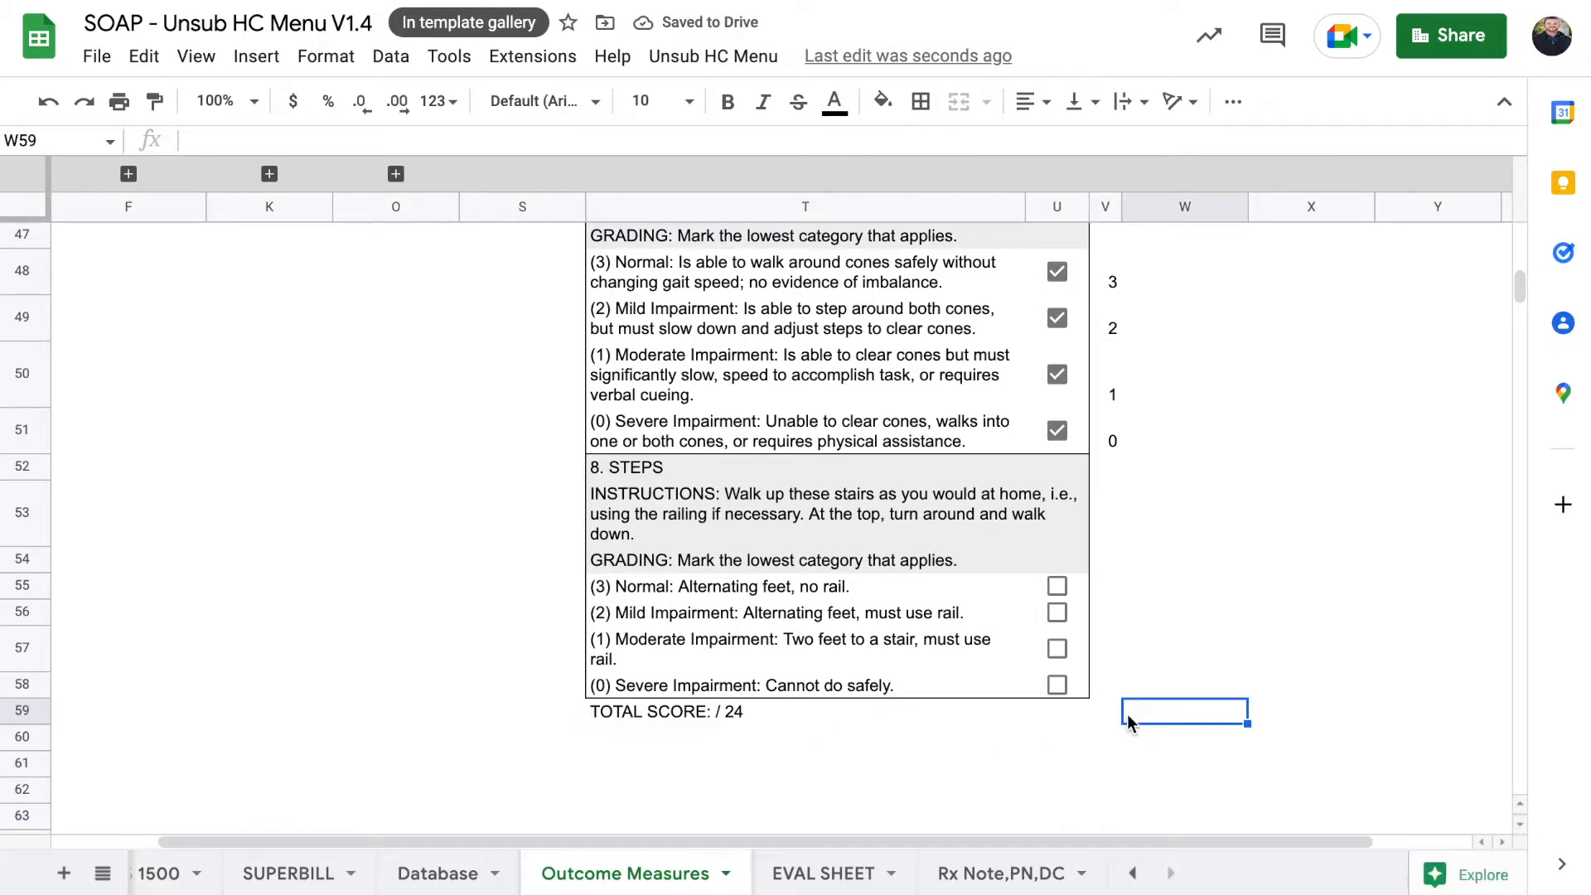
click(1114, 716)
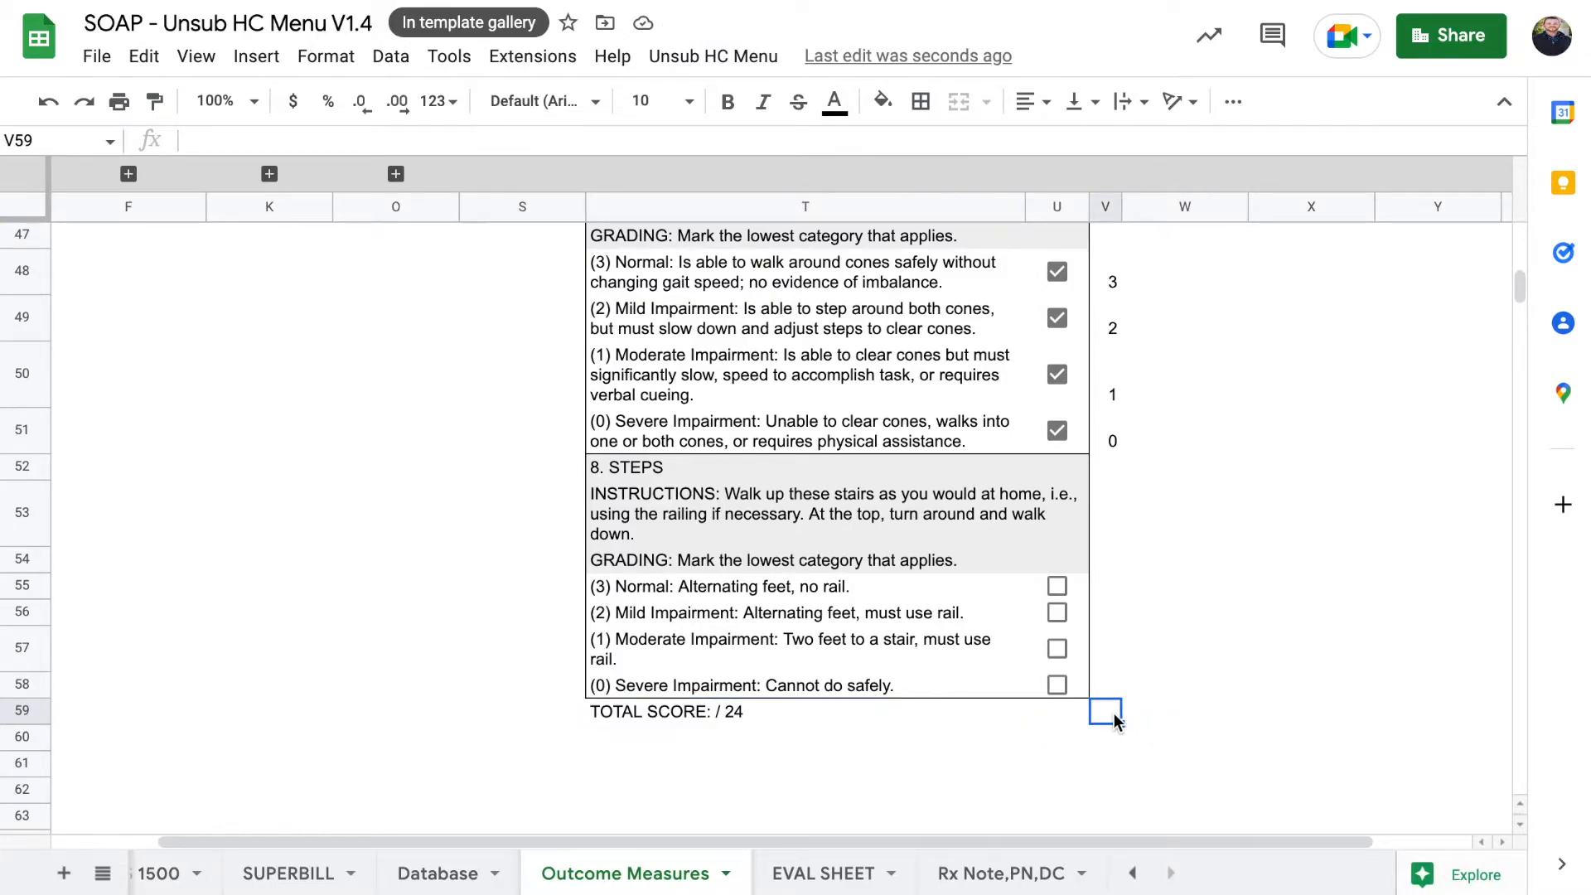
text(=)
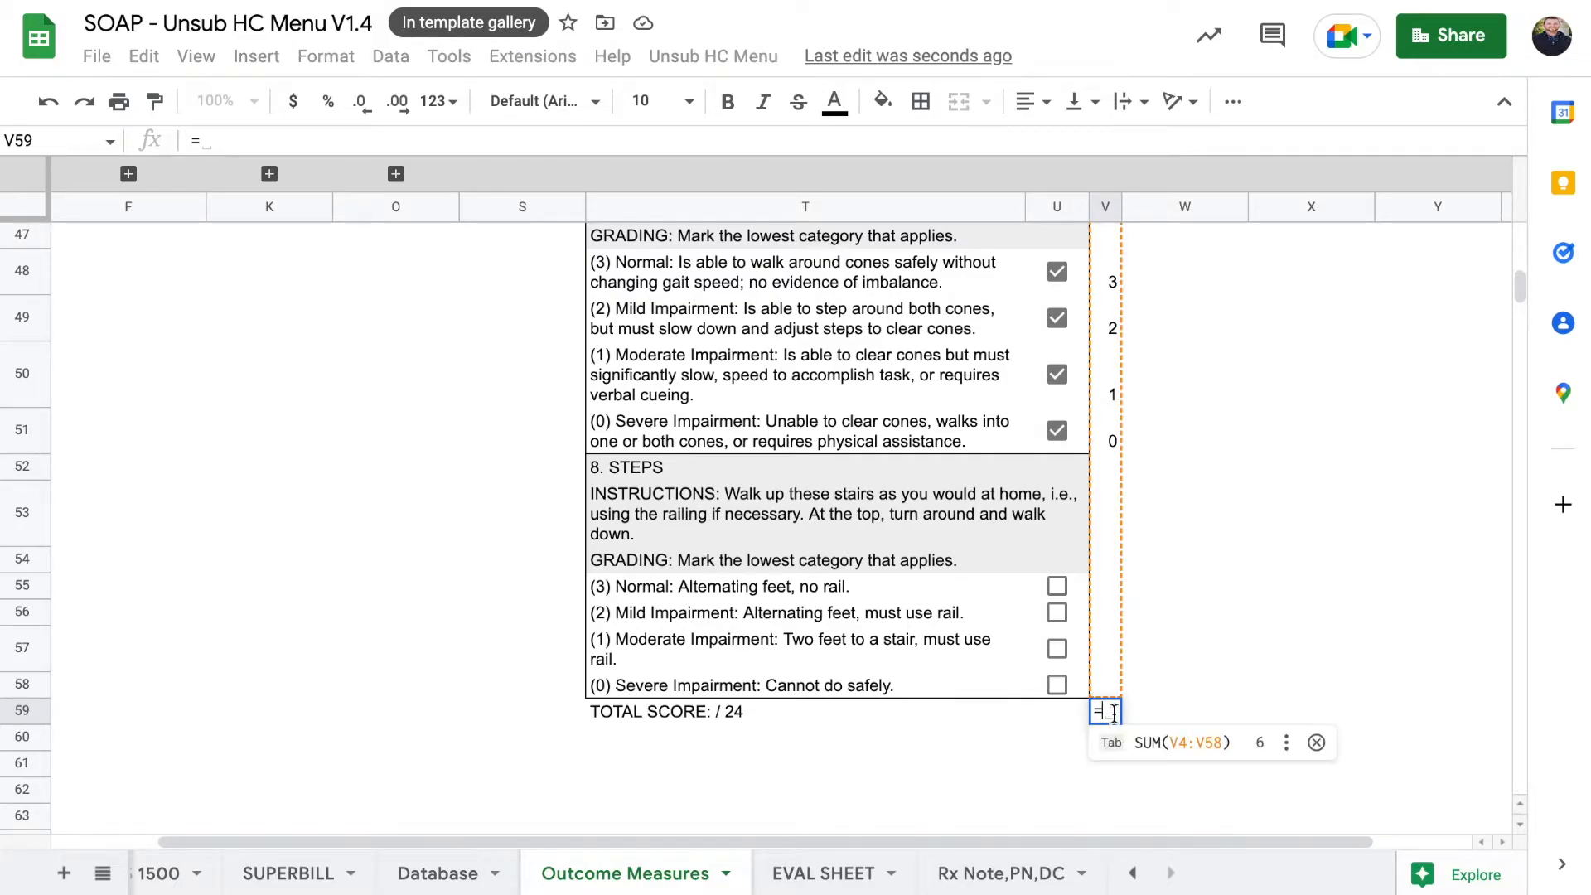
text(sum()
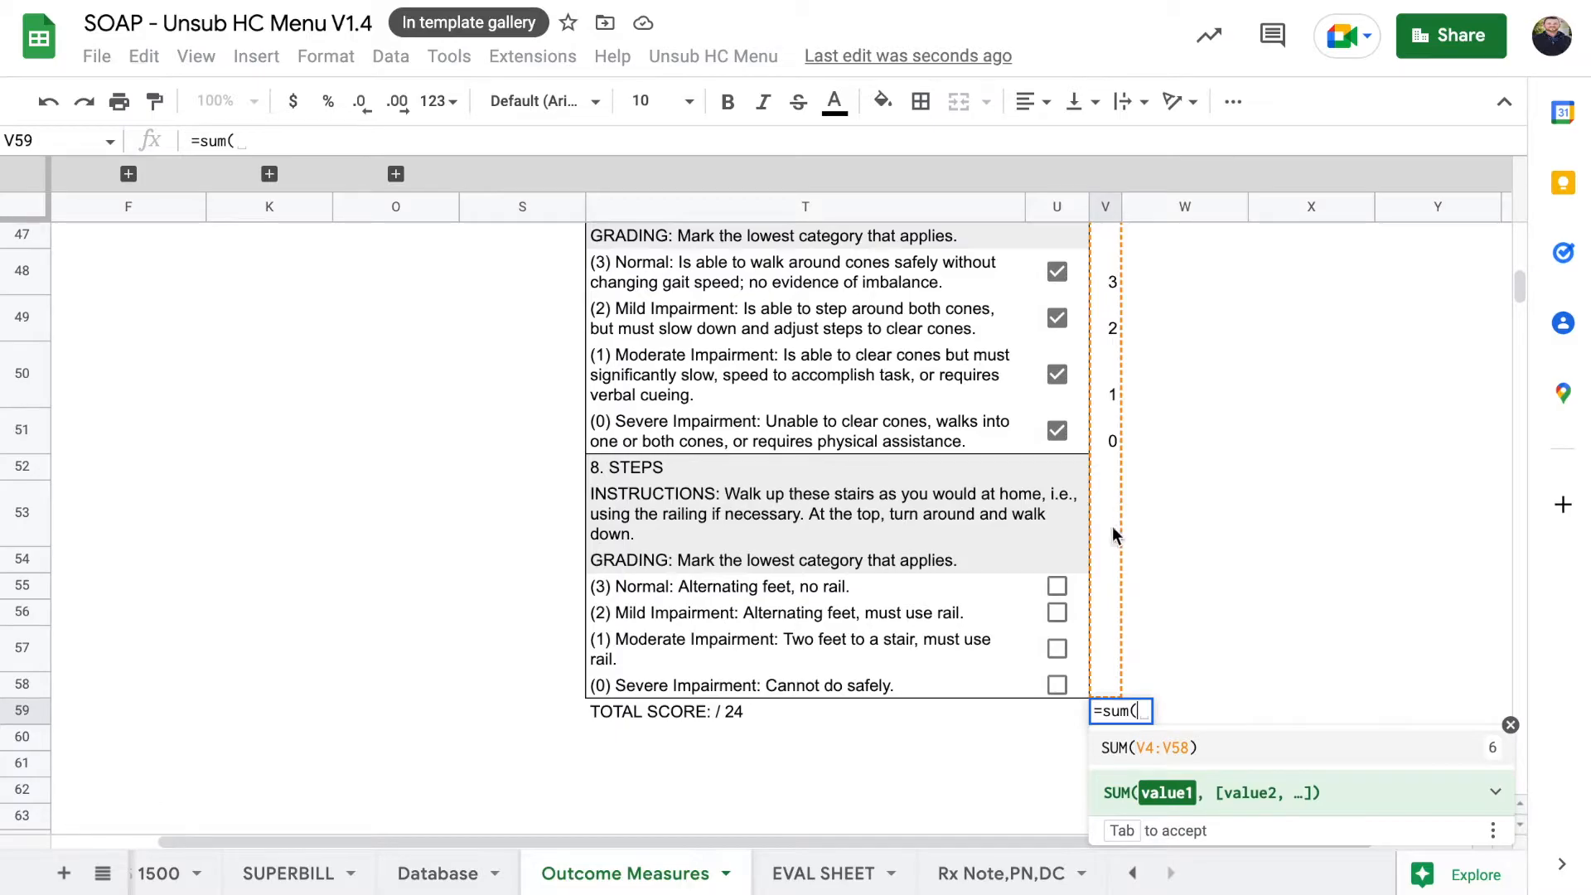
scroll(1127, 496, up, 10)
scroll(1127, 493, up, 9)
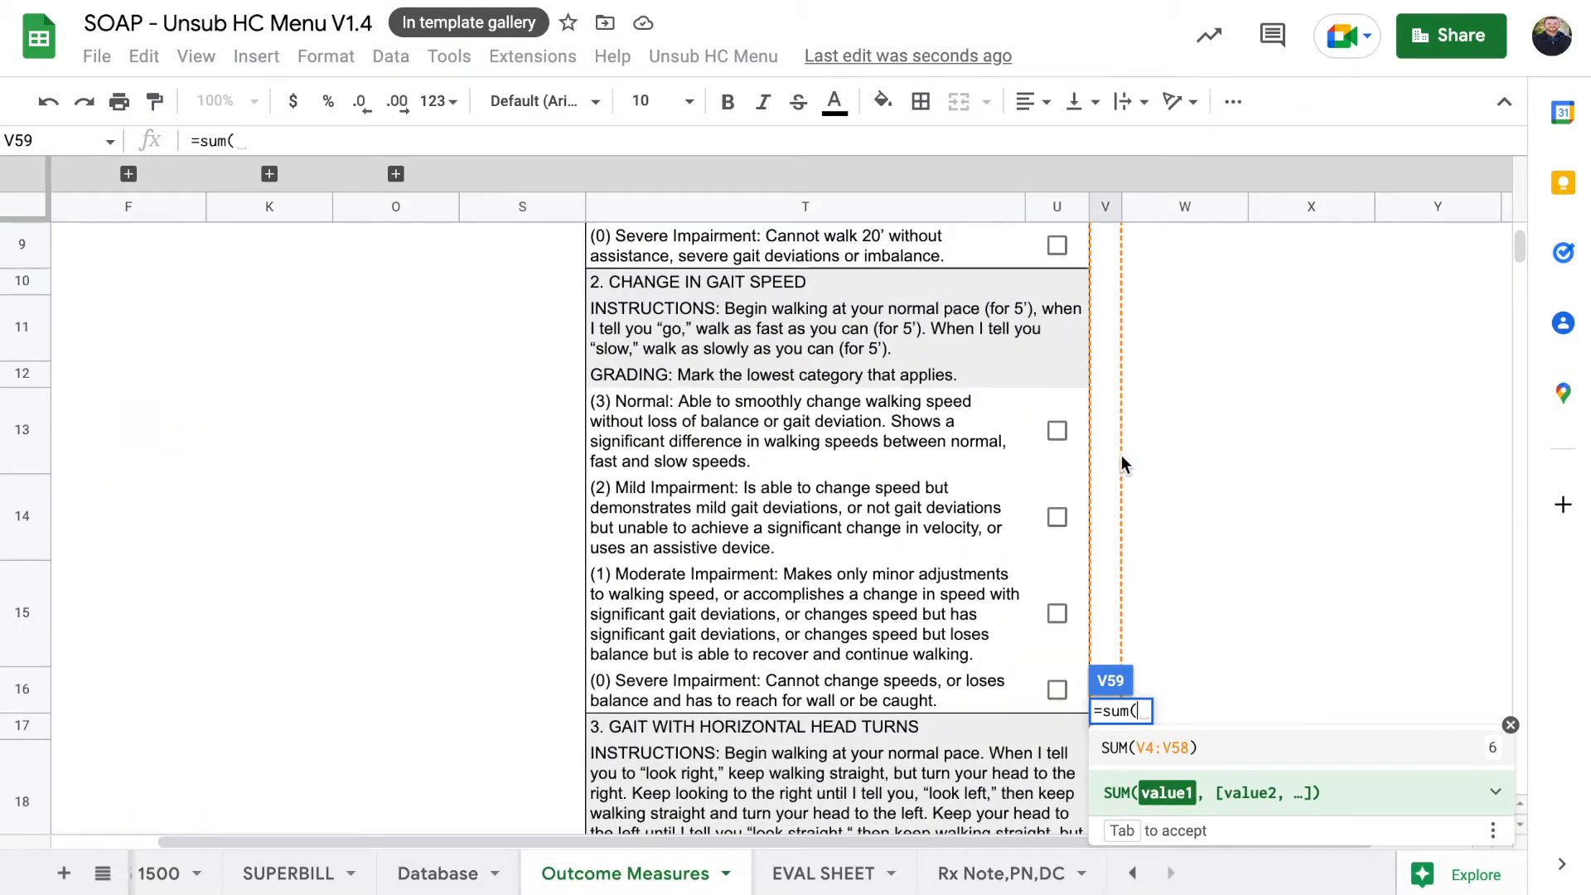
click(1105, 338)
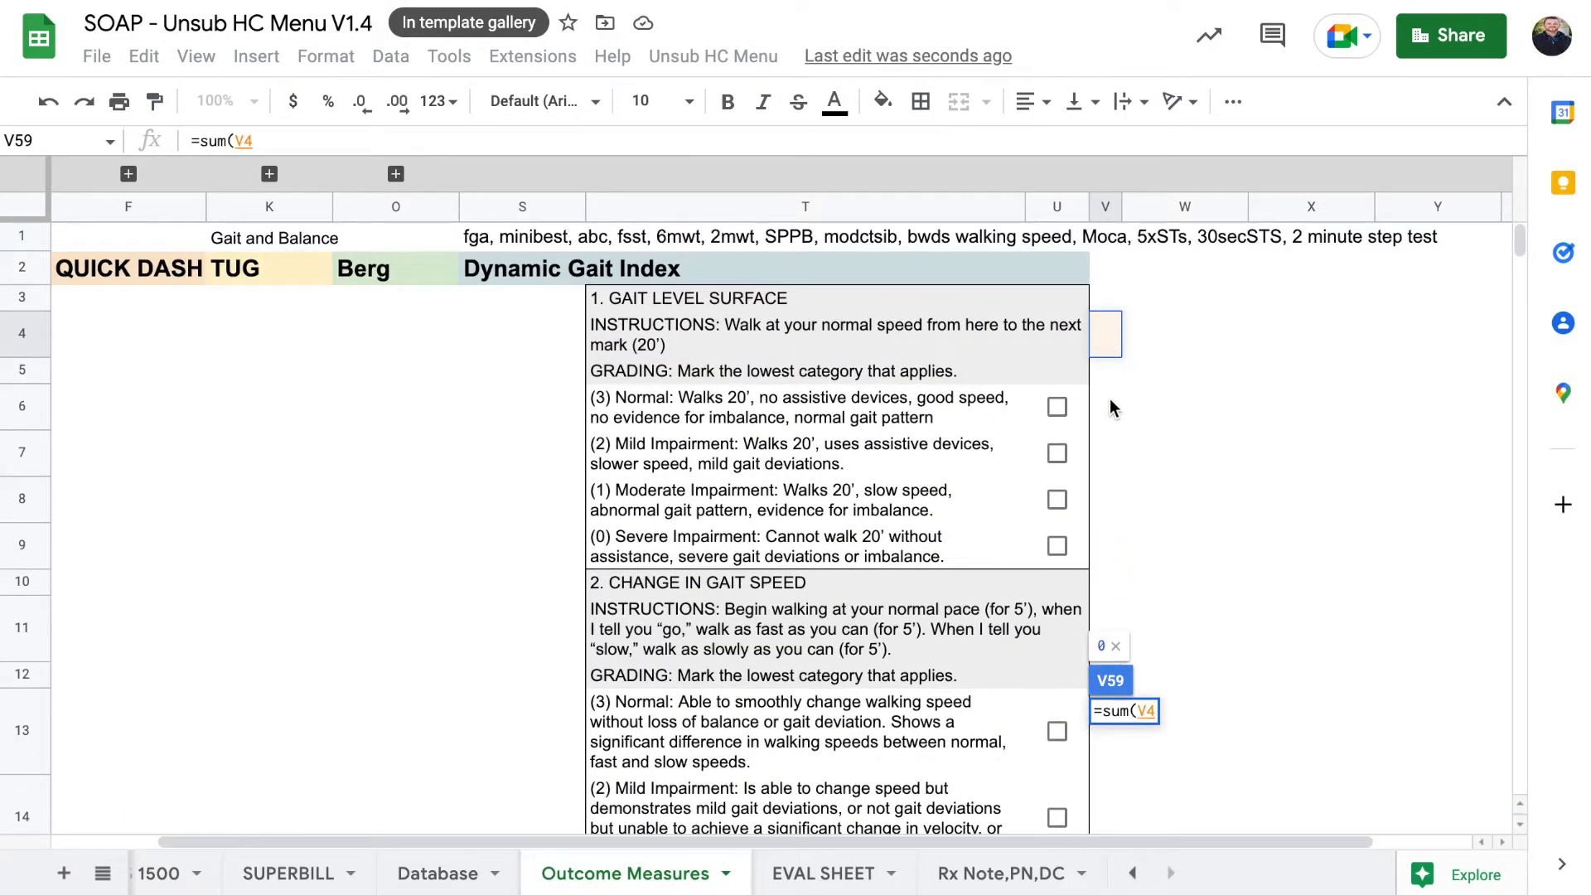
scroll(1110, 399, down, 20)
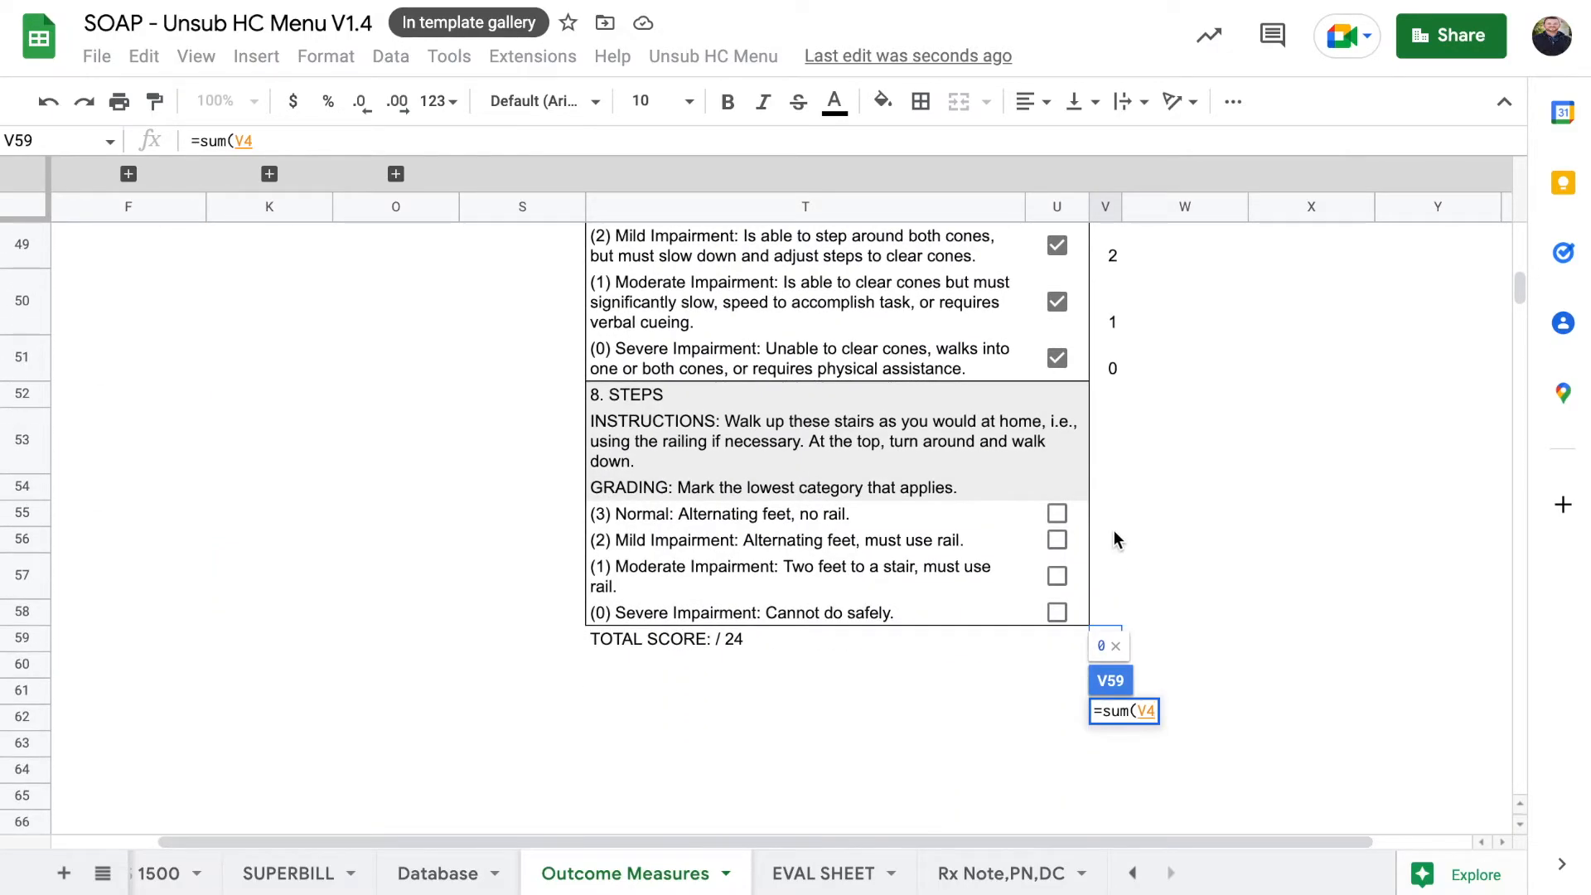
shift+click(1107, 611)
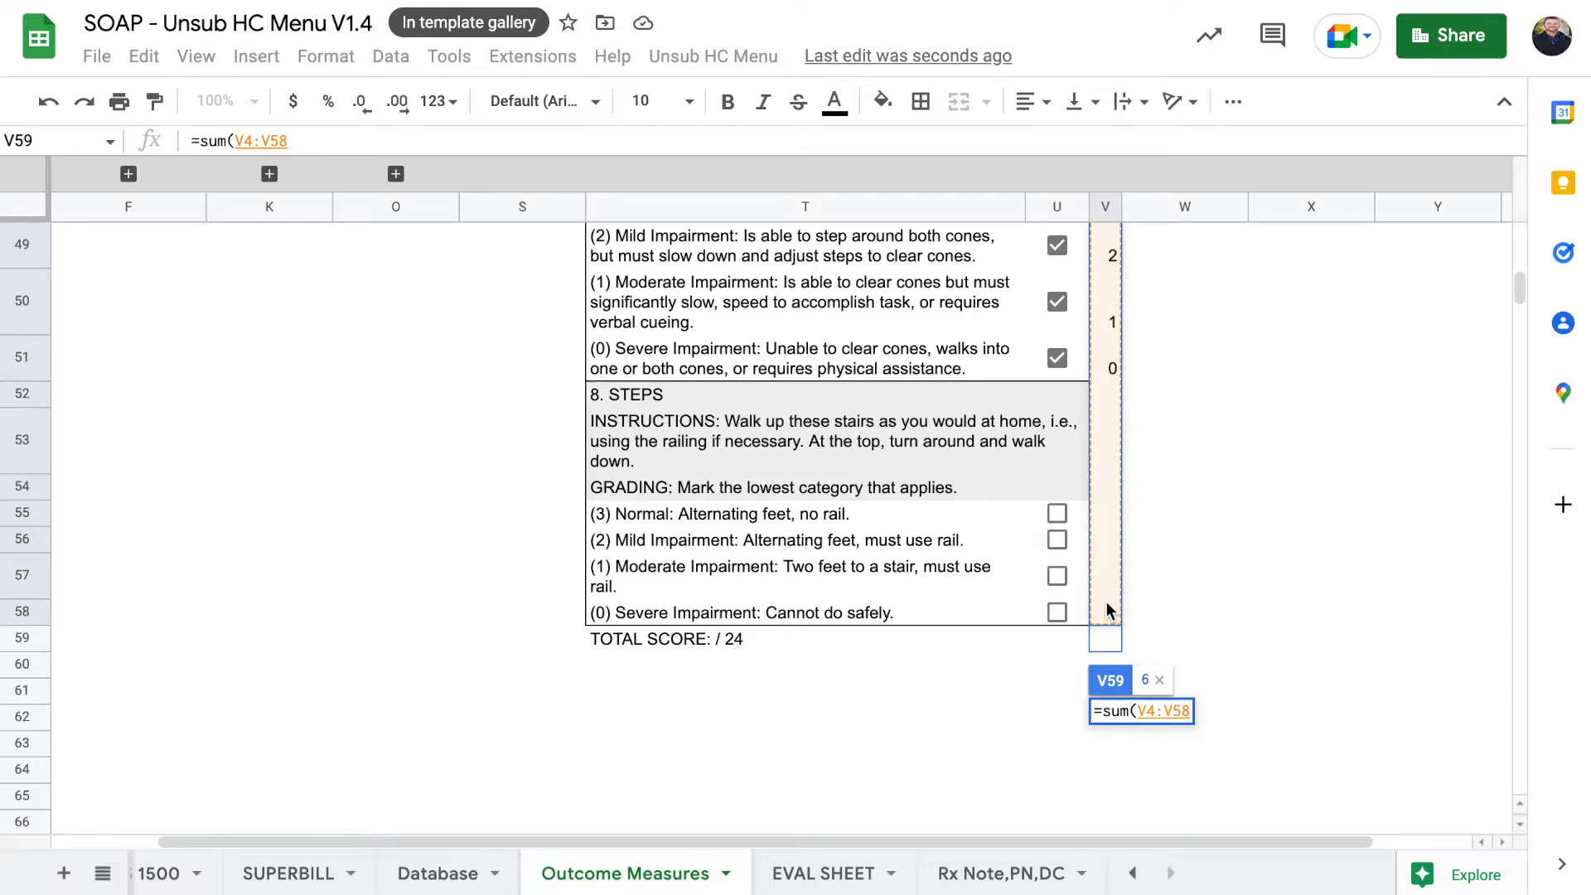
key(Return)
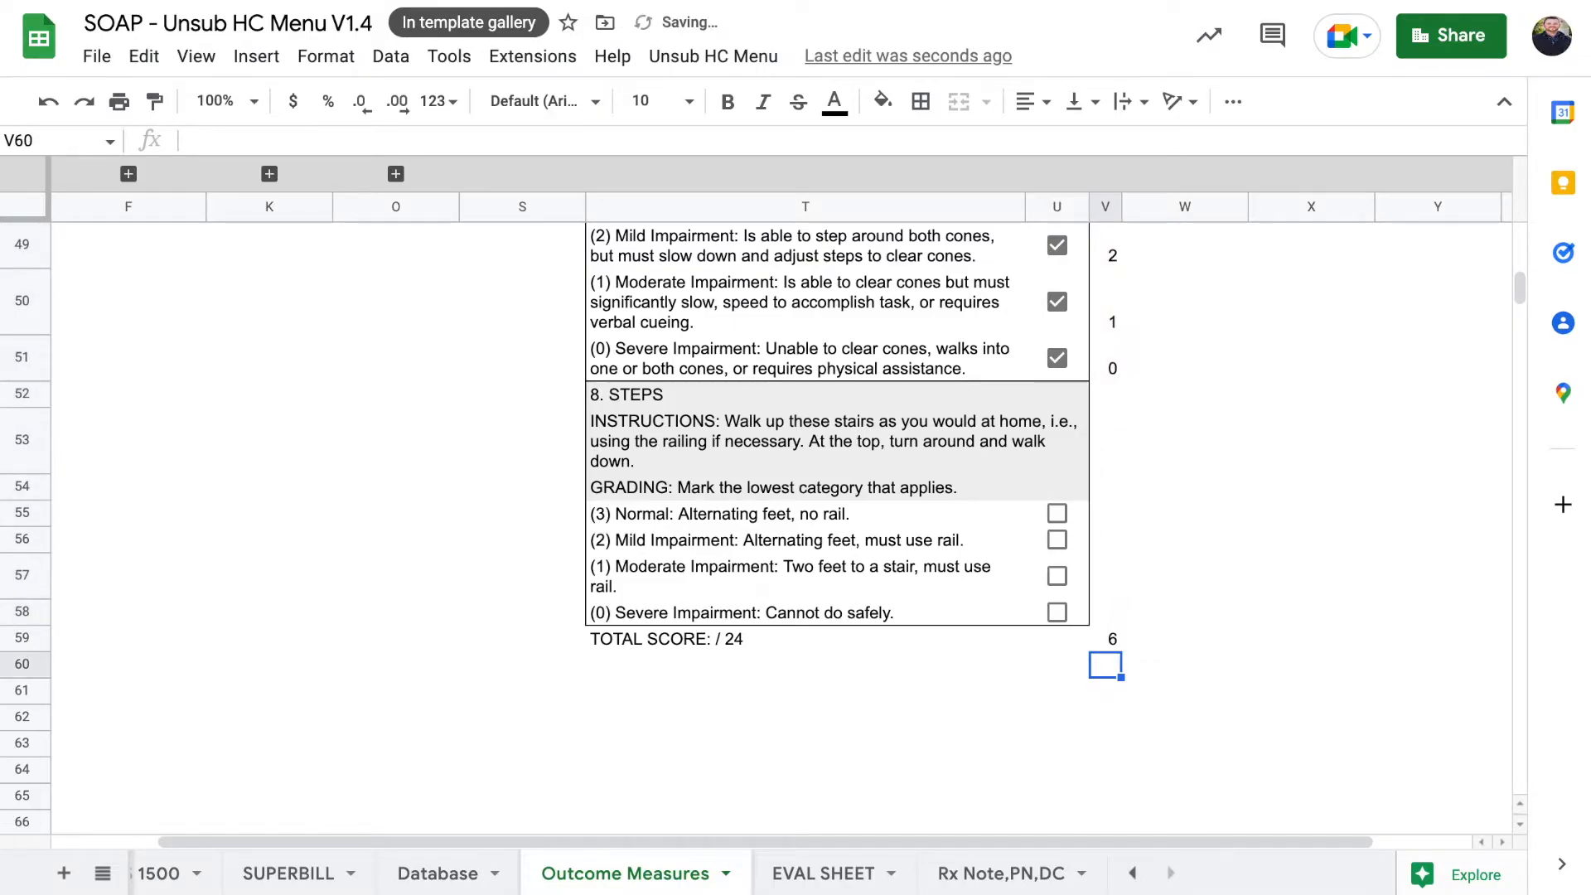
Step: Tick the section 8 Normal, Mild Impairment and Moderate Impairment checkboxes, U55 to U57, to test the total
scroll(1120, 517, up, 1)
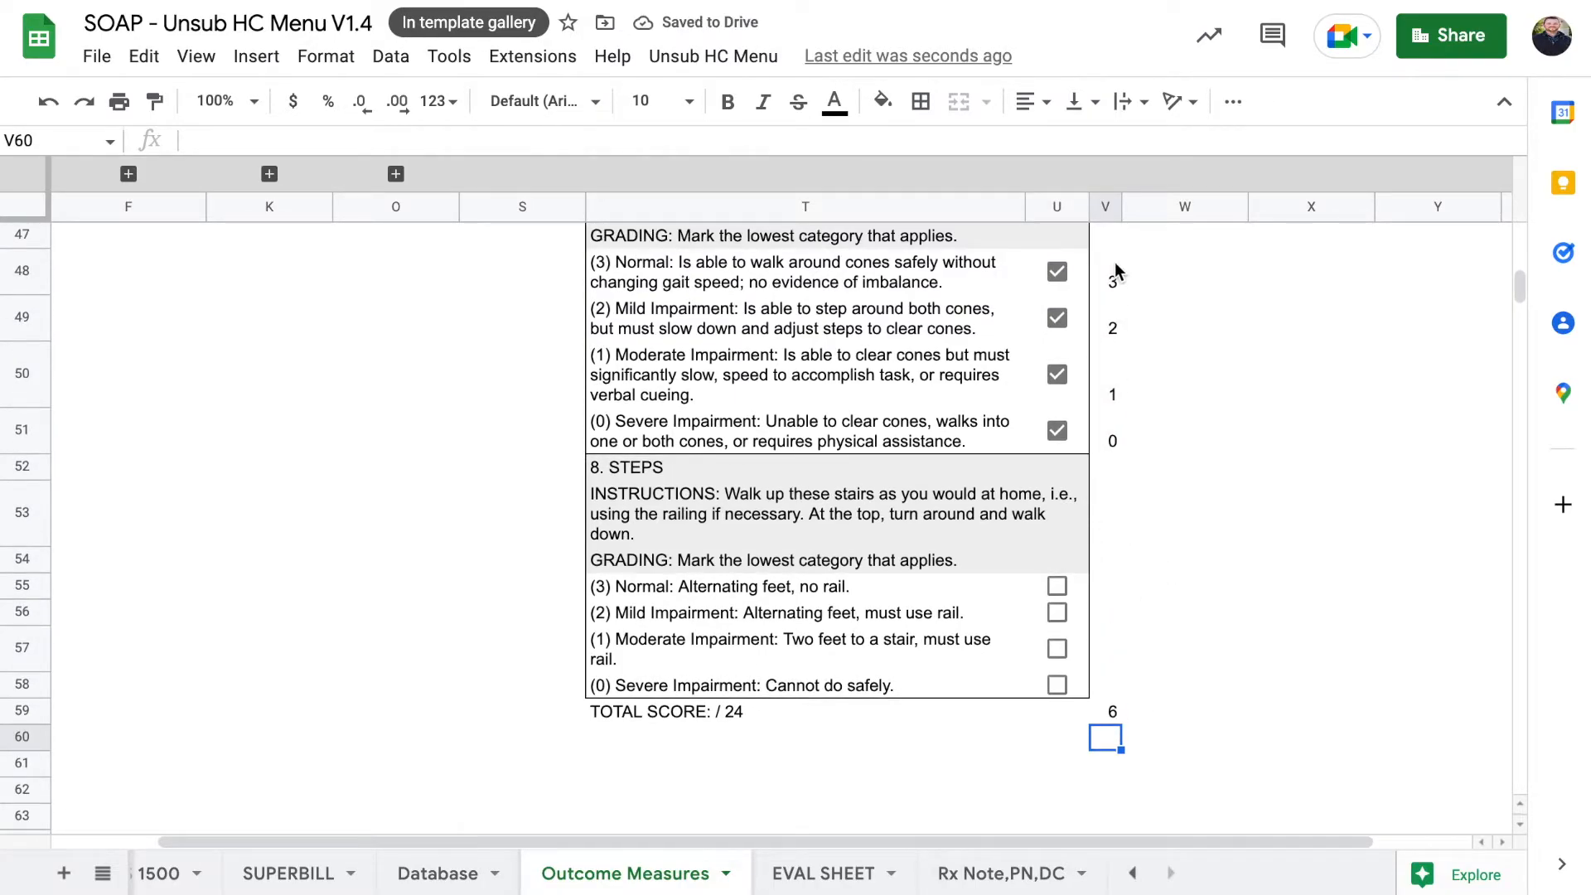
scroll(1120, 464, down, 1)
click(1059, 513)
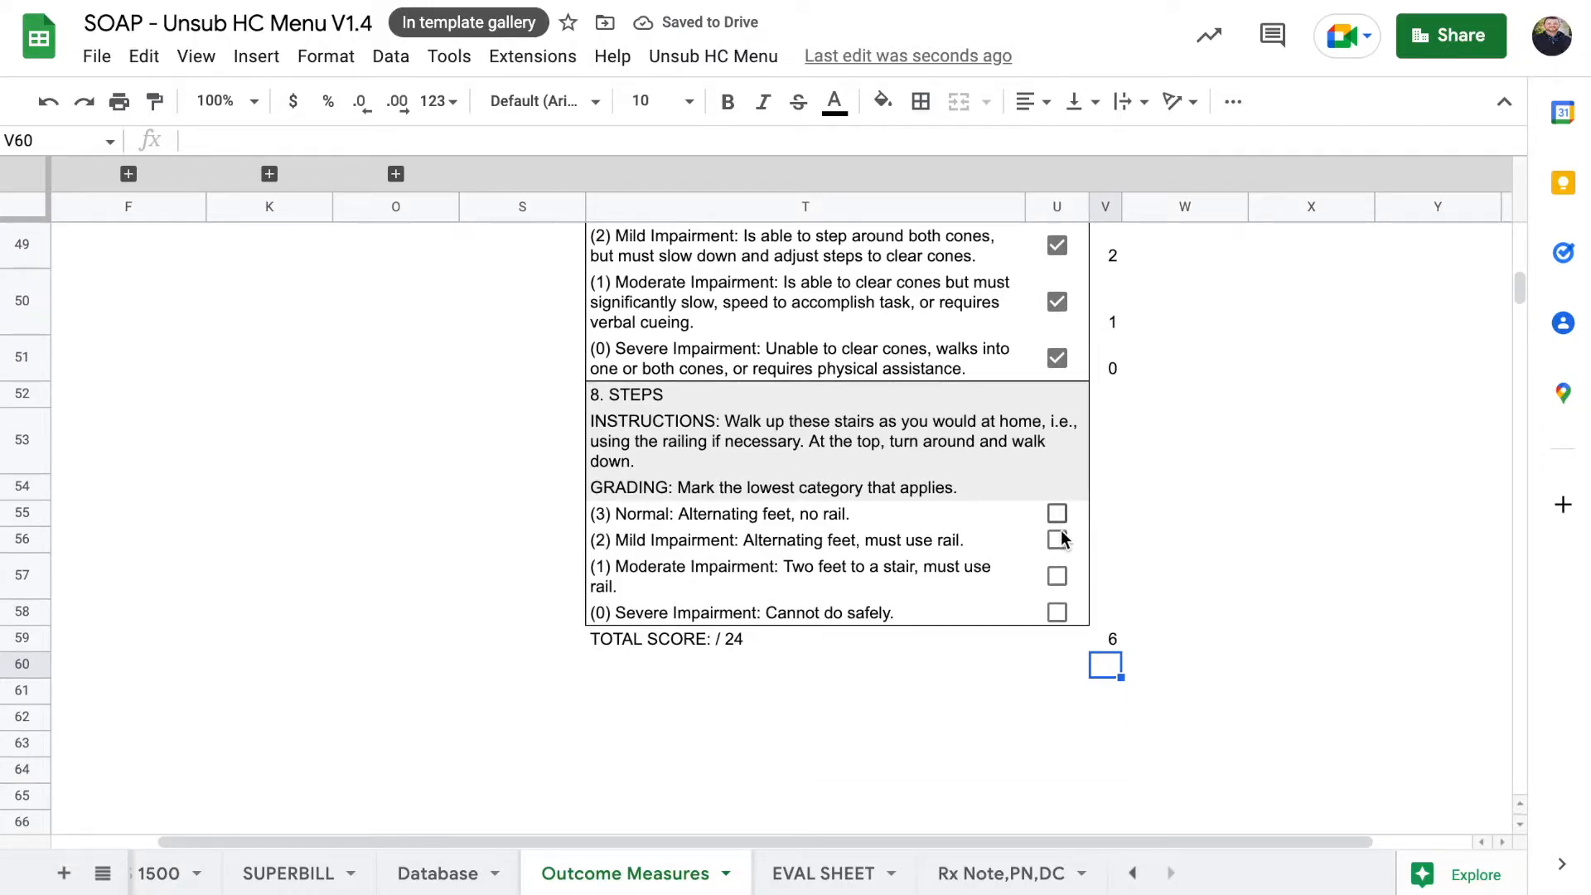
click(1059, 538)
click(1058, 579)
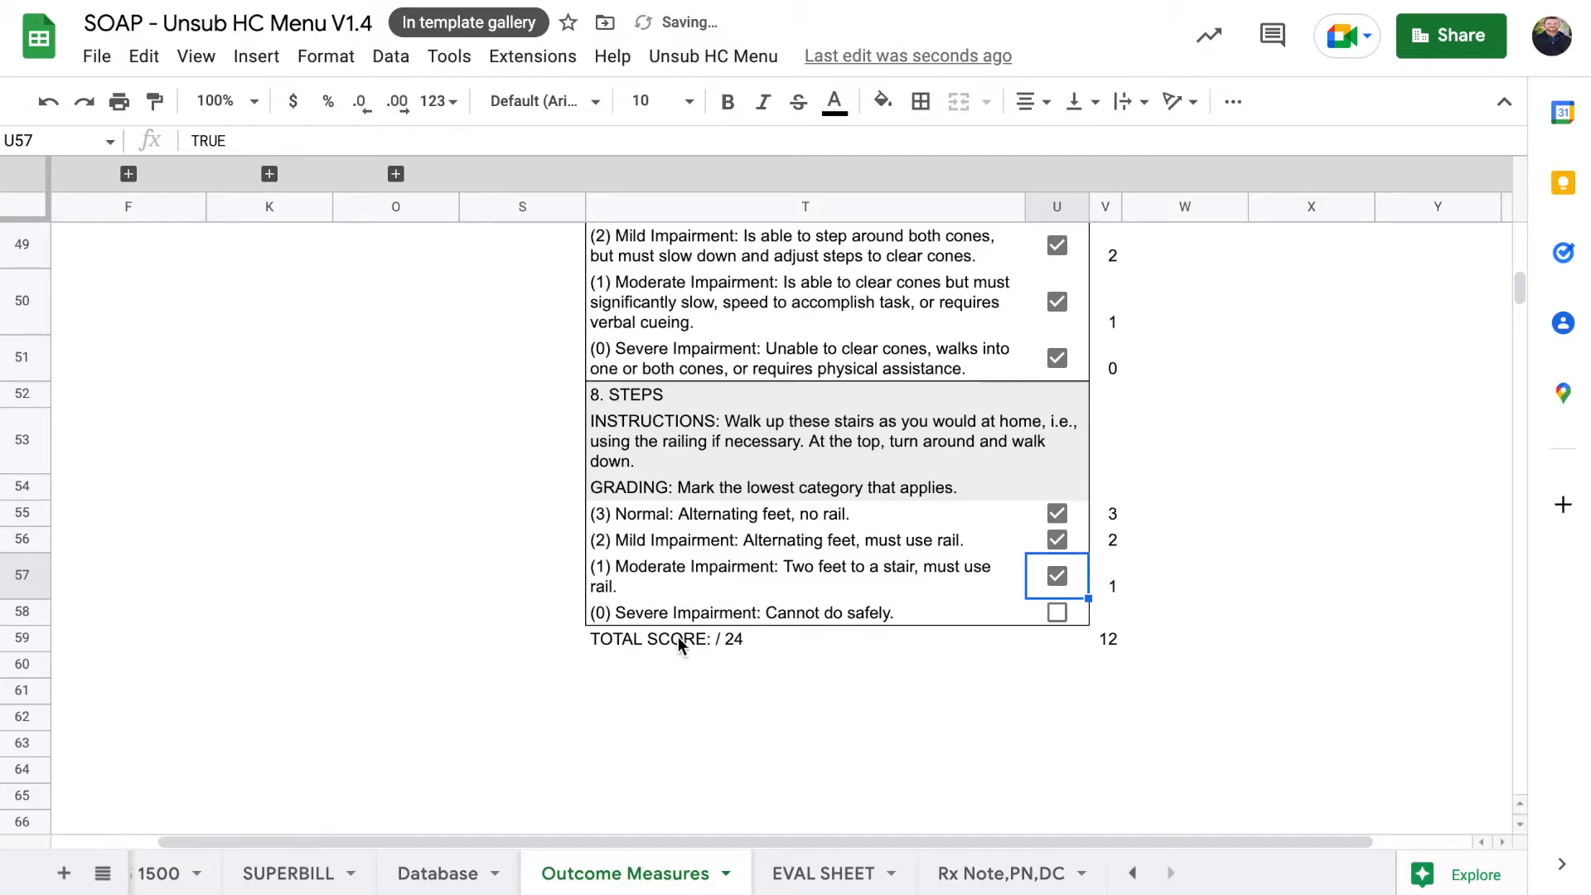
Step: Turn the total score label in T59 into the formula ="TOTAL SCORE: "&(V59)&" / 24"
click(706, 638)
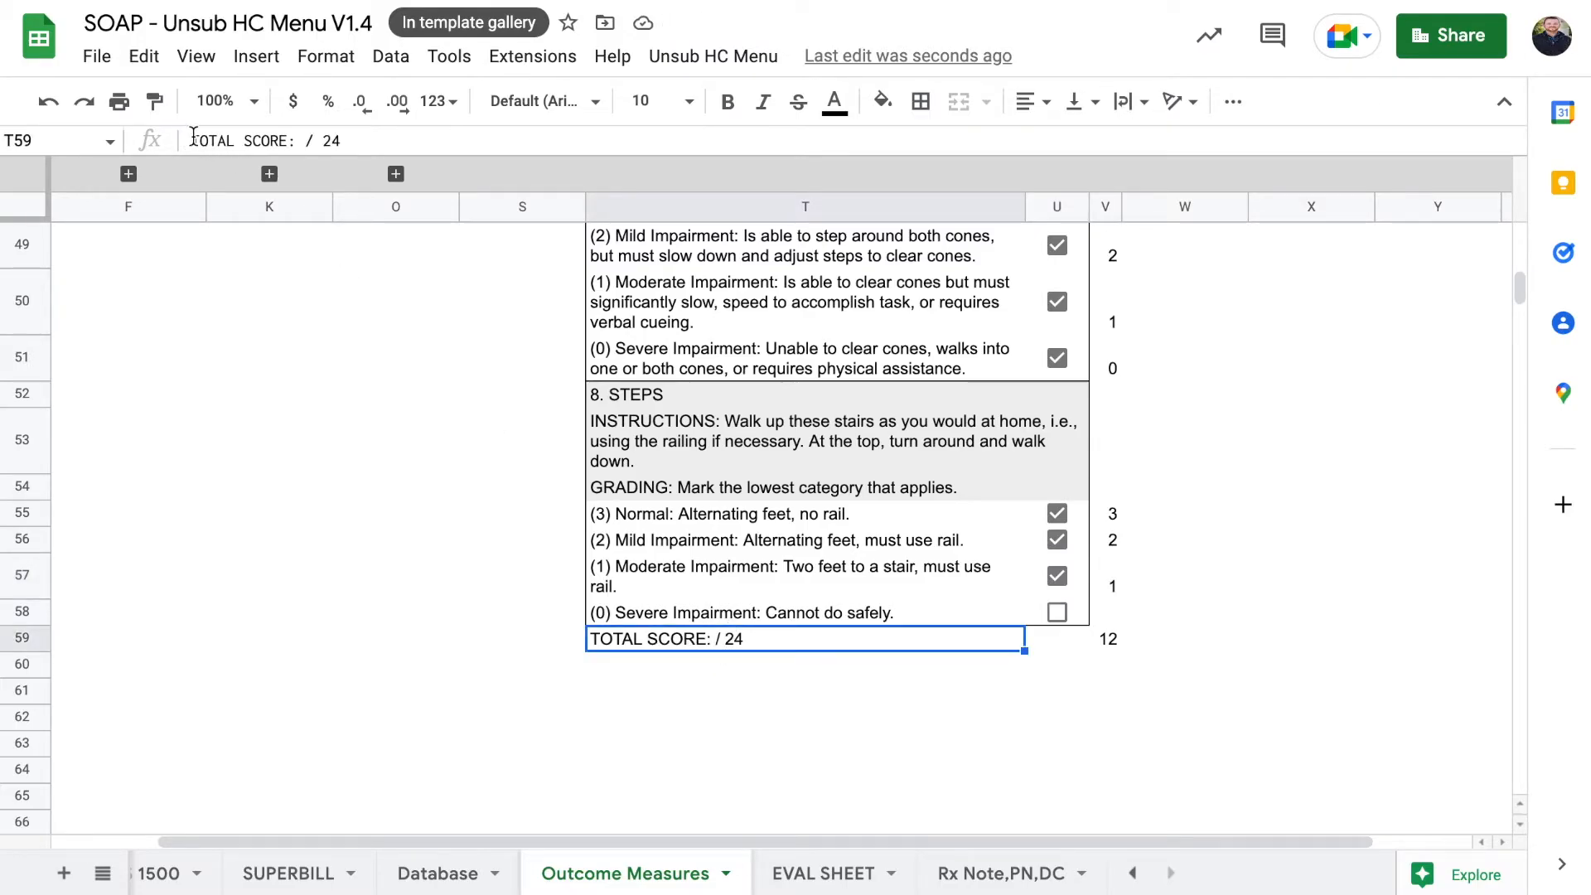
click(231, 146)
text(=)
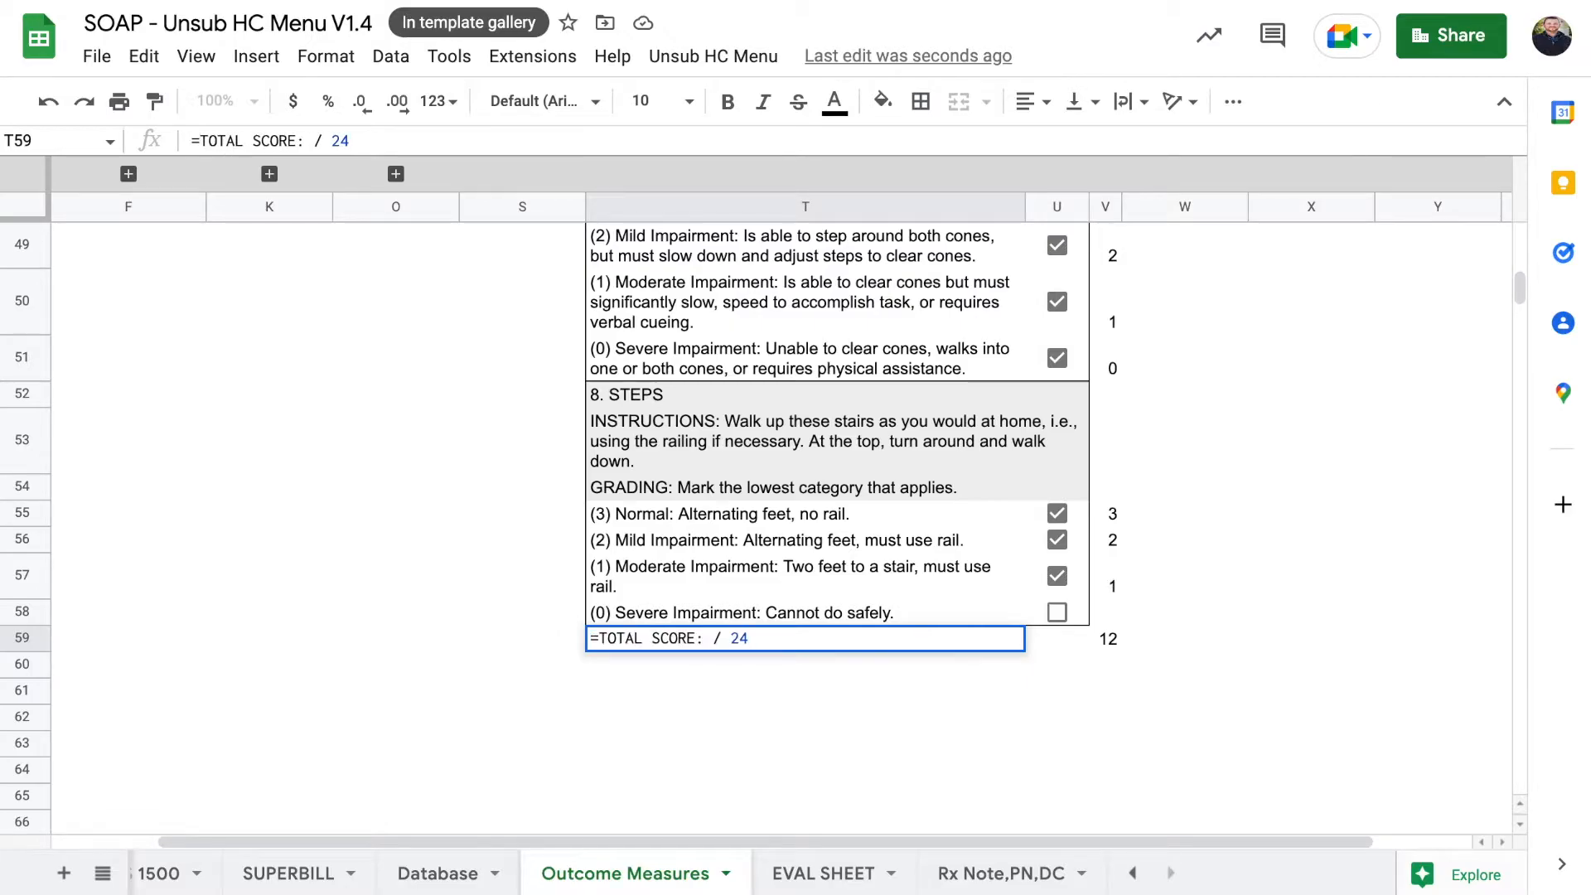
text(")
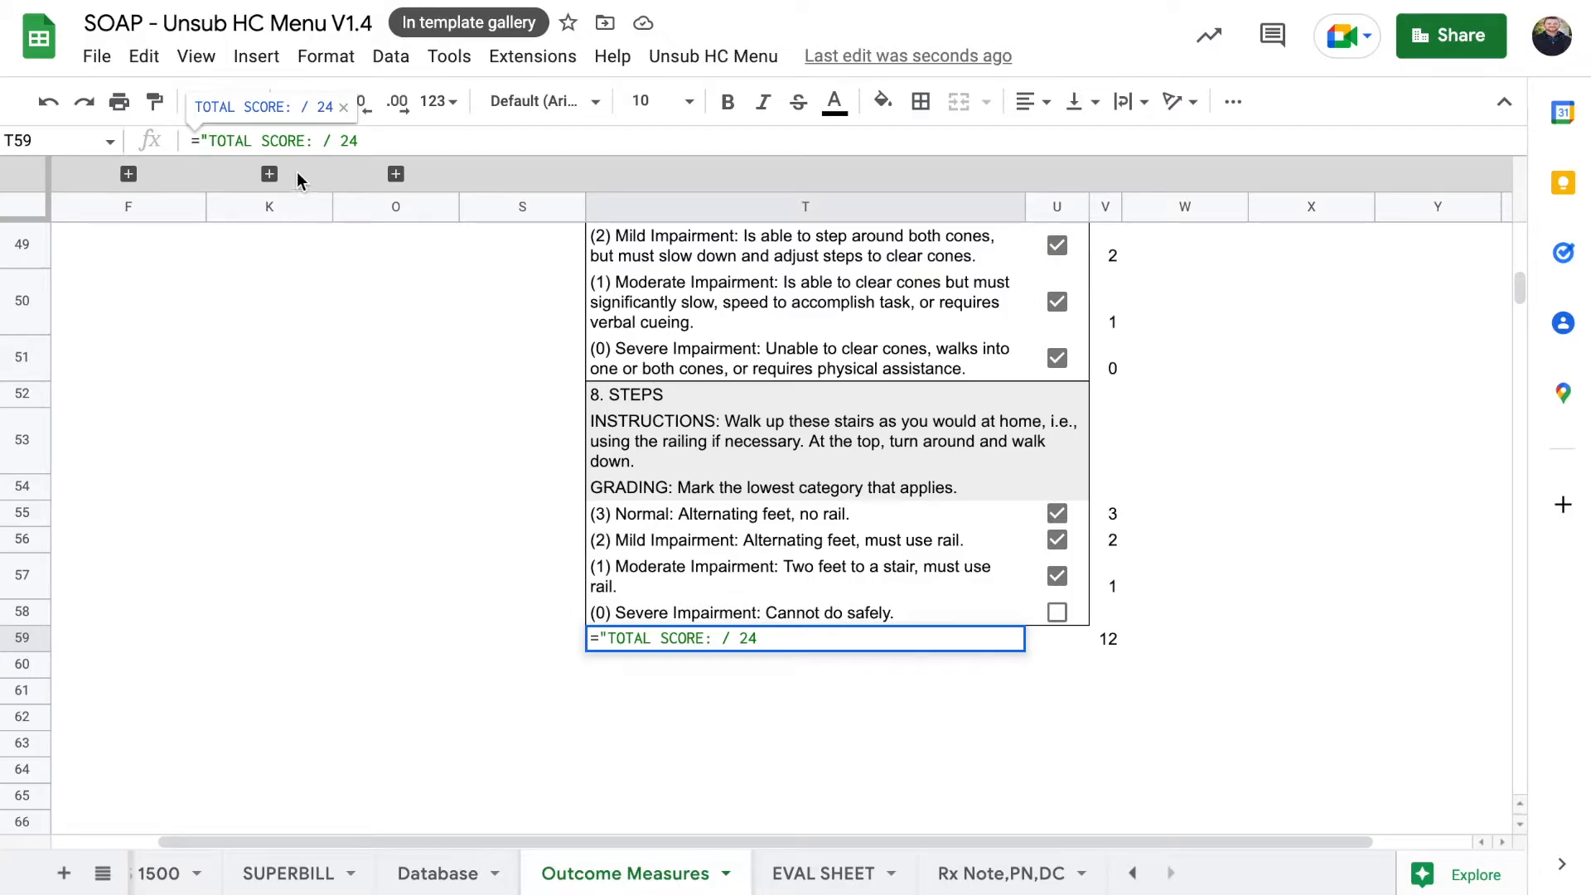
click(314, 141)
text(")
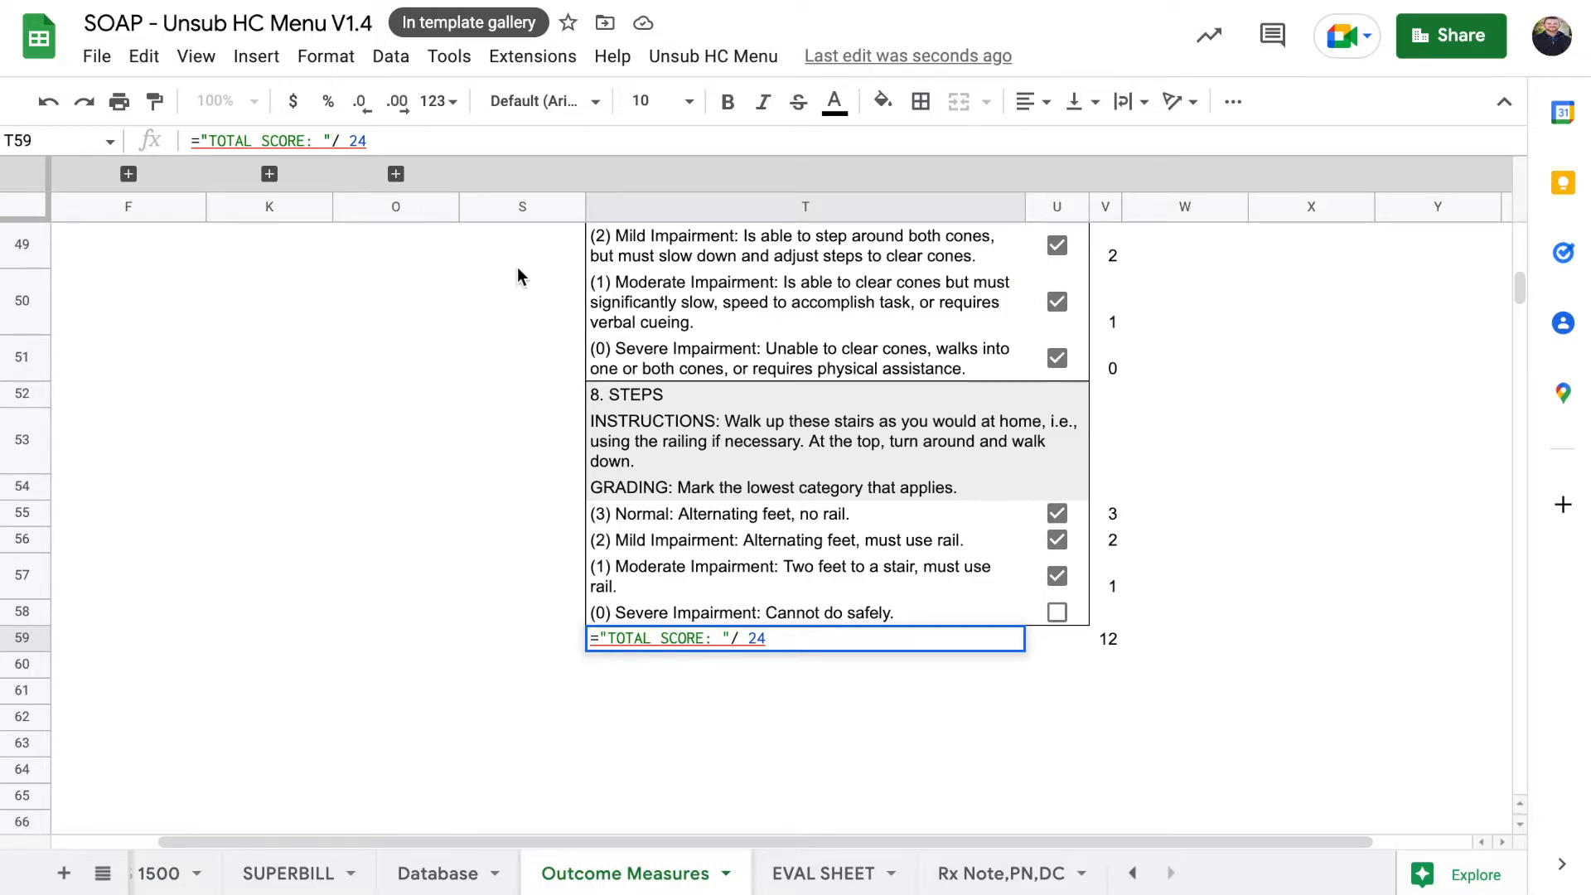
text(()
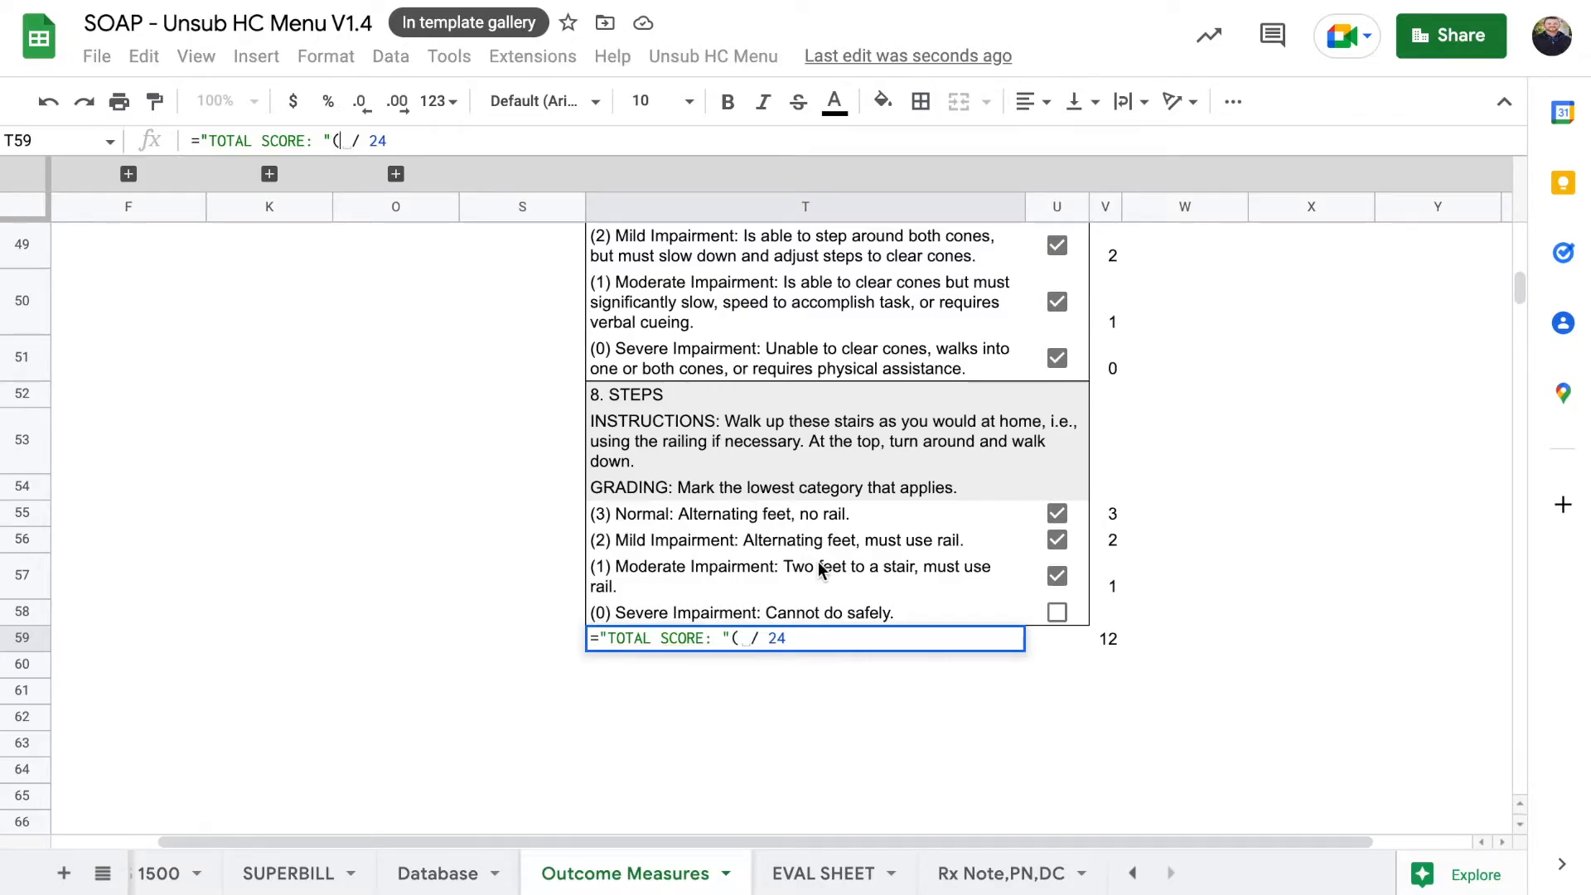
key(BackSpace)
text(&()
click(1112, 643)
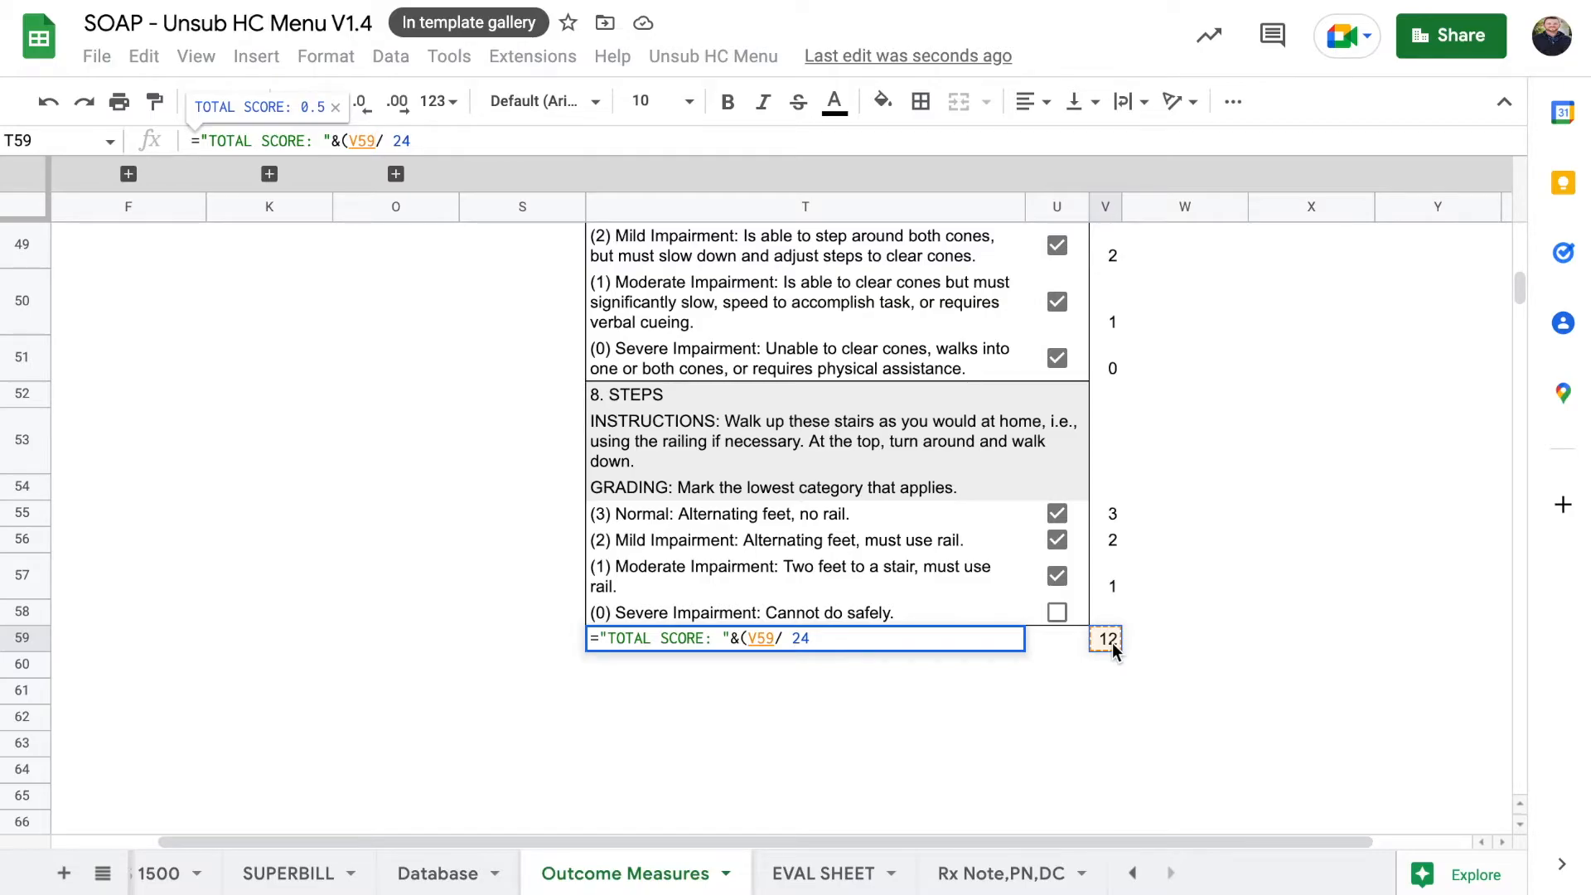
text())
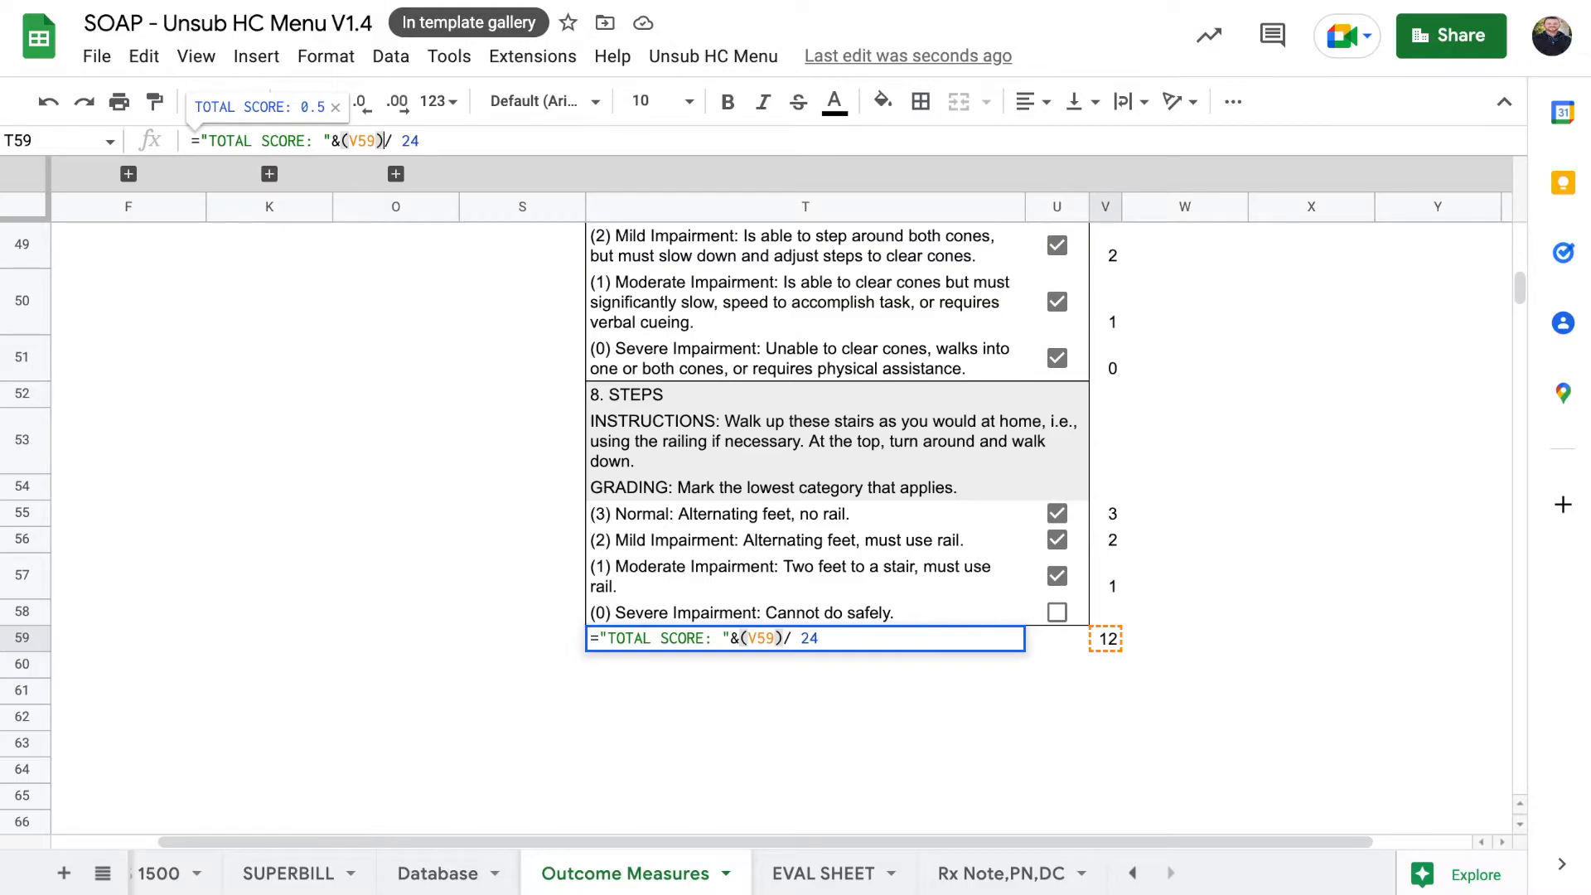
text(&")
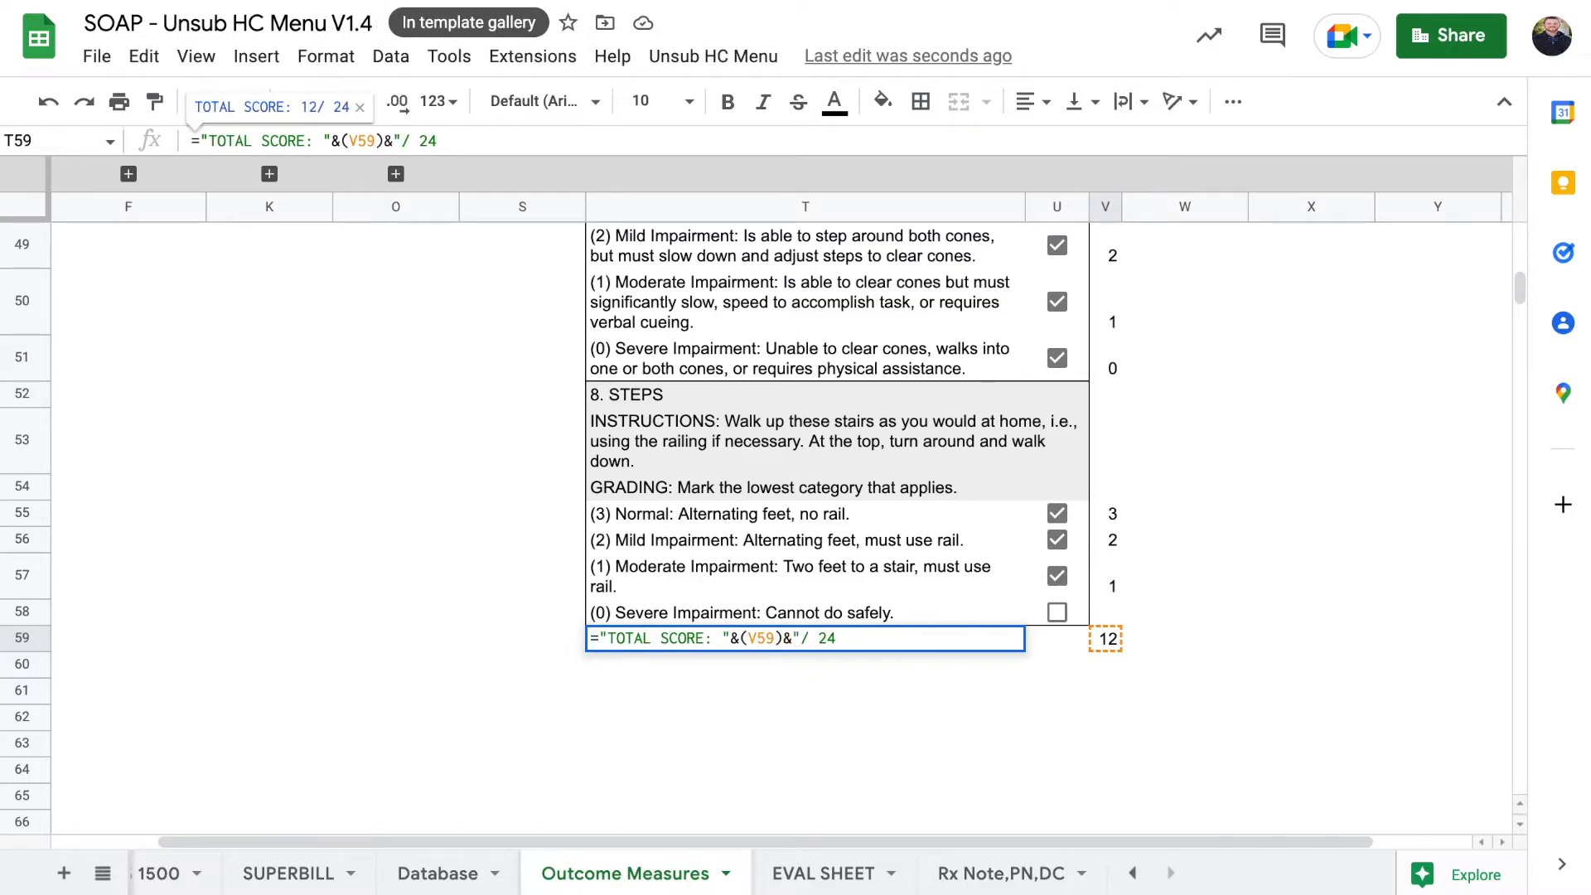
key(Left)
key(Return)
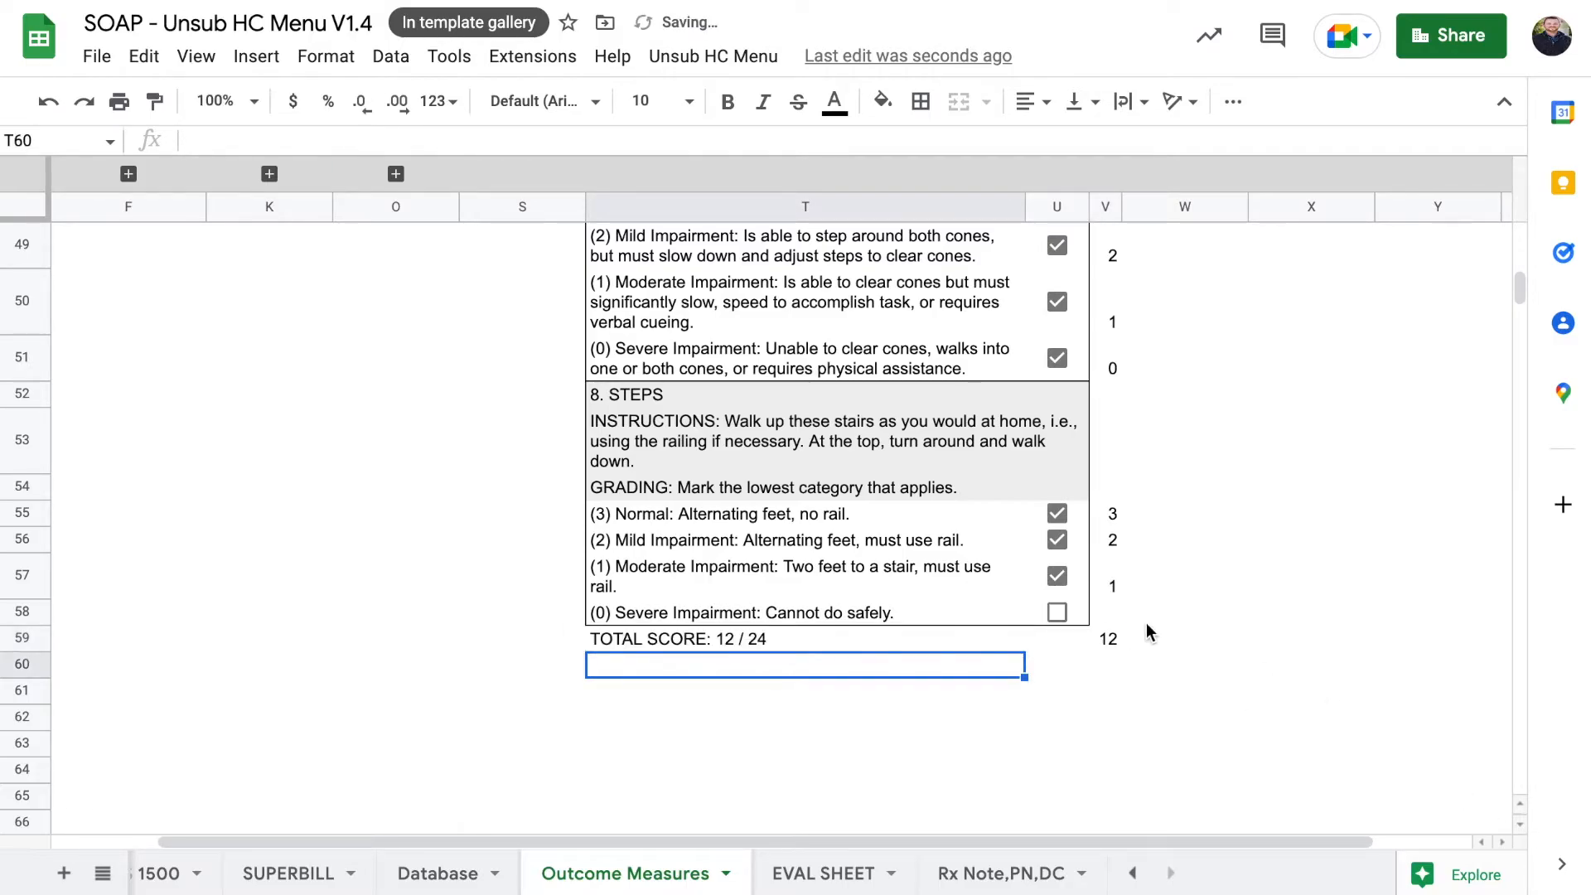
Step: Untick the test checkboxes in section 8, U55 to U57, and section 7, U48 to U51
click(1057, 576)
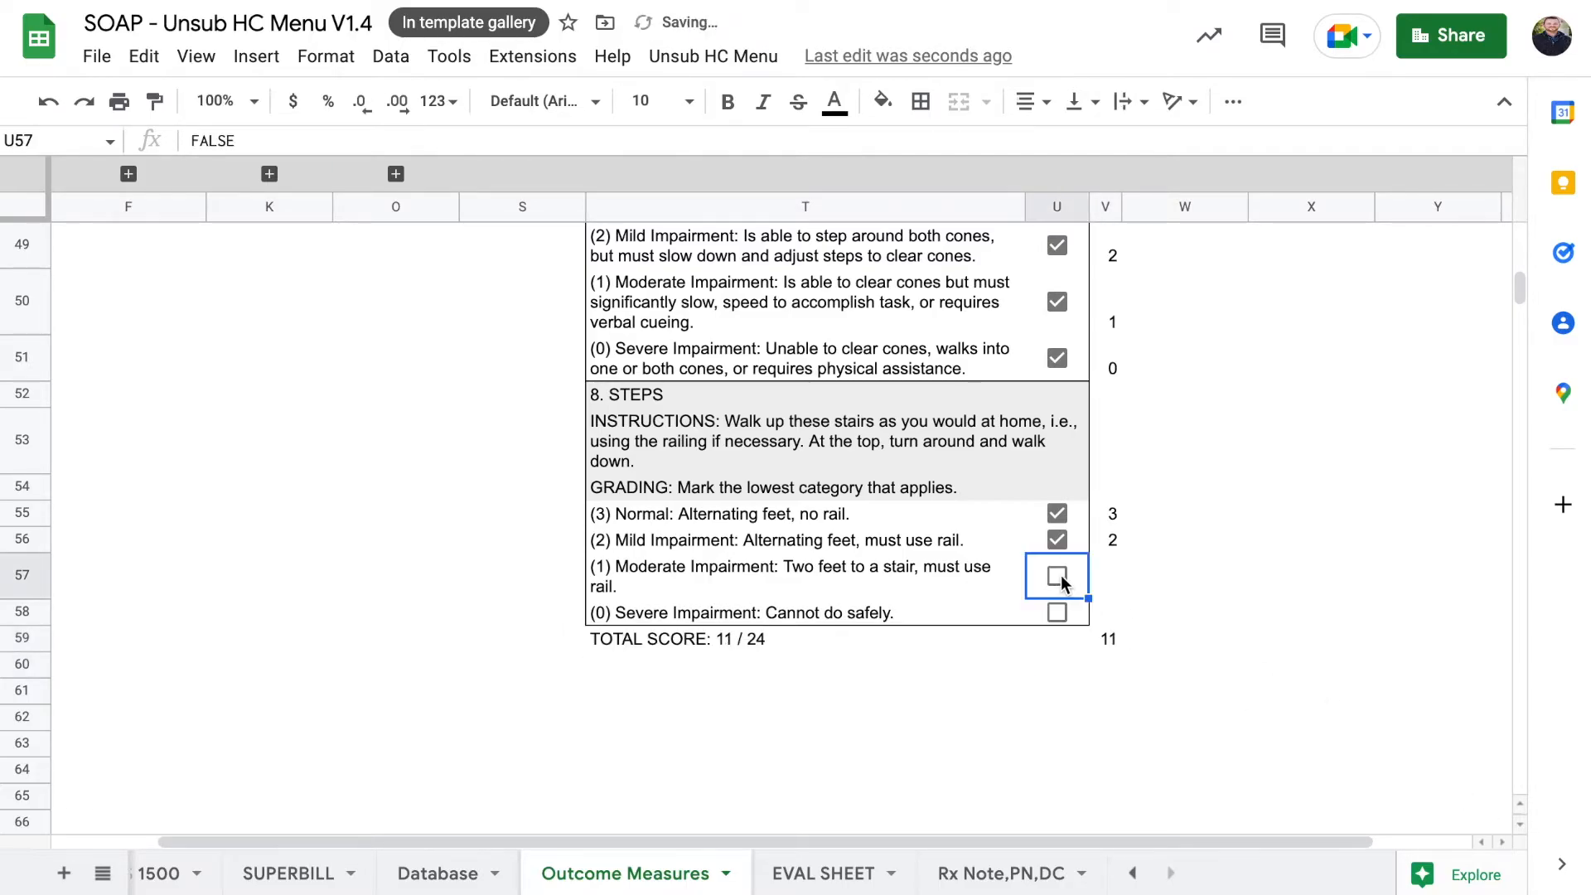
click(1057, 540)
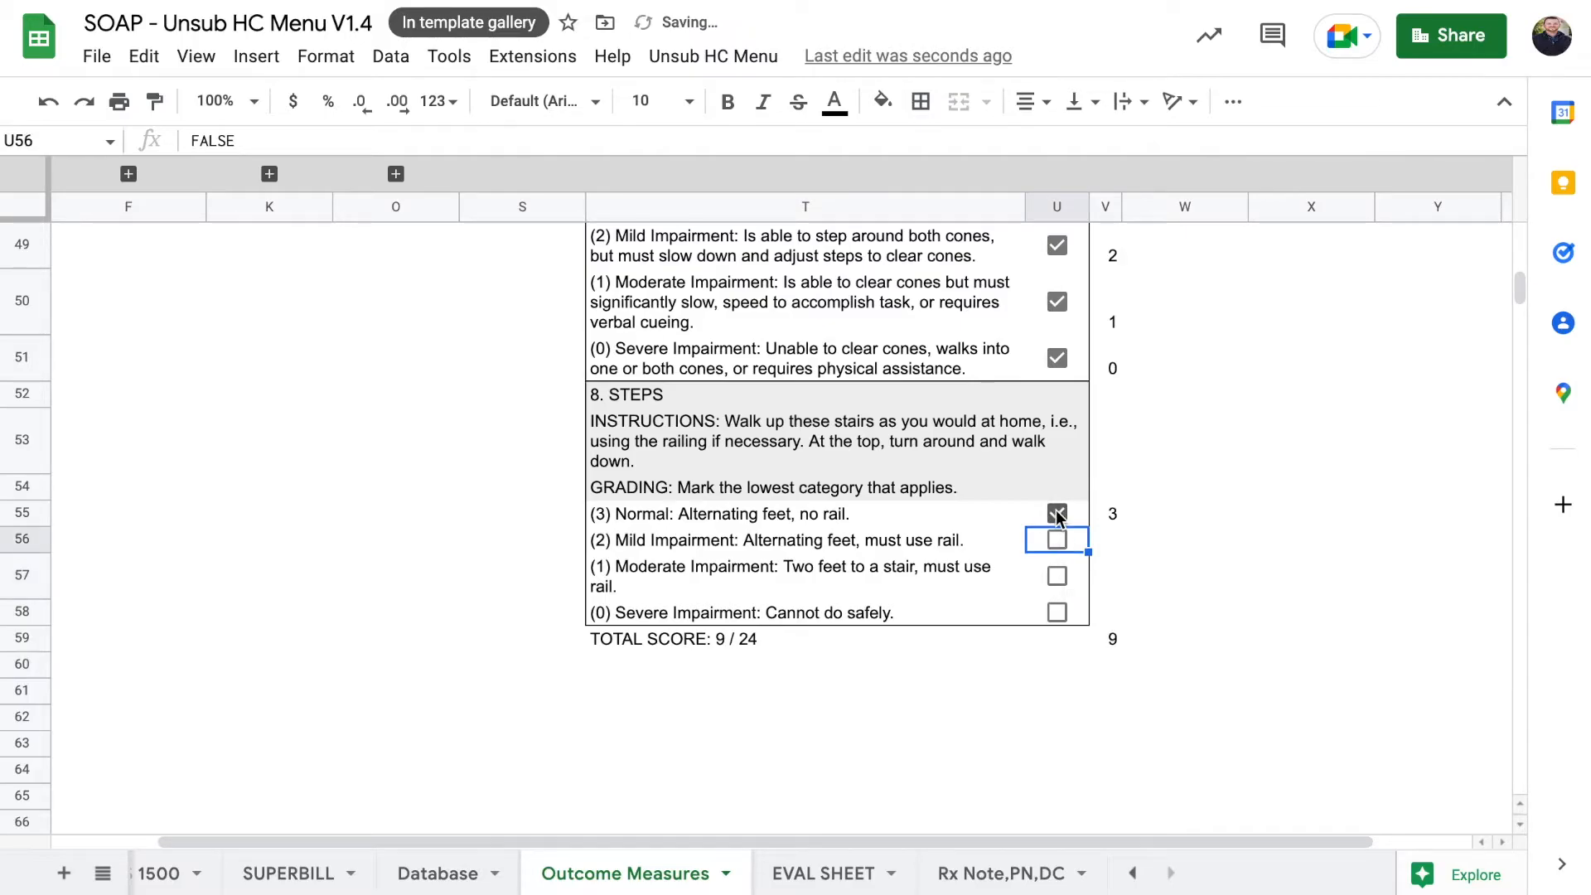
click(1057, 513)
click(1055, 351)
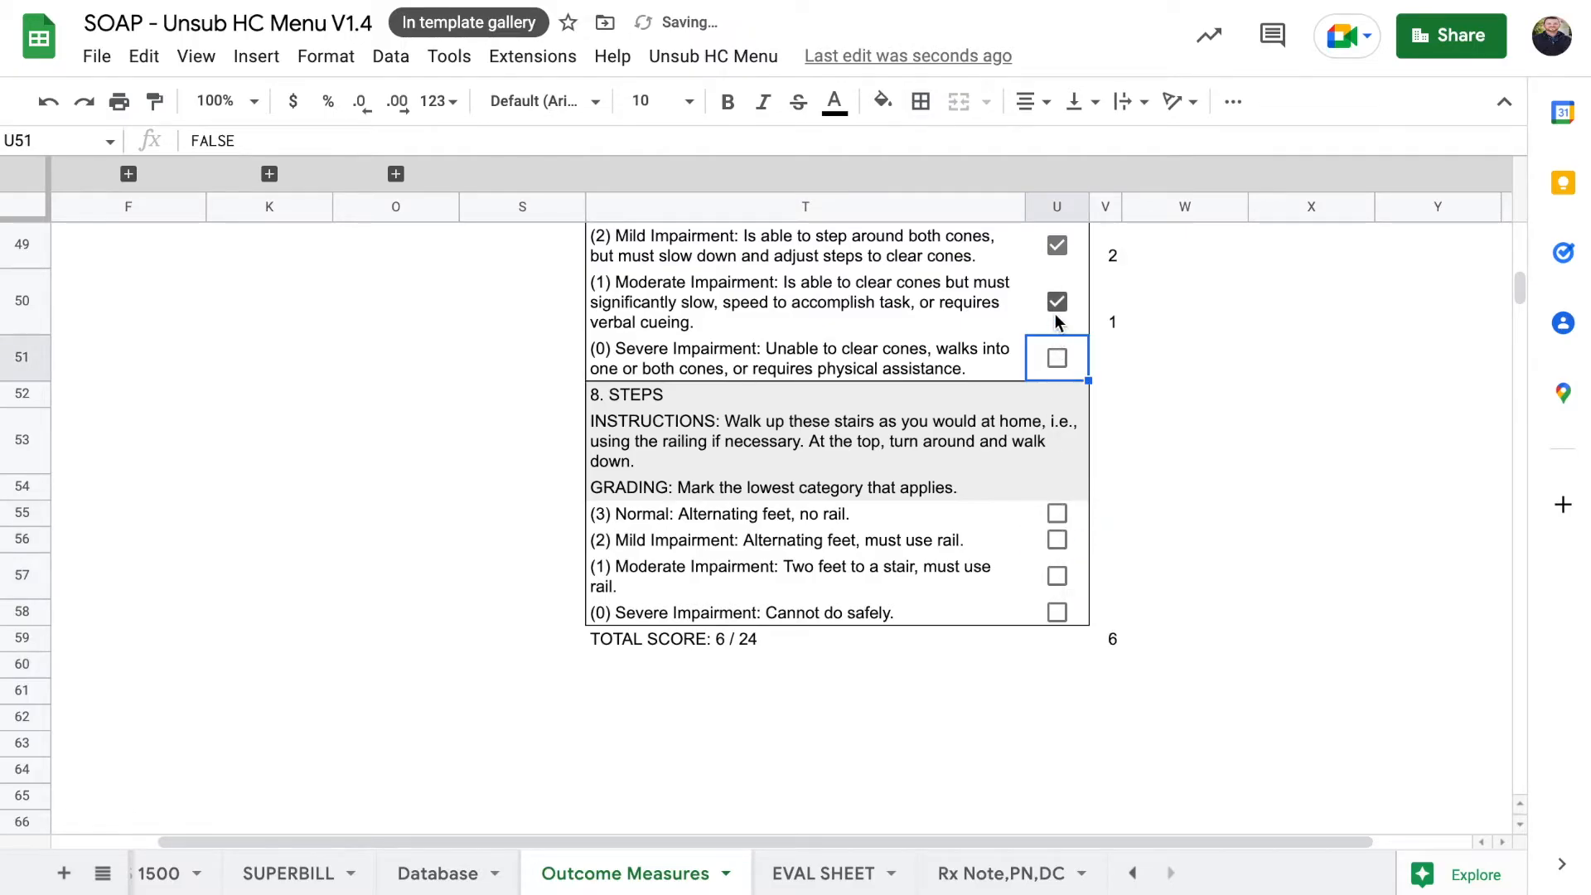
click(1057, 300)
click(1063, 248)
scroll(1063, 249, up, 1)
click(1057, 247)
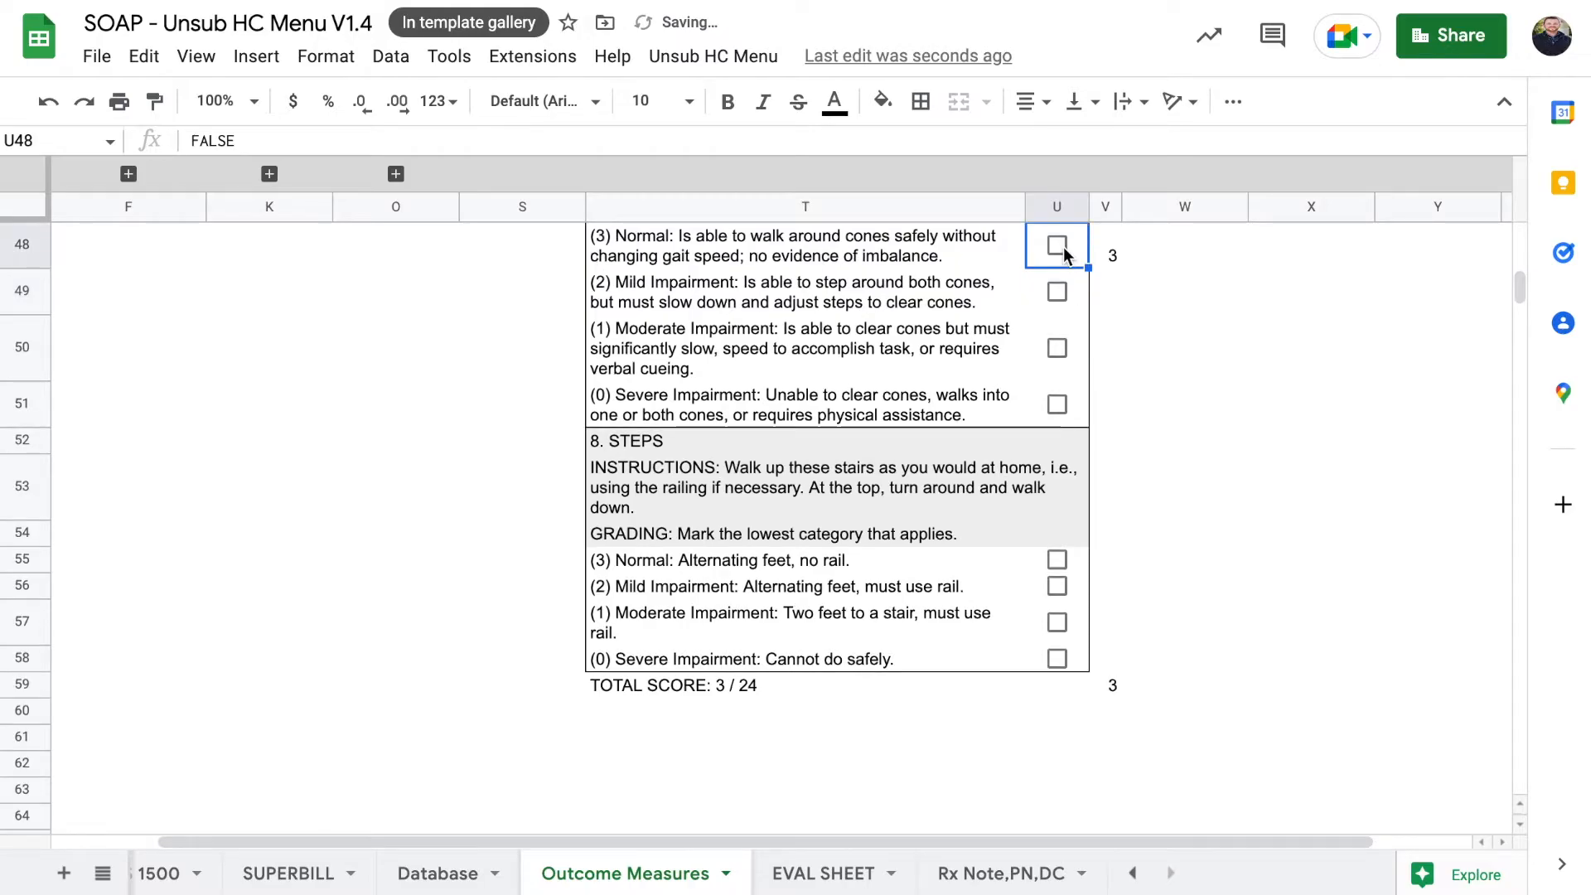
Step: Tick the section 8 Normal checkbox, U55, and start a conditional formatting rule on the total score cell T59 using a custom formula
scroll(1061, 547, down, 1)
click(1057, 466)
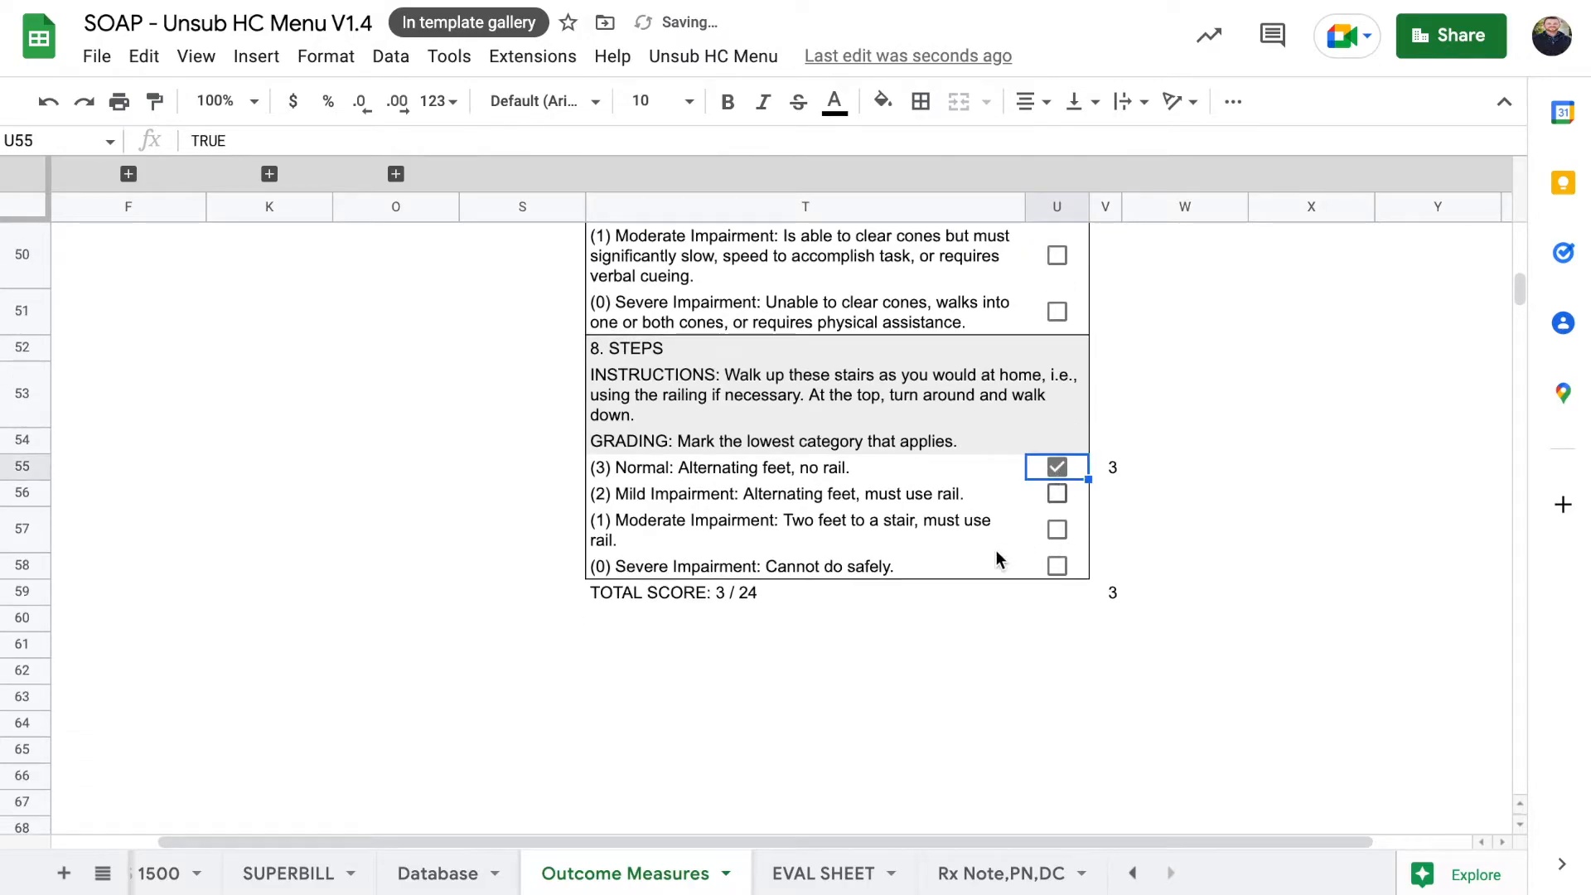
click(748, 595)
right_click(748, 595)
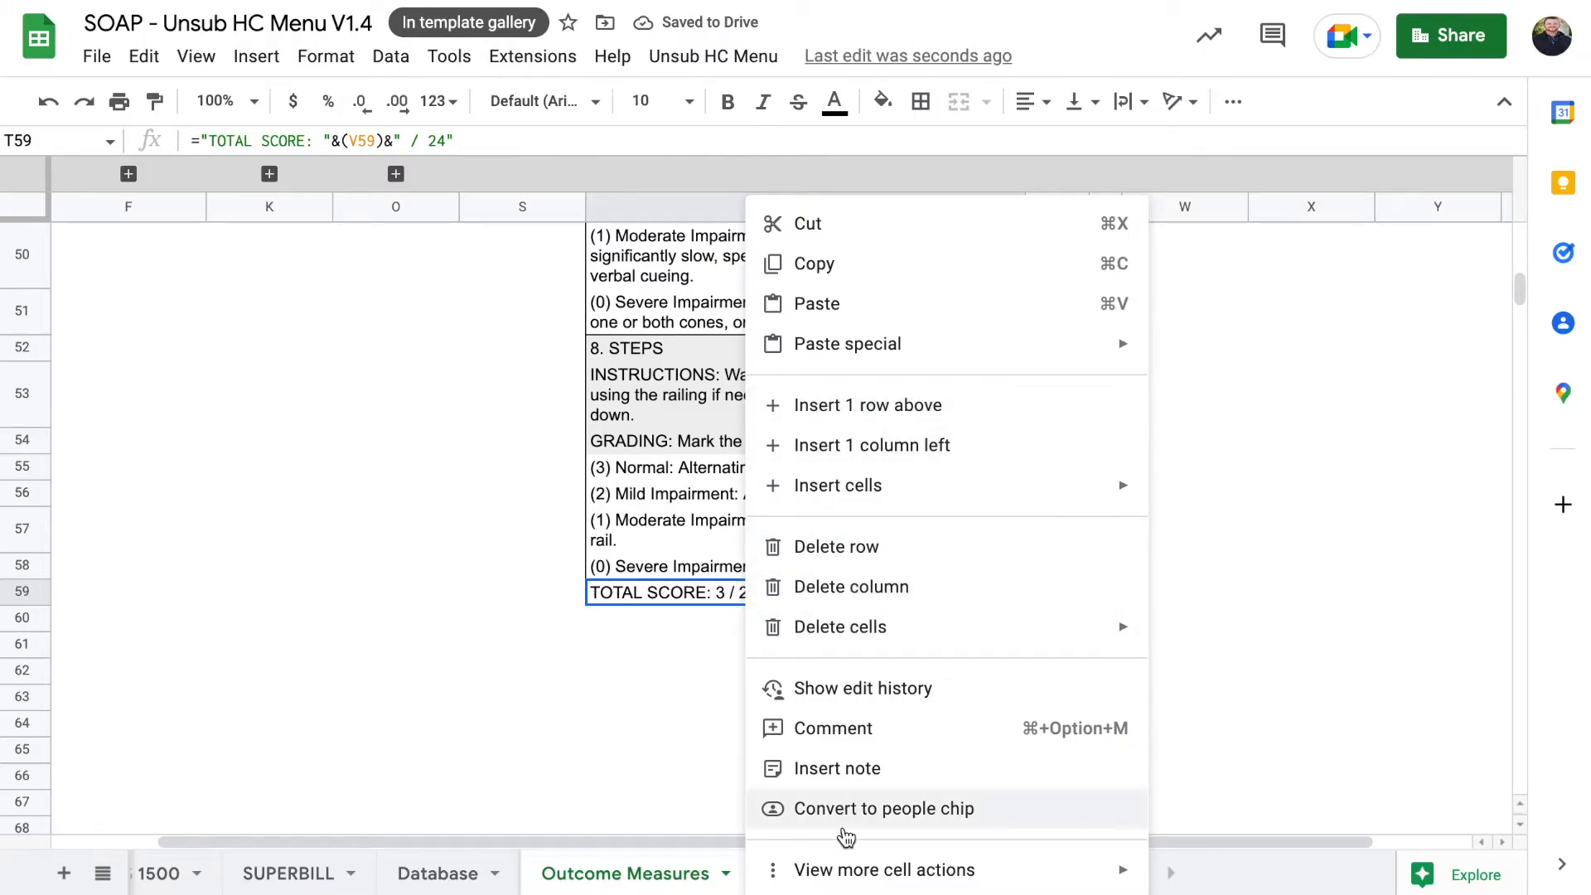
mouse_move(845, 883)
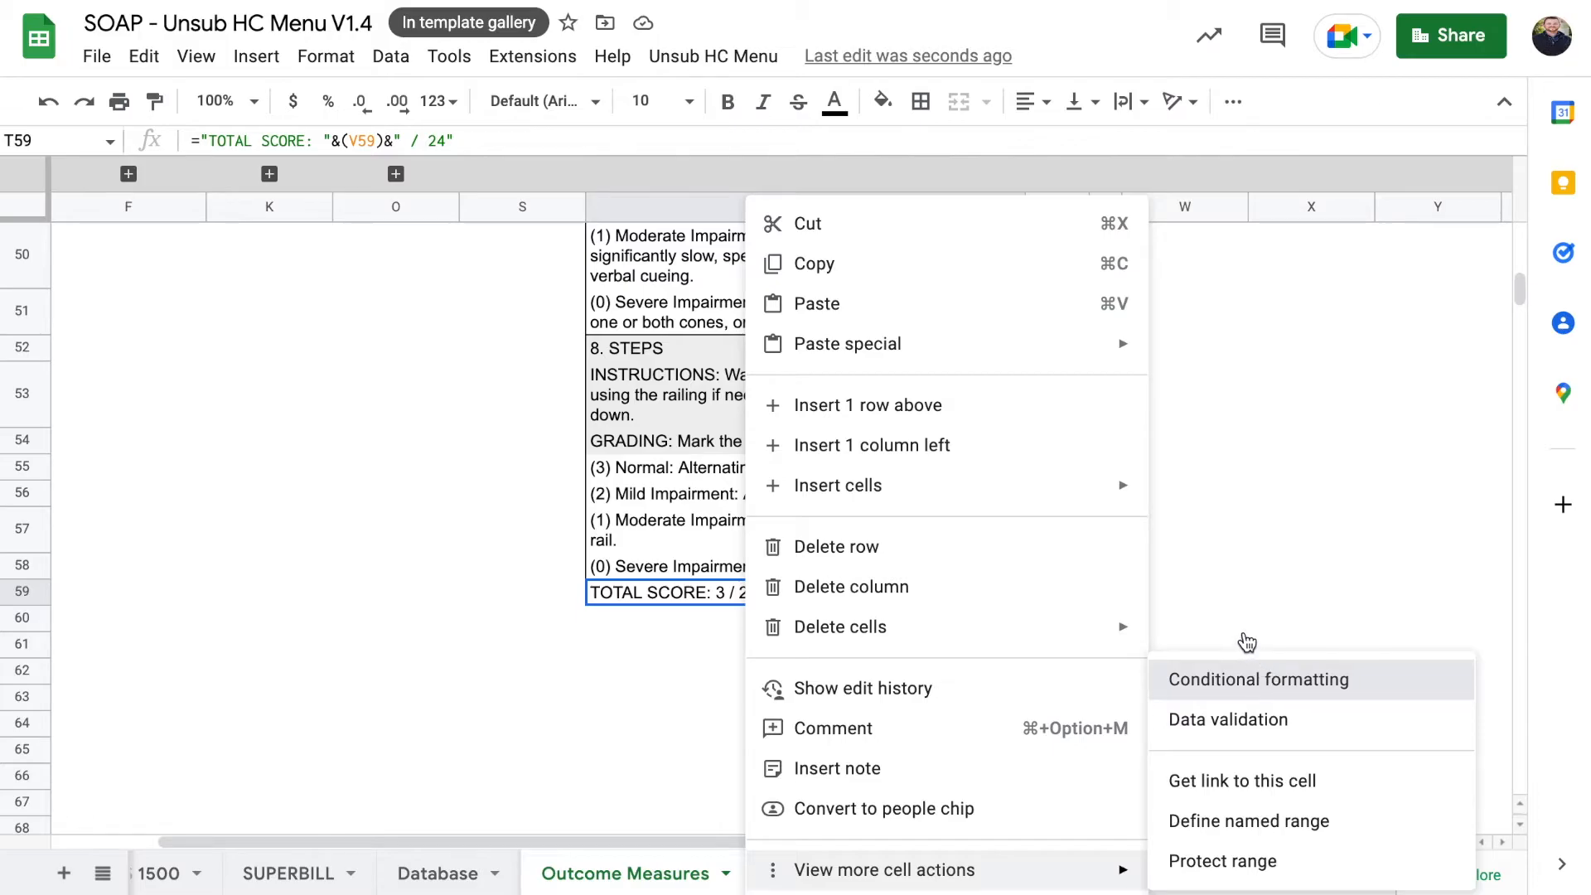
click(1253, 676)
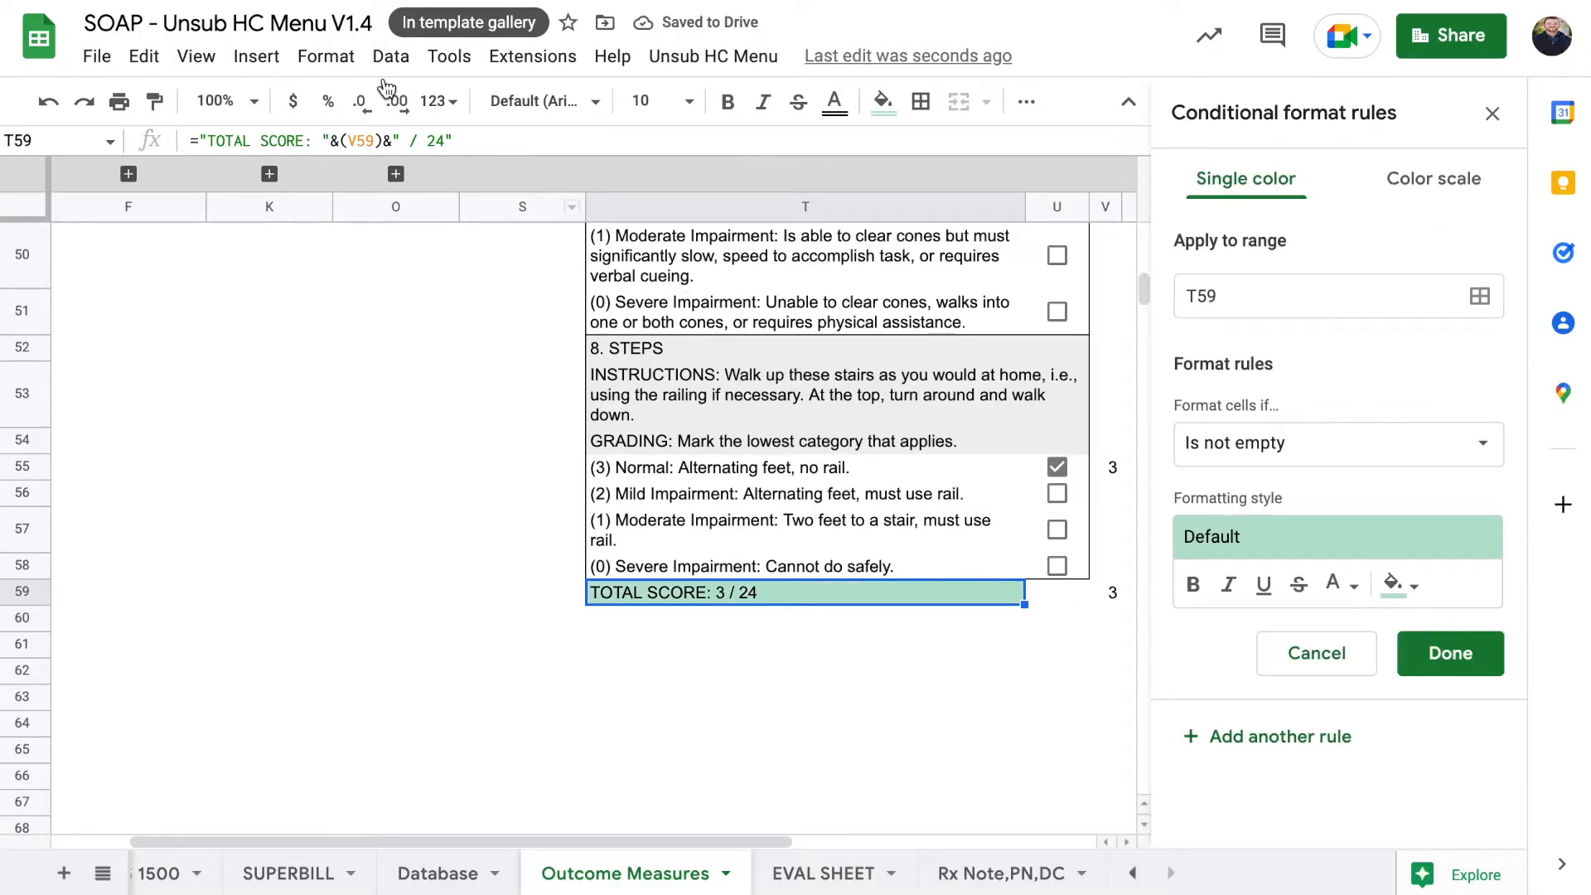
click(334, 60)
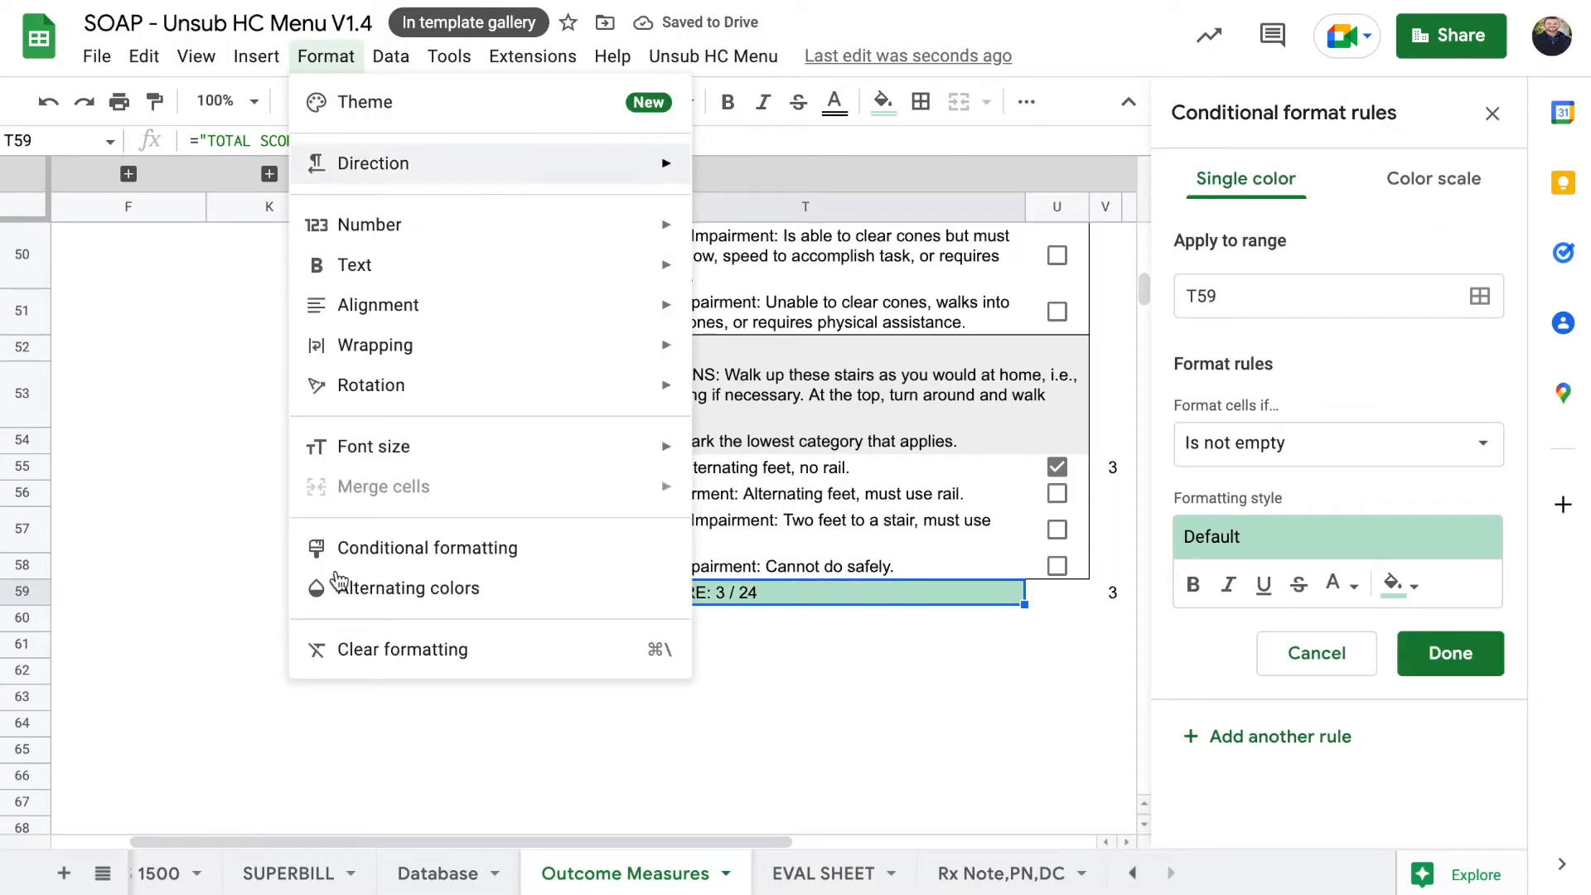
click(1193, 667)
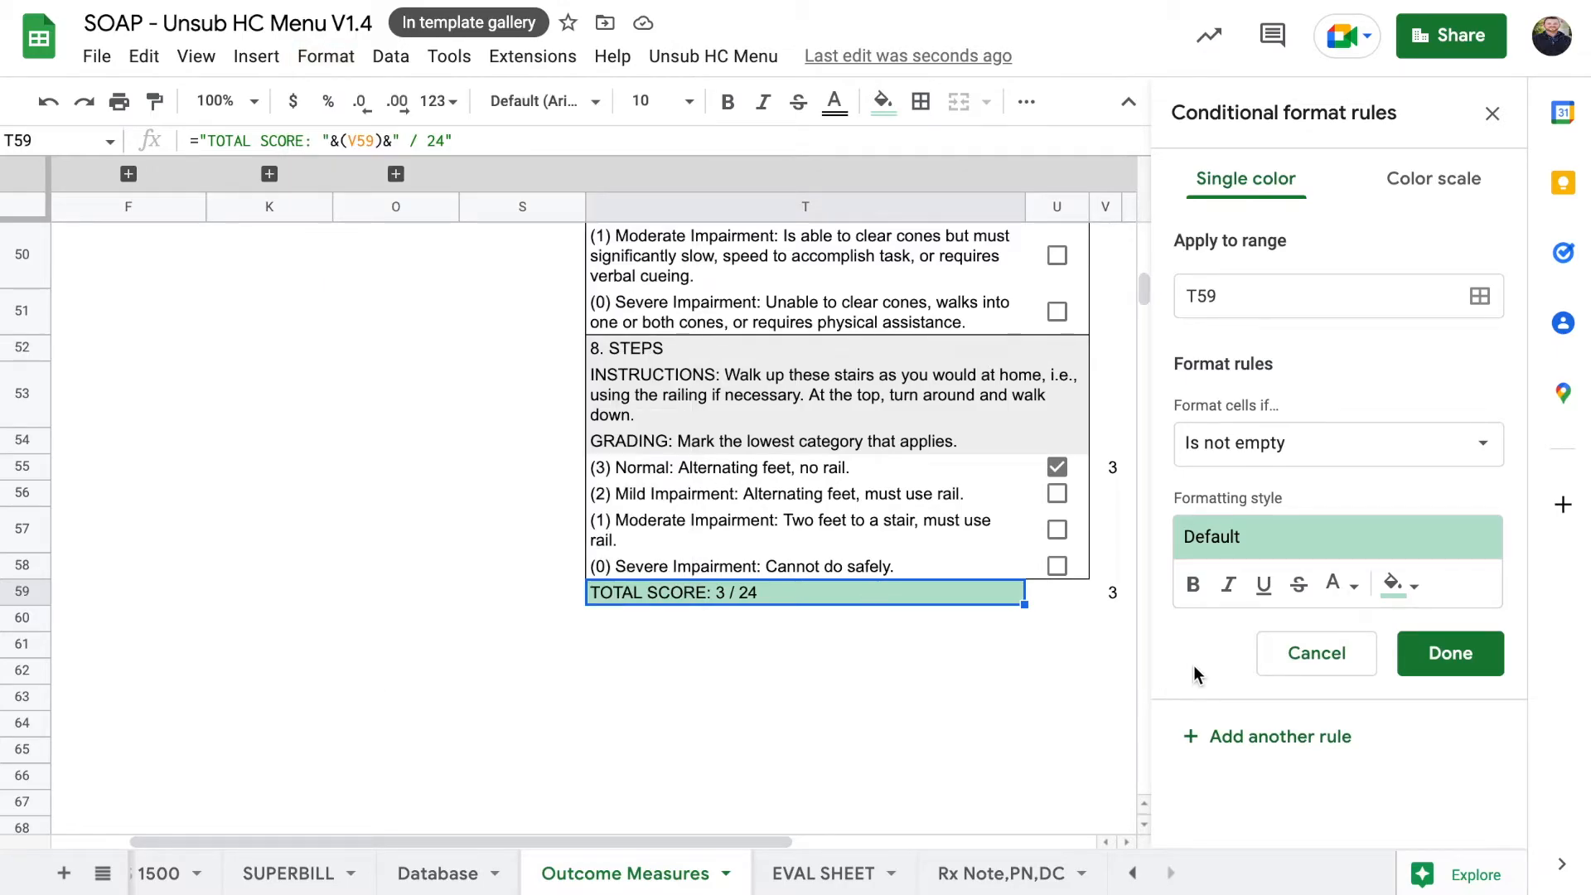
click(1339, 448)
scroll(1320, 735, down, 4)
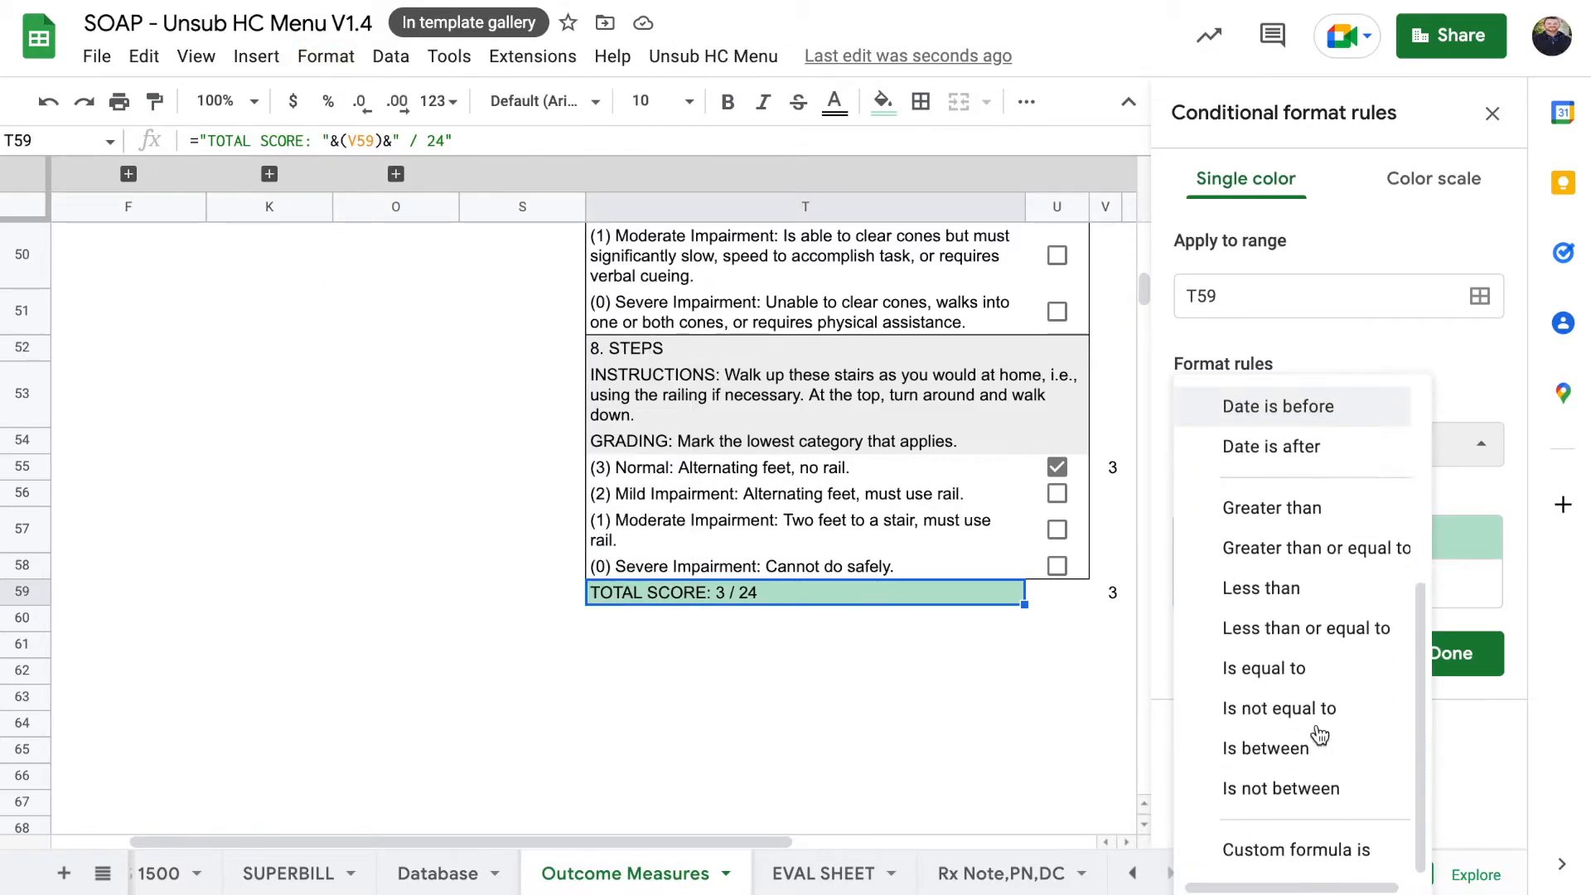
click(1299, 858)
Step: Give the T59 rule the formula =if(v59<=19,true,false) with a light red fill and save it
click(1287, 493)
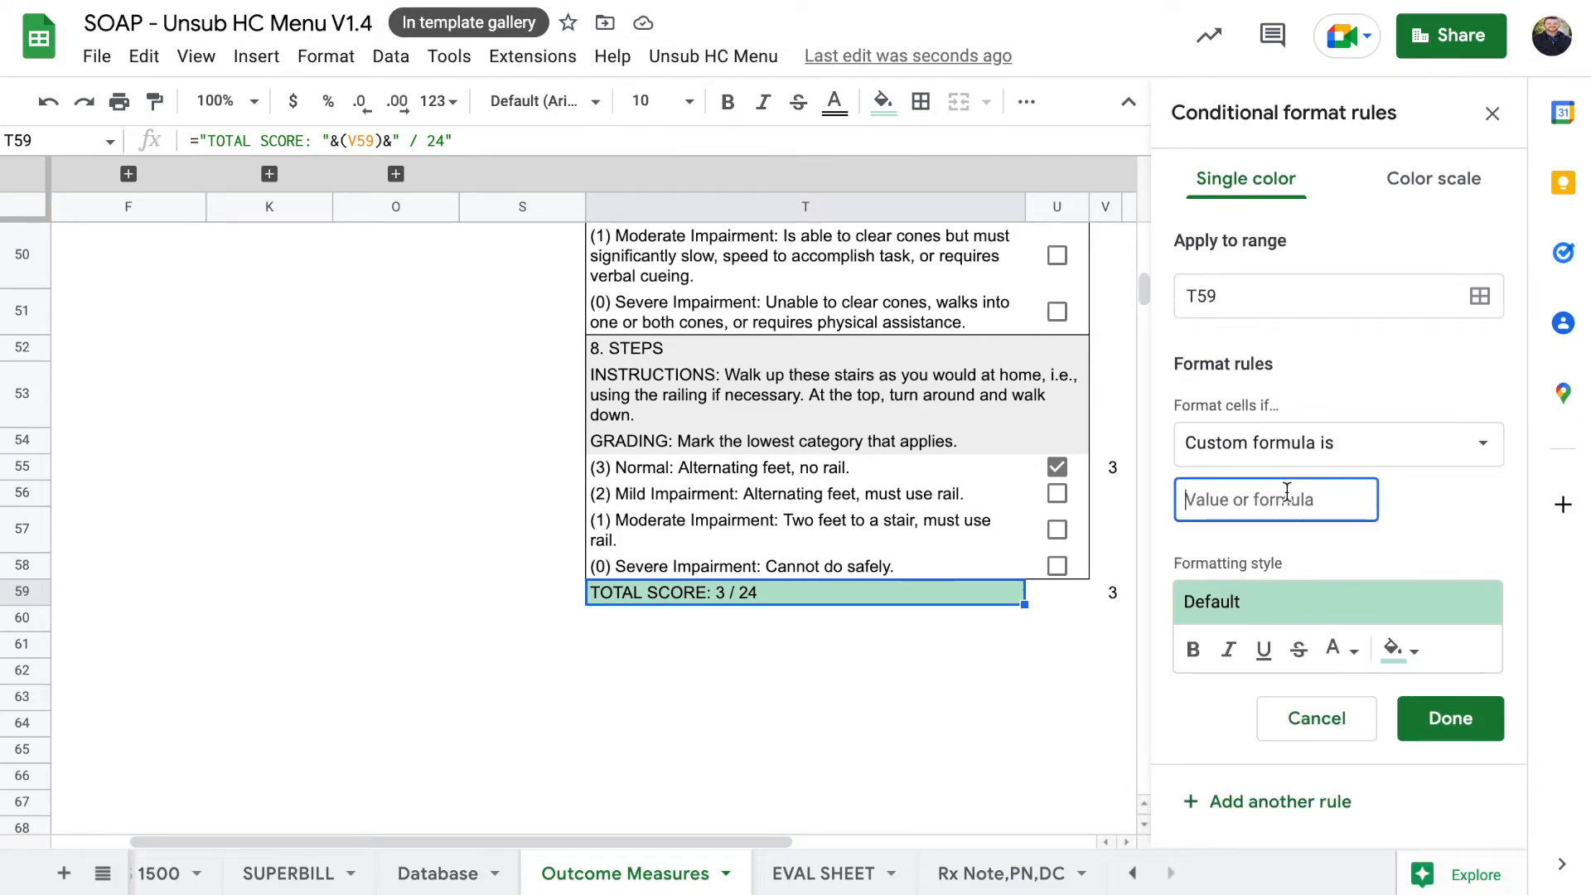
text(=if()
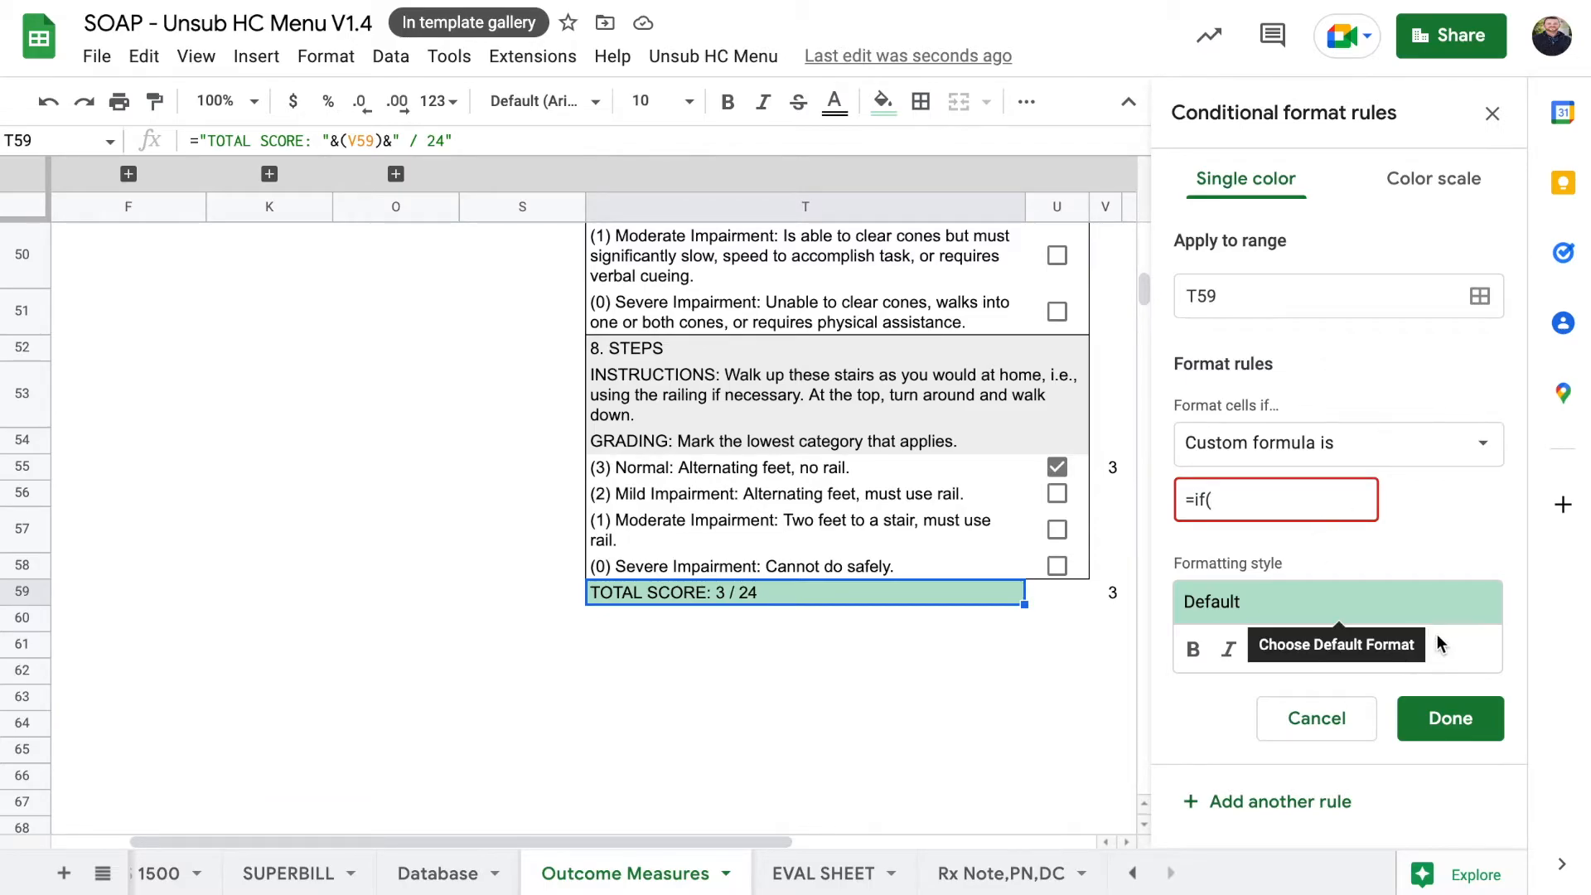
click(1395, 651)
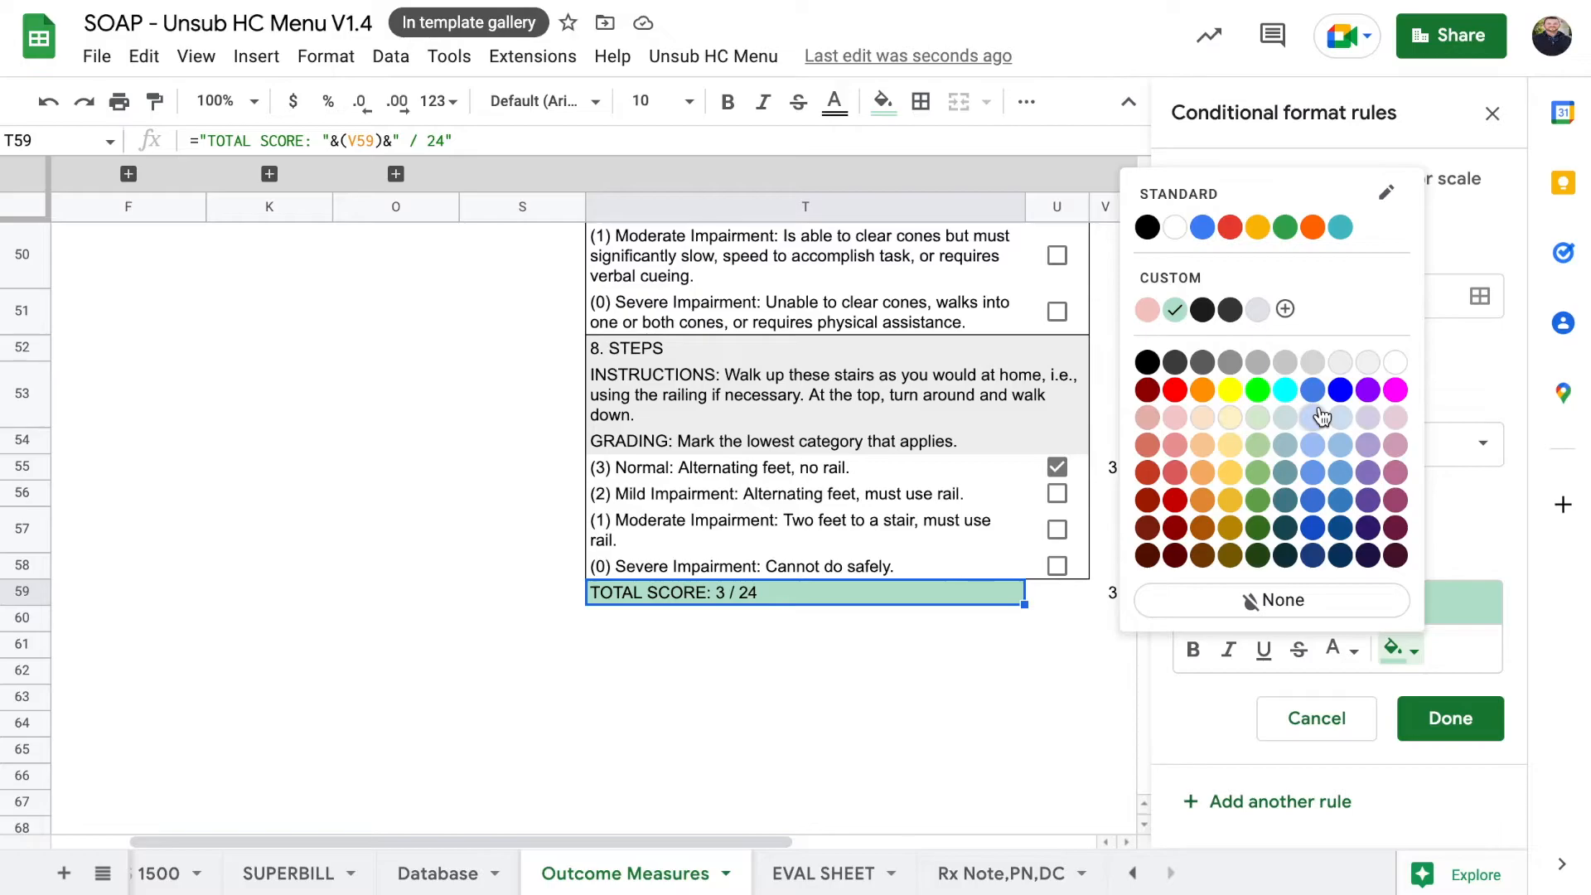
click(1172, 413)
click(1278, 505)
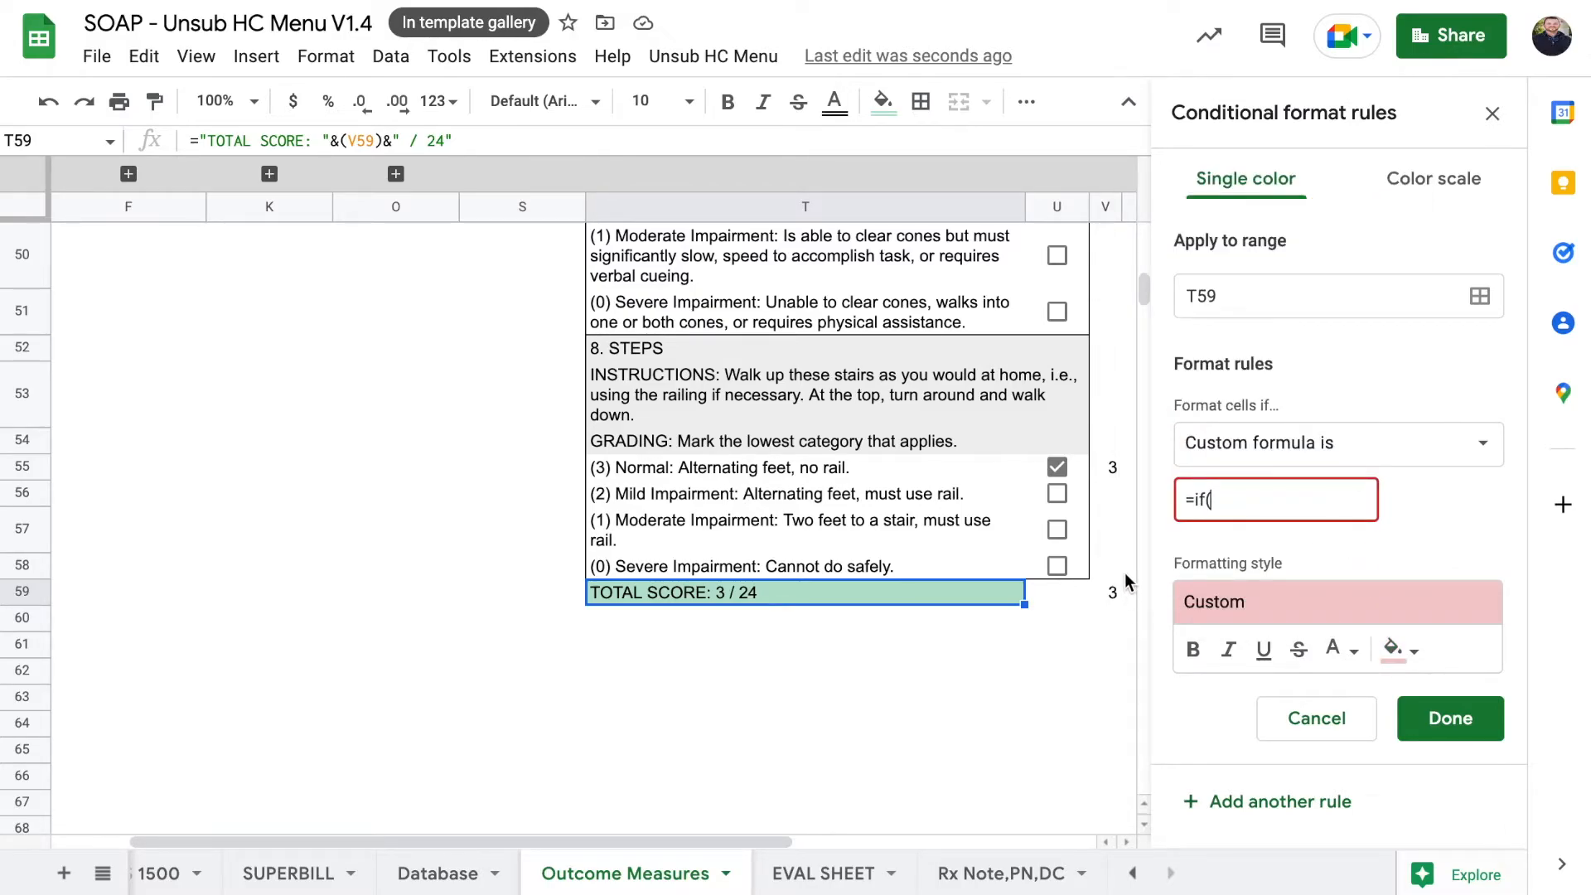
text(v59<=19,true,false)
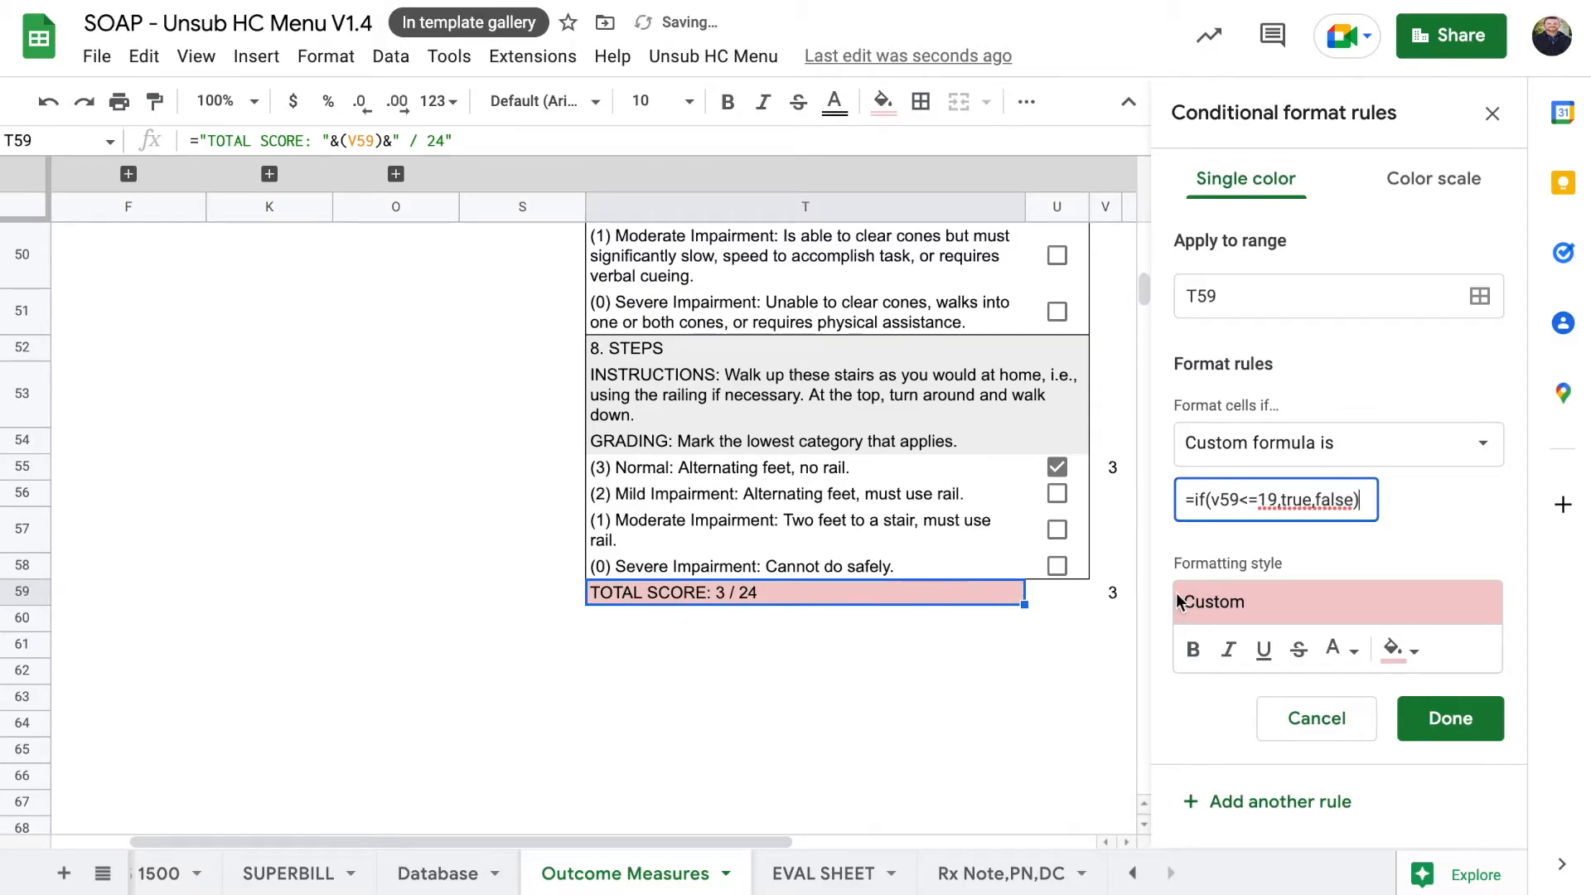
click(1449, 714)
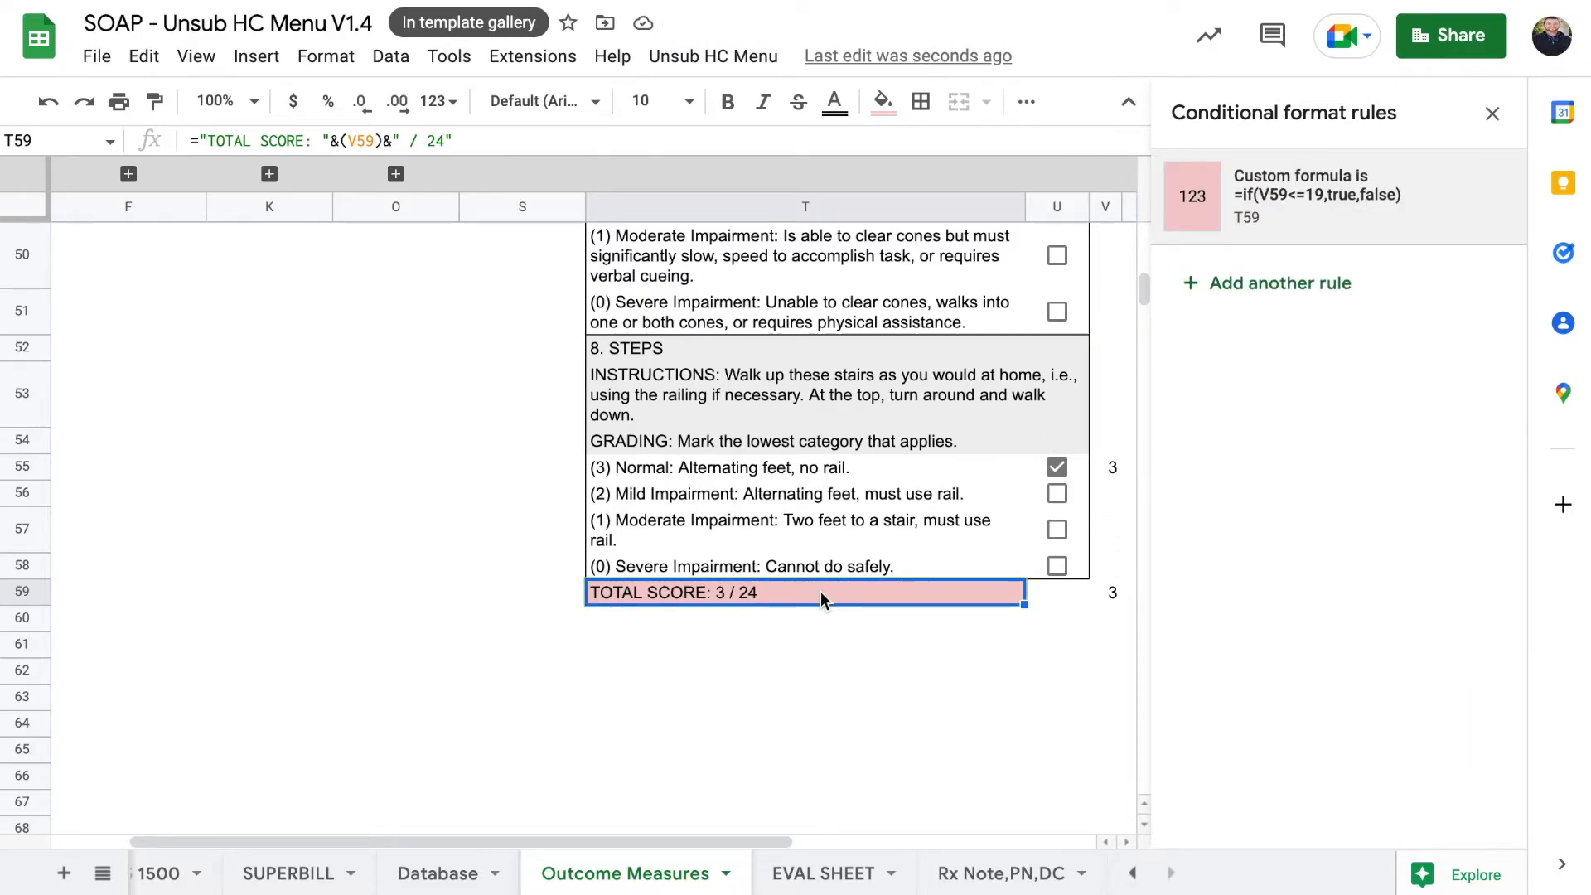
Step: Tick the Normal checkbox in each of sections 7 up to 1, from U48 to U6, to test the maximum total
scroll(821, 590, right, 2)
scroll(838, 575, up, 2)
scroll(883, 534, up, 2)
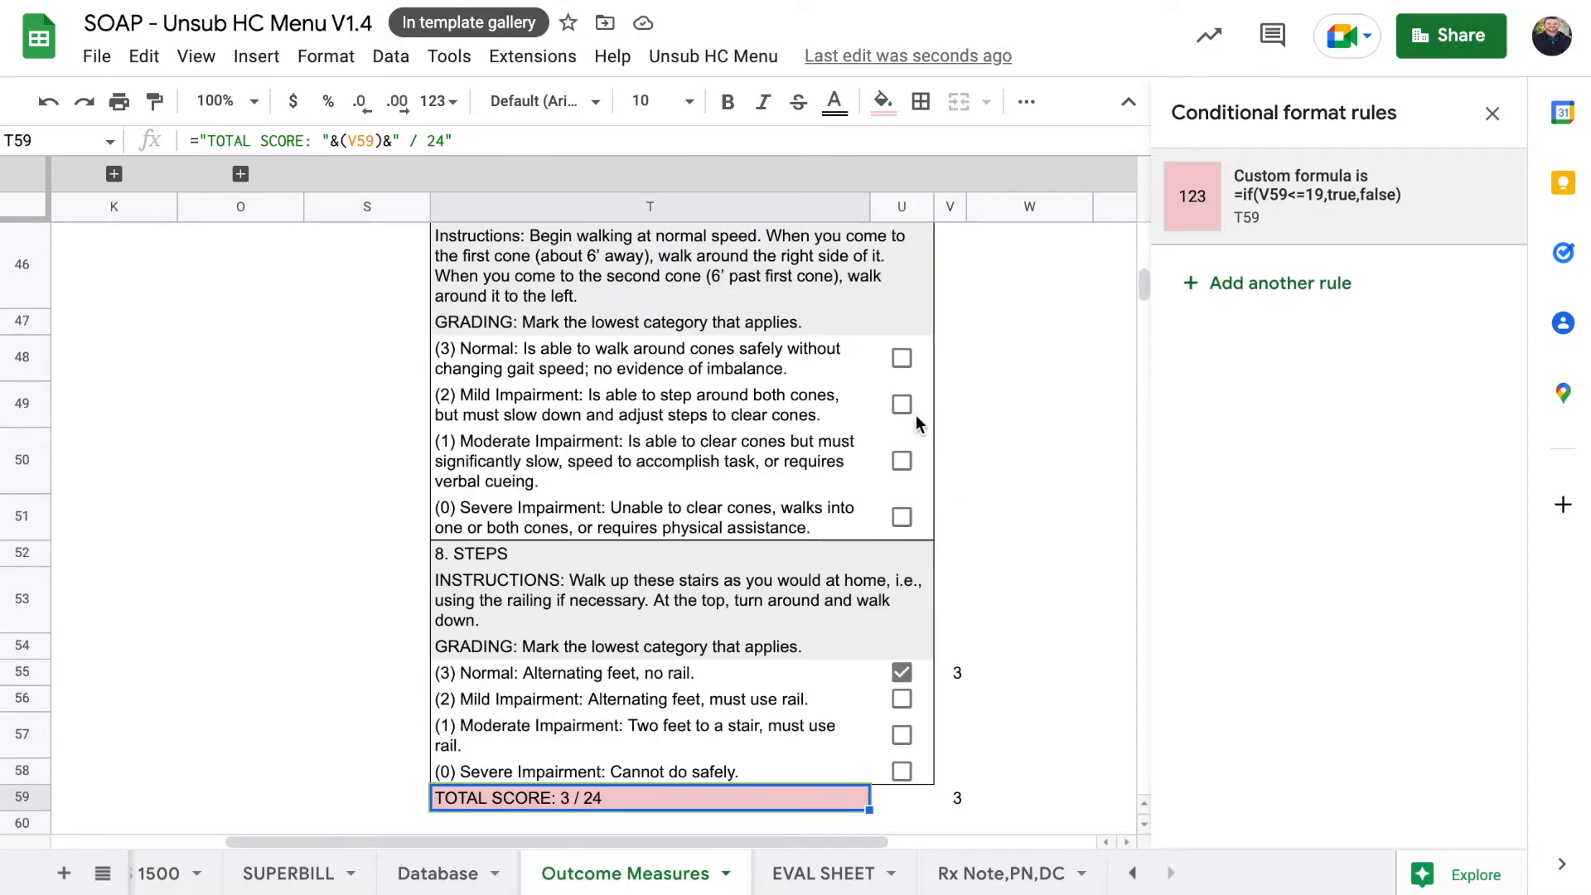
click(902, 361)
scroll(901, 361, up, 3)
scroll(901, 370, up, 1)
click(902, 391)
scroll(903, 391, up, 3)
click(903, 394)
scroll(900, 497, up, 6)
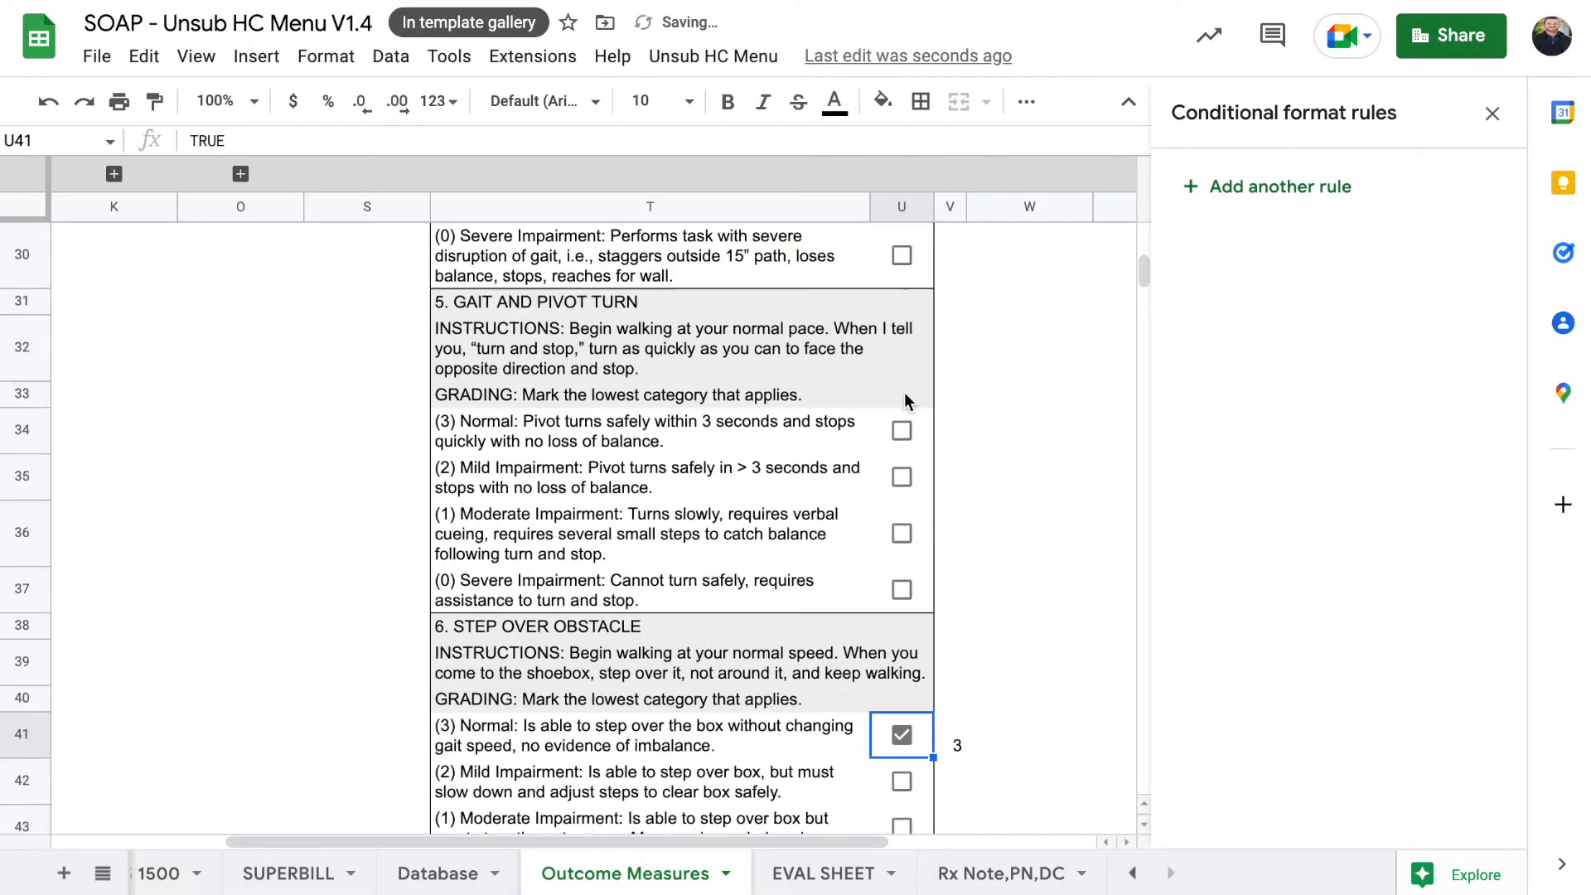
click(904, 626)
scroll(904, 663, up, 6)
click(903, 750)
scroll(905, 745, up, 5)
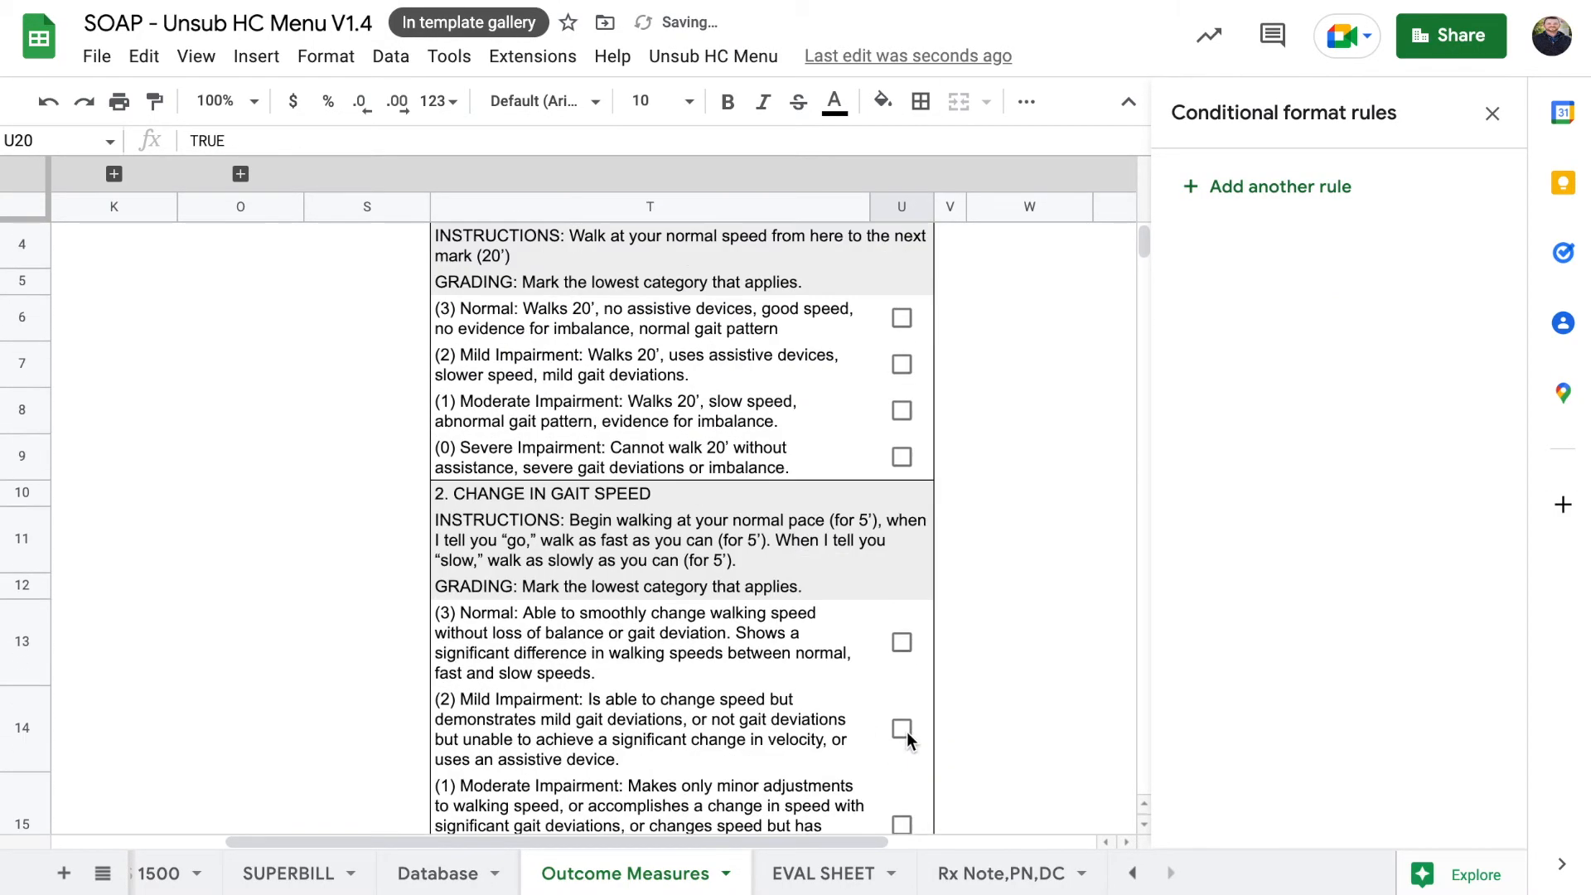
click(902, 641)
scroll(901, 643, up, 2)
click(902, 406)
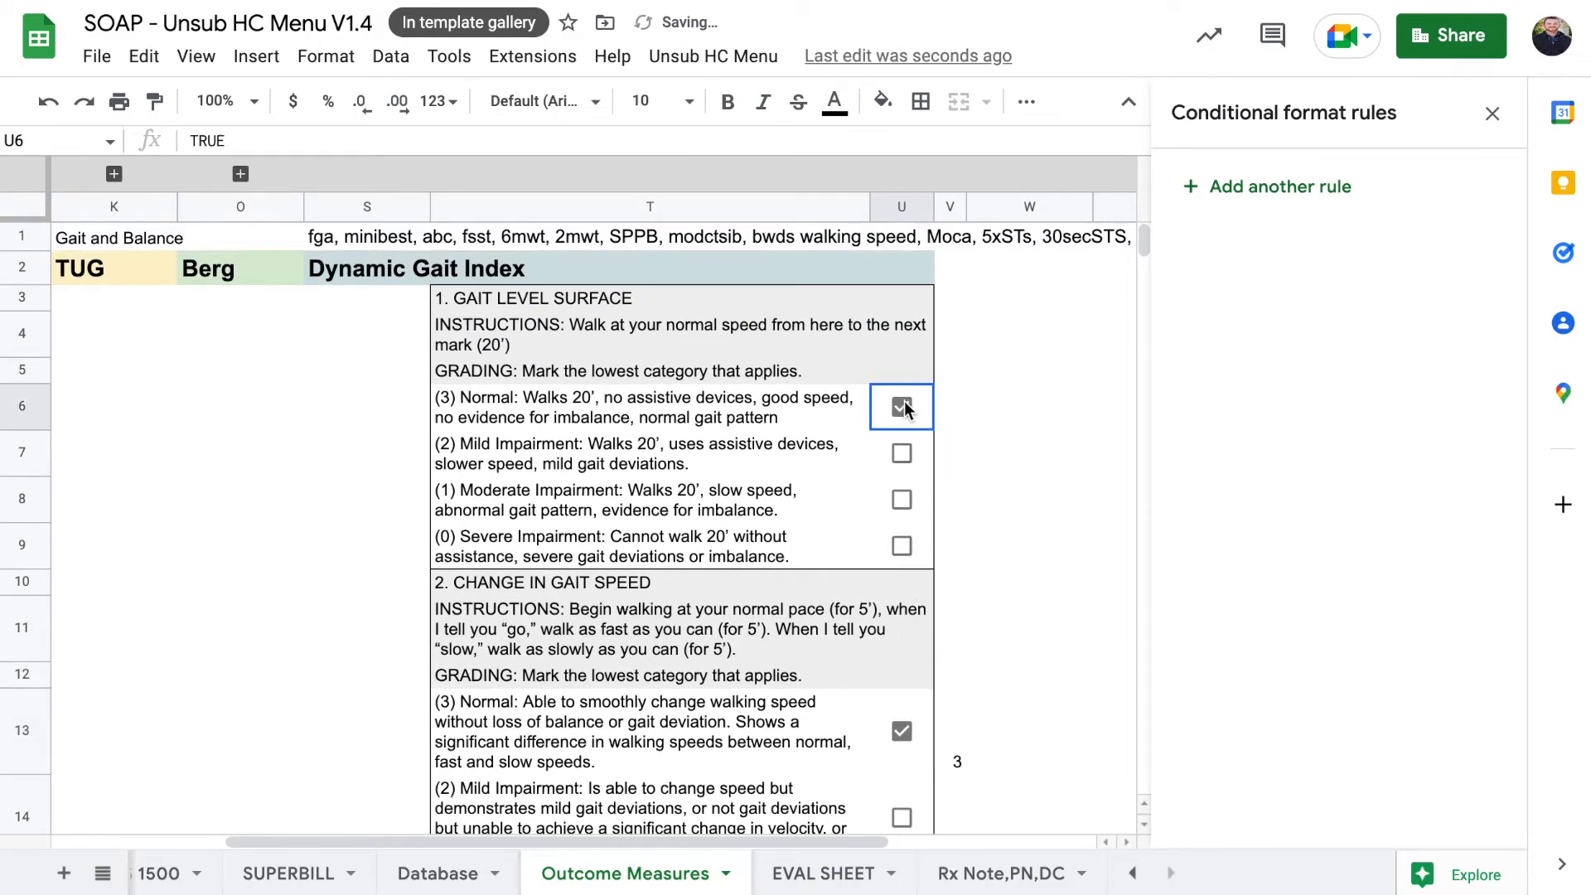
Step: Add a second conditional formatting rule to the total score cell T59 with a custom formula condition
scroll(912, 567, down, 15)
scroll(912, 563, down, 5)
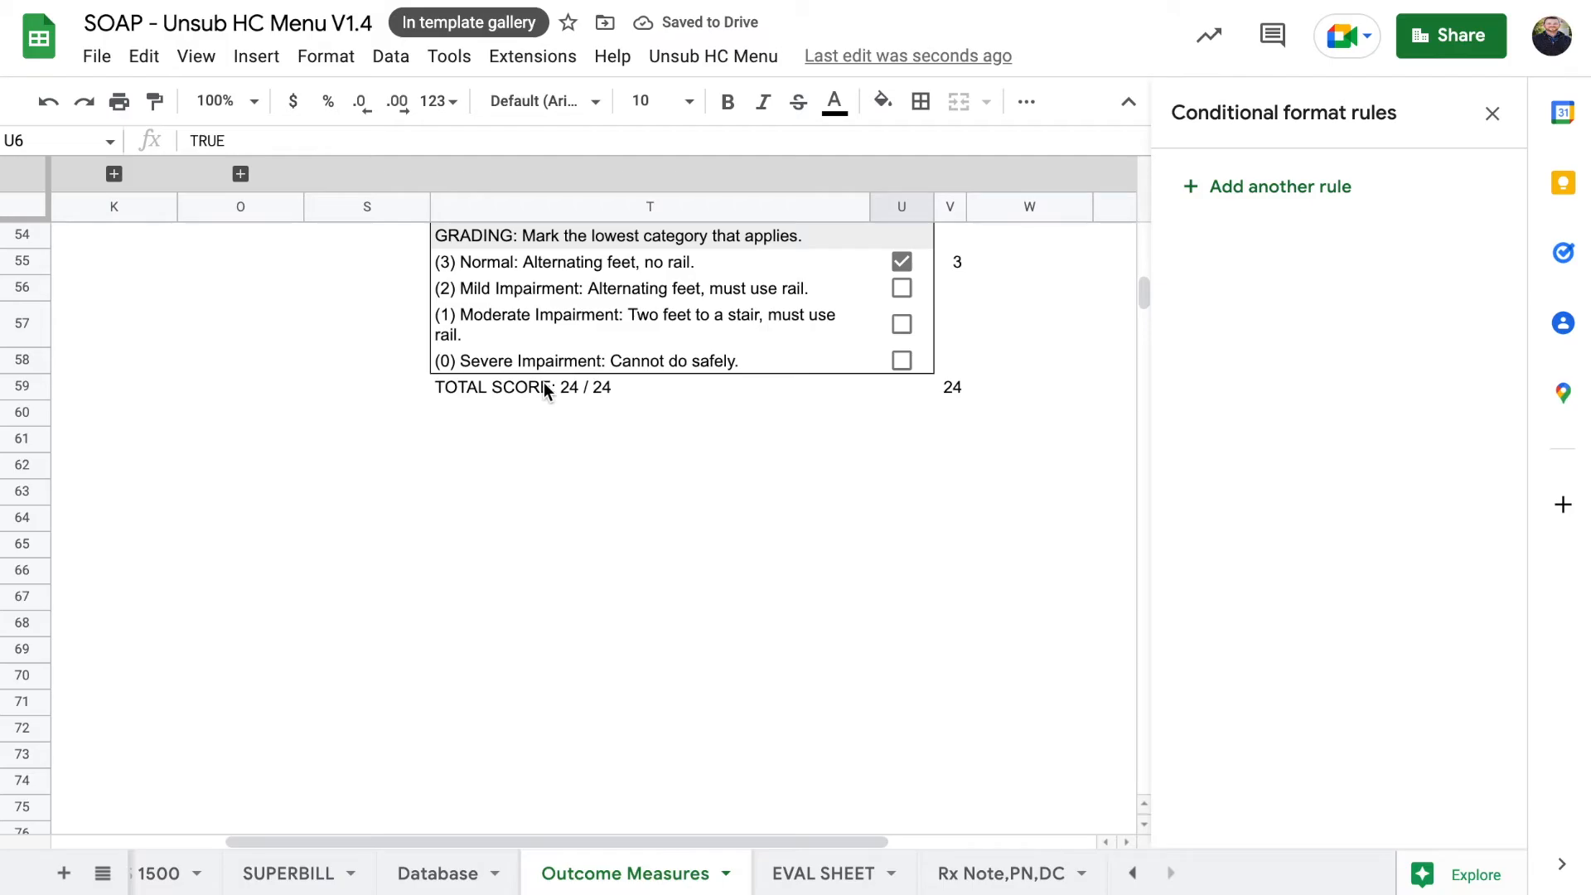
click(543, 393)
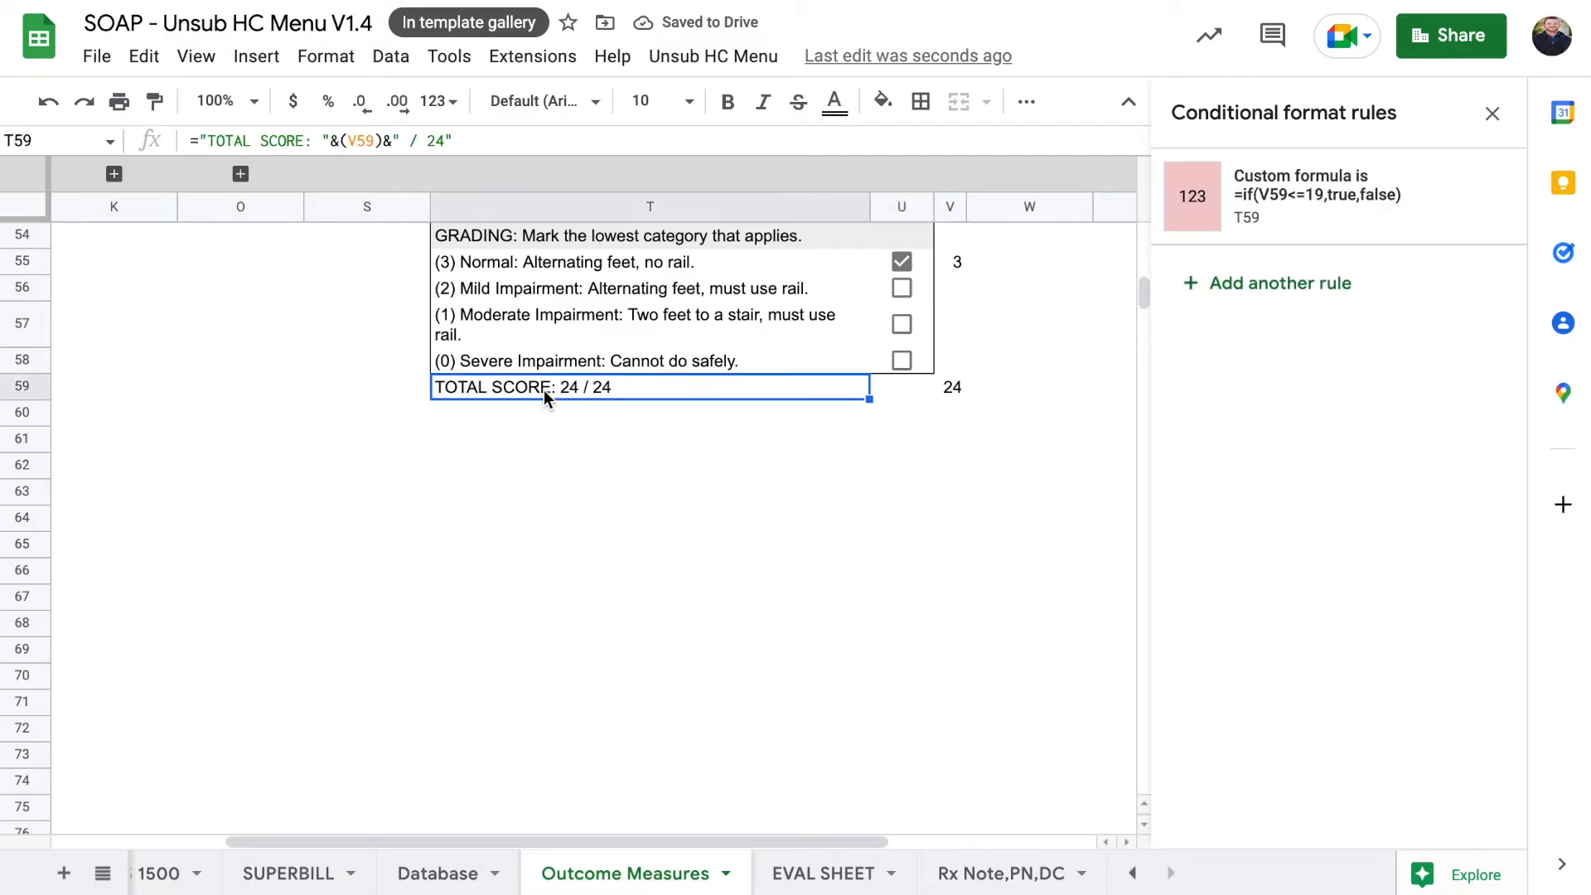
click(1293, 286)
click(1463, 454)
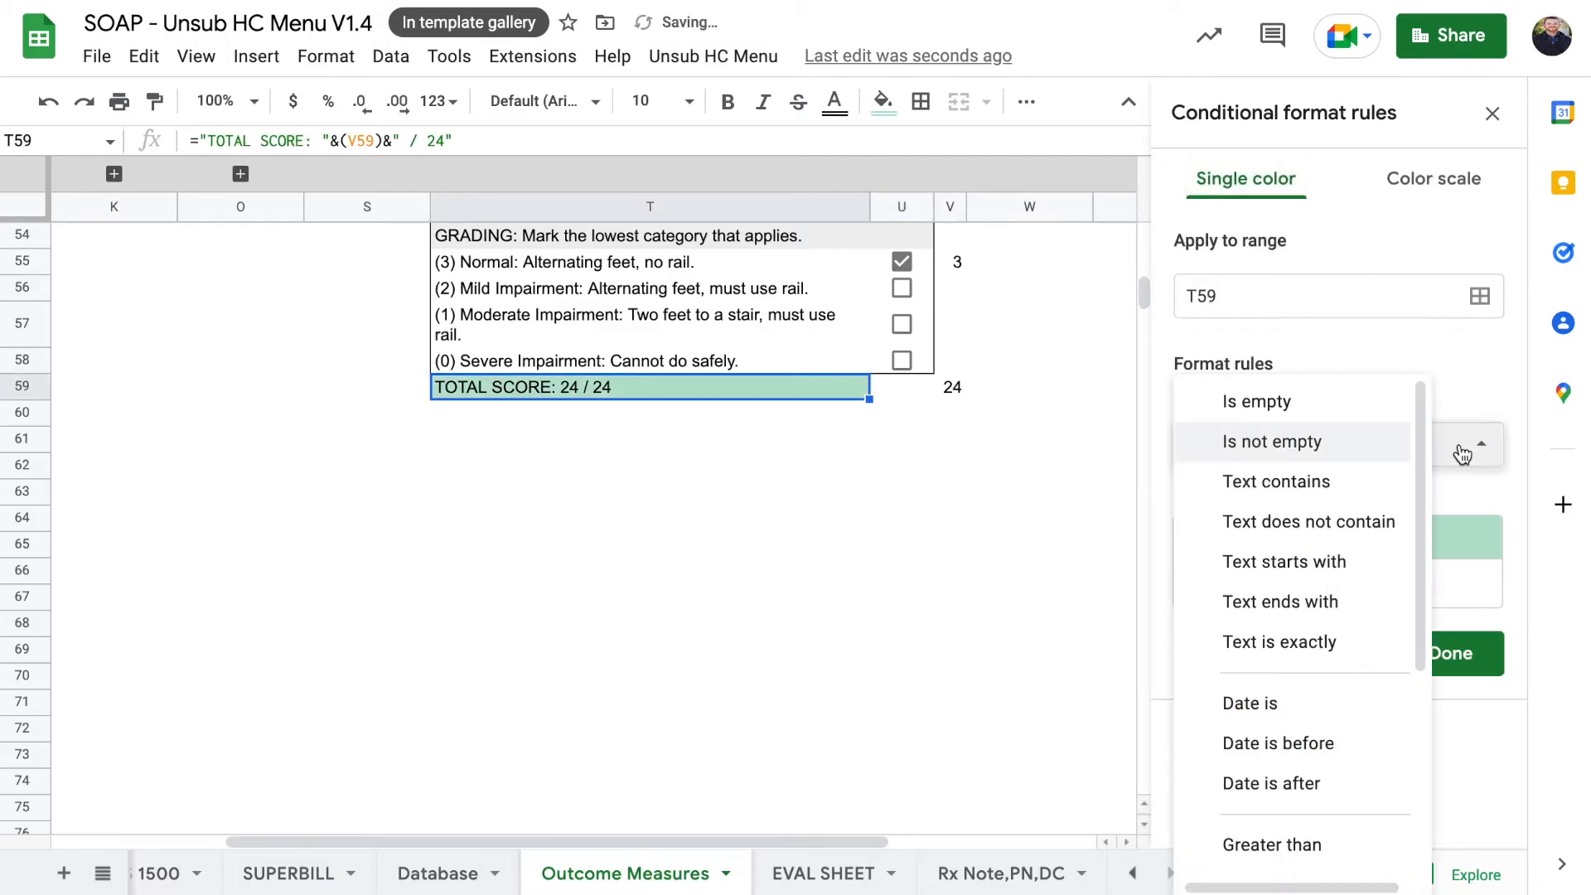
scroll(1299, 613, down, 4)
click(1287, 845)
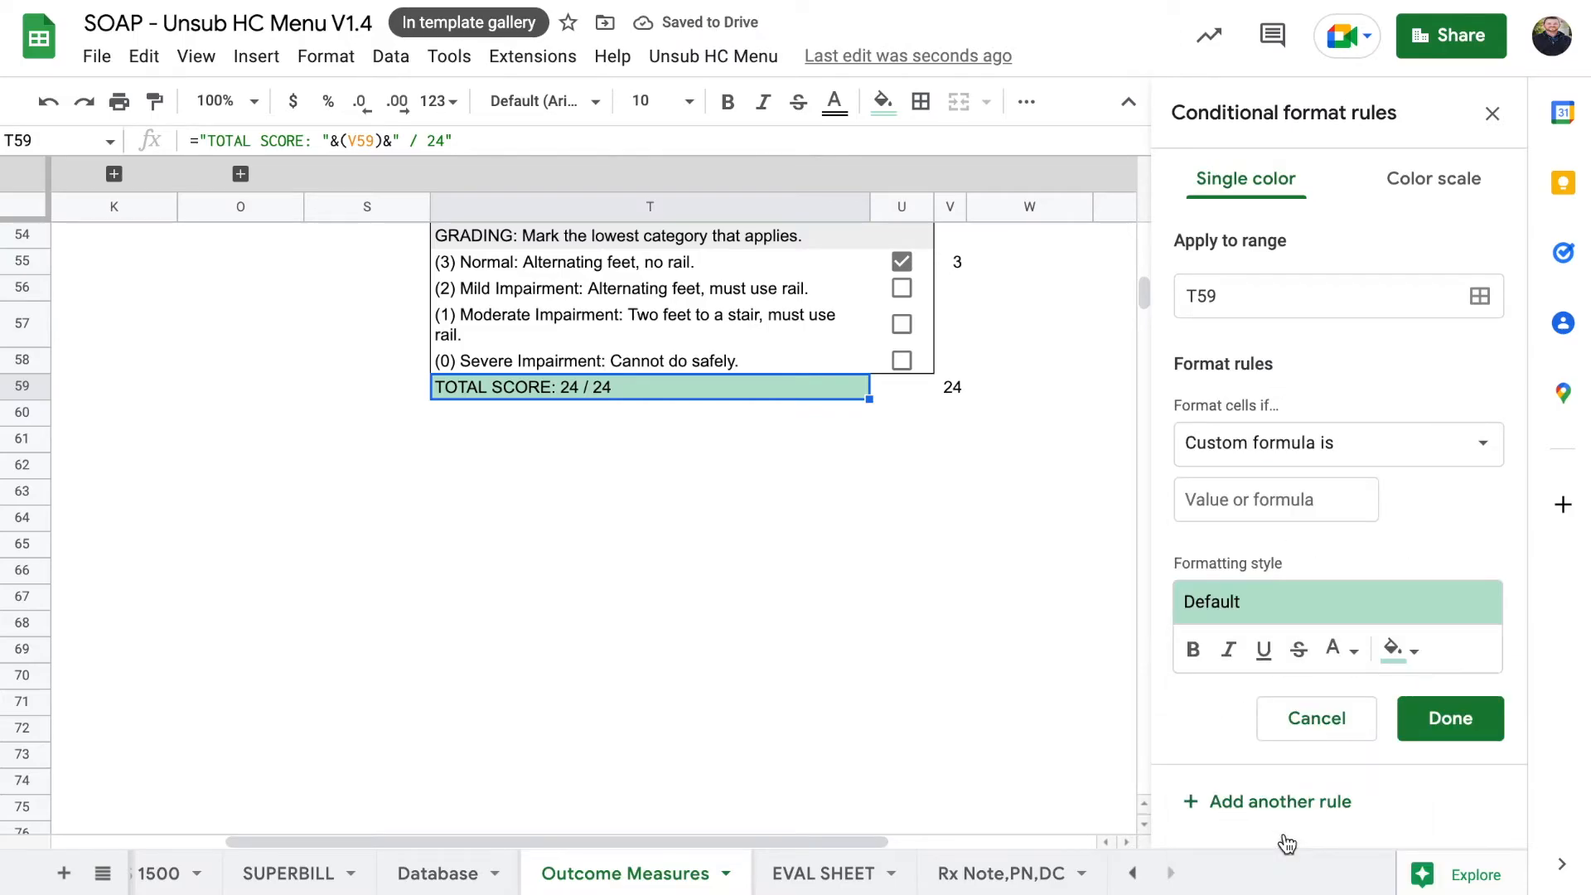
Step: Enter the formula =if(v59>19,true,false) for the second rule and save it with the default green fill
click(1323, 498)
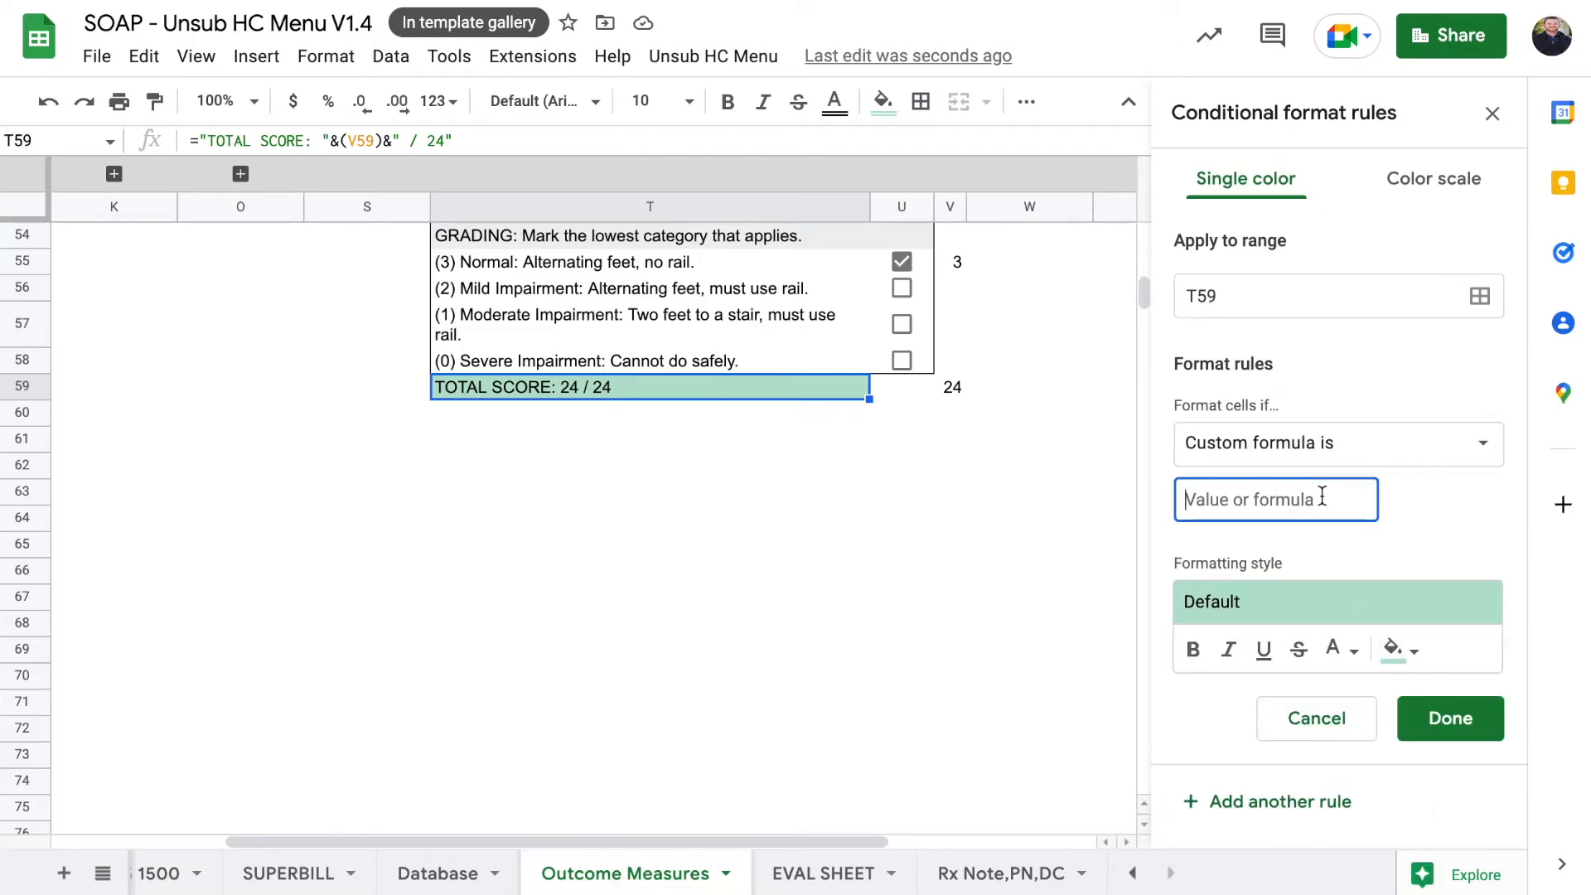
text(=if)
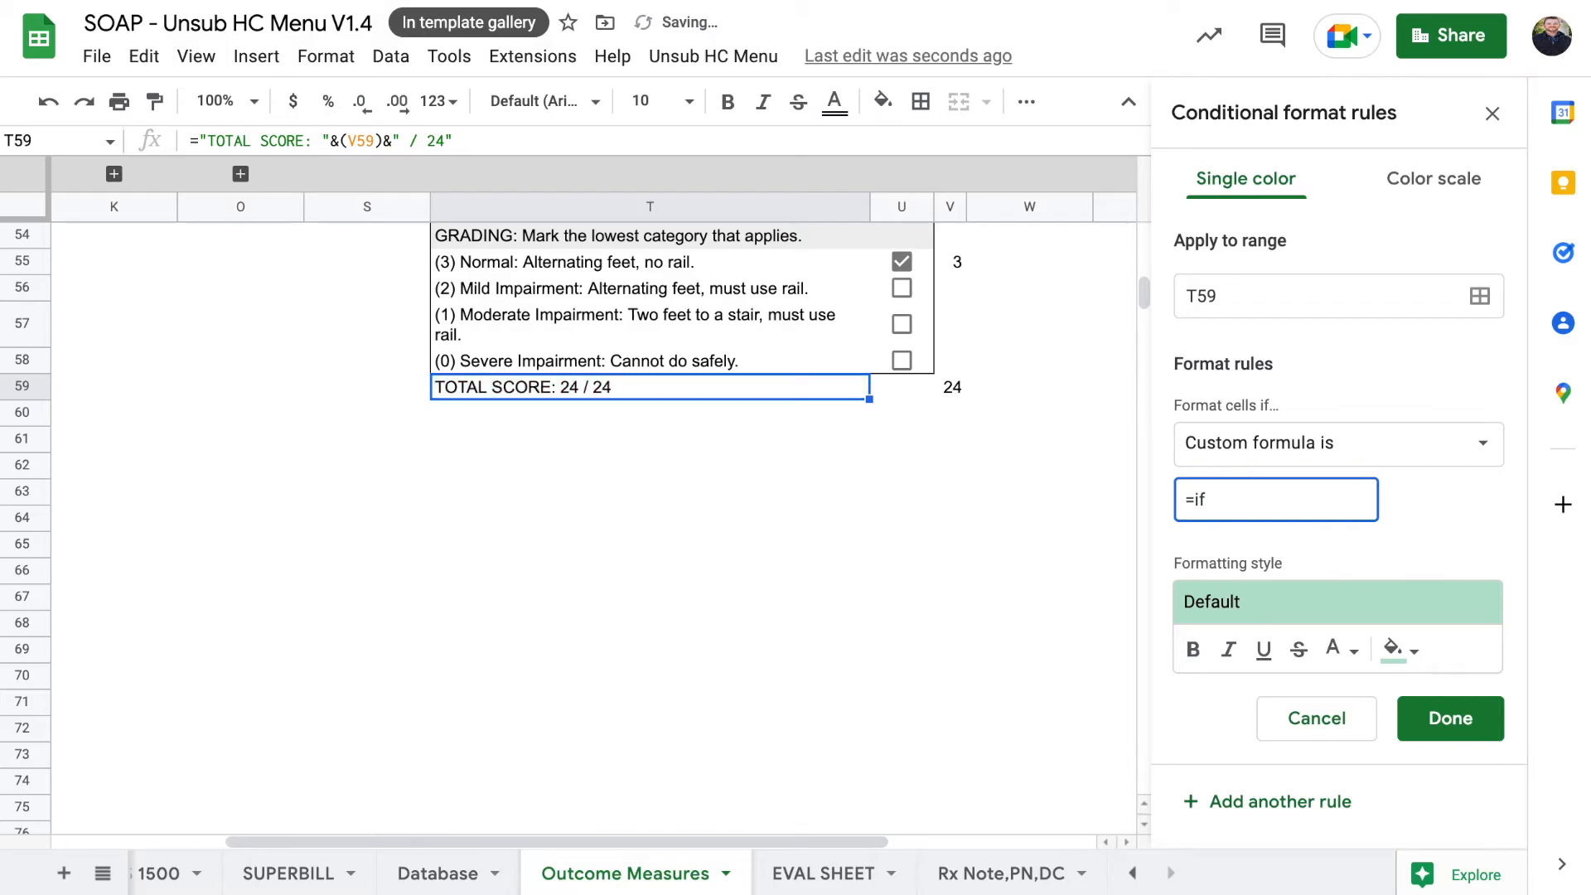
text((v59)
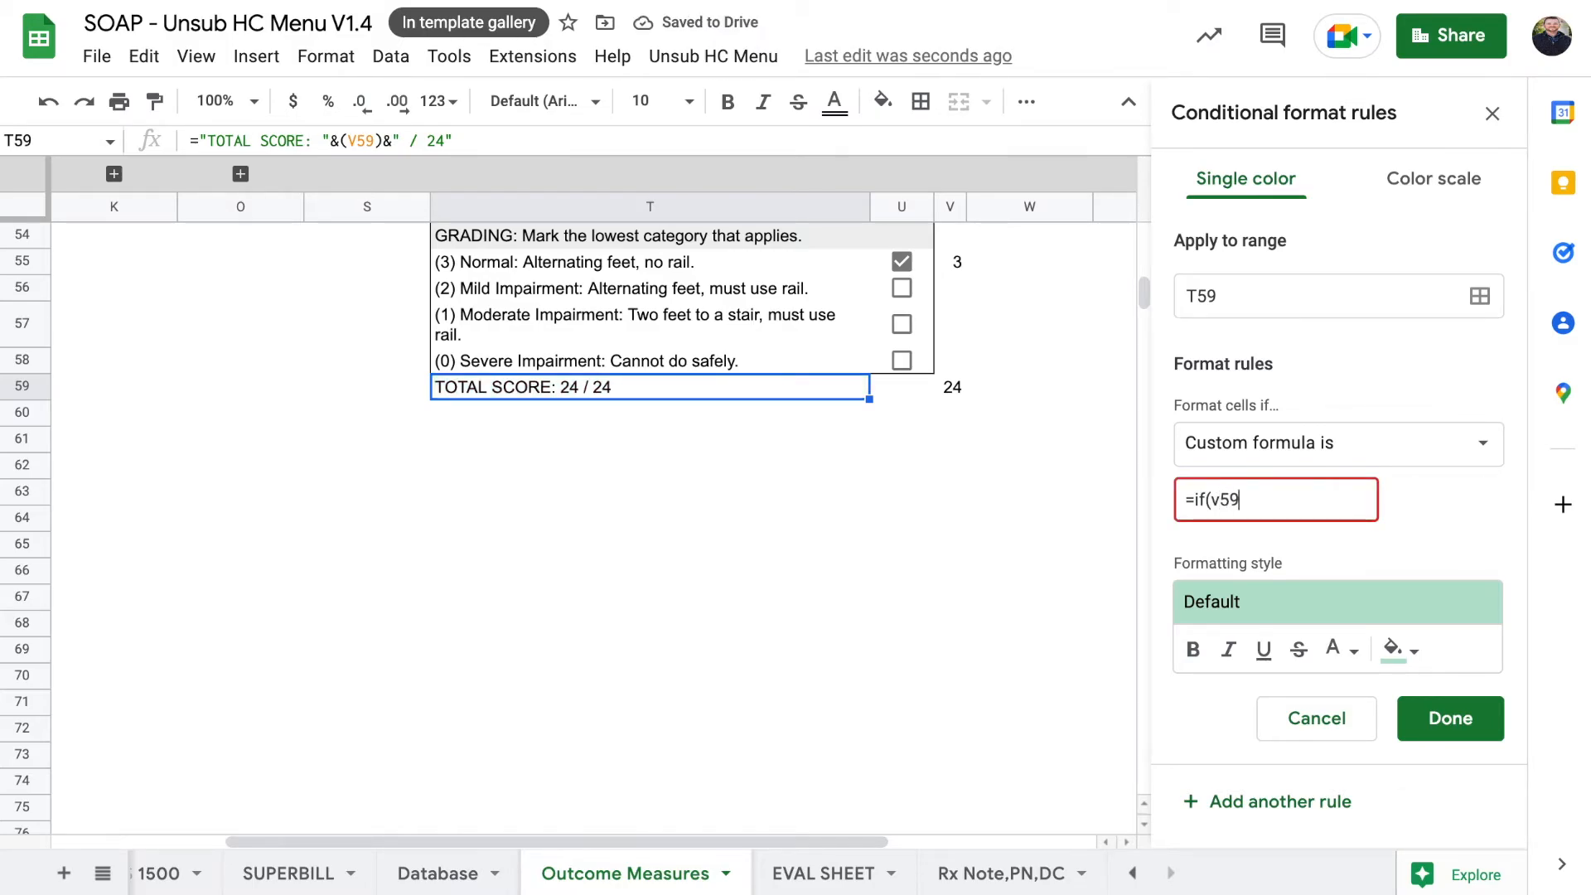
text(>19)
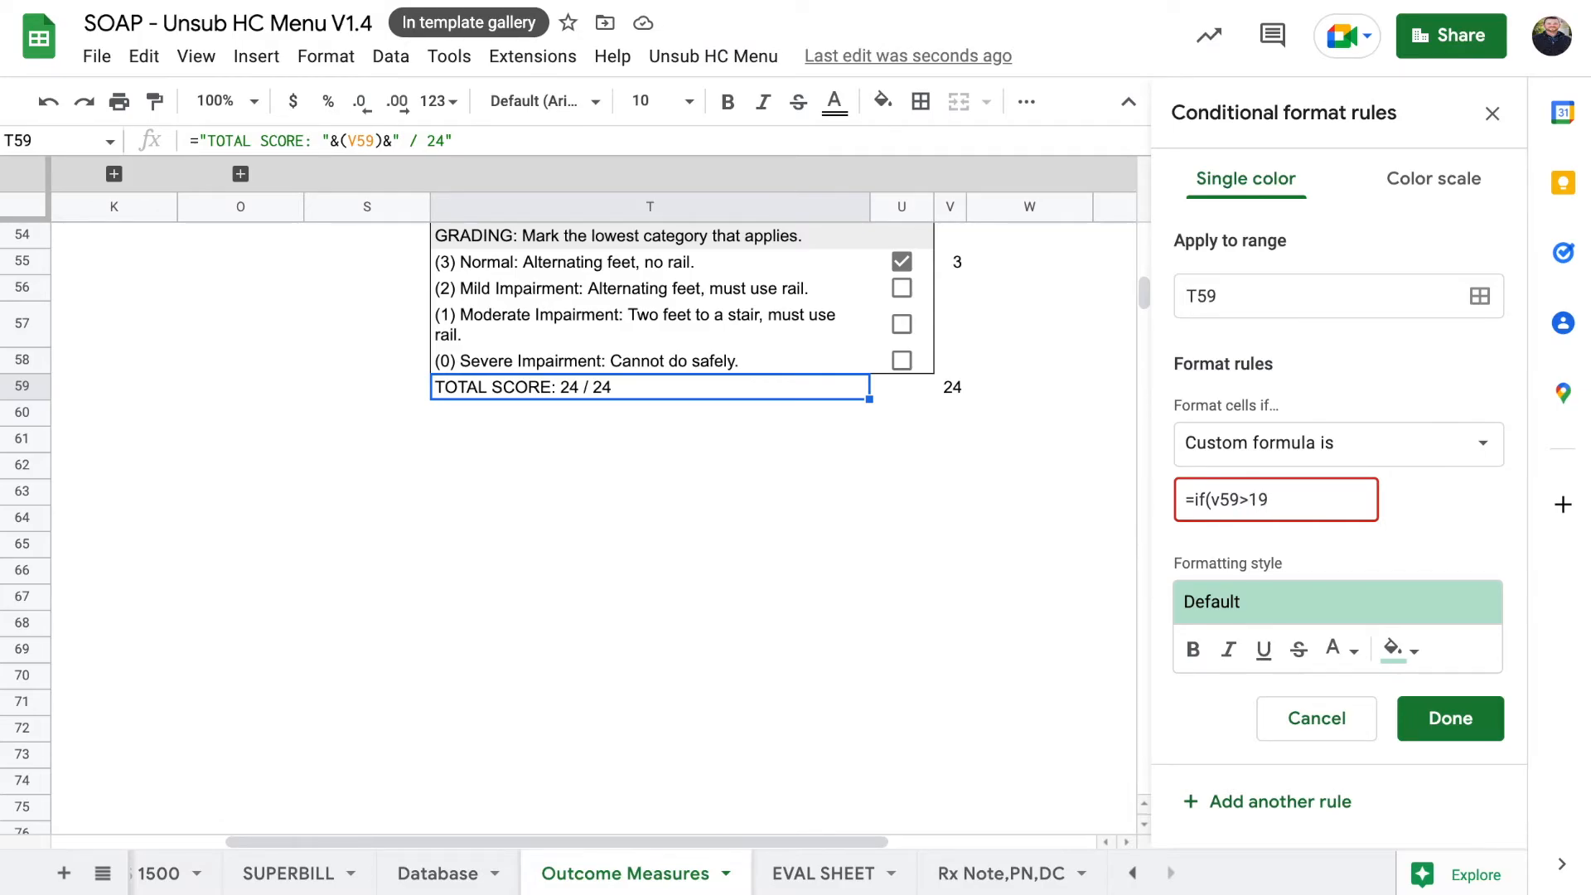
text(,true,false)
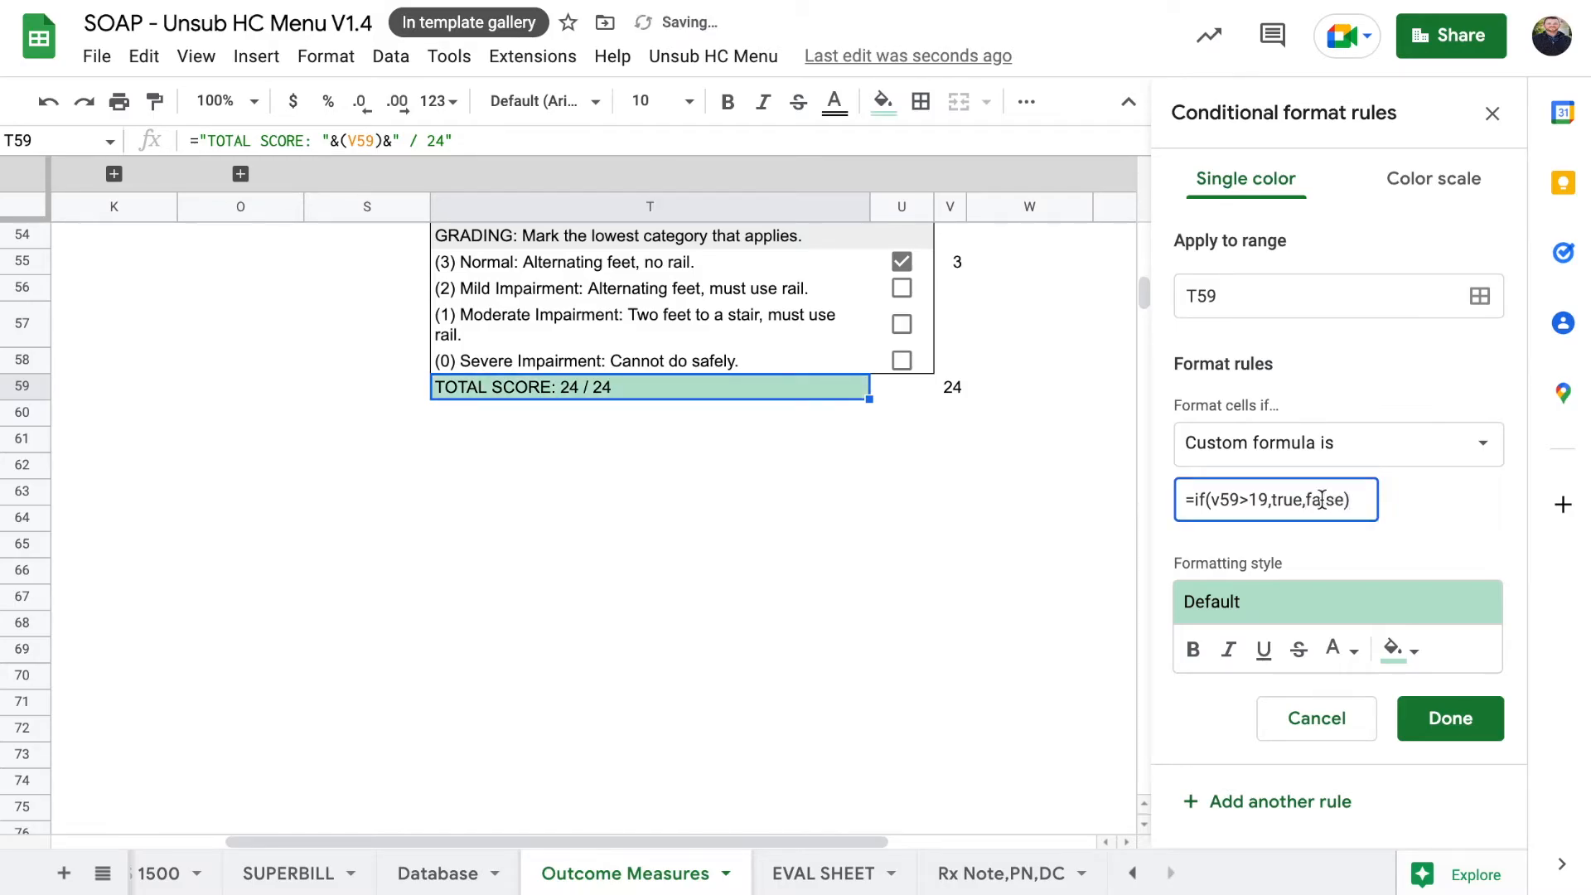
click(1446, 718)
Step: Untick the Normal checkboxes of sections 8 and 7, U55 and U48, to test the total score colors
scroll(901, 405, up, 2)
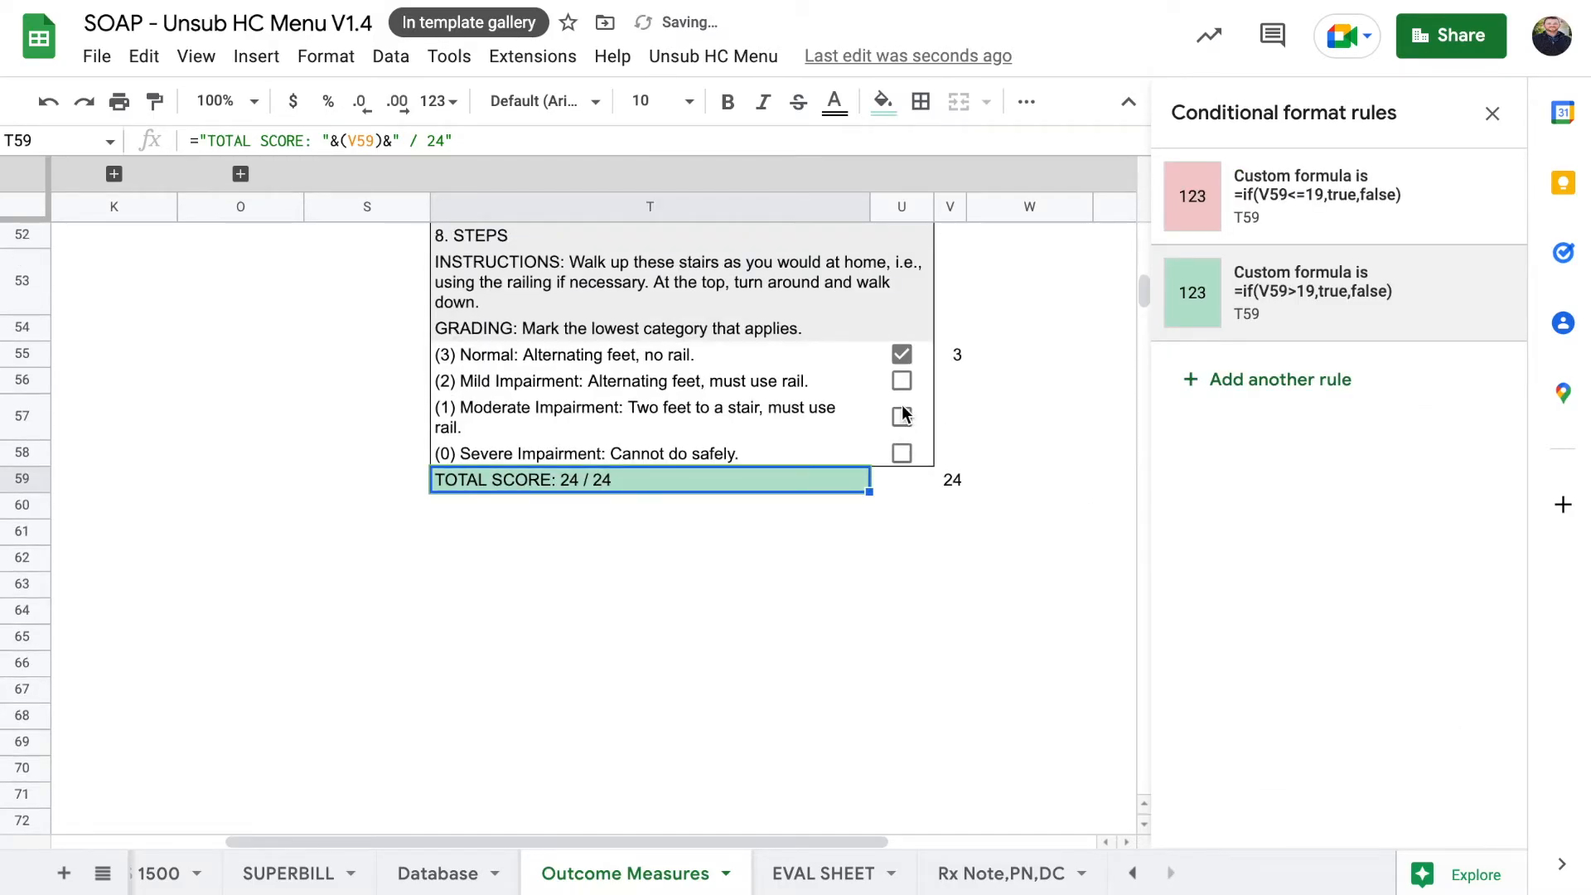
click(902, 359)
scroll(902, 361, up, 3)
scroll(901, 360, up, 1)
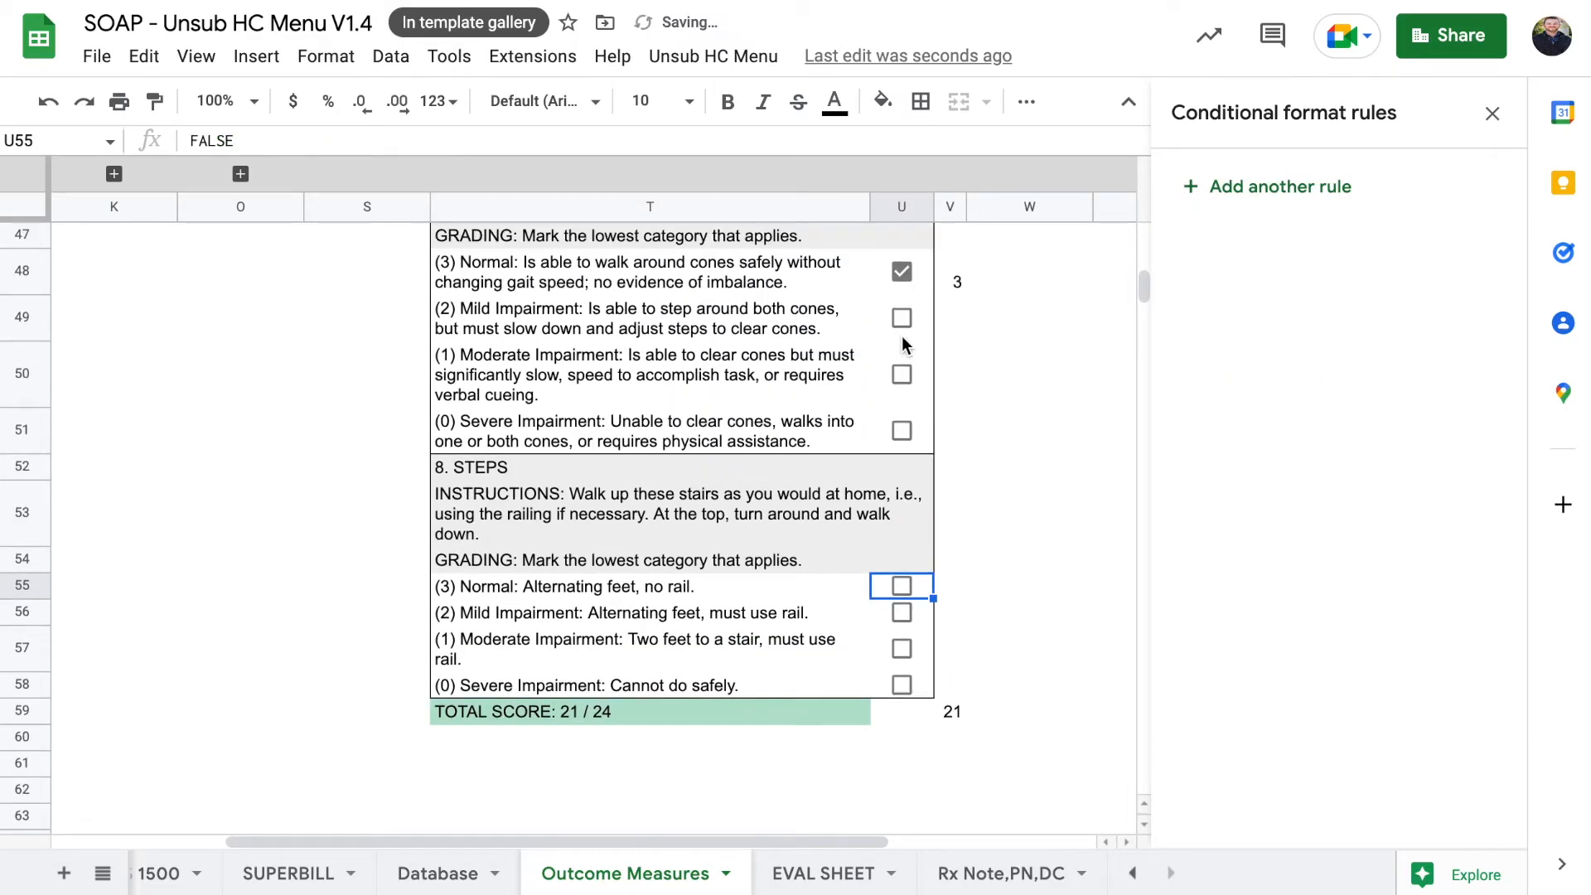
click(901, 275)
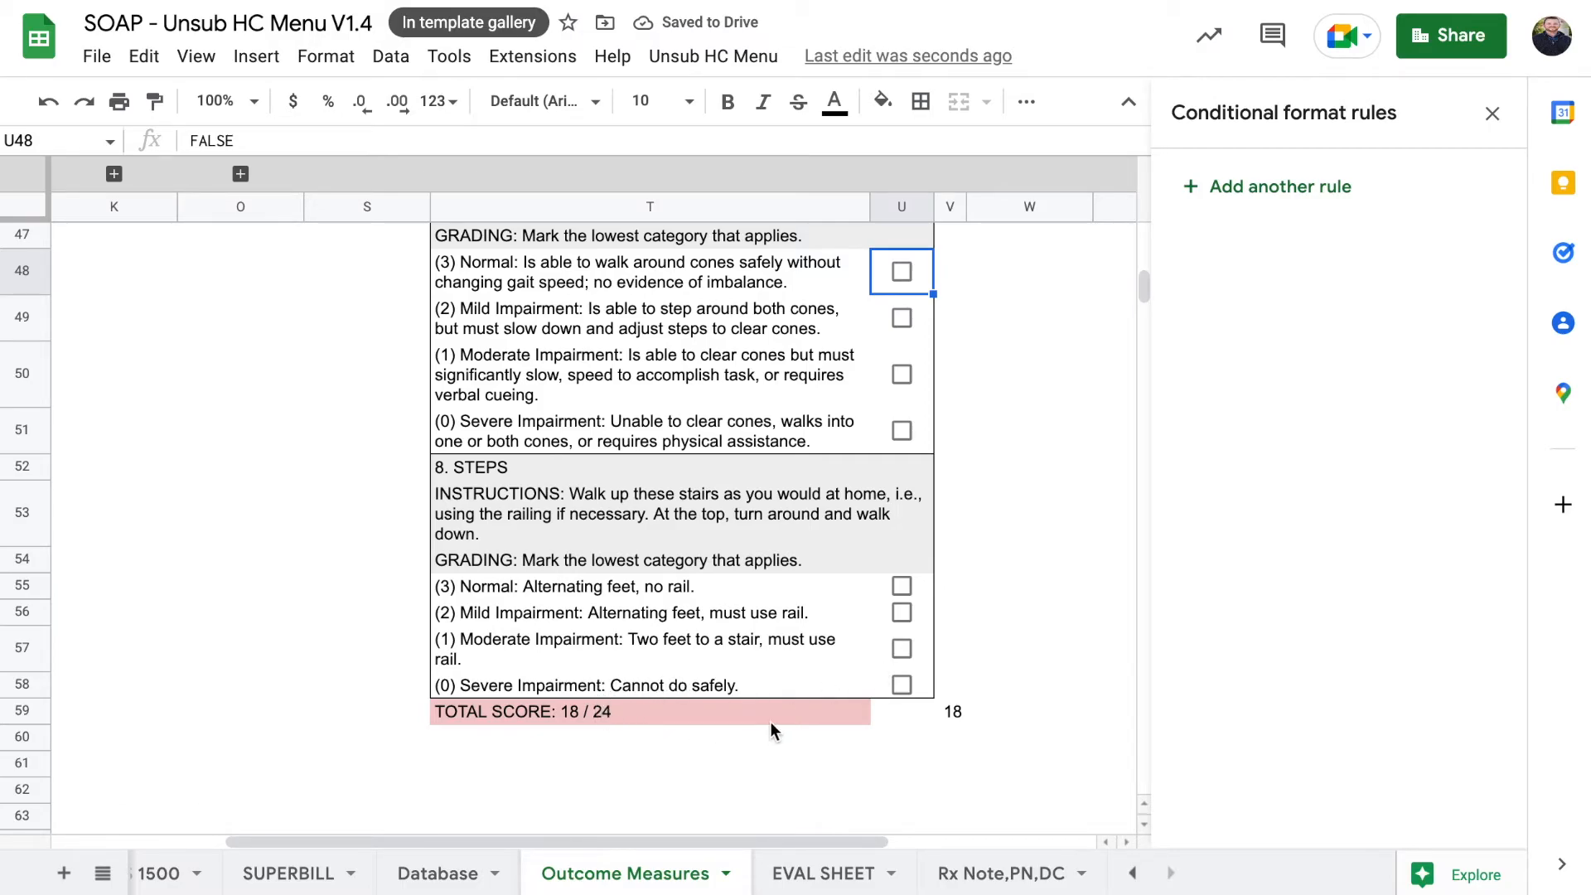
Step: Set the text color of the whole column V to white to hide the helper scores
click(945, 209)
click(837, 102)
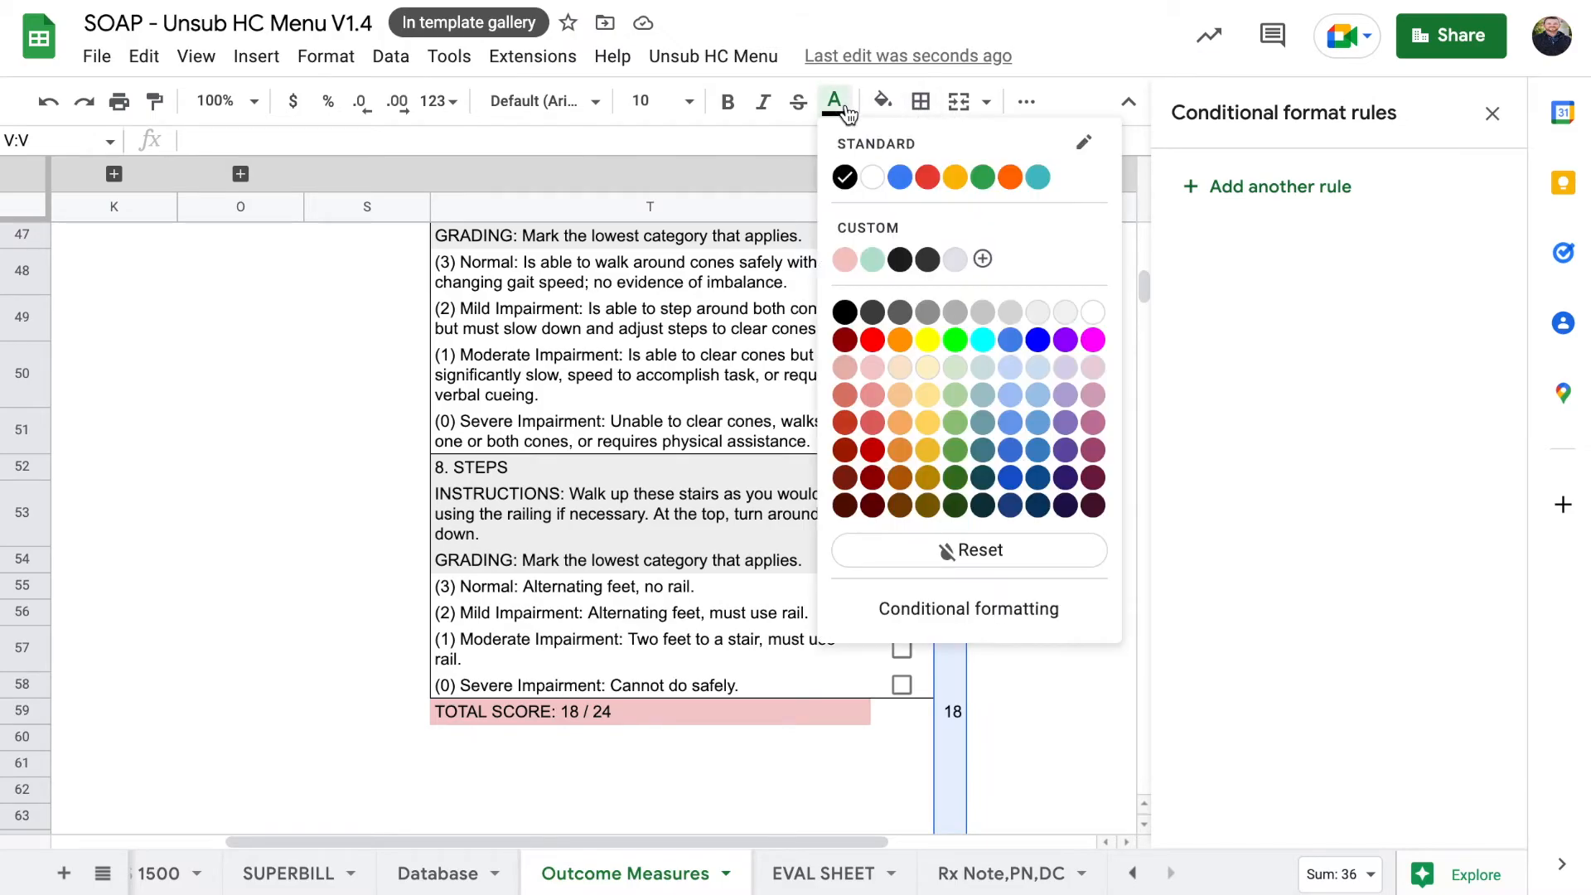
click(871, 176)
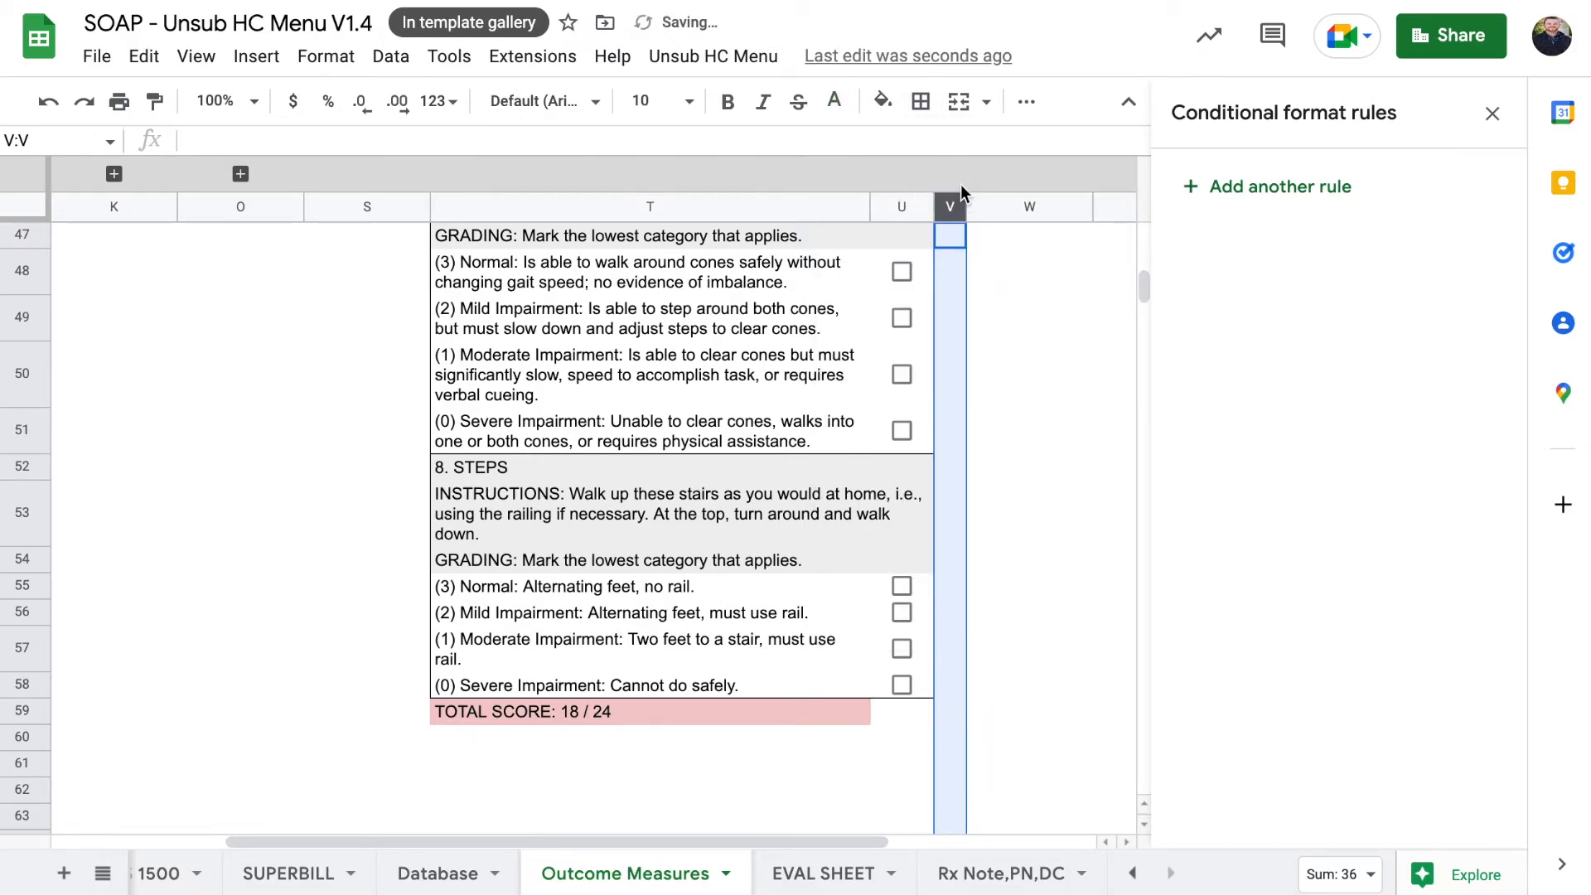
click(986, 300)
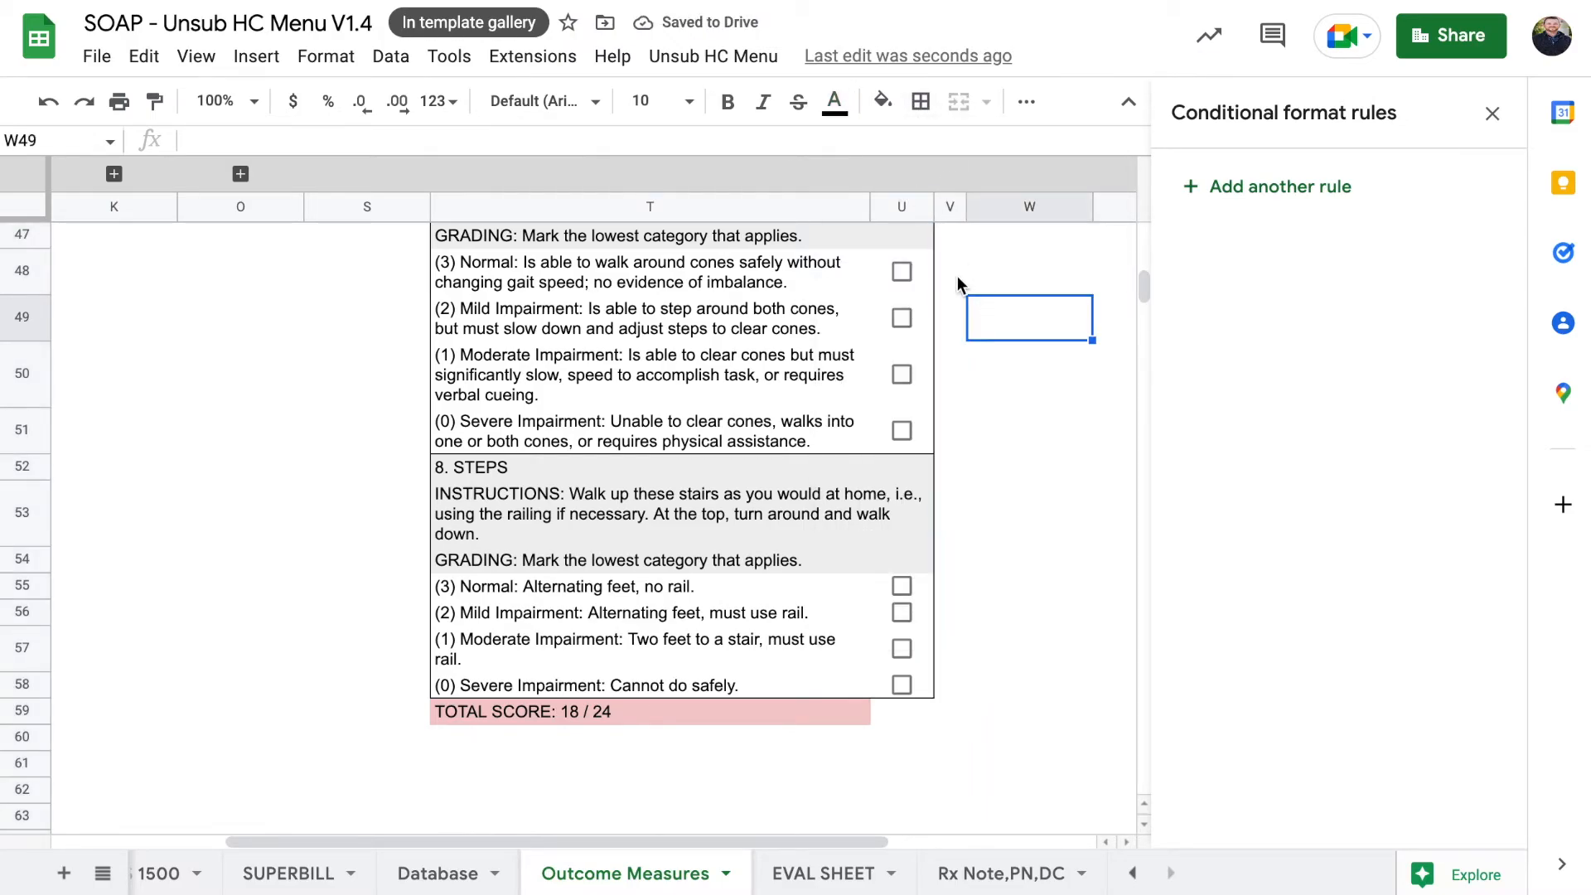
Step: Convert the section 7 heading in T45 to capitals with the formula =upper("7. step around obstacles")
scroll(957, 281, up, 5)
scroll(958, 280, up, 15)
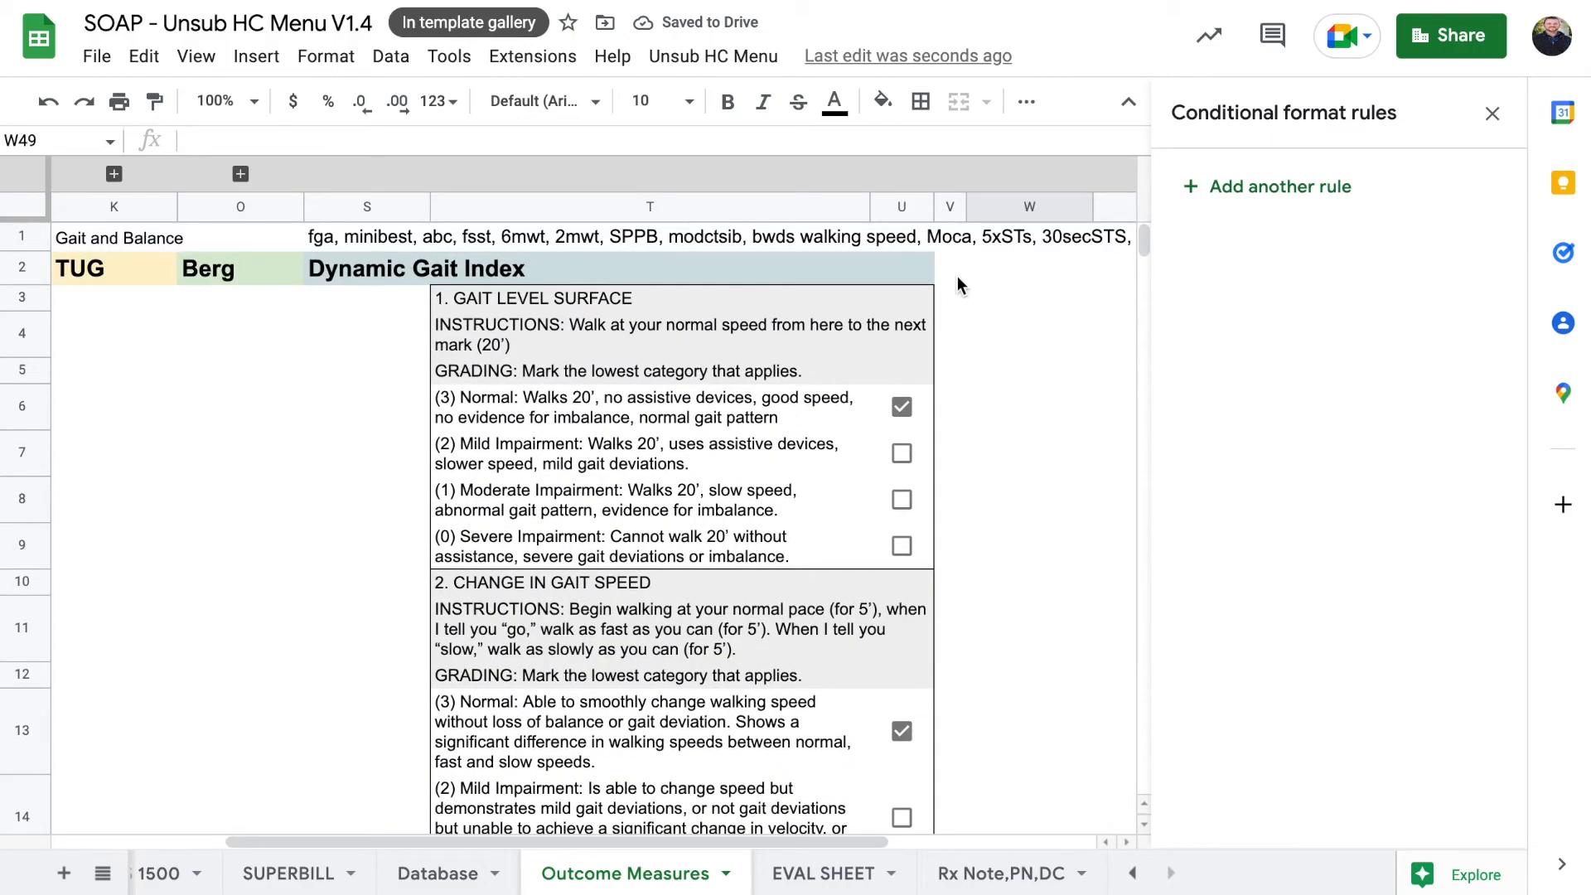
scroll(957, 284, down, 18)
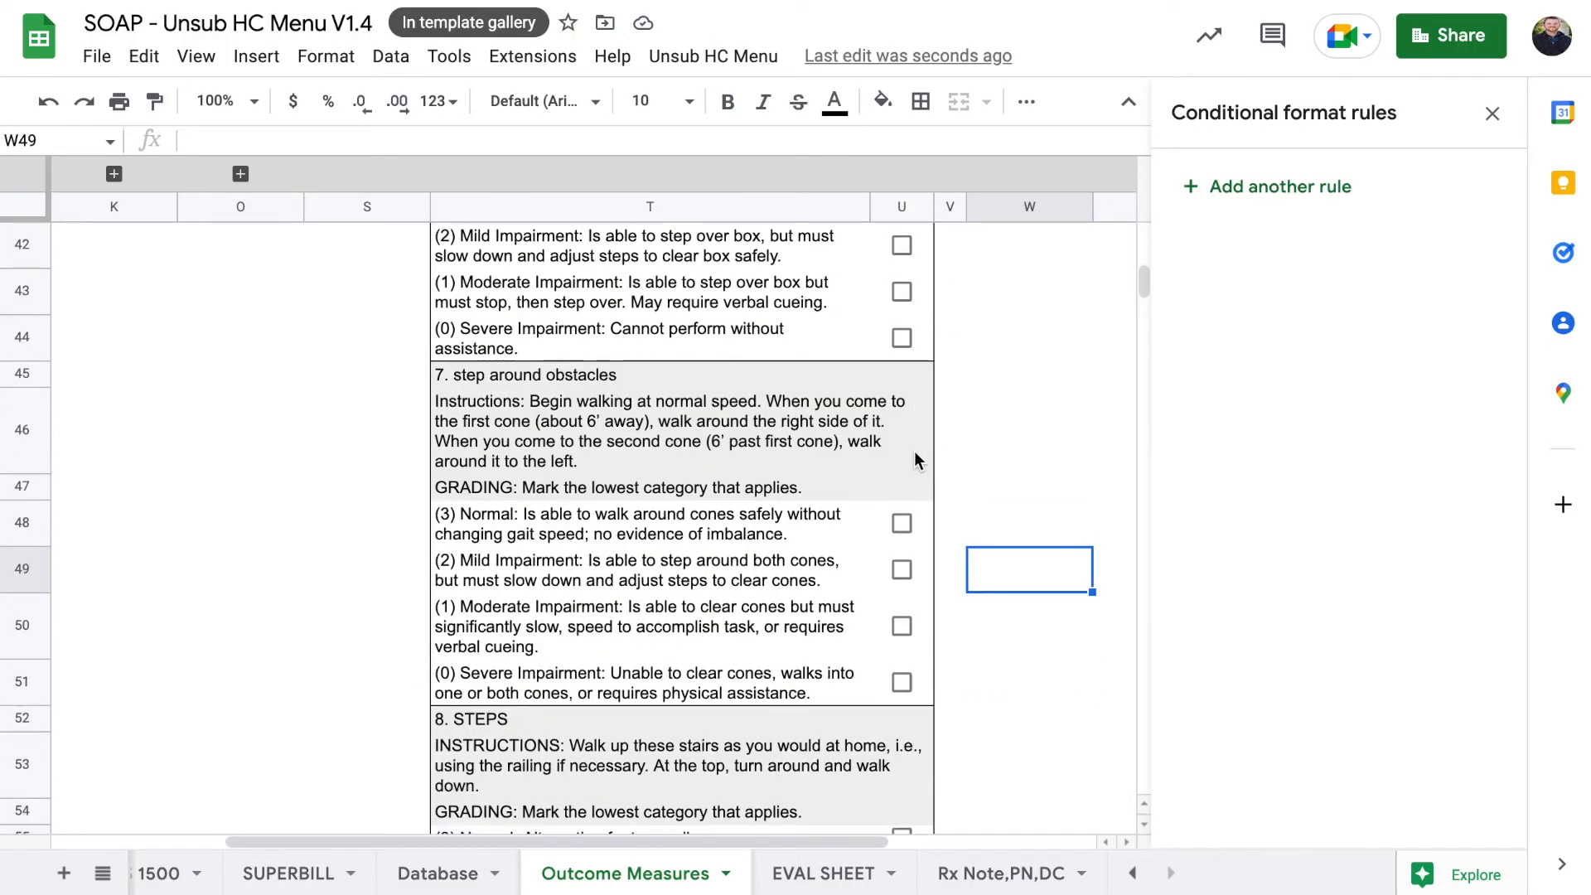
click(588, 375)
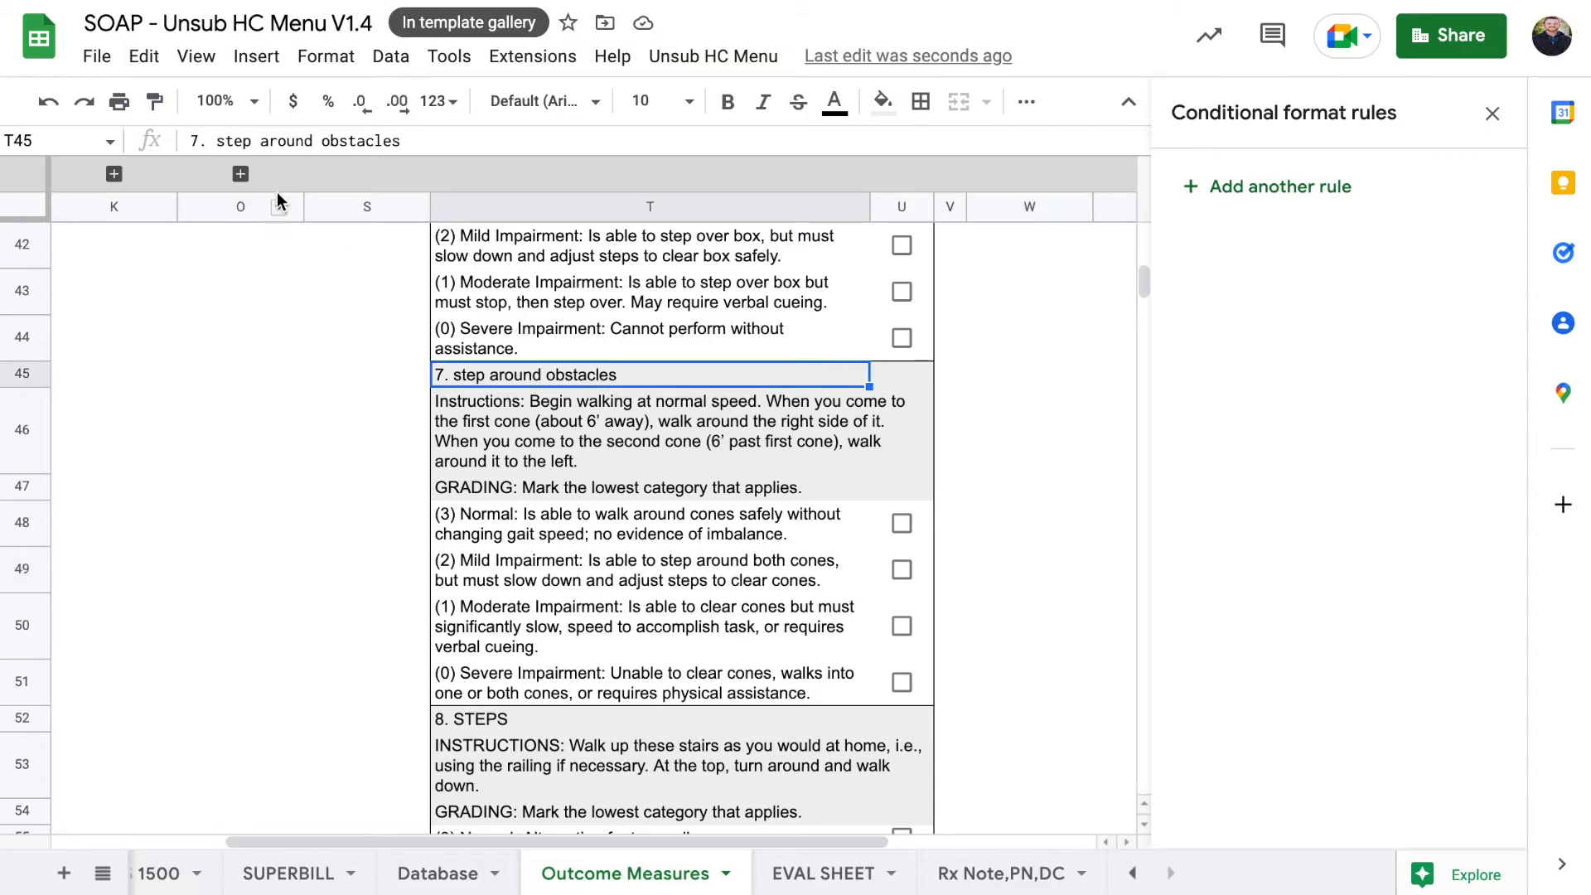
click(576, 489)
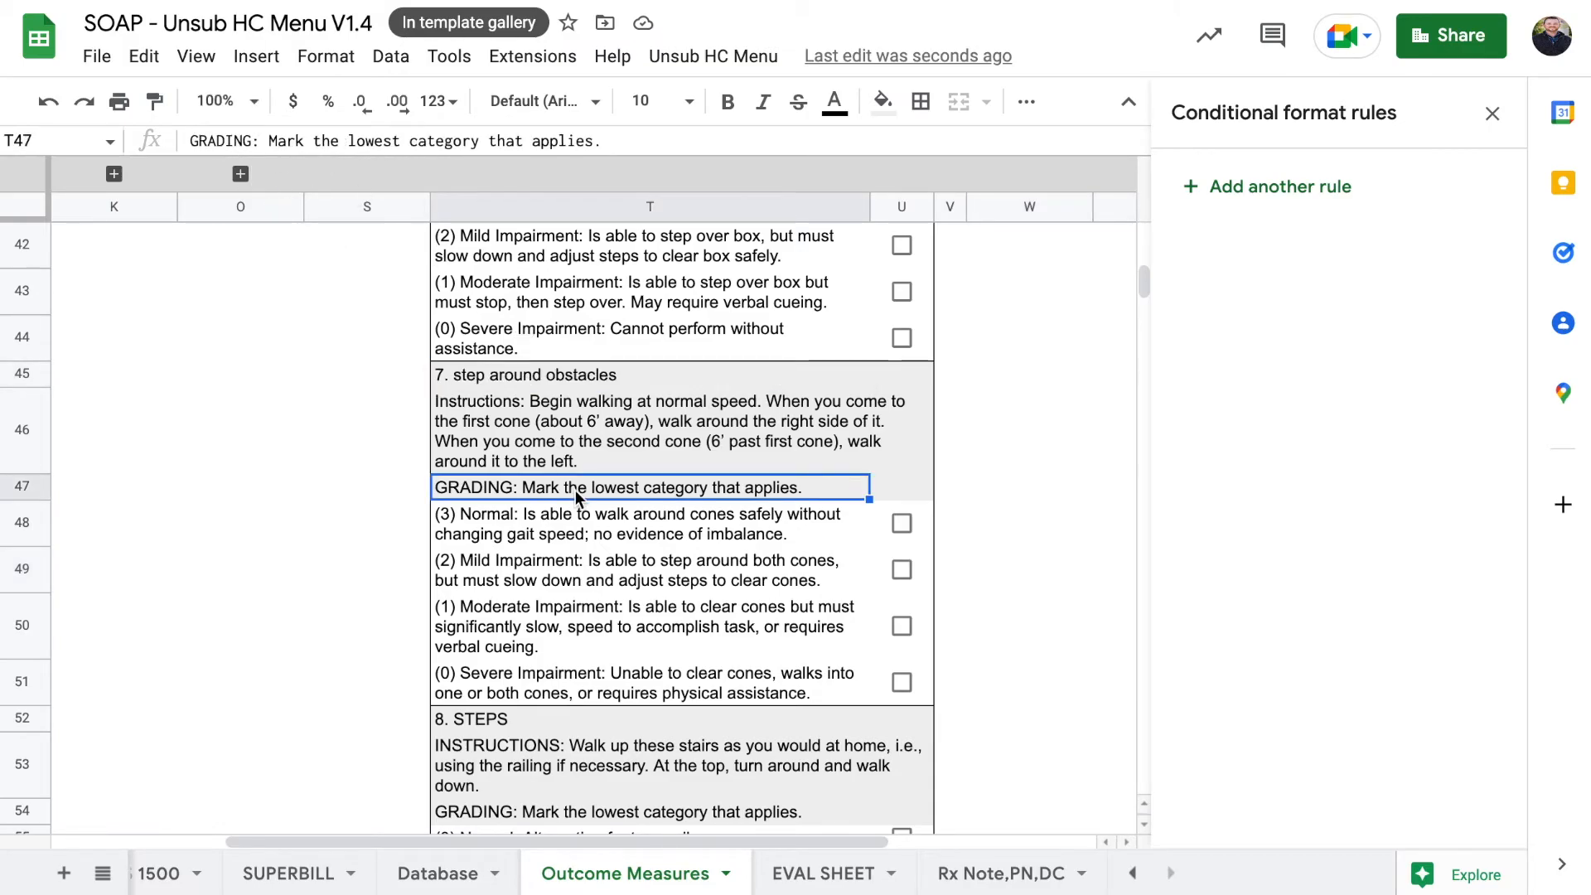
click(545, 377)
scroll(554, 410, down, 1)
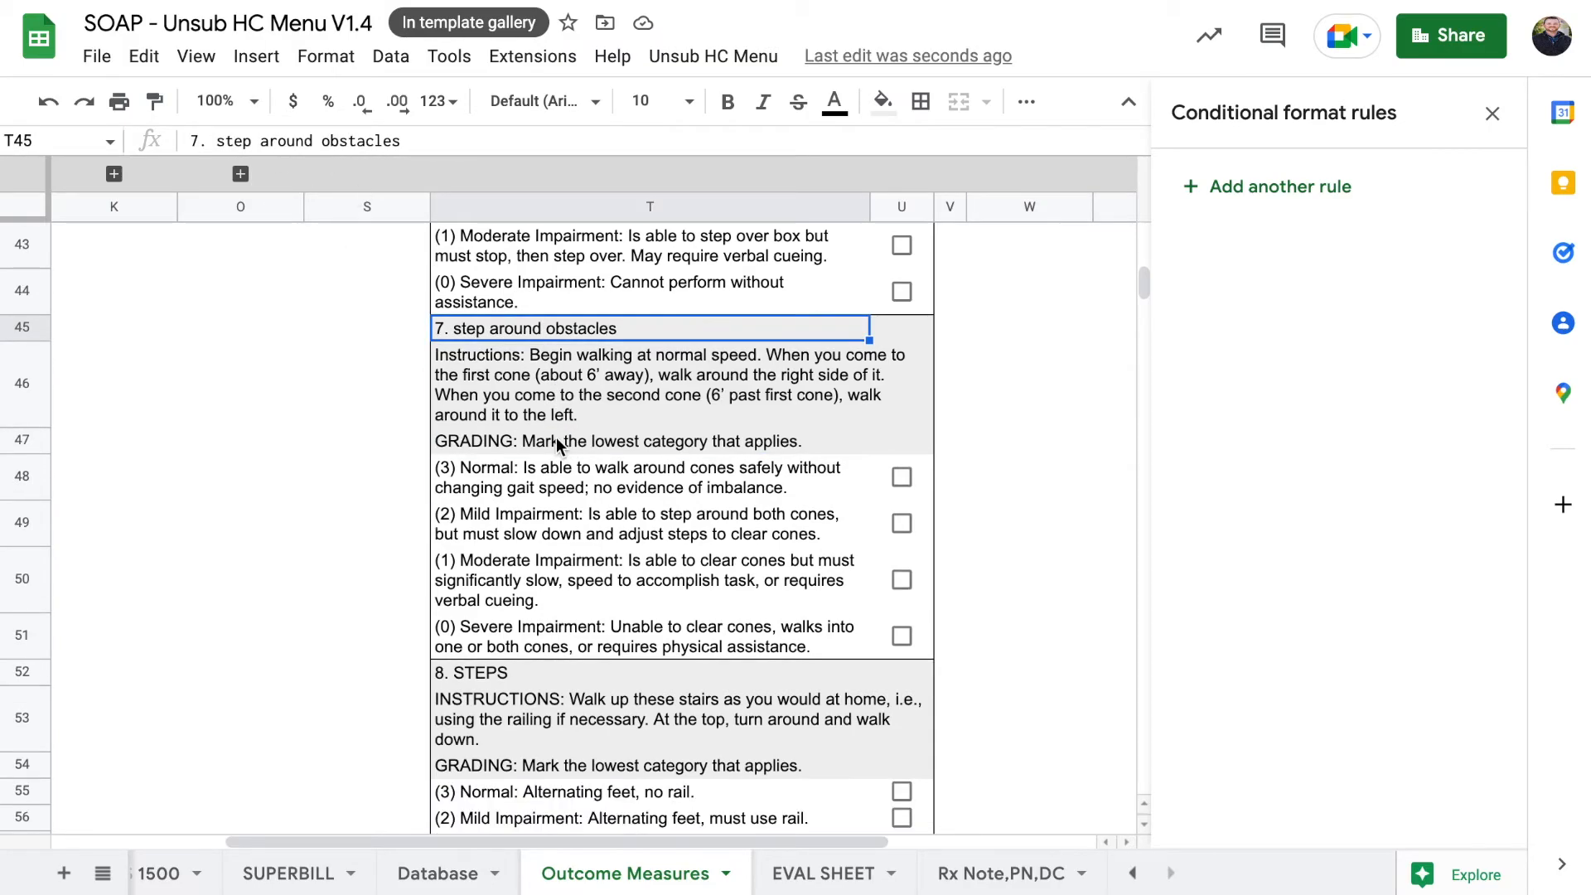
click(191, 140)
text(=upper()
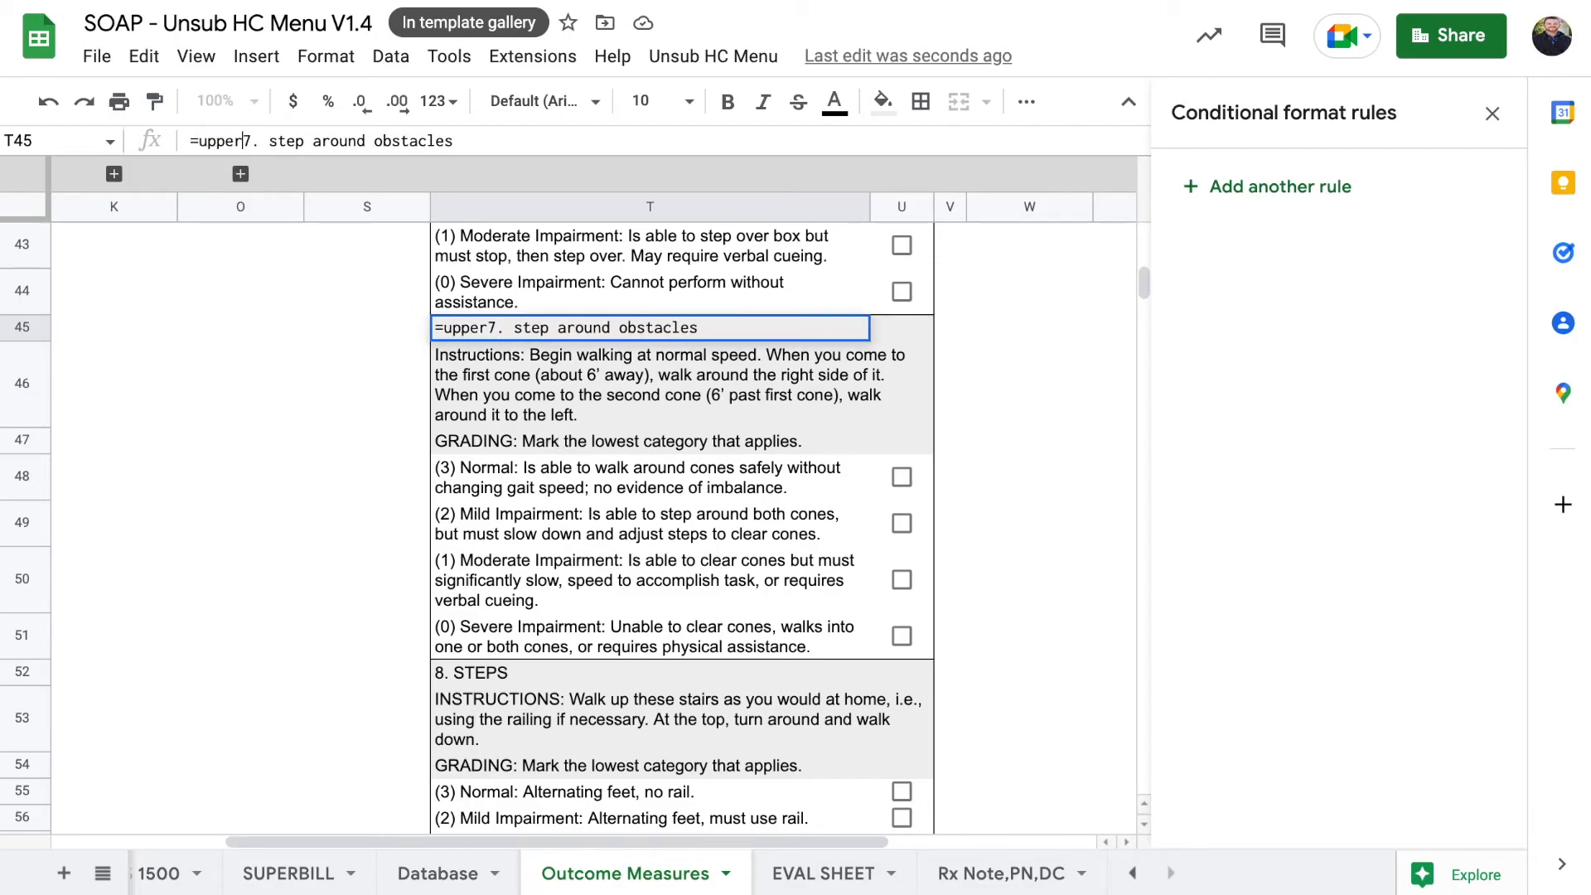
text(")
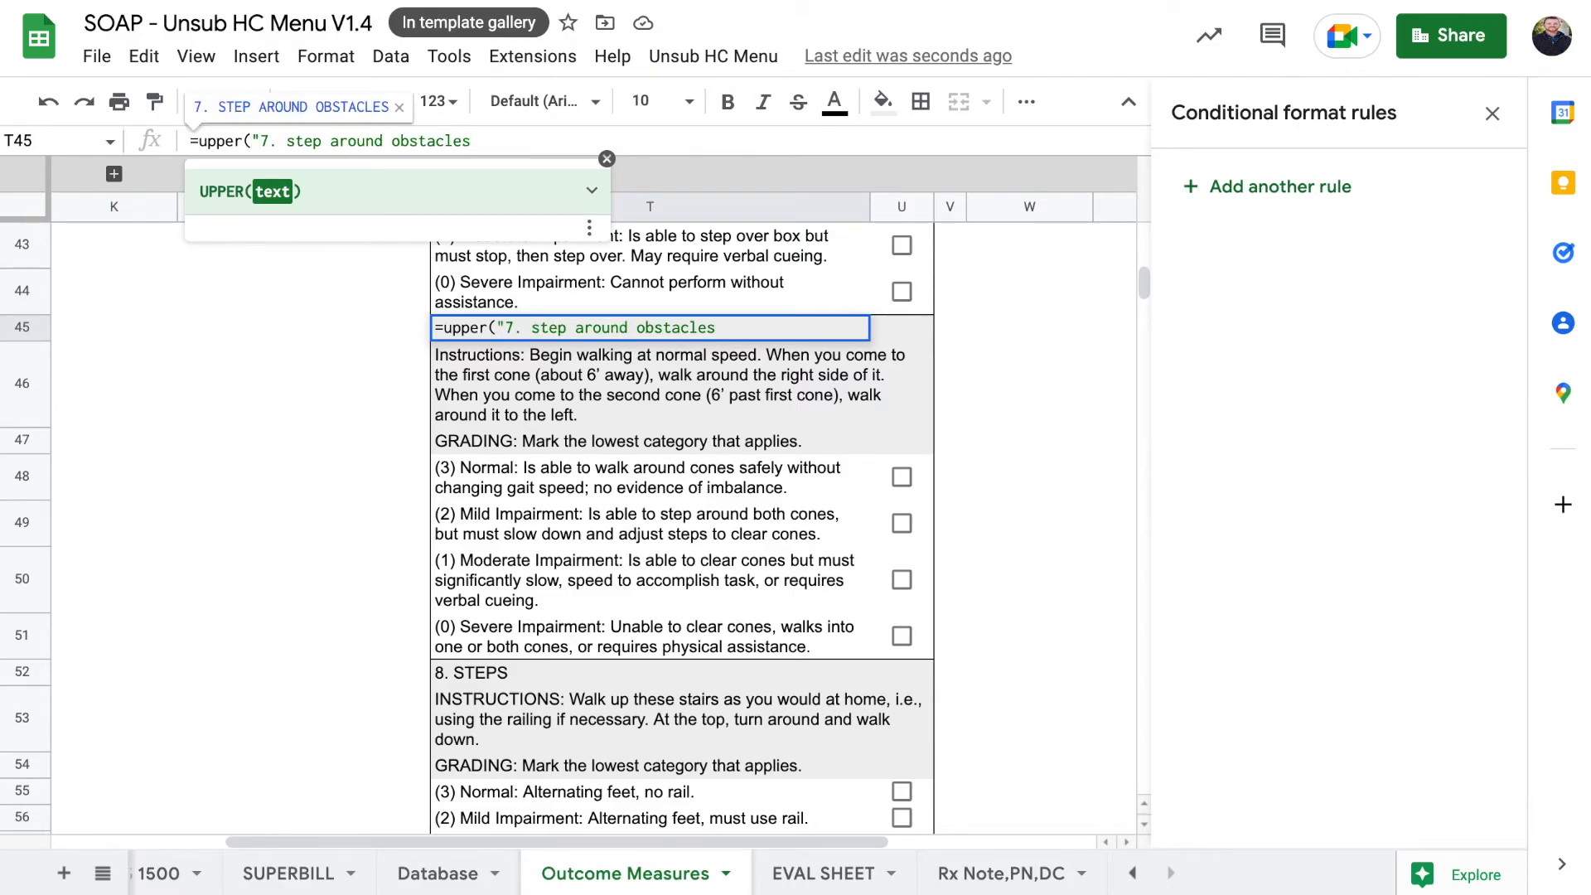
text())
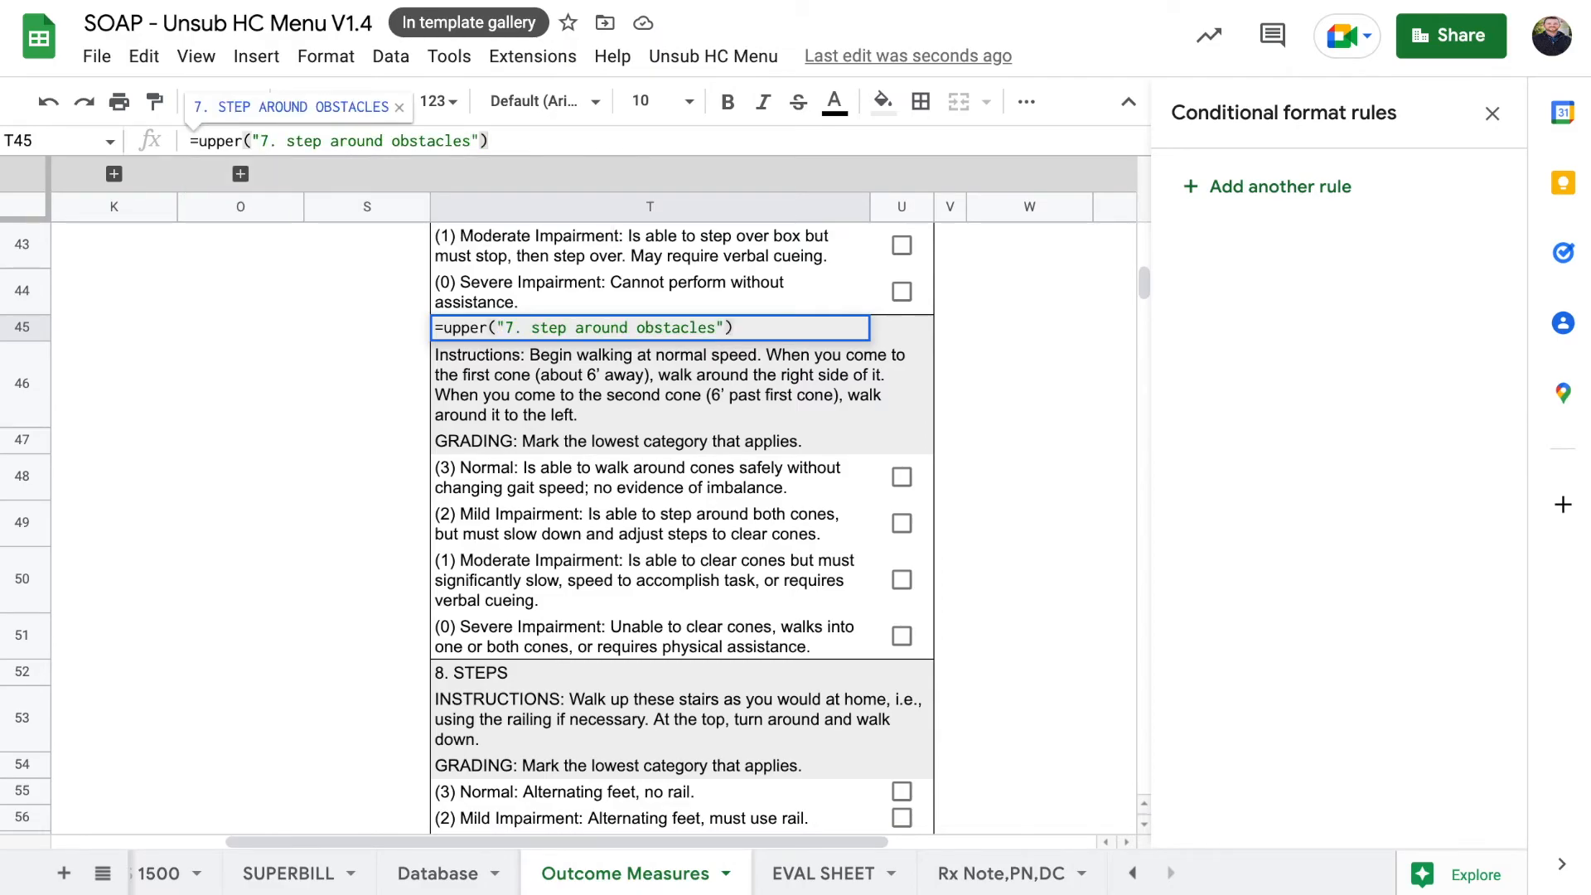
key(Return)
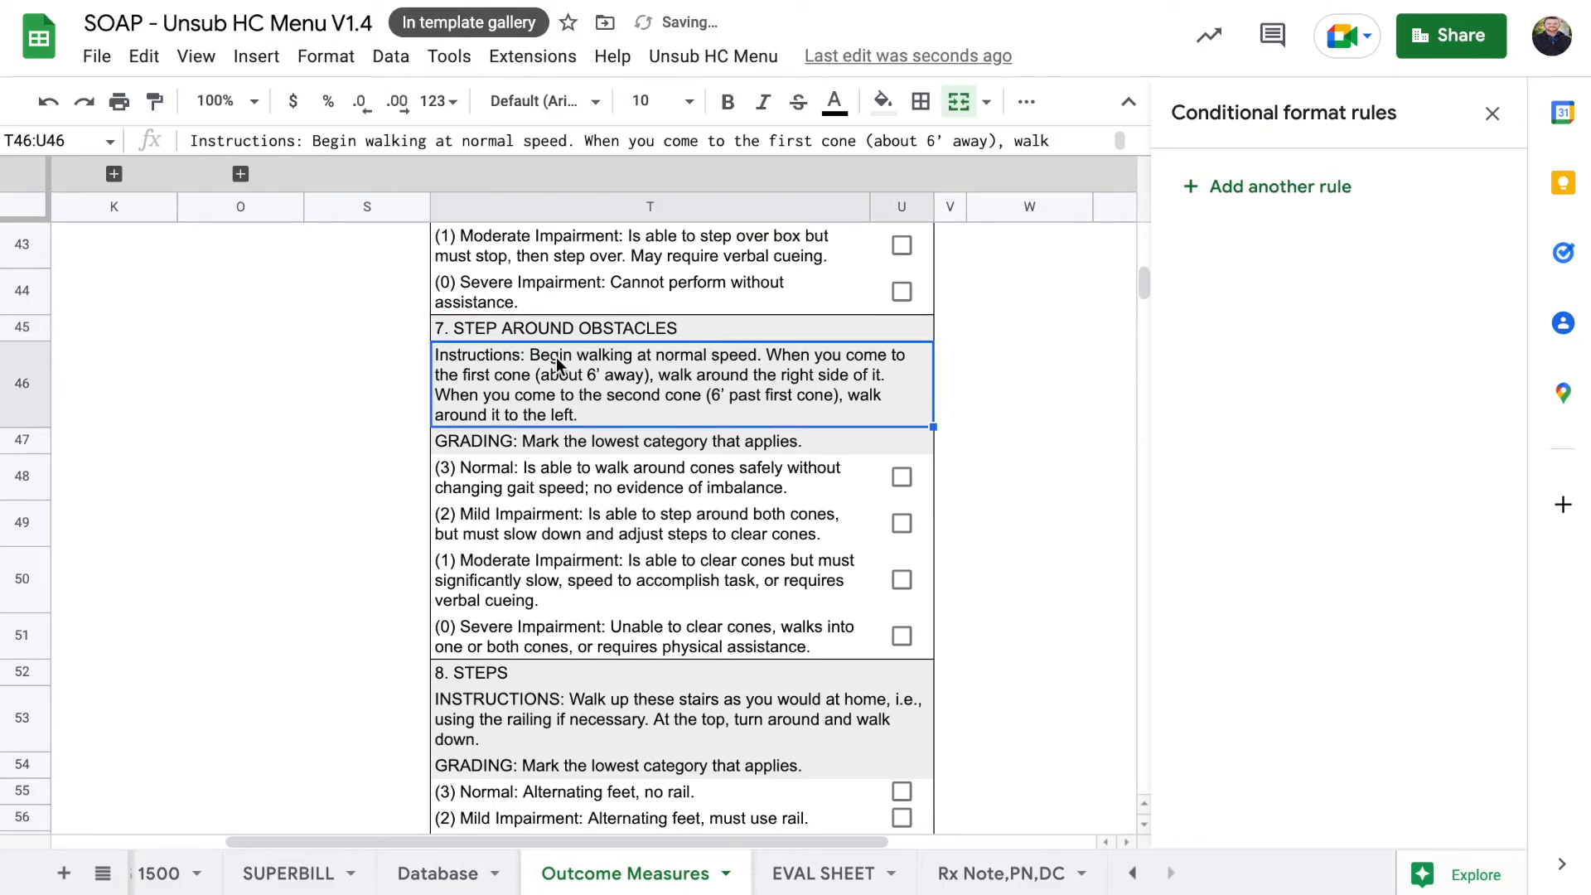
click(502, 329)
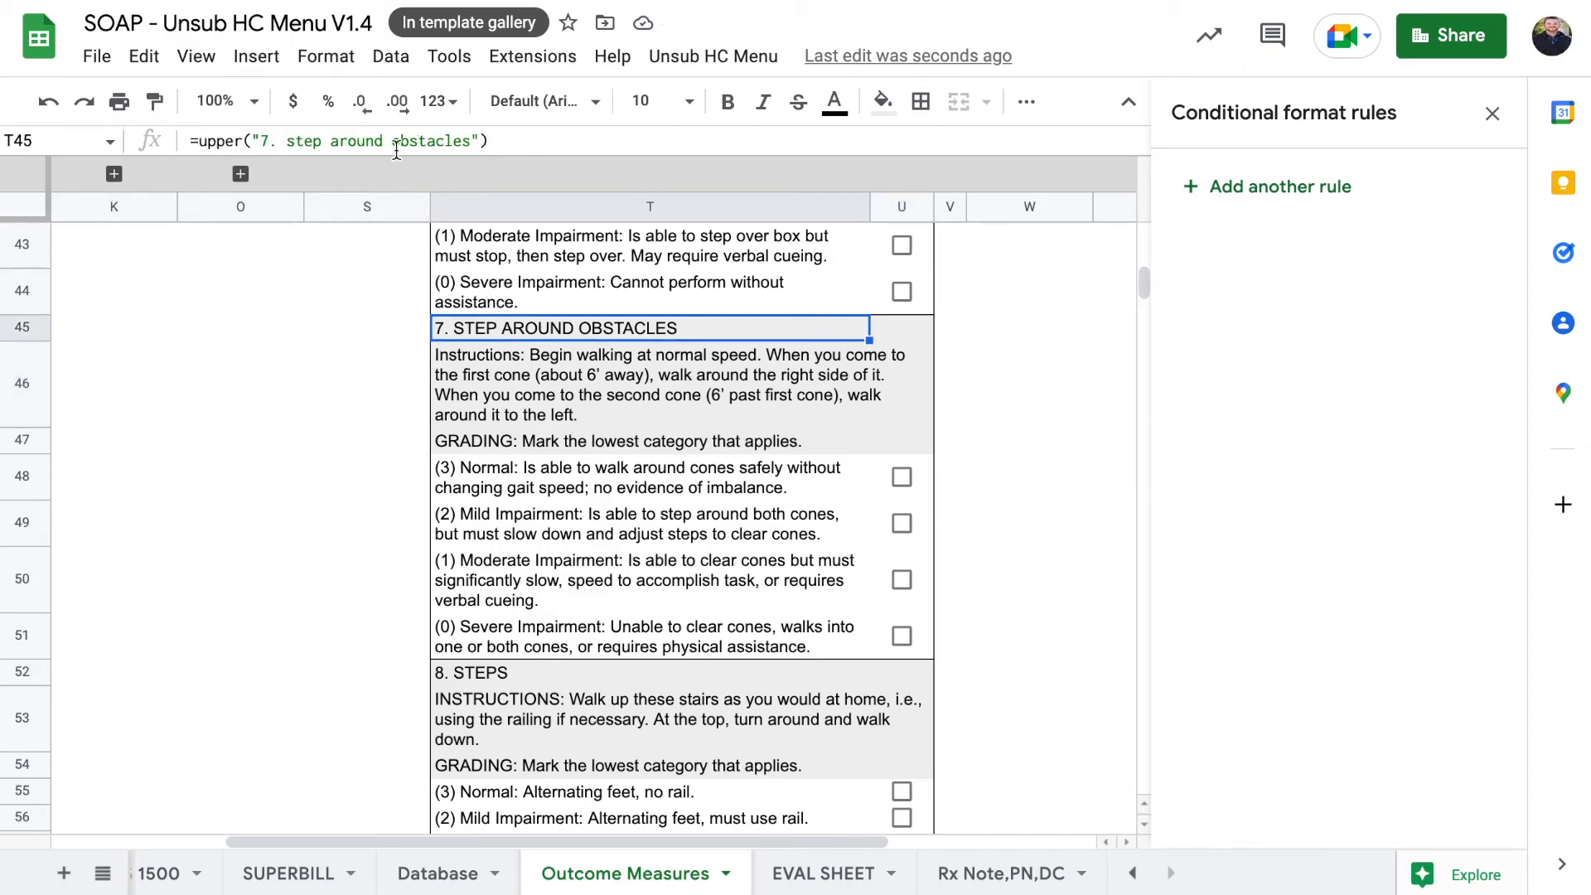
Step: Begin a formula in the section 7 instructions cell T46 that wraps only the word Instructions as =upper("Instructions")
click(515, 375)
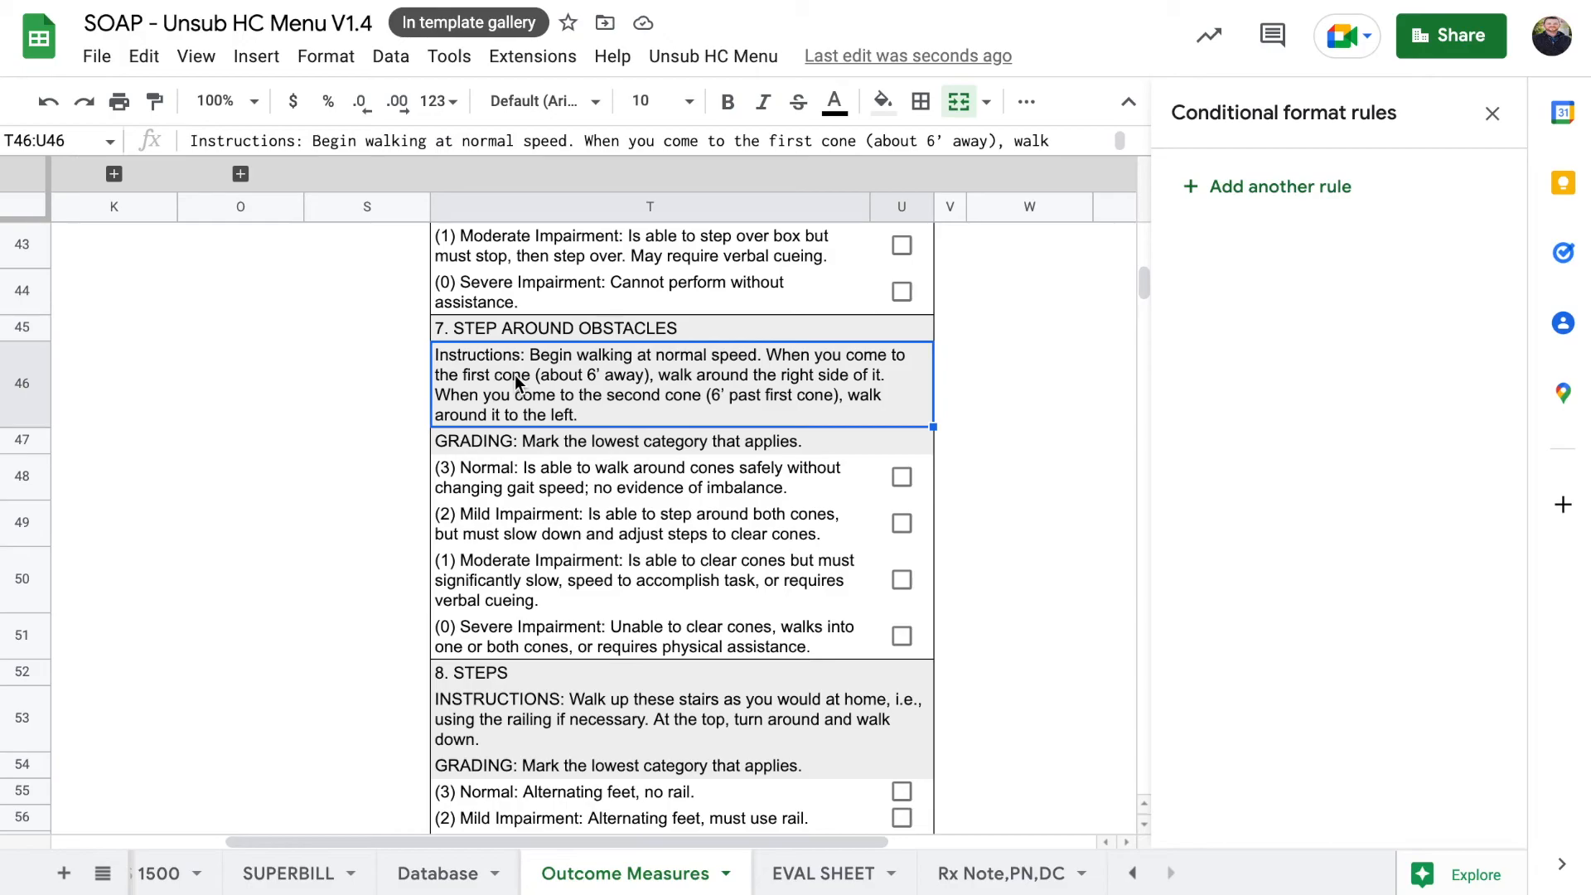
click(192, 139)
text(=)
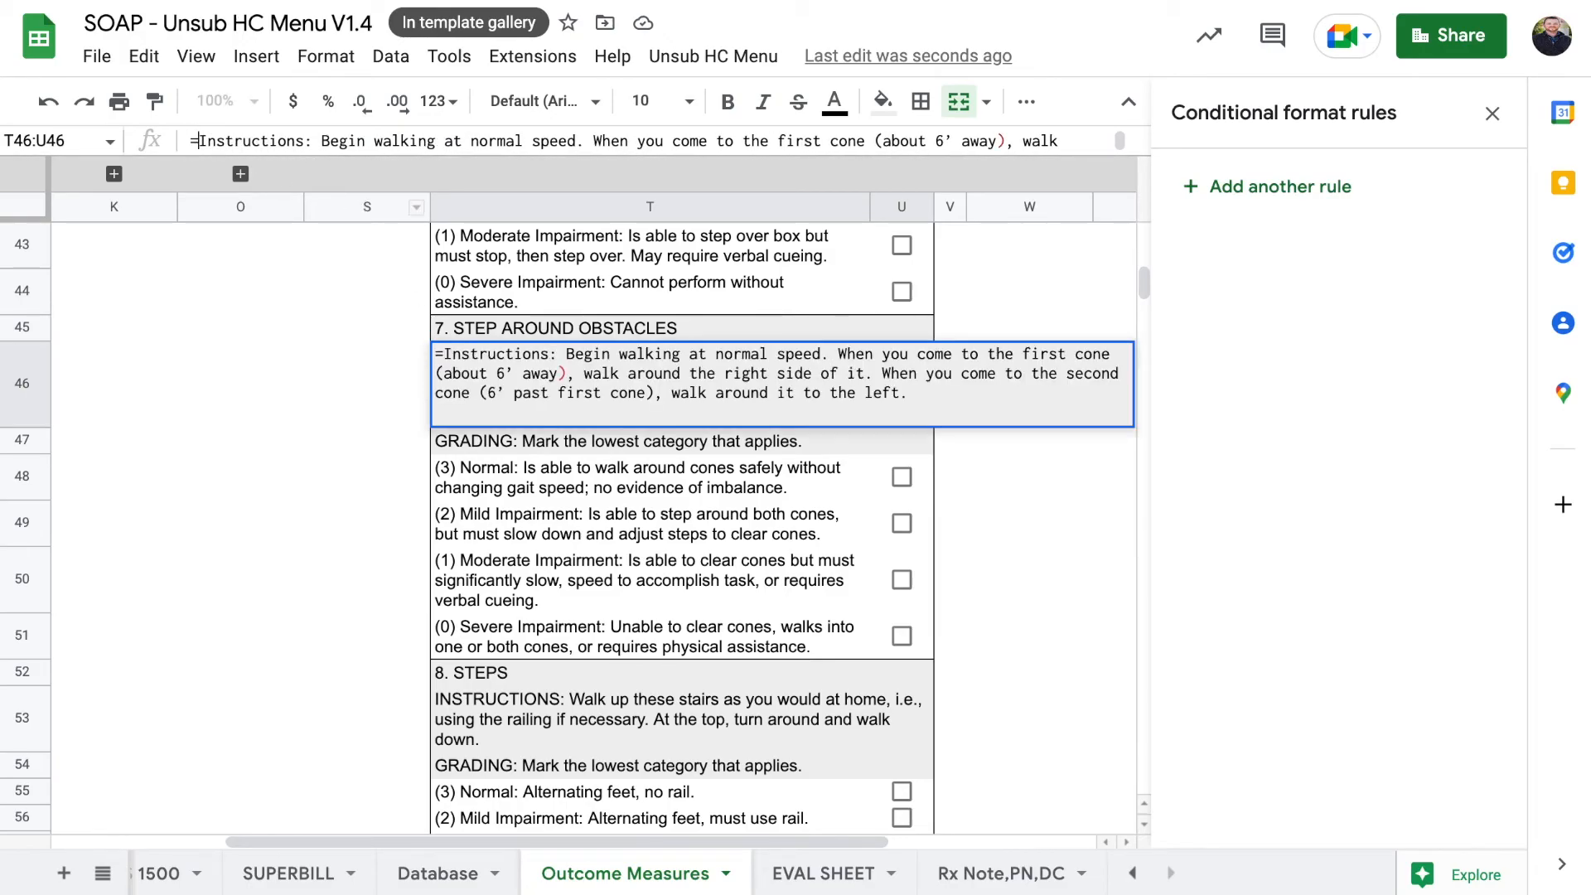
text(upper()
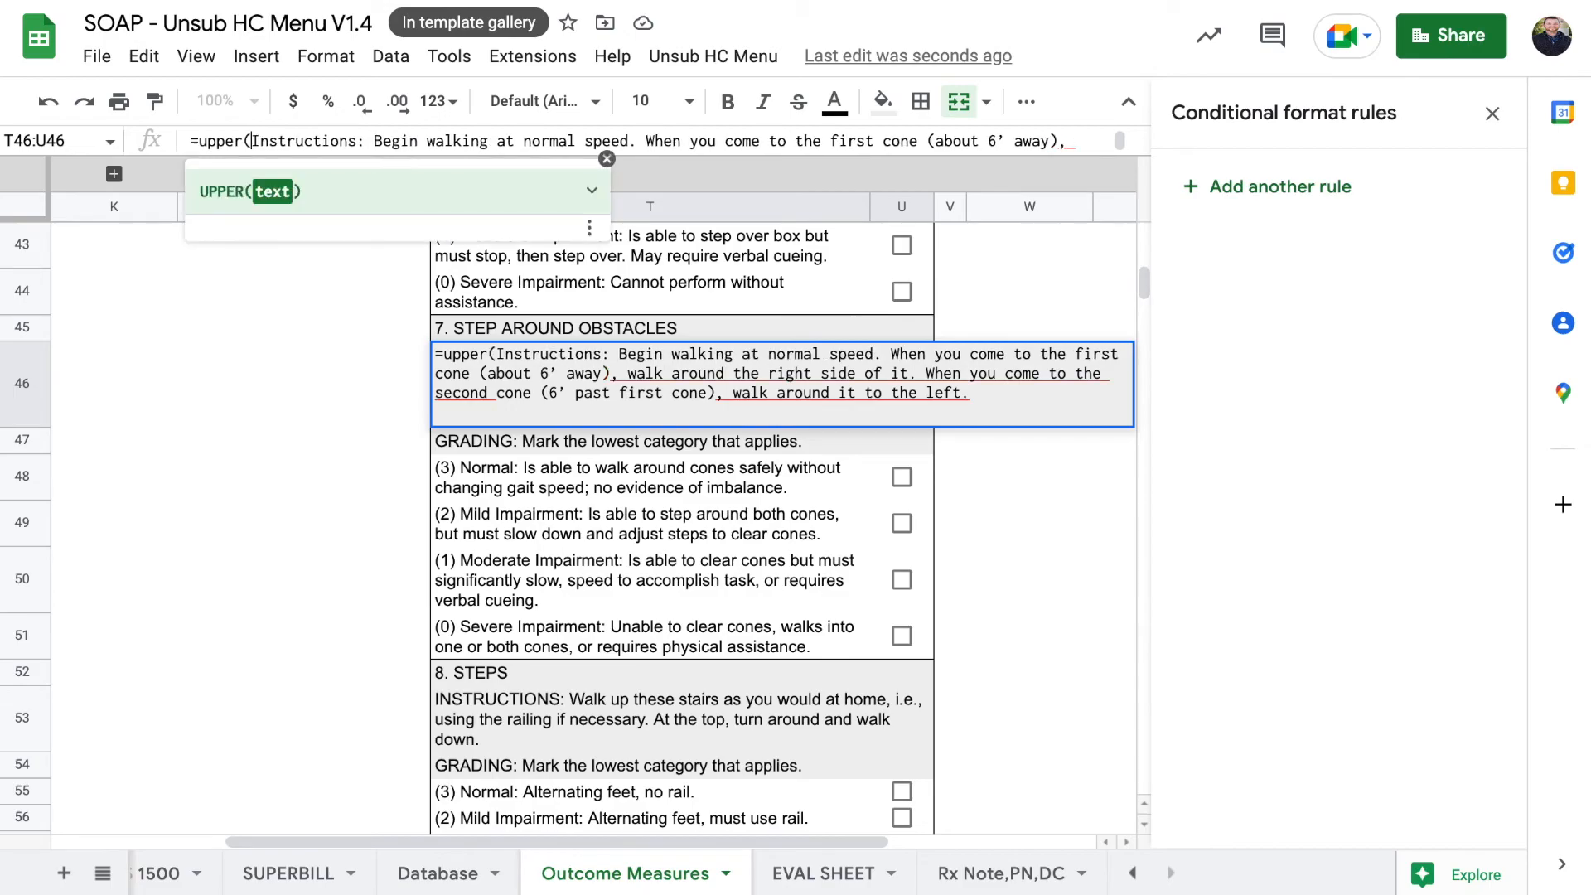
text(")
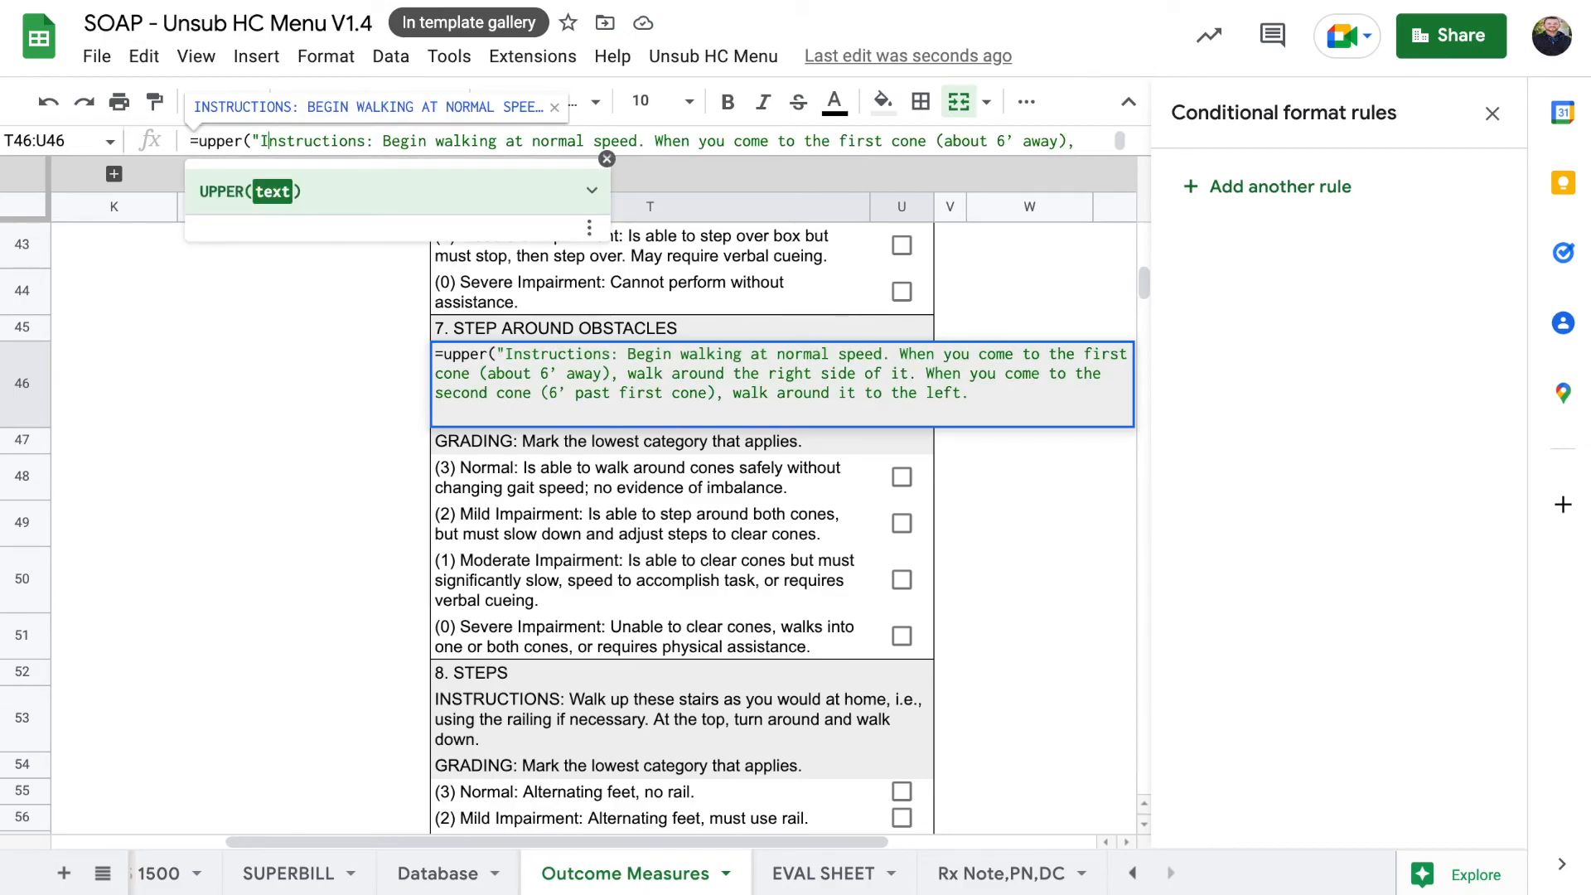
double_click(367, 142)
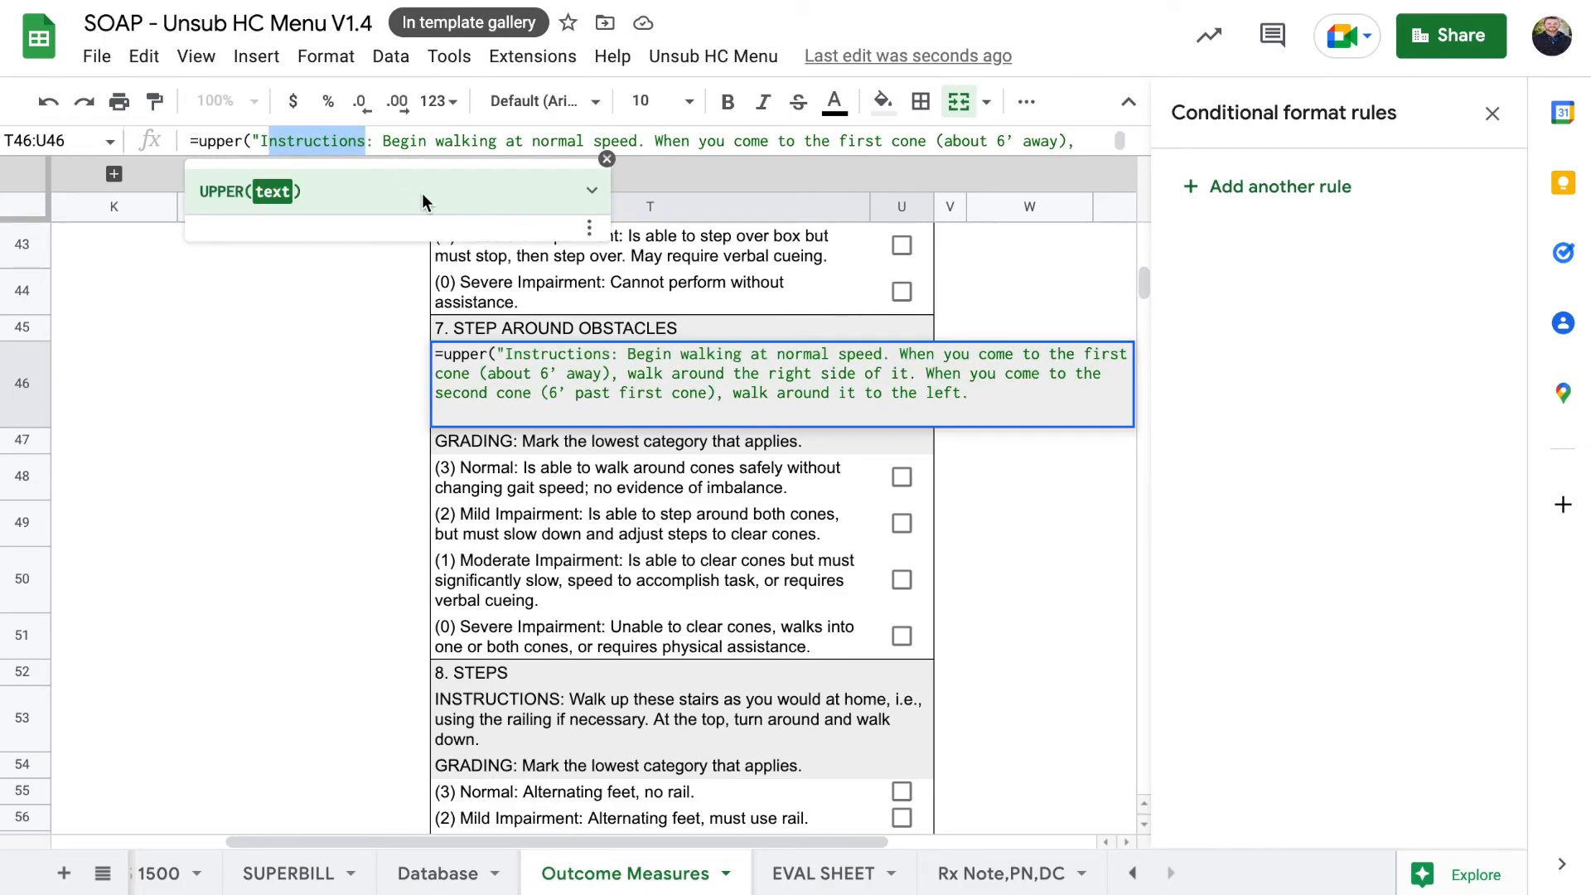
key(Right)
text(")
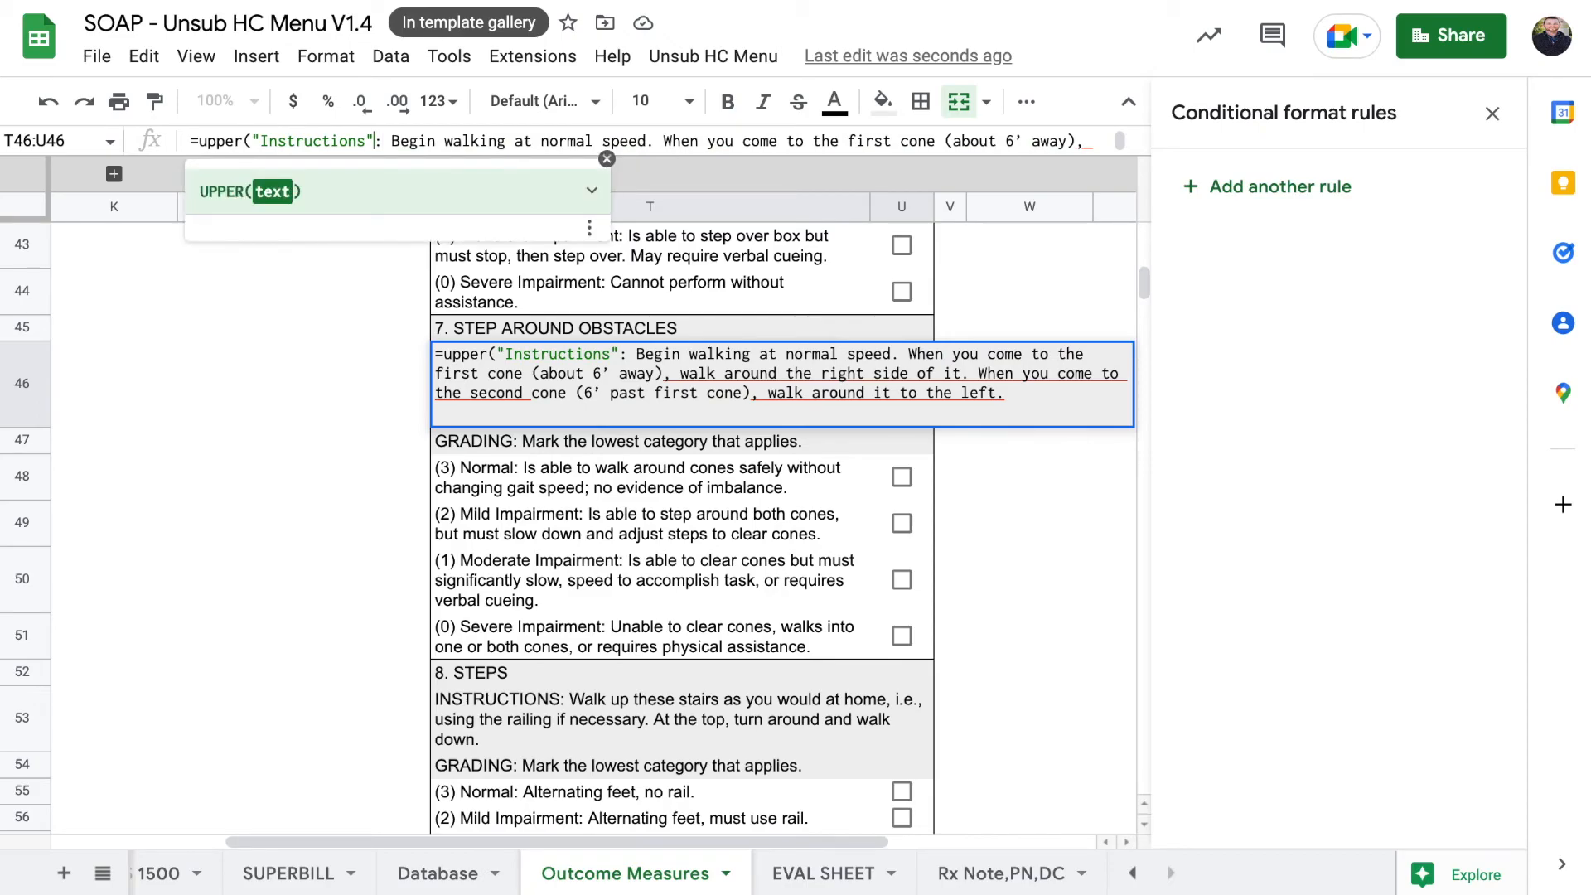
text())
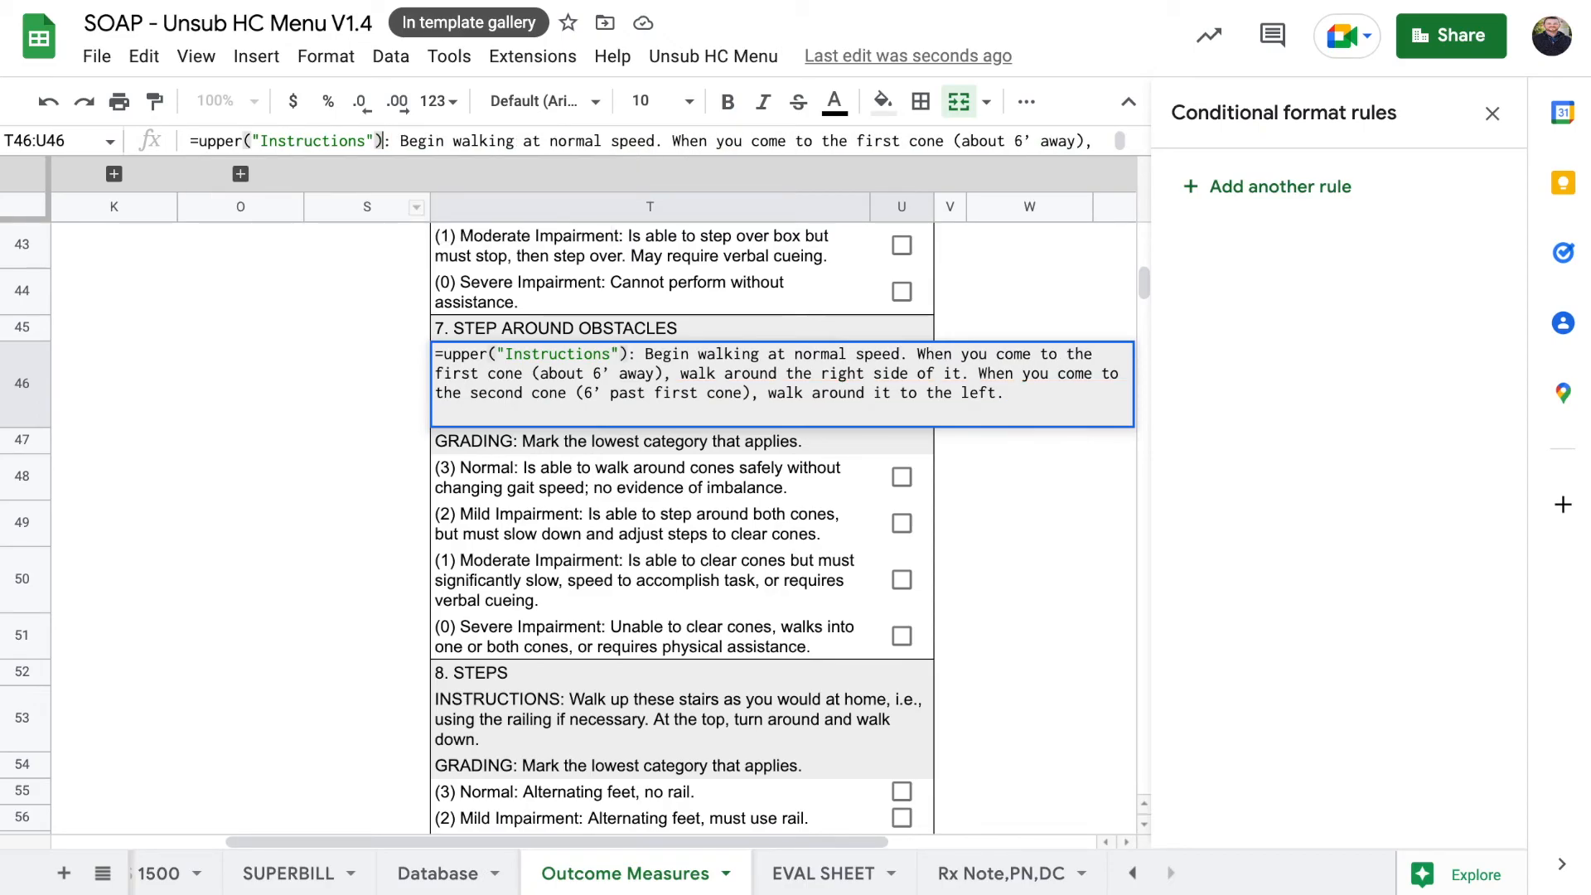
Step: Join the rest of the T46 instructions text to the formula with & as a quoted string and commit it
text(&)
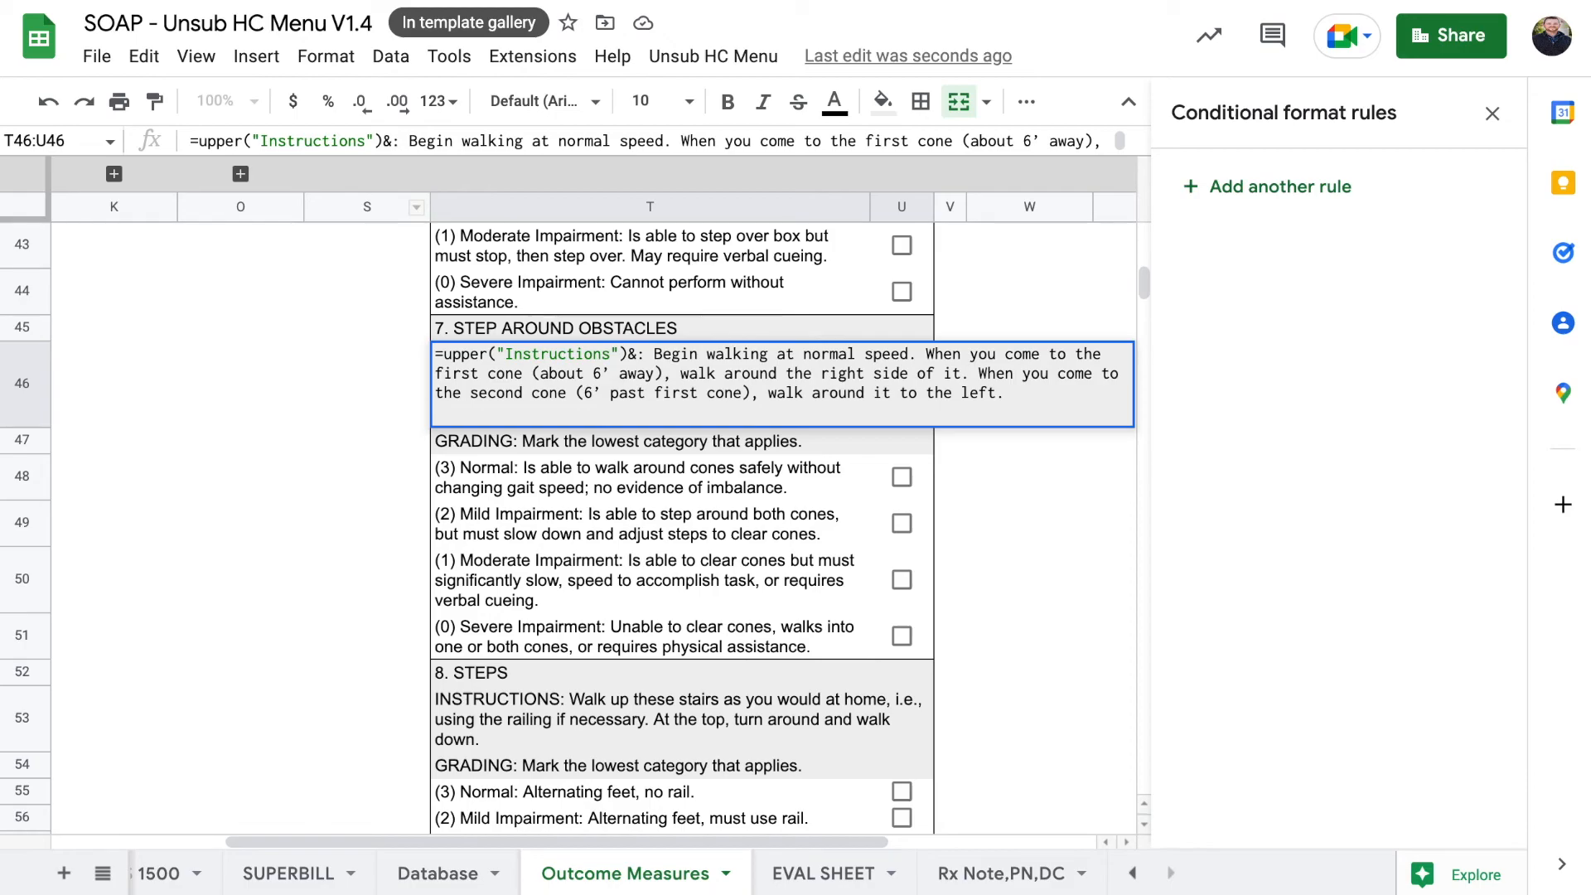
text(")
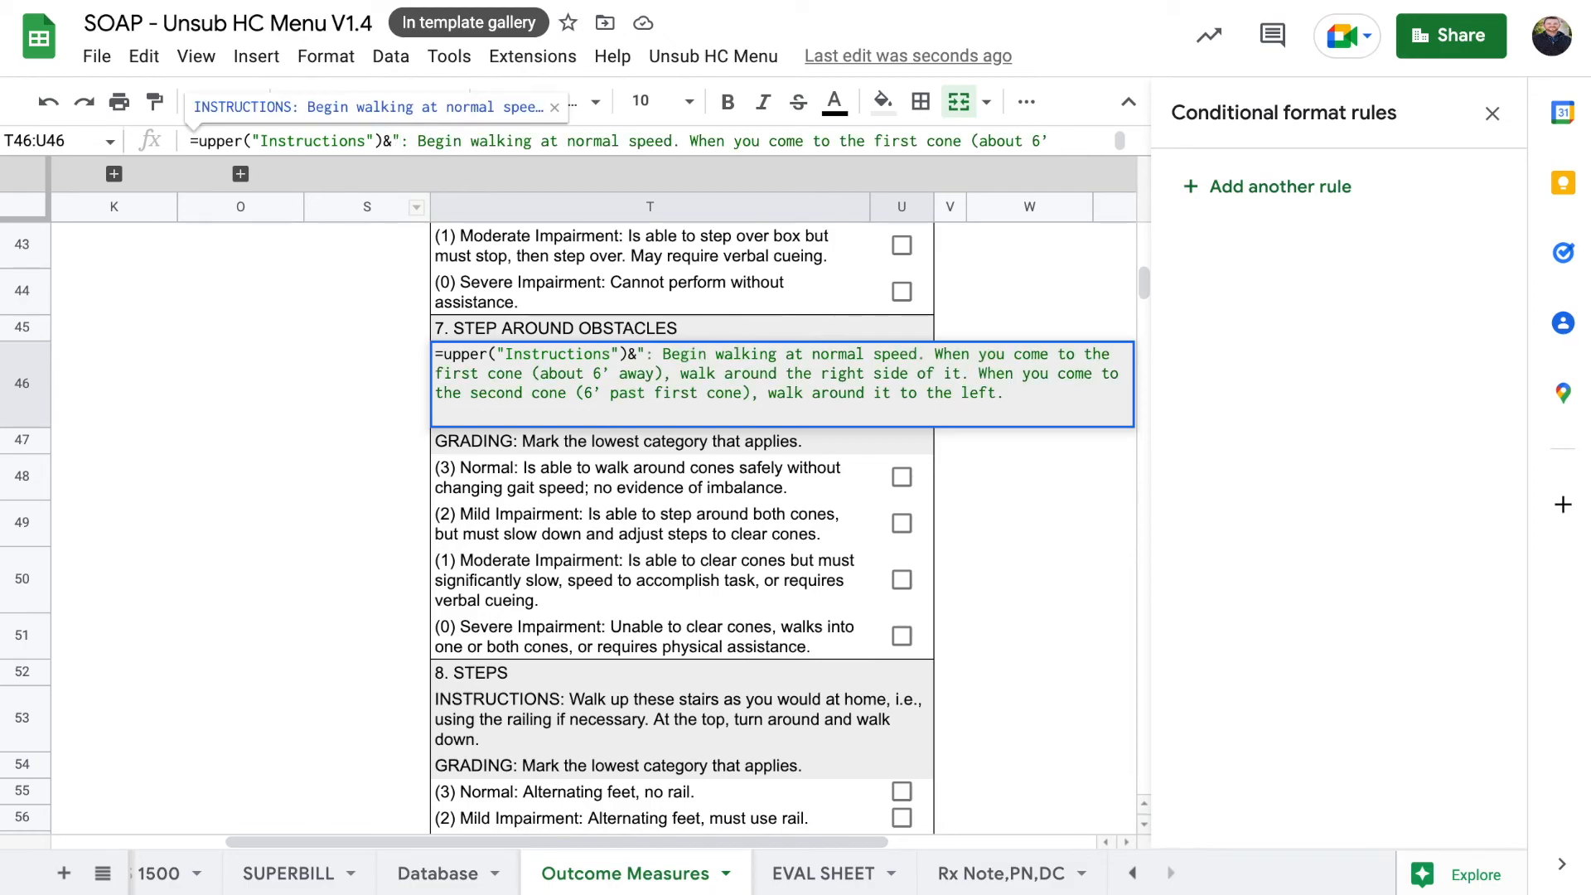
key(Down)
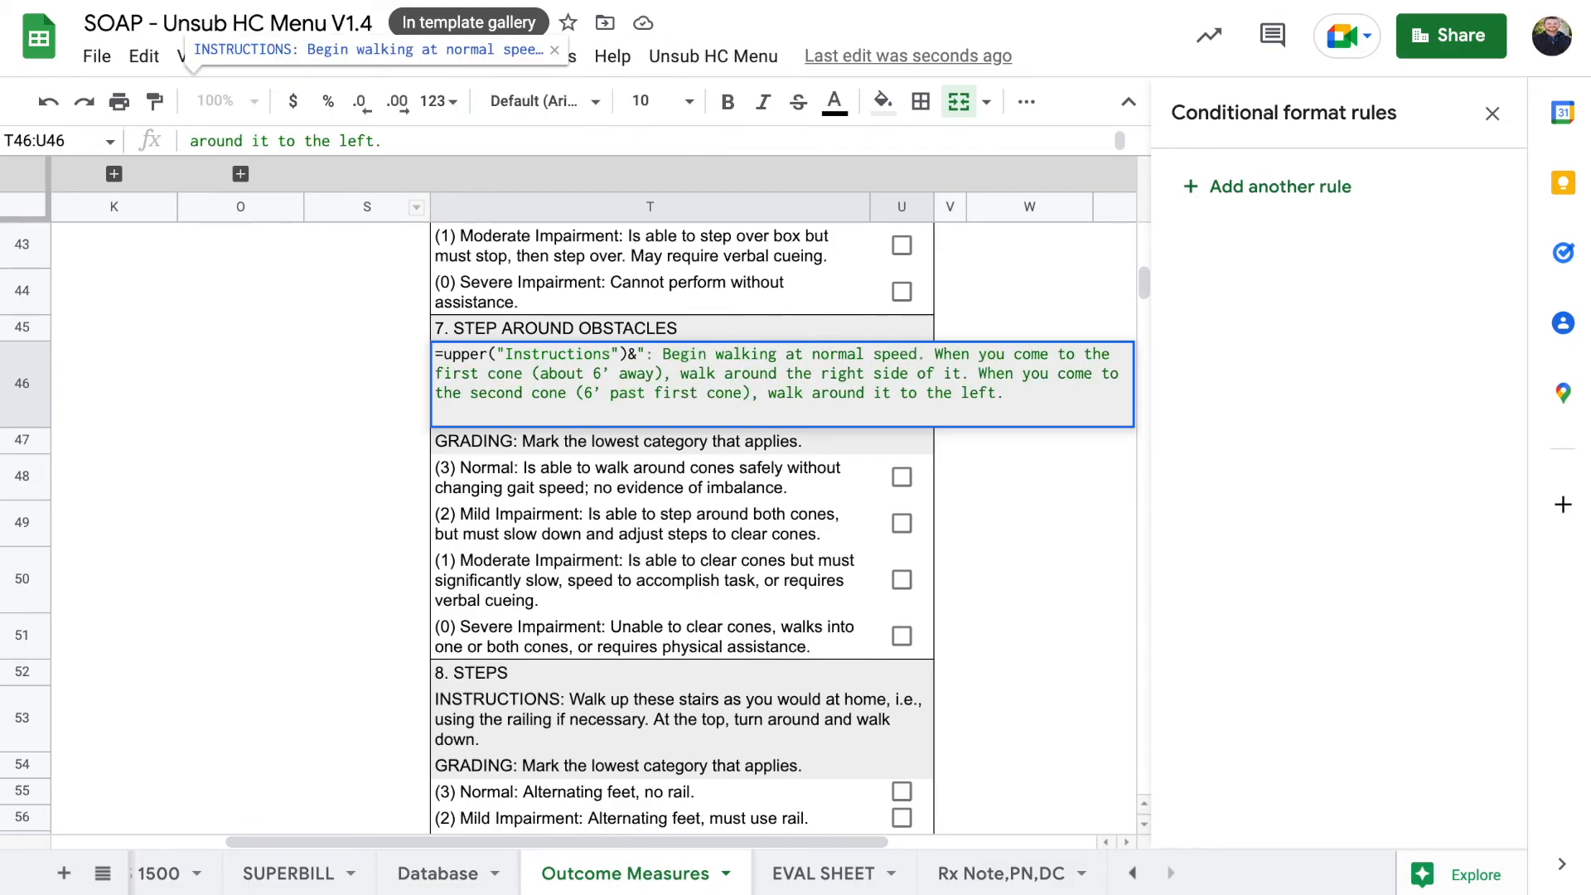
key(Return)
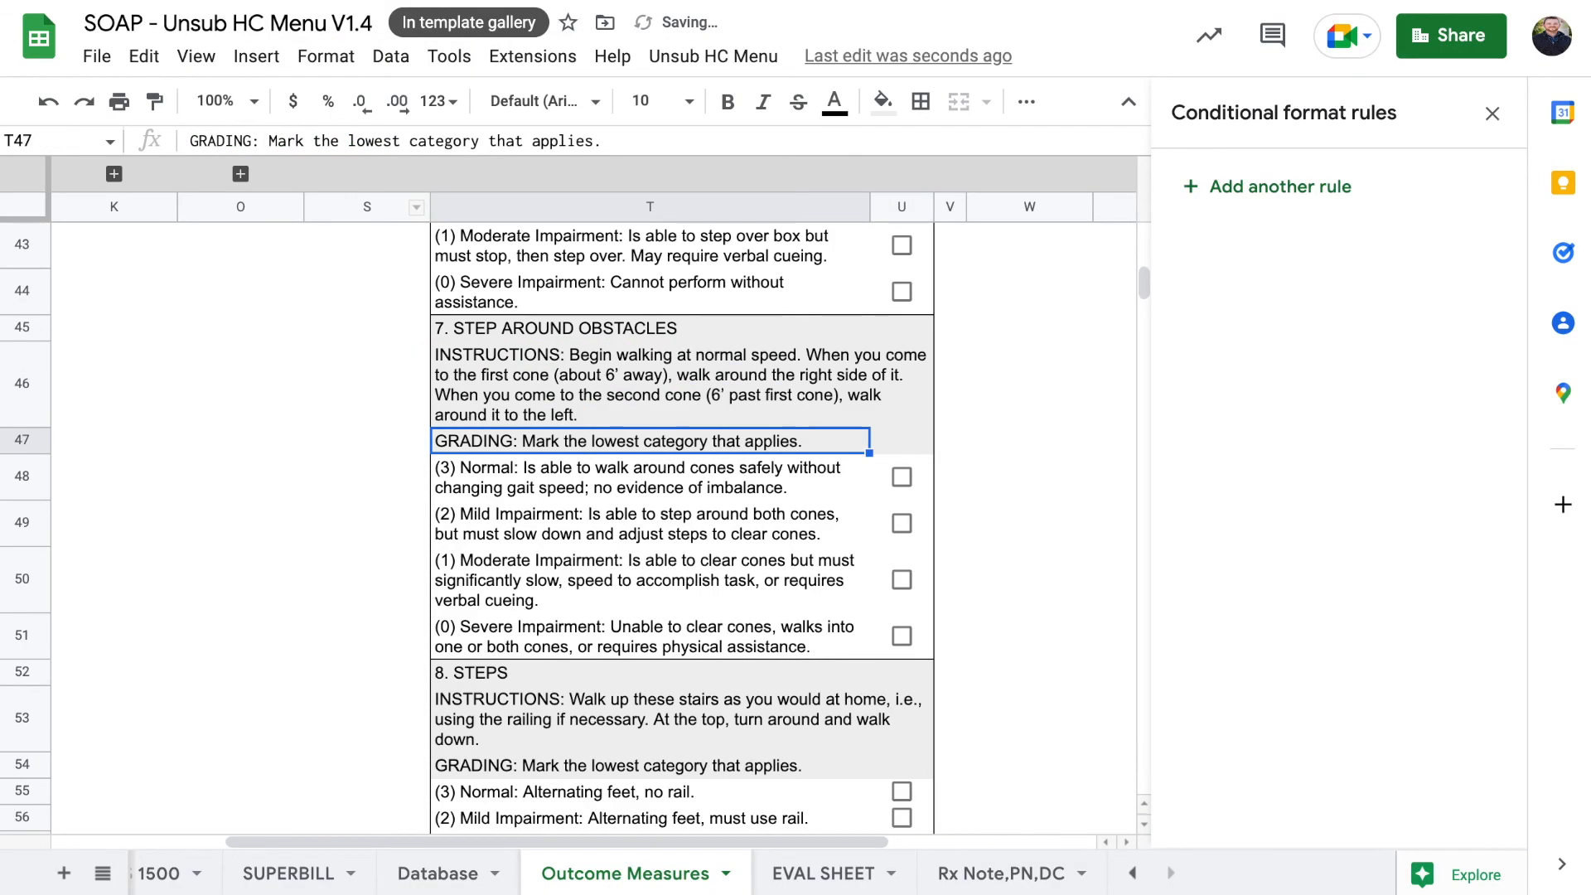
click(527, 365)
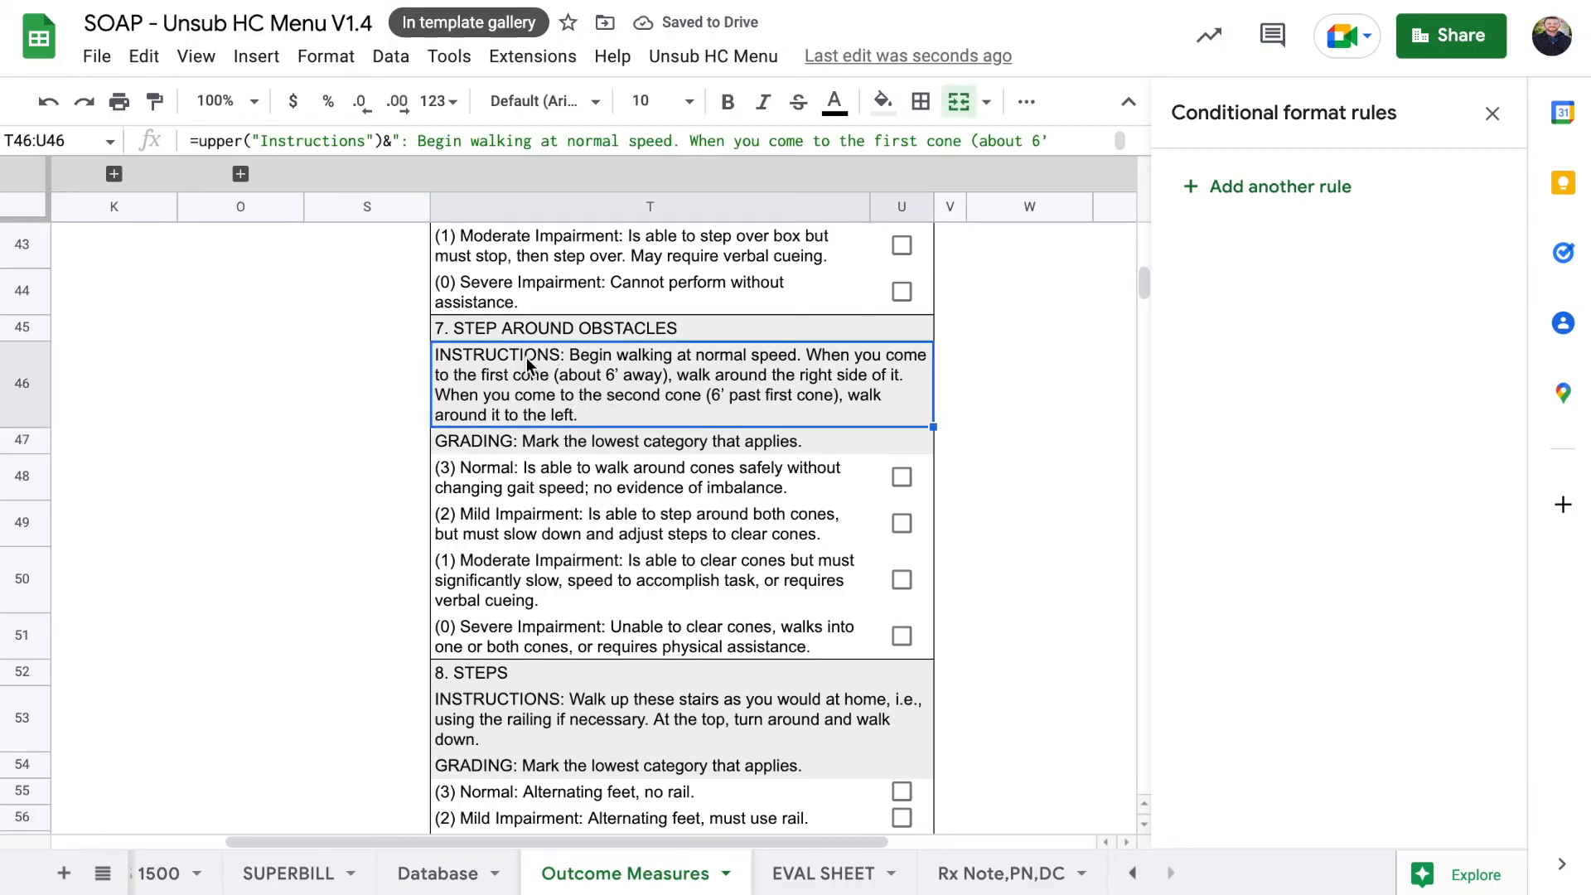
click(365, 144)
click(333, 331)
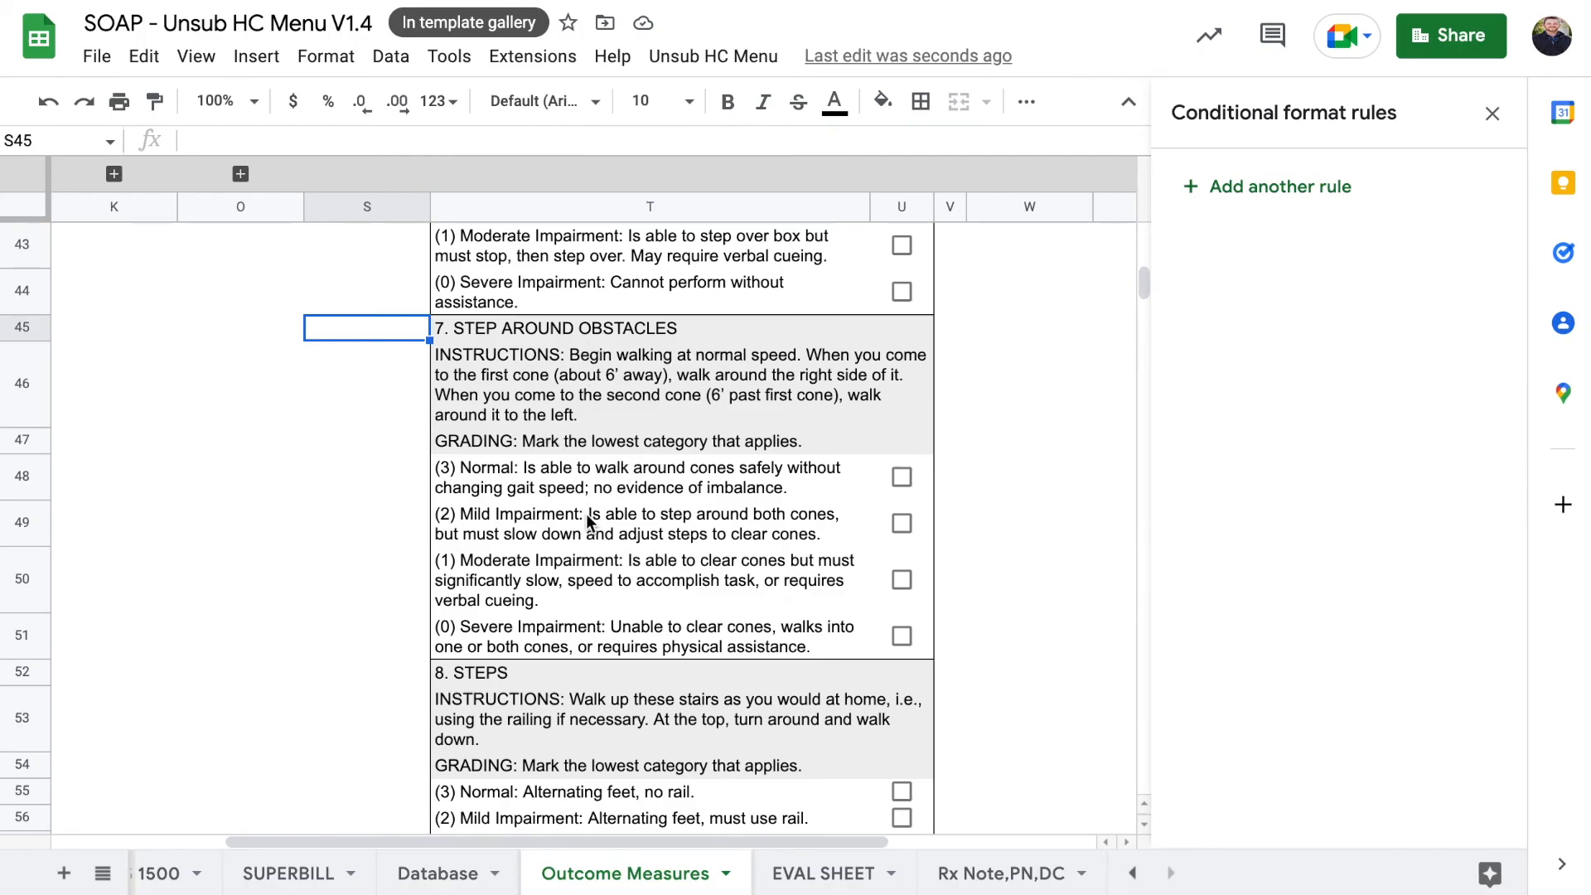
Step: Review the section 8 text, the total score row and the earlier sections of the Dynamic Gait Index
scroll(585, 517, down, 1)
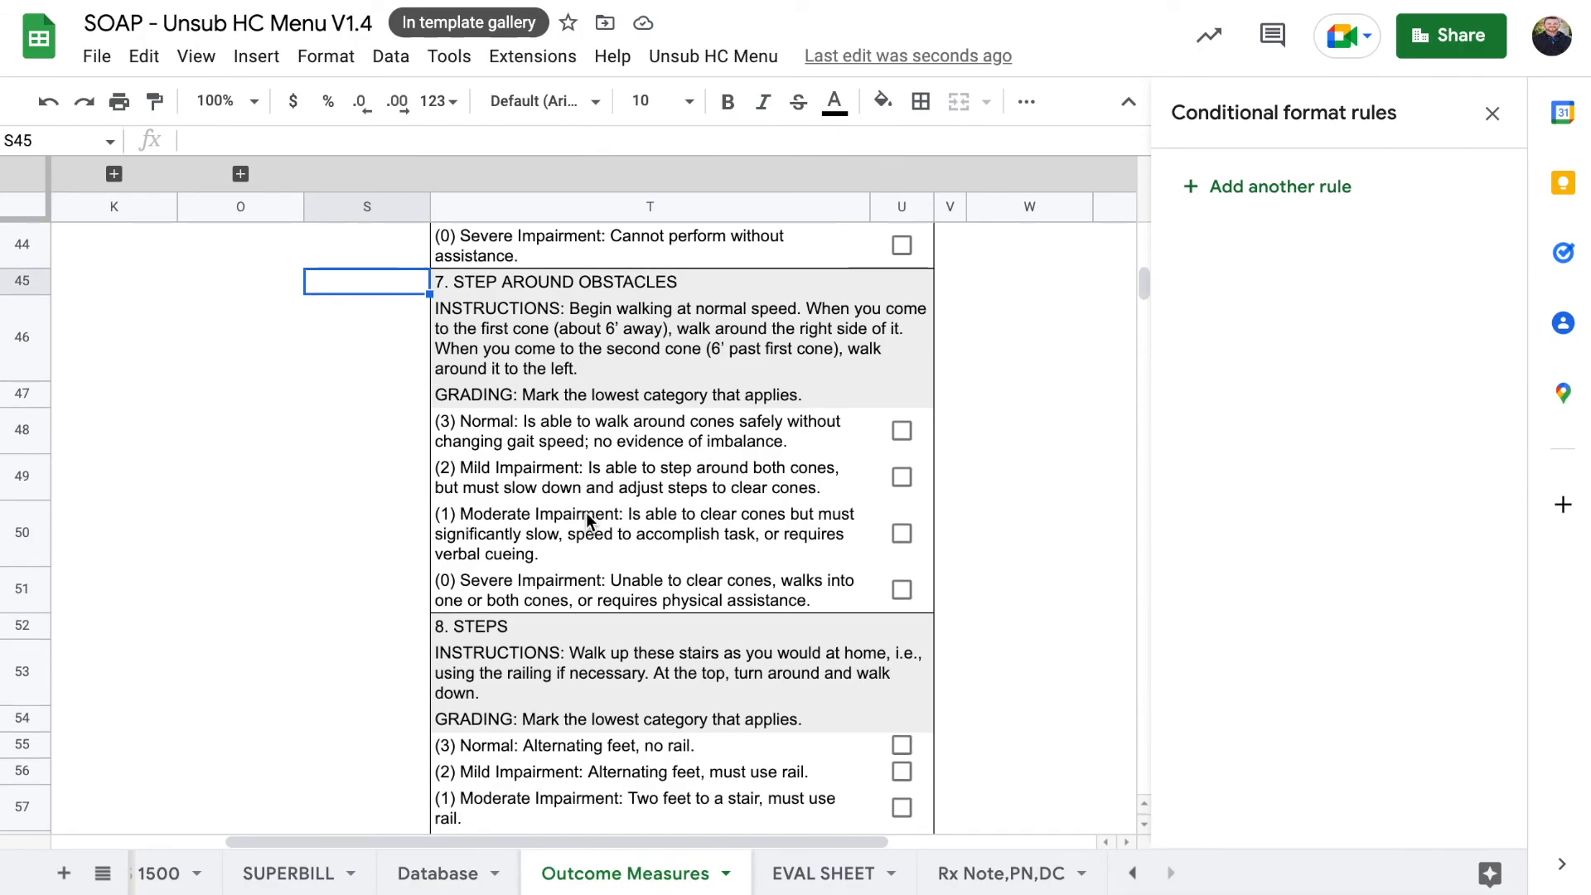
click(499, 627)
click(496, 659)
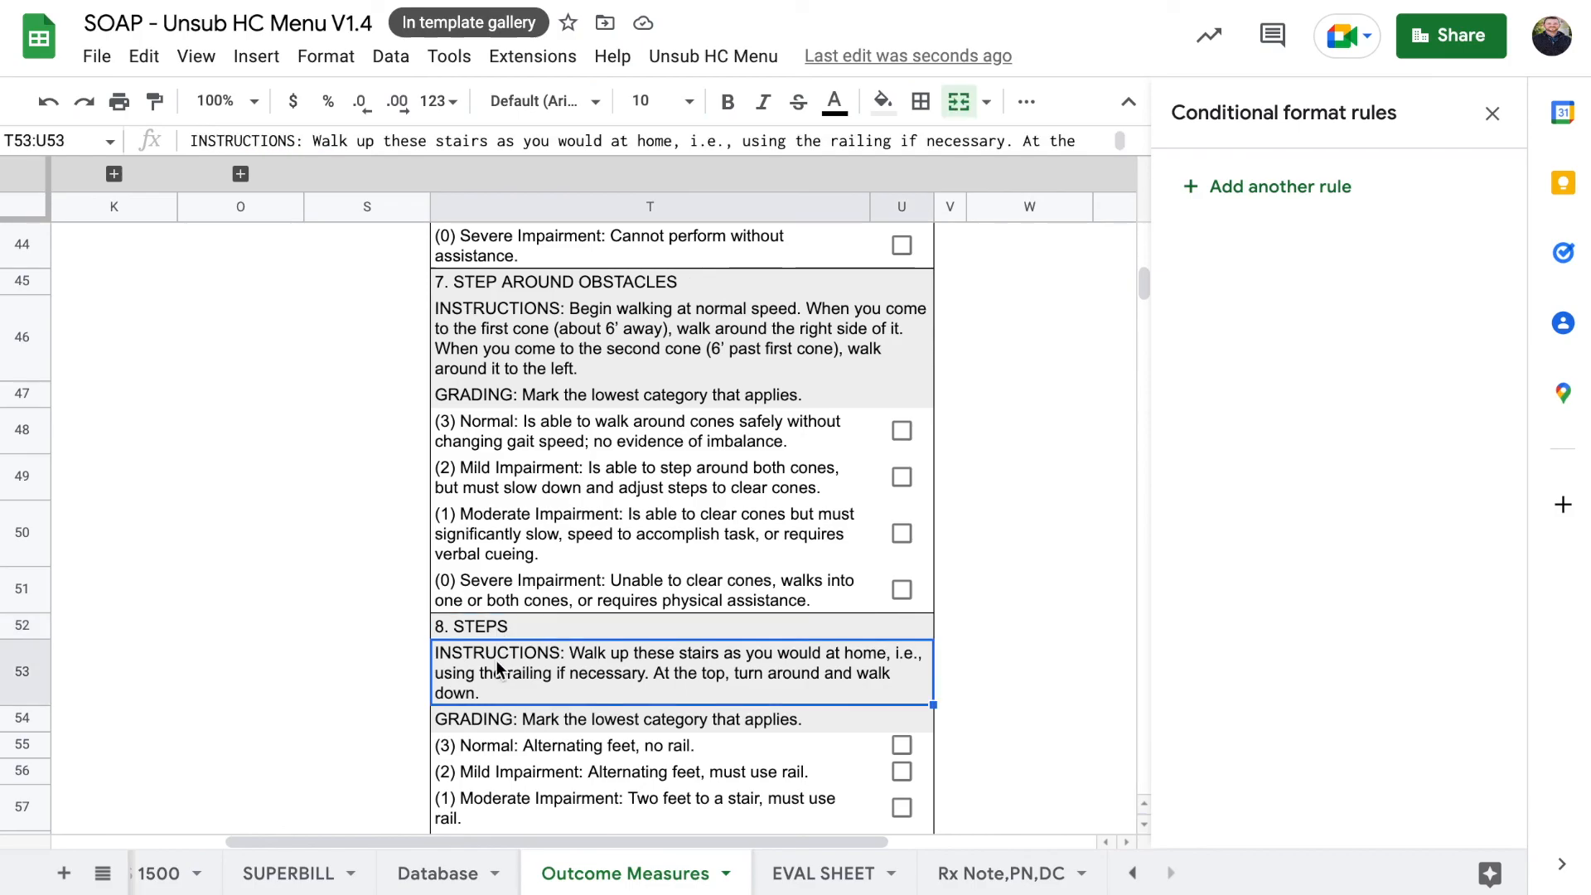
scroll(564, 700, down, 2)
scroll(571, 699, down, 1)
scroll(572, 699, right, 1)
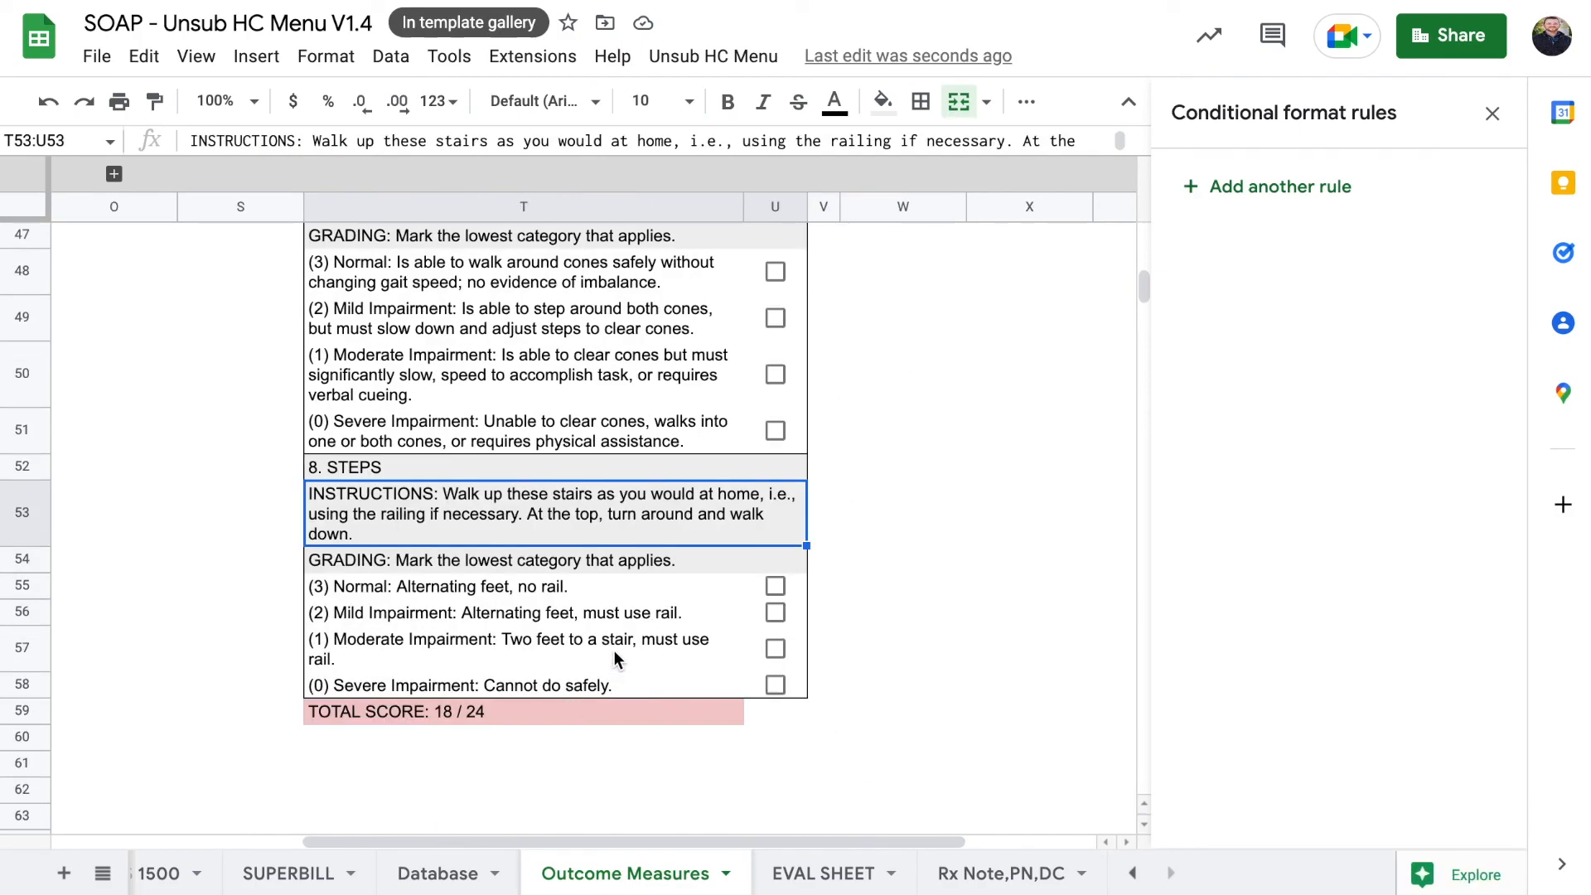
scroll(614, 657, up, 5)
scroll(614, 657, up, 15)
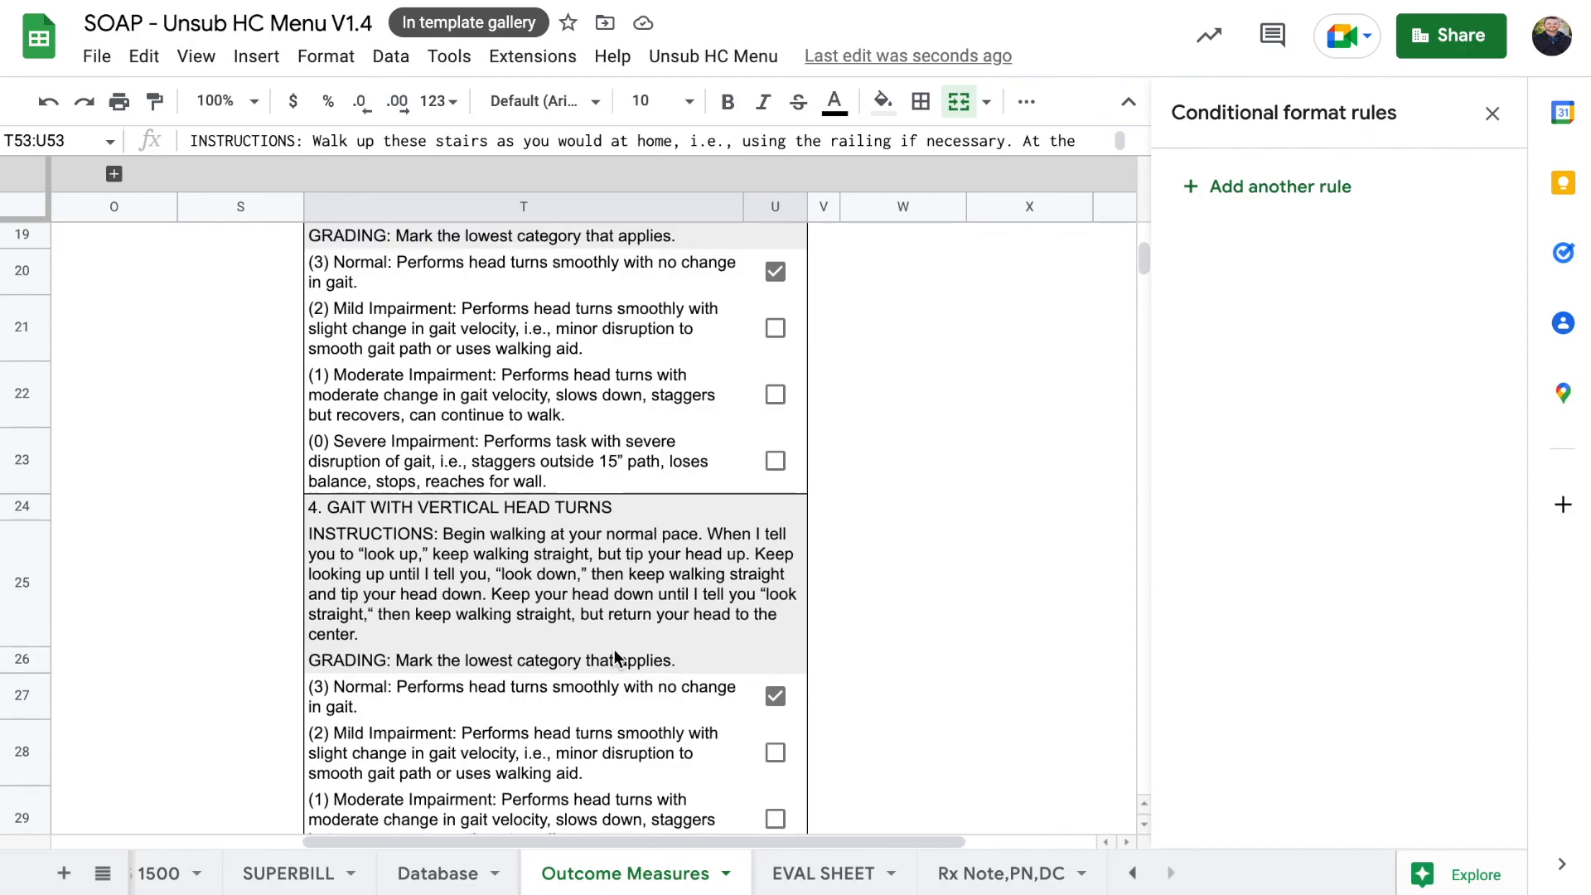
scroll(617, 659, down, 1)
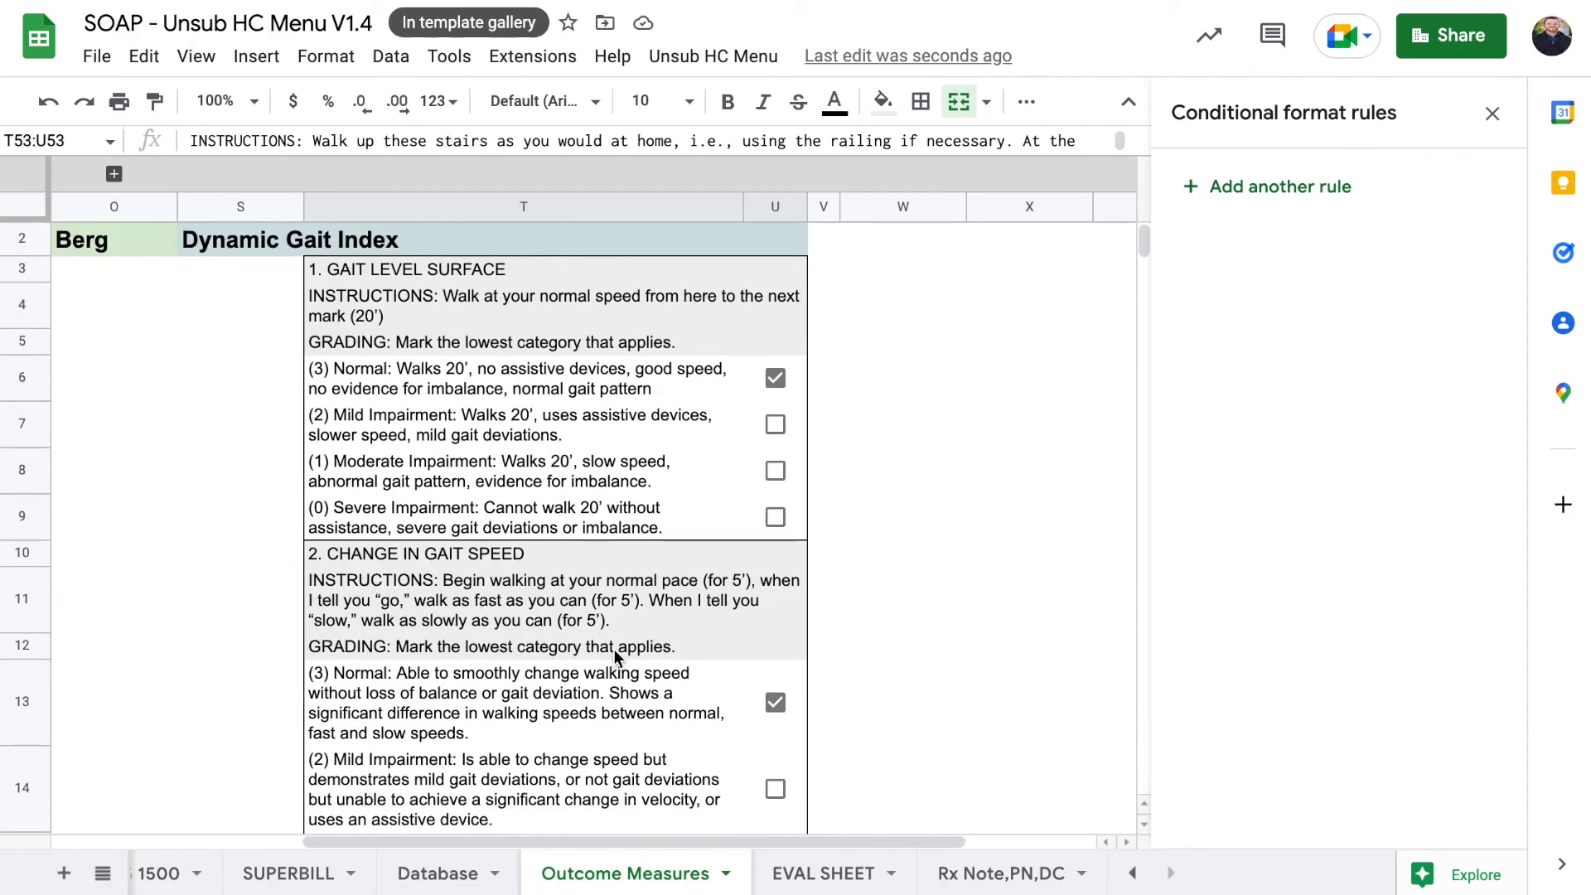